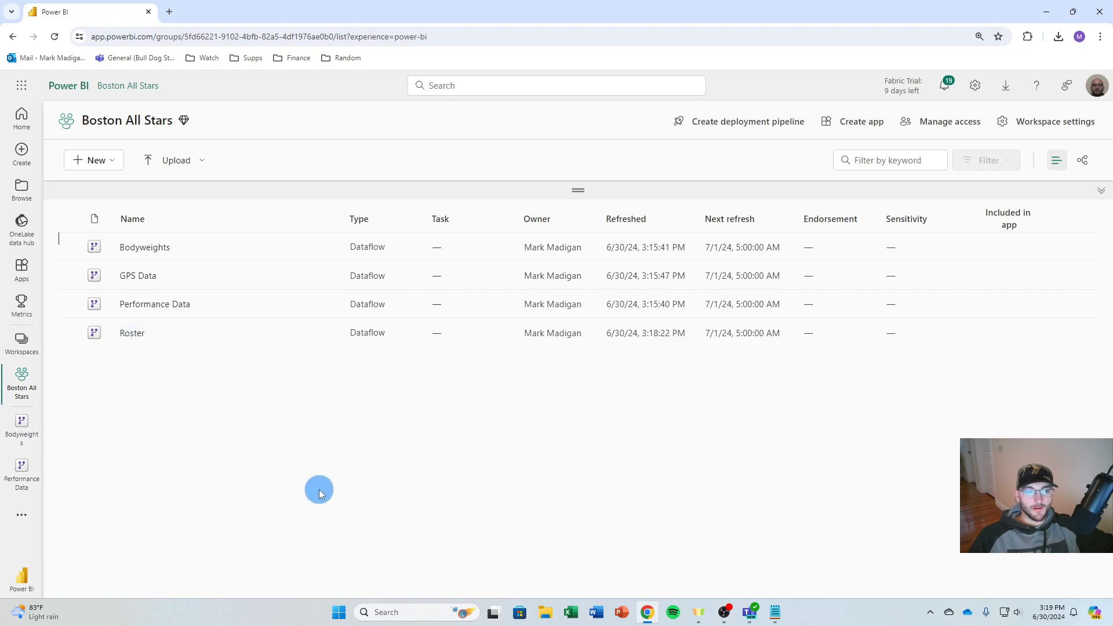
Switch to Teams and look through the Catapult Data and Data folders inside the Practice folder
left_click(774, 610)
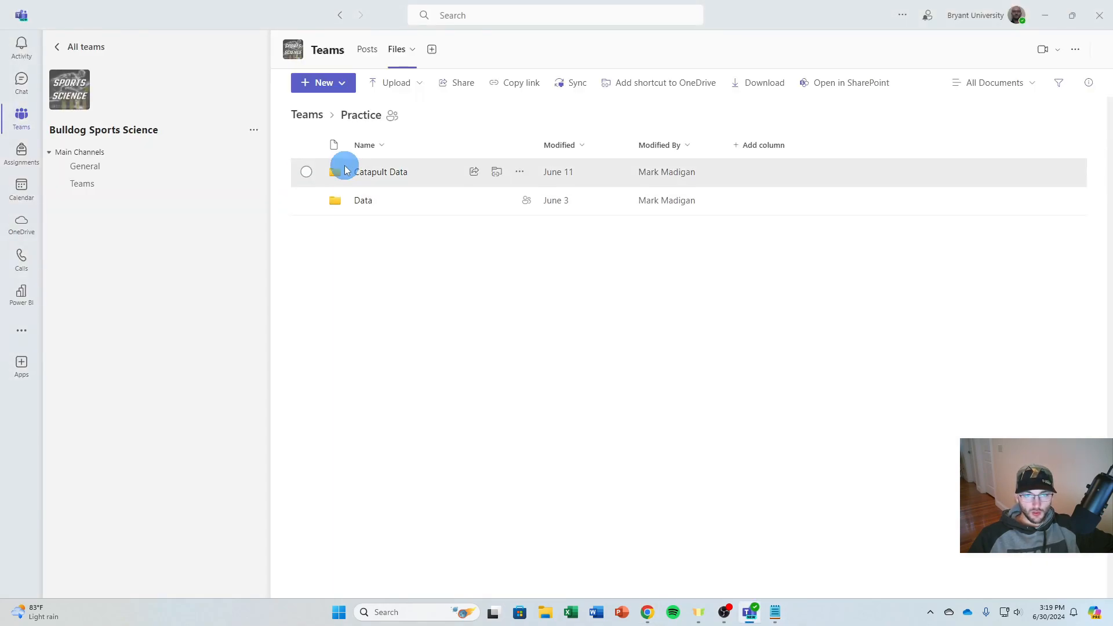
left_click(321, 125)
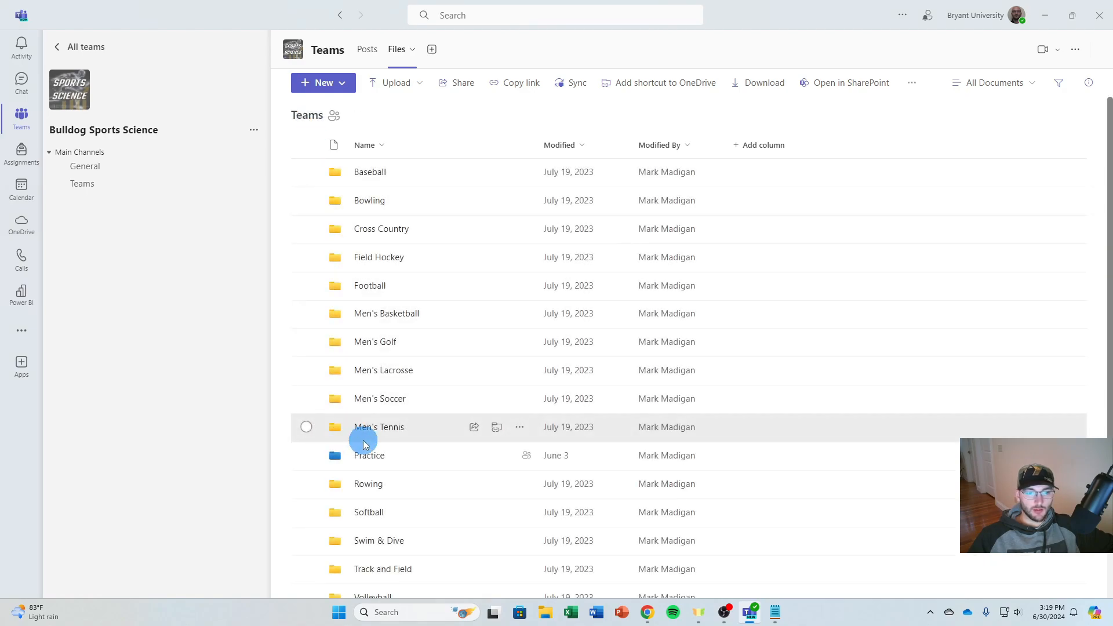
left_click(365, 452)
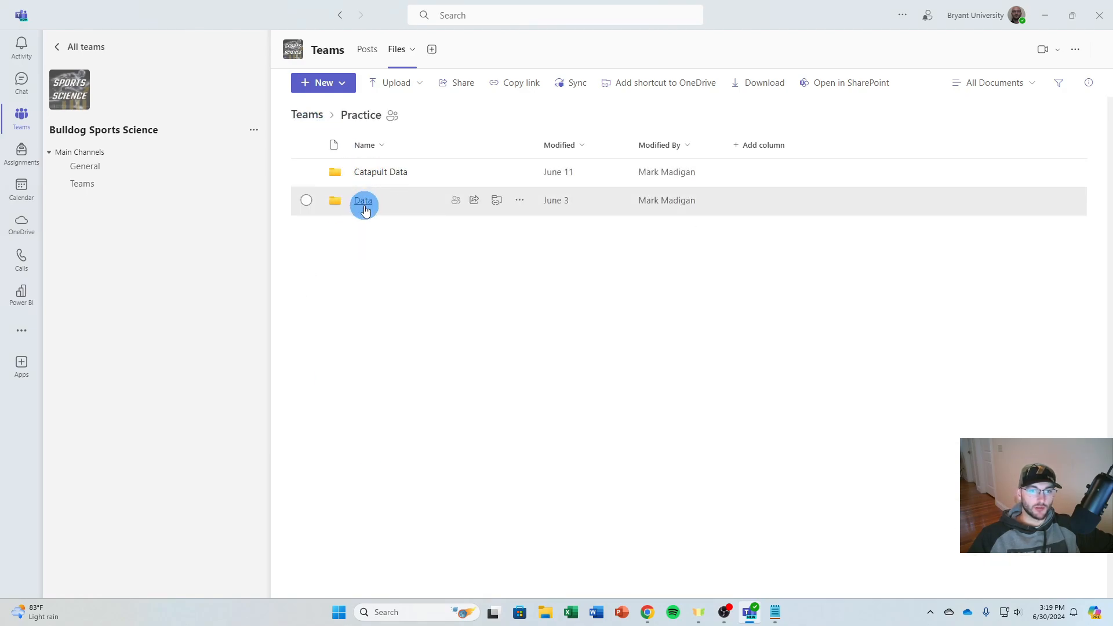
left_click(374, 174)
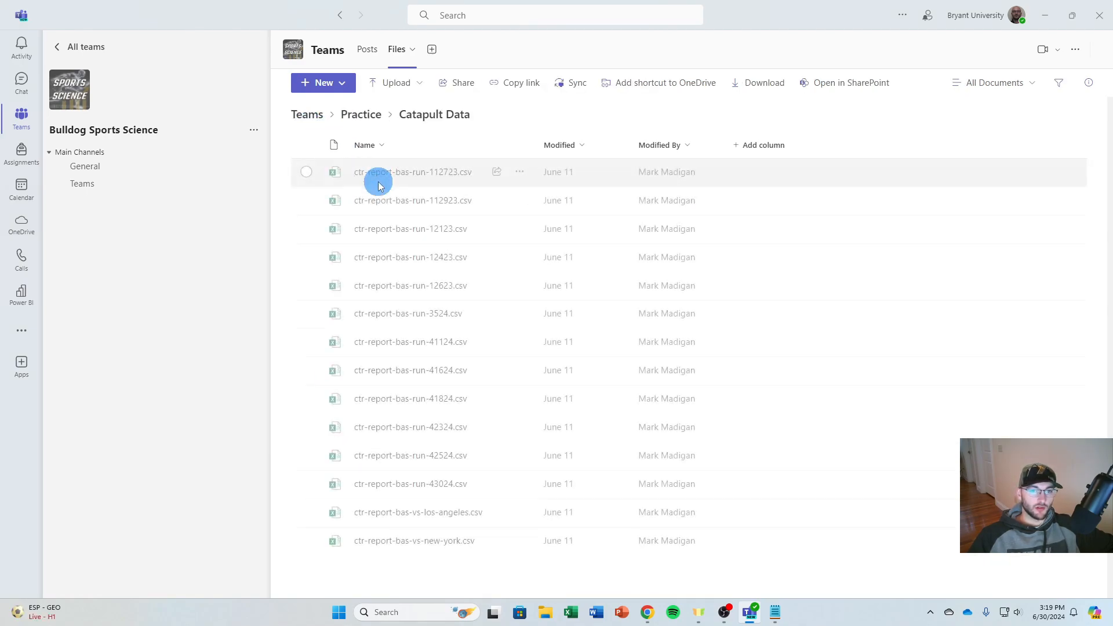
left_click(365, 118)
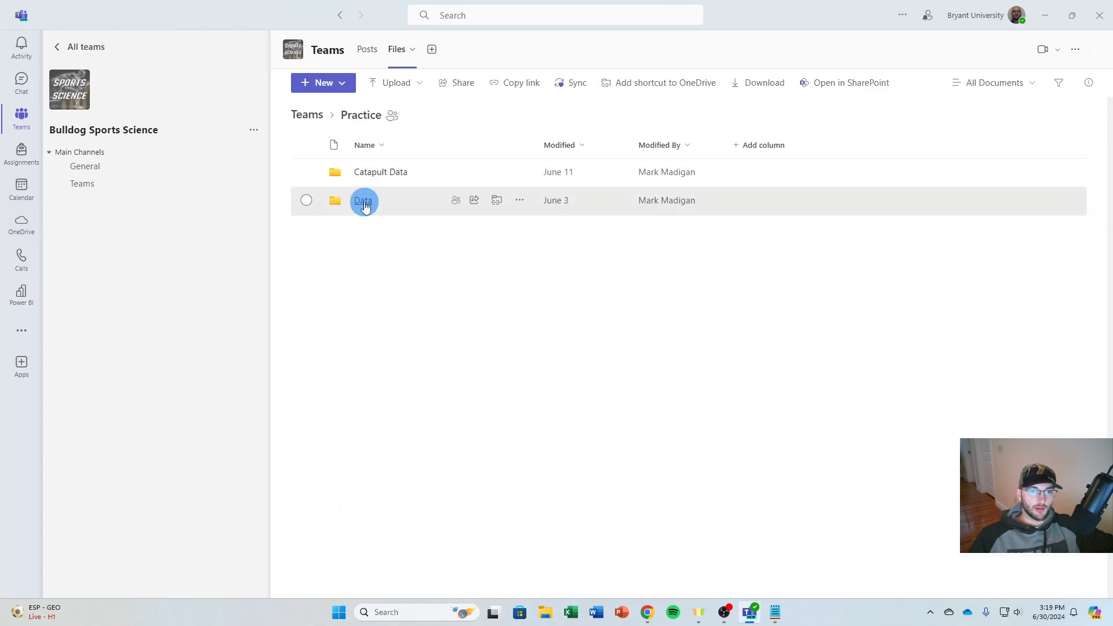
left_click(366, 200)
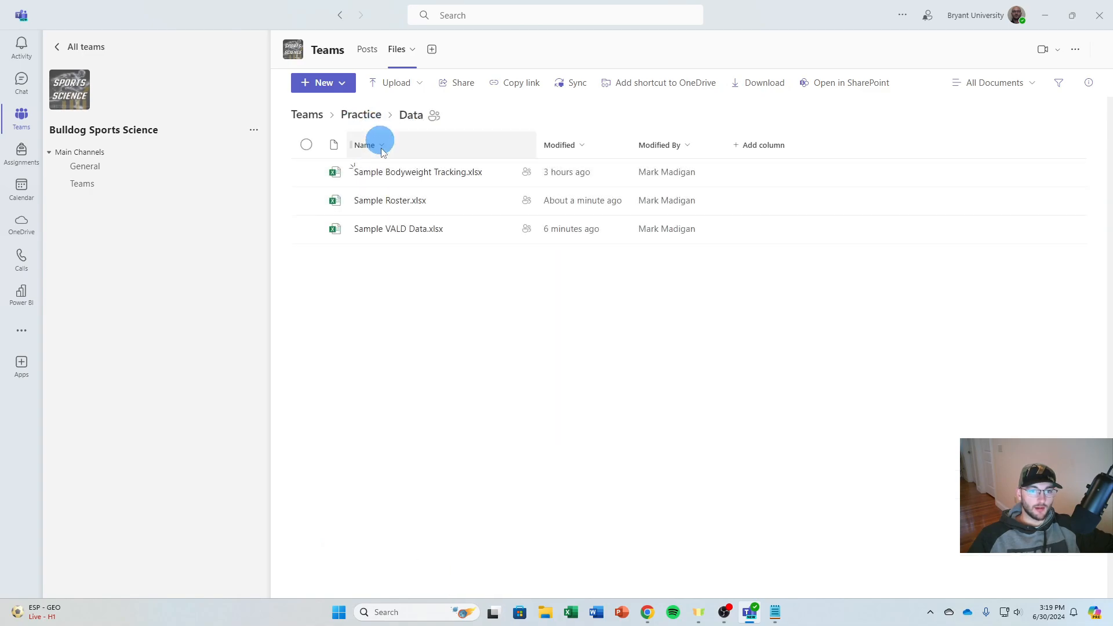
left_click(360, 114)
Launch Power BI Desktop and start a blank report
mouse_move(657, 621)
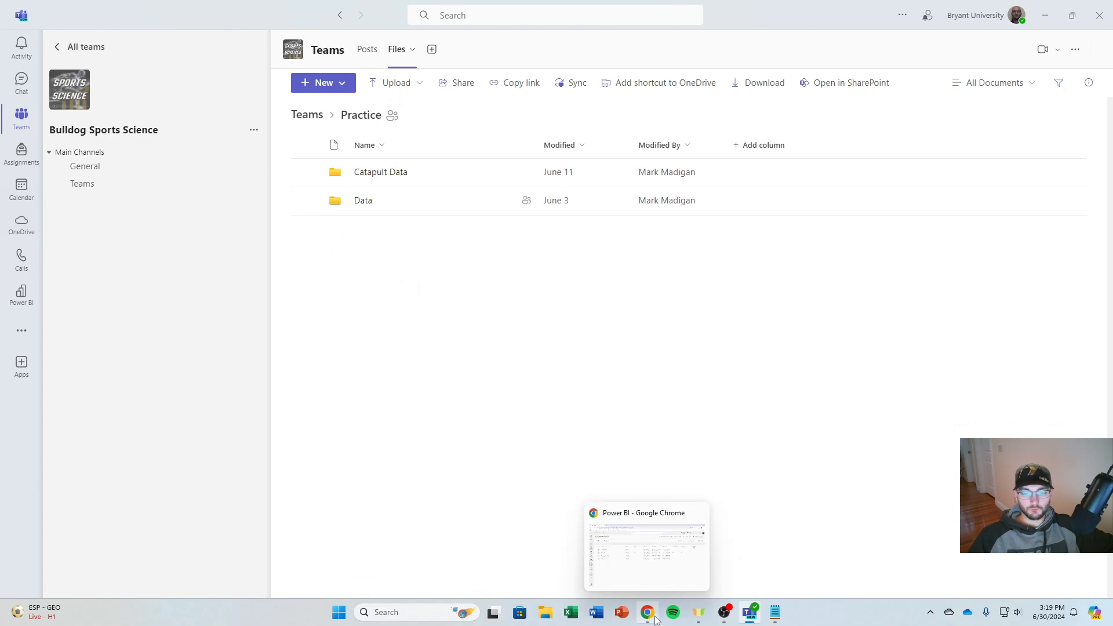
left_click(422, 618)
type("power")
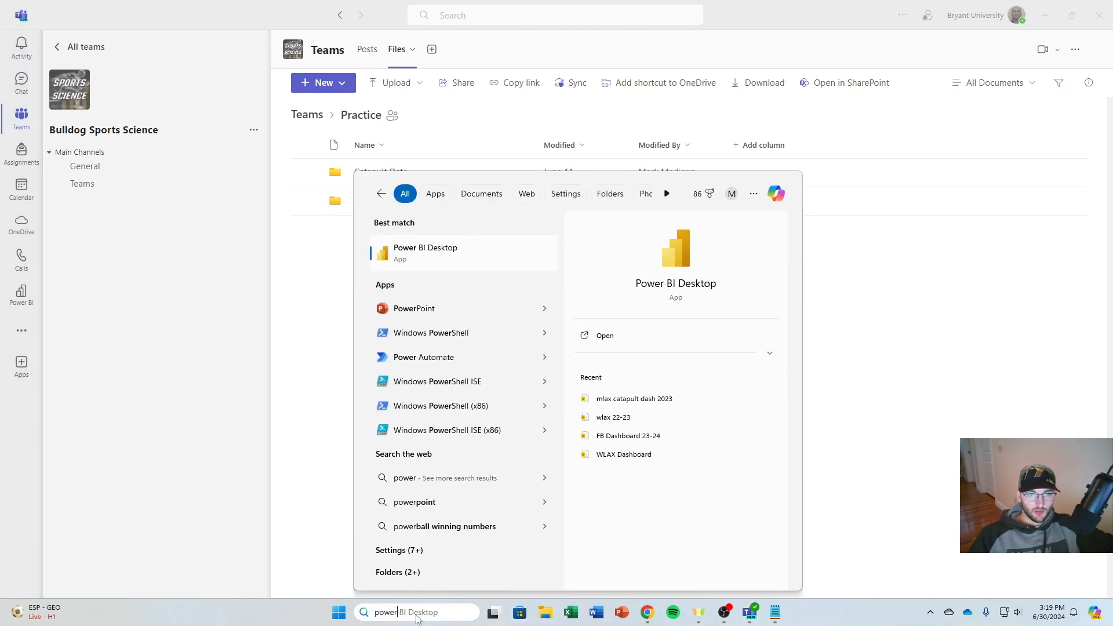
key("Return")
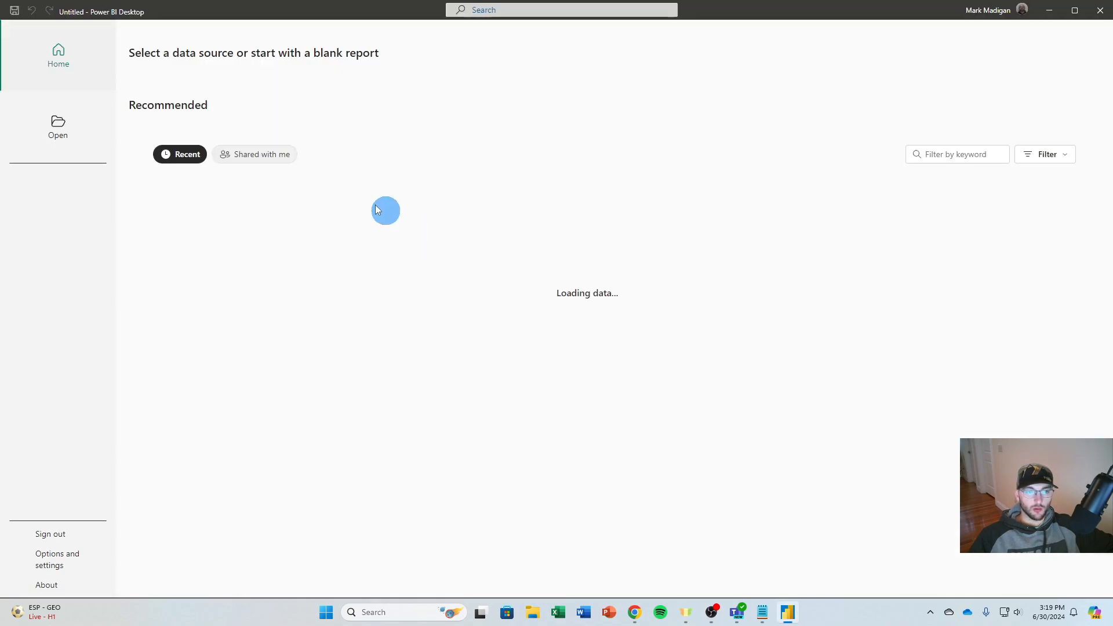
left_click(184, 107)
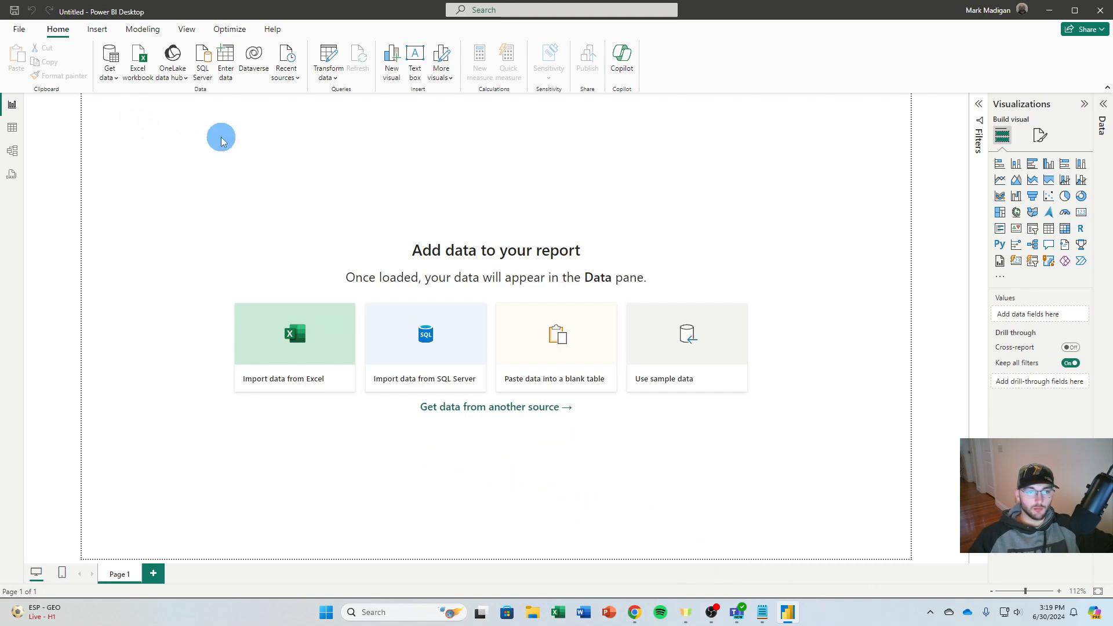
Connect to Dataflows as the data source and expand the Boston All Stars workspace
left_click(110, 81)
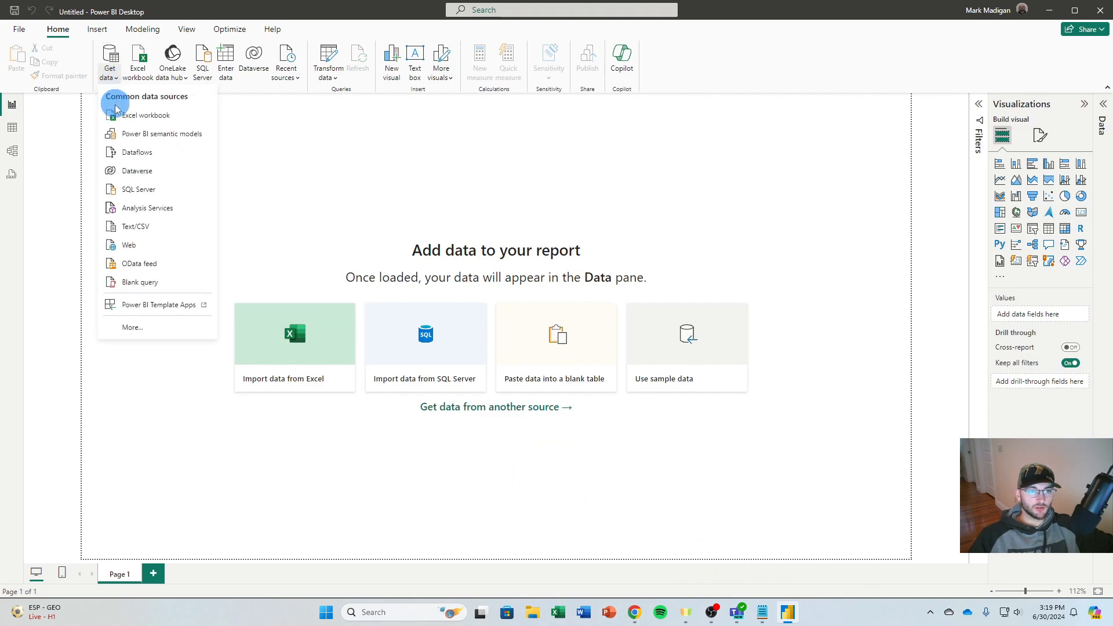
left_click(681, 278)
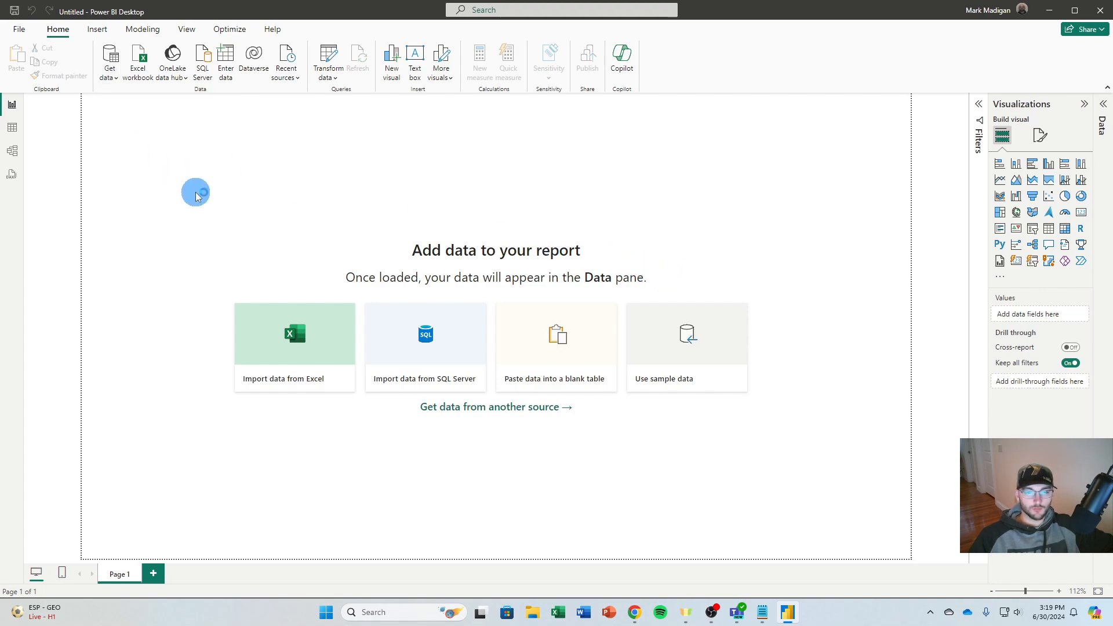
left_click(331, 208)
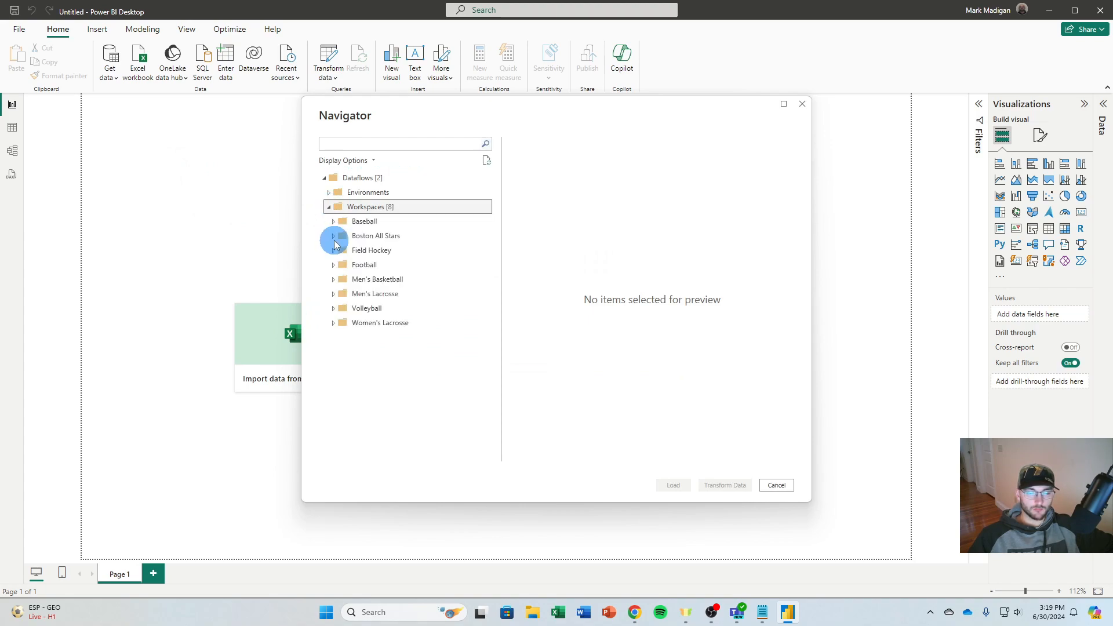
left_click(334, 236)
Select the BASbodyweights table from the Bodyweights dataflow and the Query table from the GPS Data dataflow
left_click(338, 250)
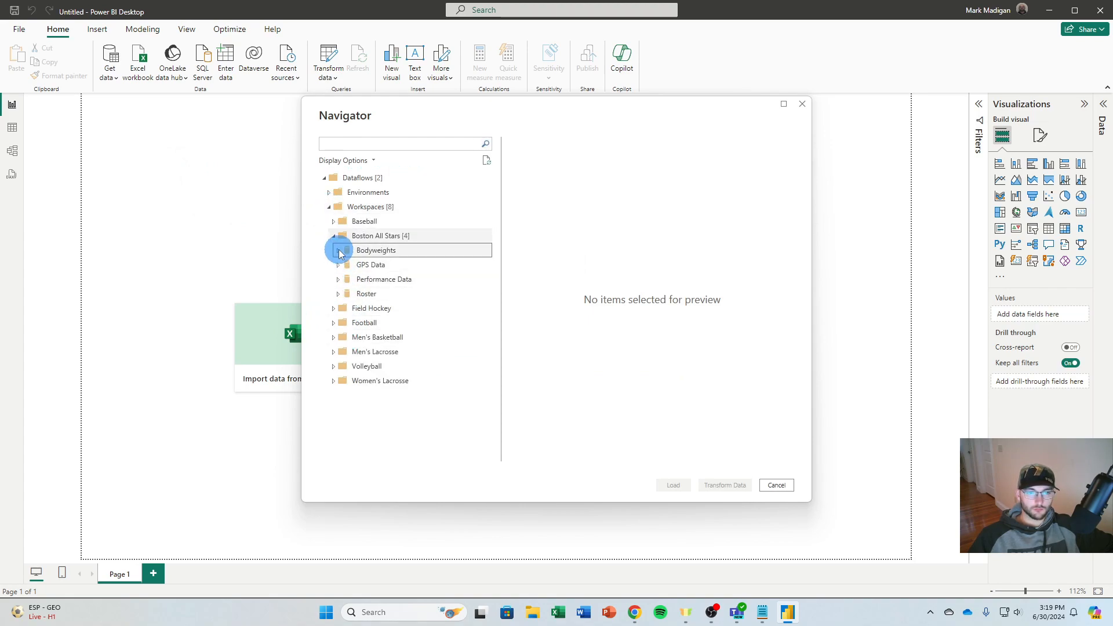
left_click(350, 264)
left_click(341, 281)
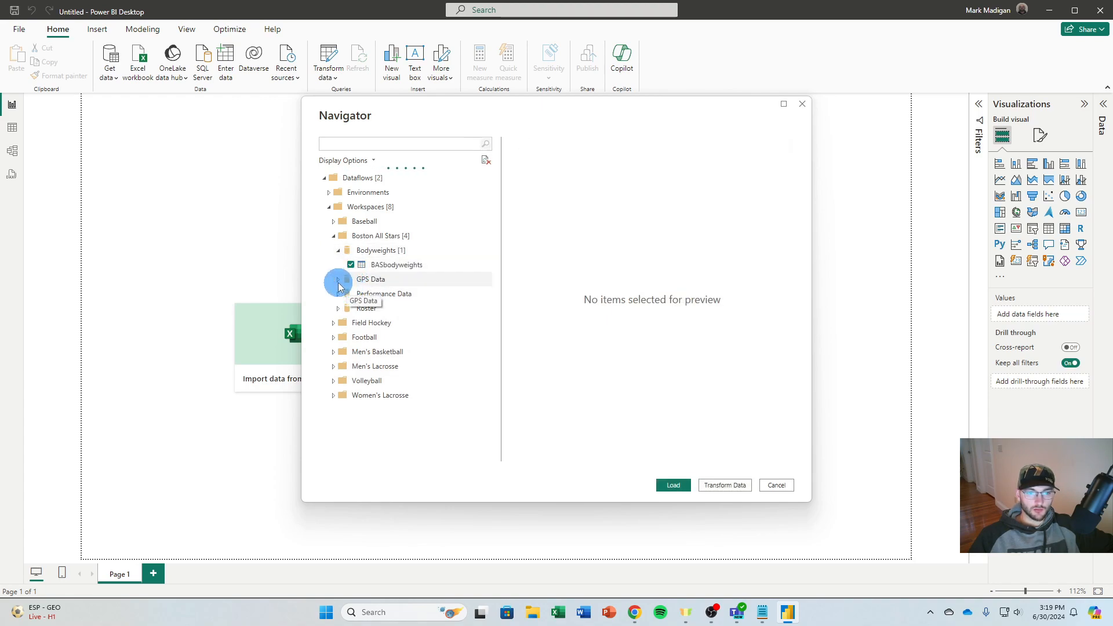
left_click(351, 293)
Add SampleRoster from Roster plus CMJ1, Sprint10yBuild5 and Test5105 from Performance Data to the selection, and load all selected tables
left_click(335, 310)
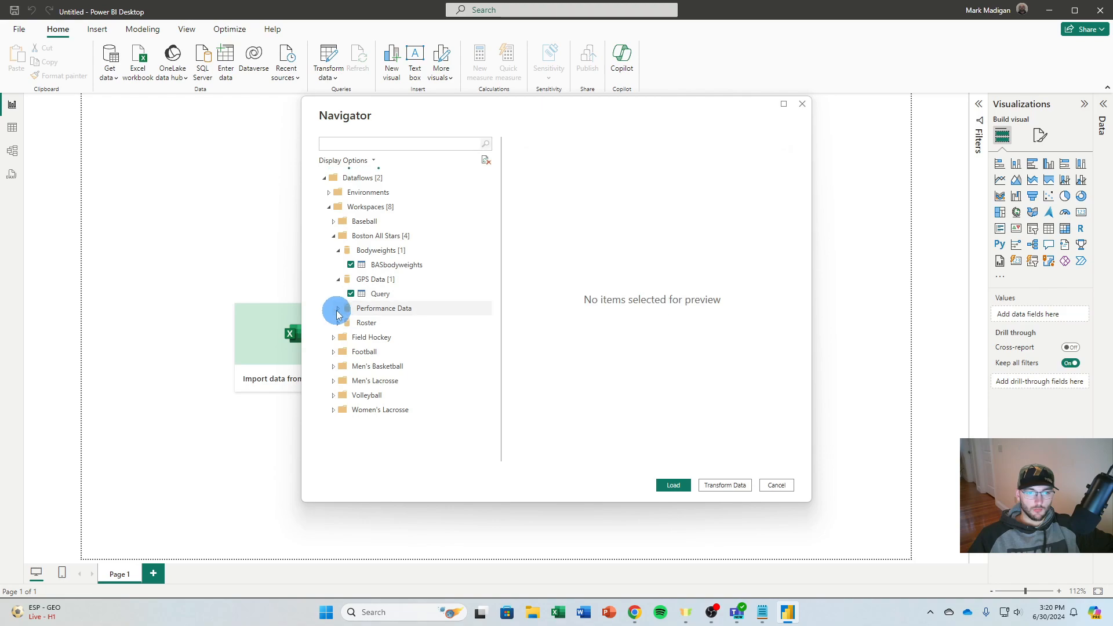
left_click(338, 322)
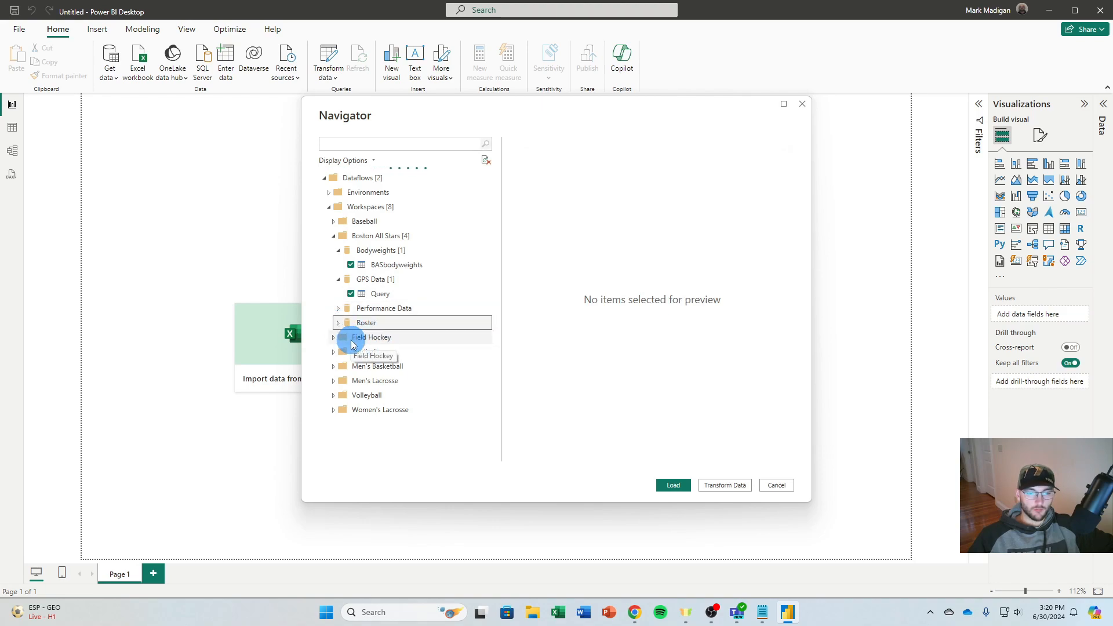
left_click(351, 337)
left_click(339, 309)
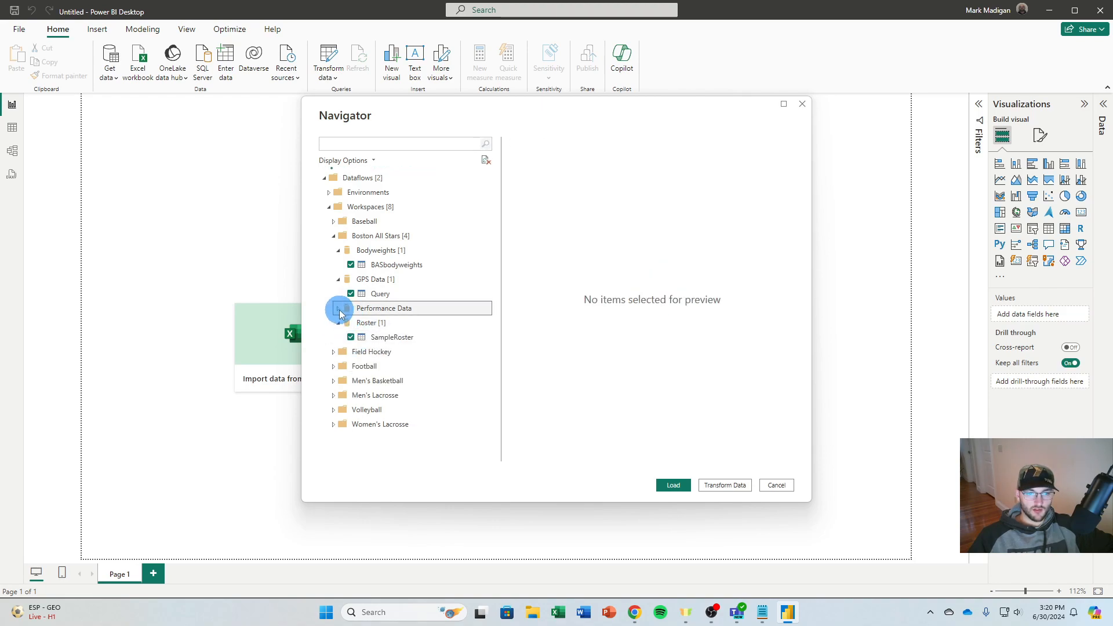
left_click(351, 322)
left_click(351, 337)
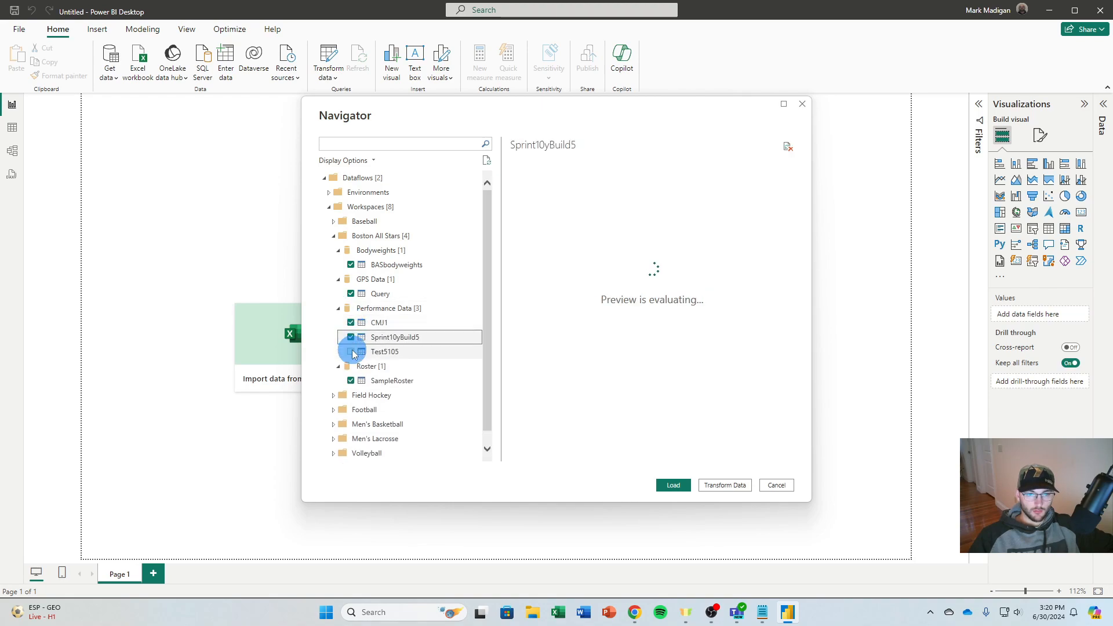
left_click(352, 352)
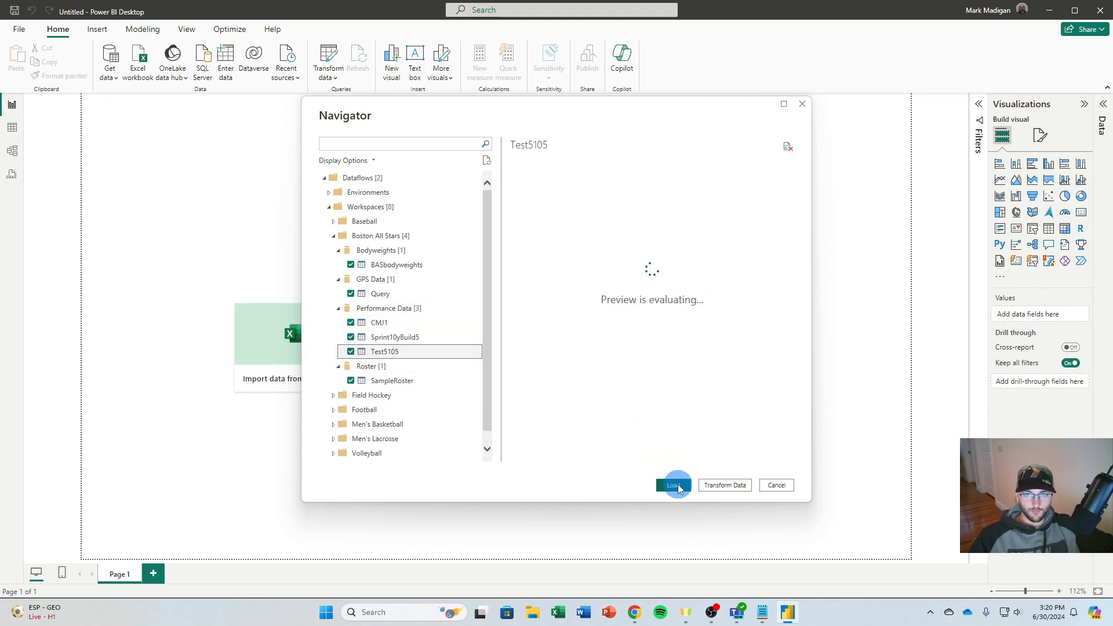
left_click(675, 486)
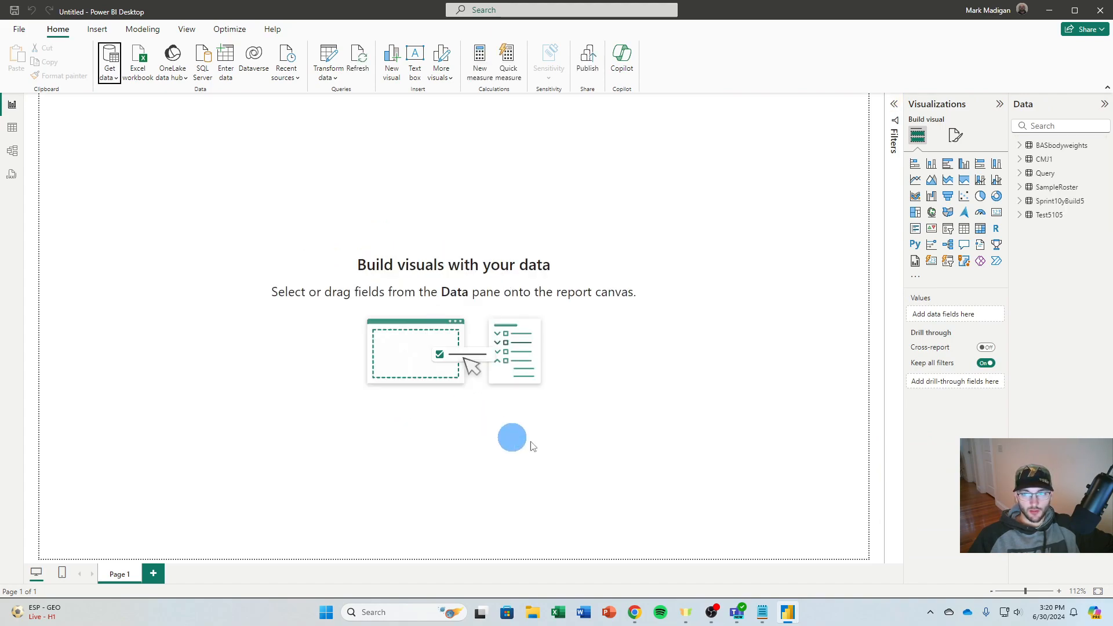
Rename the Query table as GPS Data
left_click(1050, 146)
left_click(1053, 161)
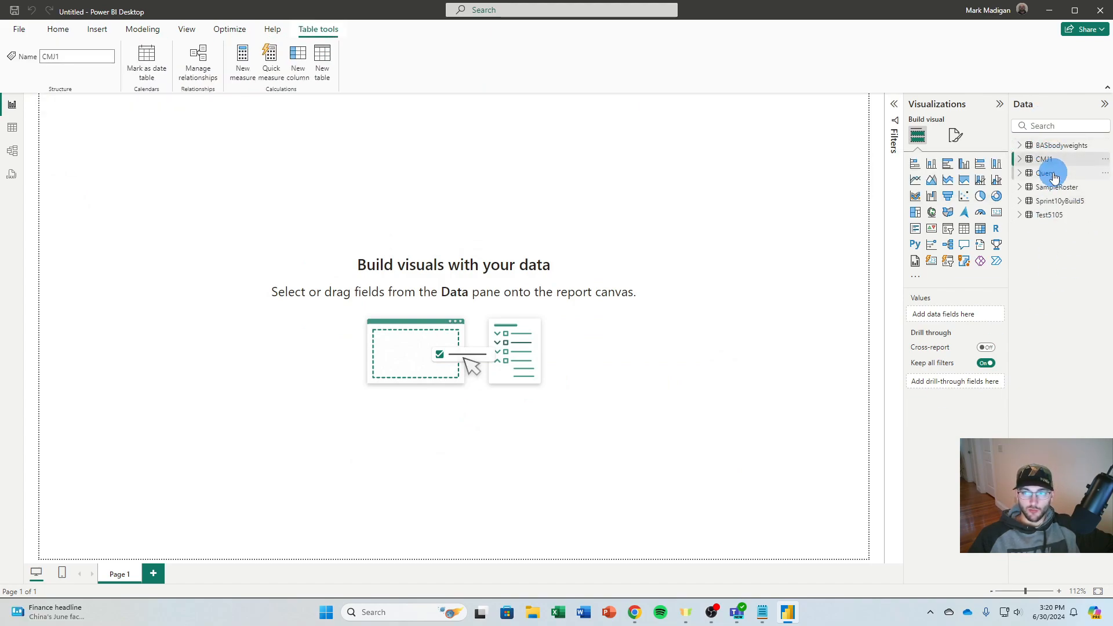
double_click(1053, 174)
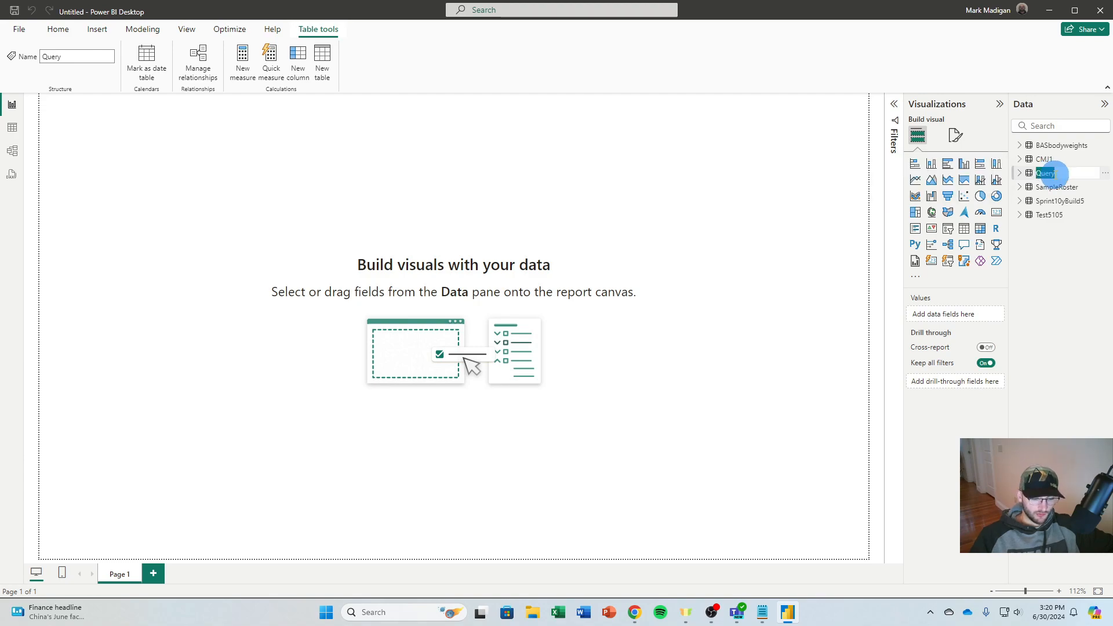
type("GF")
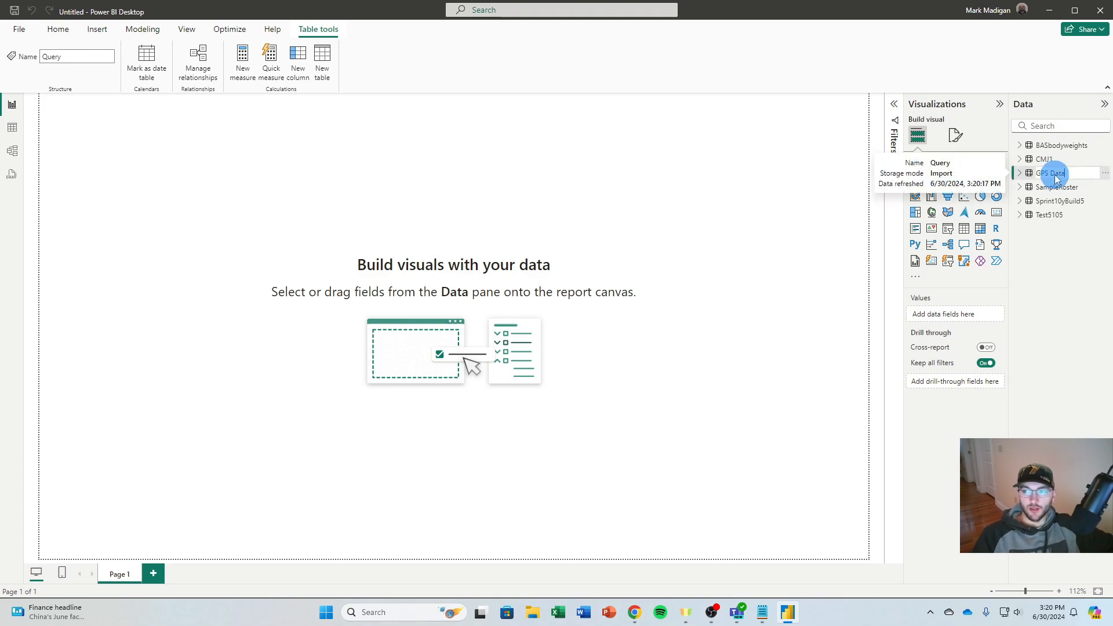
key("Return")
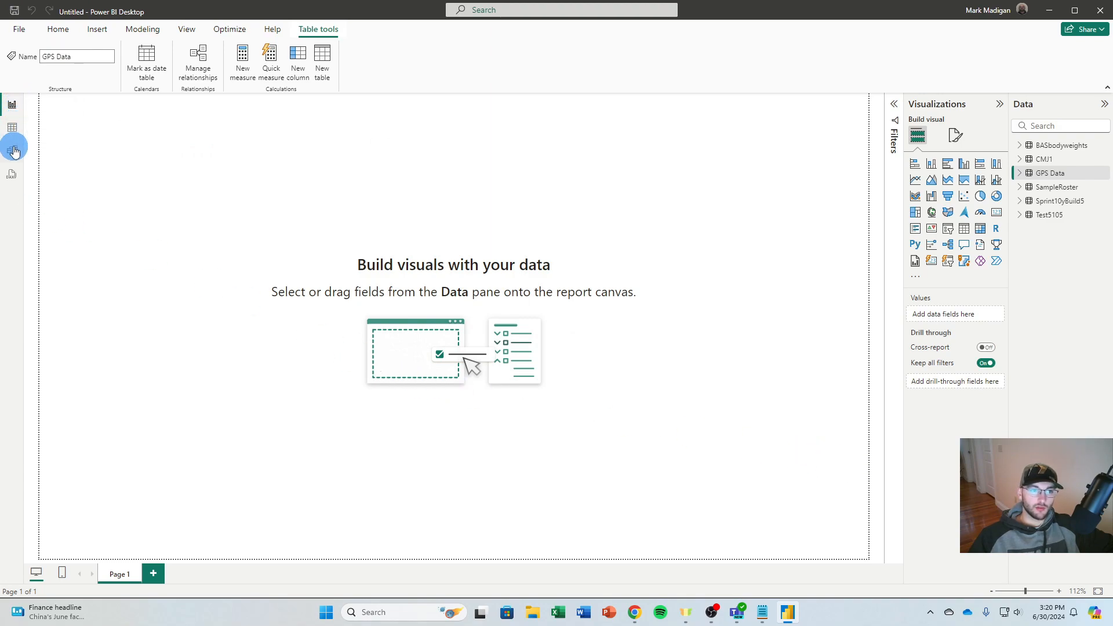
In the table view, set the BASbodyweights table's Date column to the Short Date format (*3/14/2001)
left_click(13, 127)
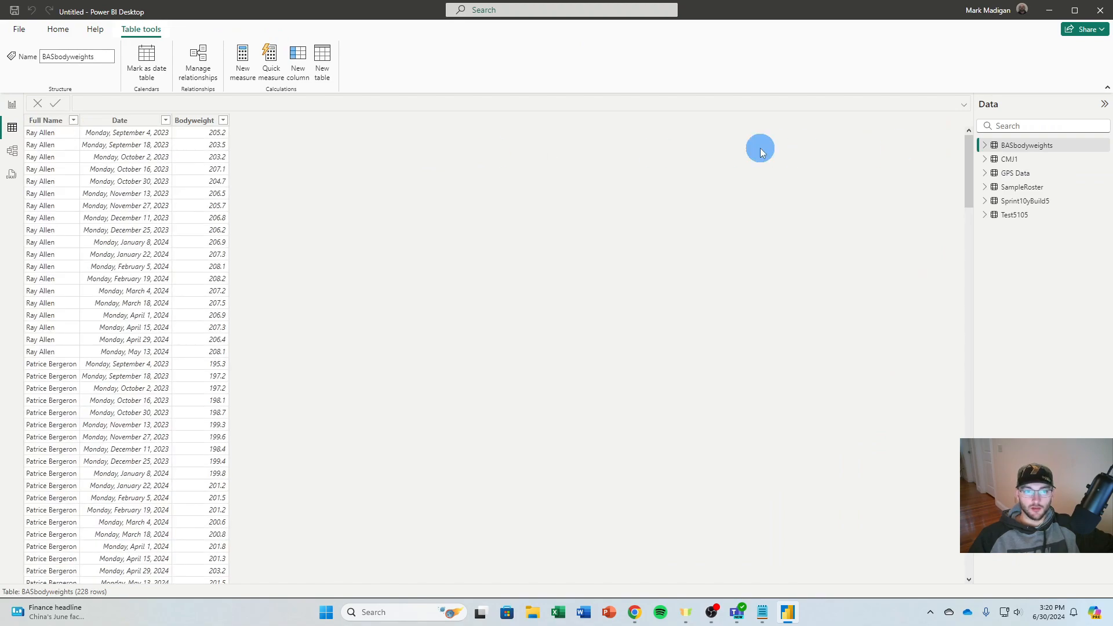
left_click(142, 123)
left_click(115, 123)
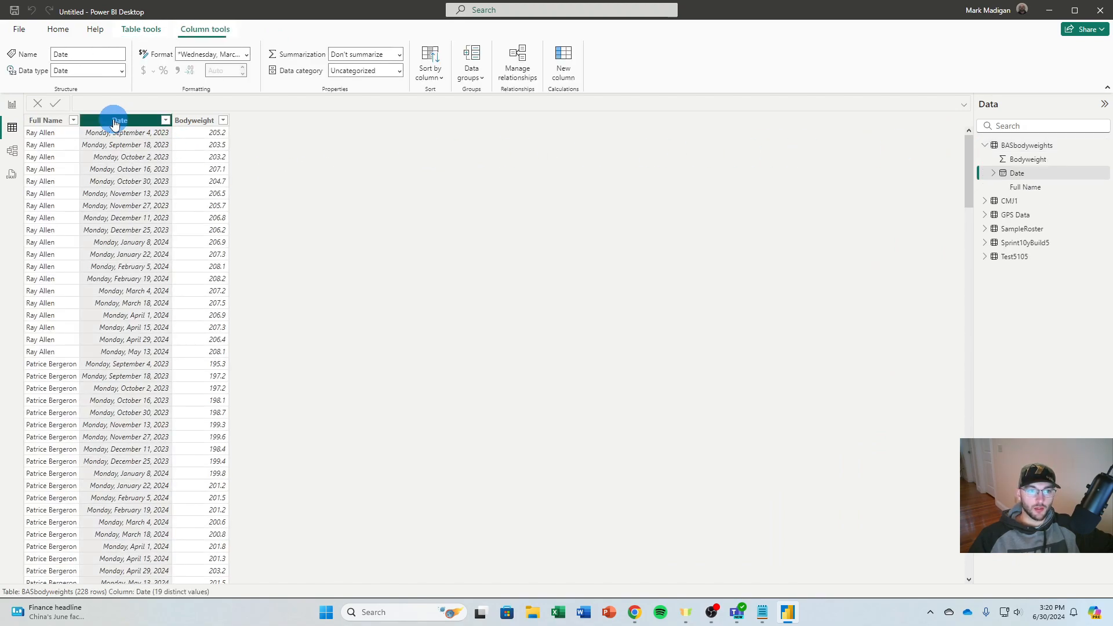
left_click(249, 57)
left_click(240, 90)
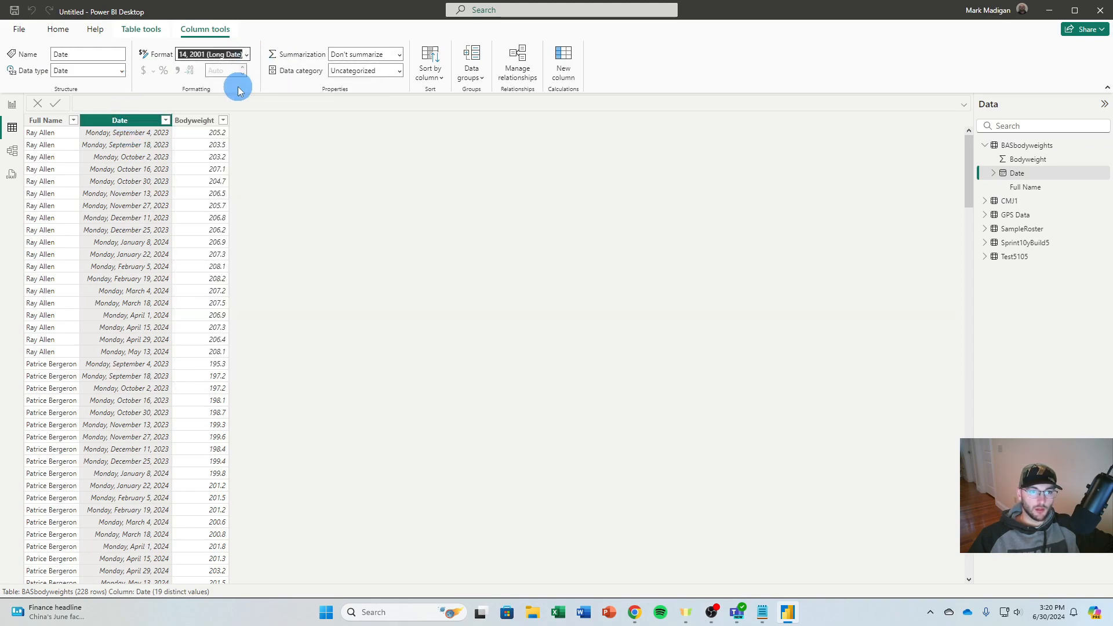
left_click(1049, 146)
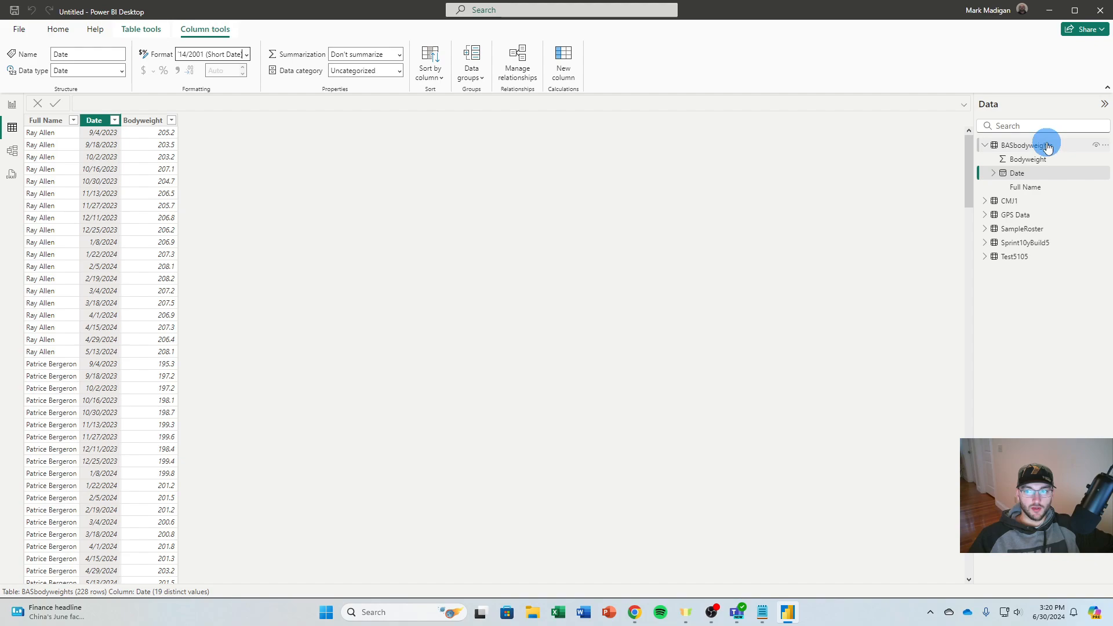
left_click(990, 147)
Set the CMJ1 table's Test Date column to the Short Date format (*3/14/2001)
left_click(1009, 158)
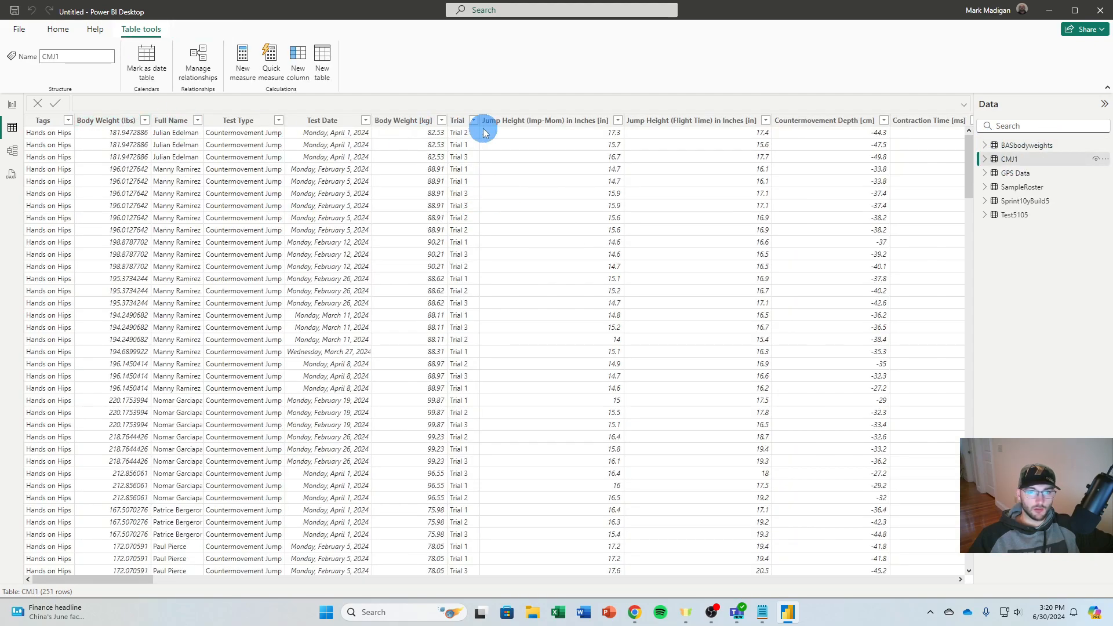
left_click(319, 120)
left_click(248, 57)
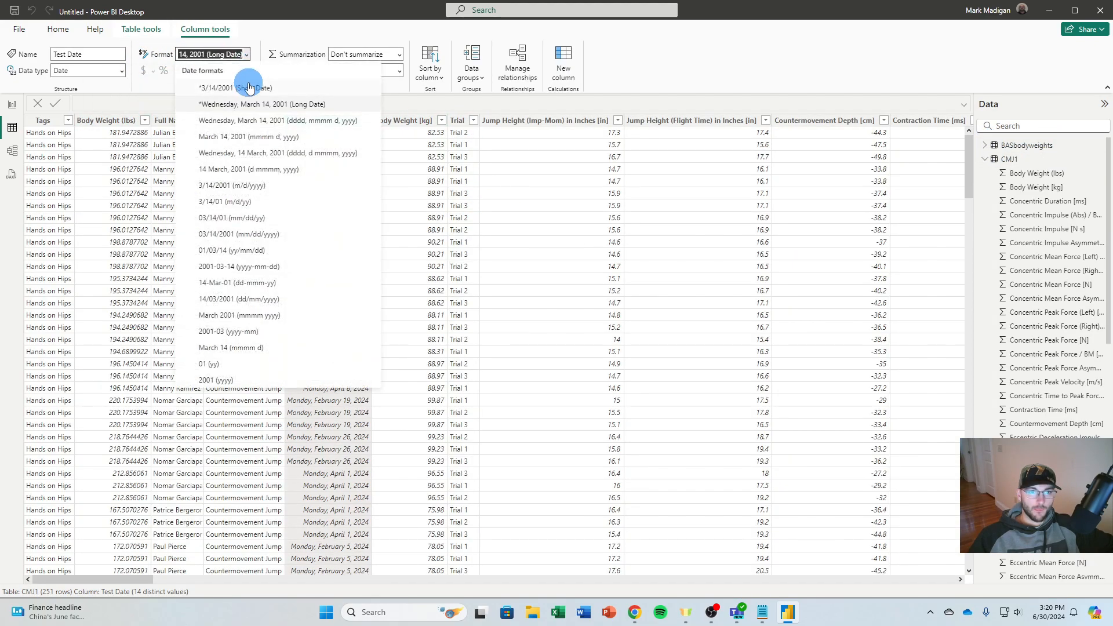
left_click(232, 120)
left_click(985, 159)
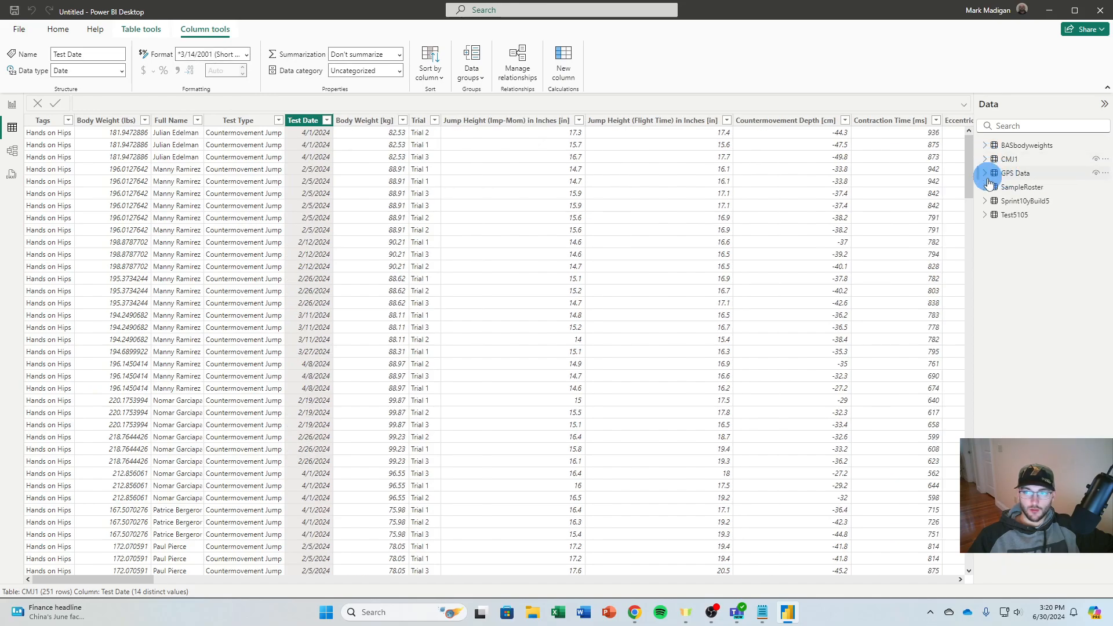
Set the GPS Data table's Date column to the Short Date format (*3/14/2001)
left_click(991, 174)
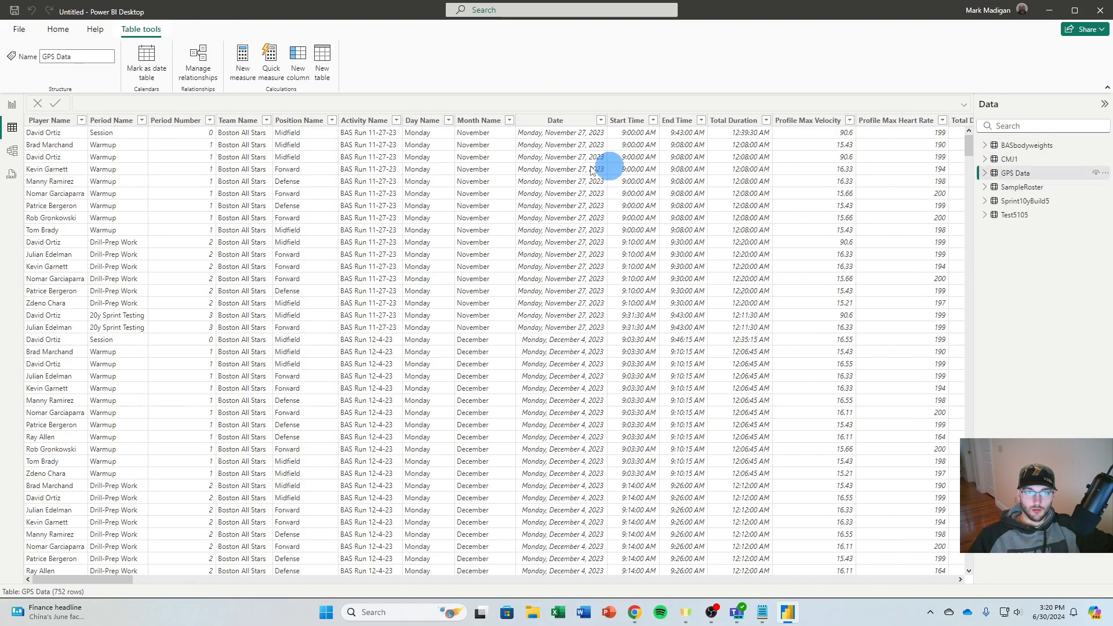
left_click(557, 121)
left_click(247, 54)
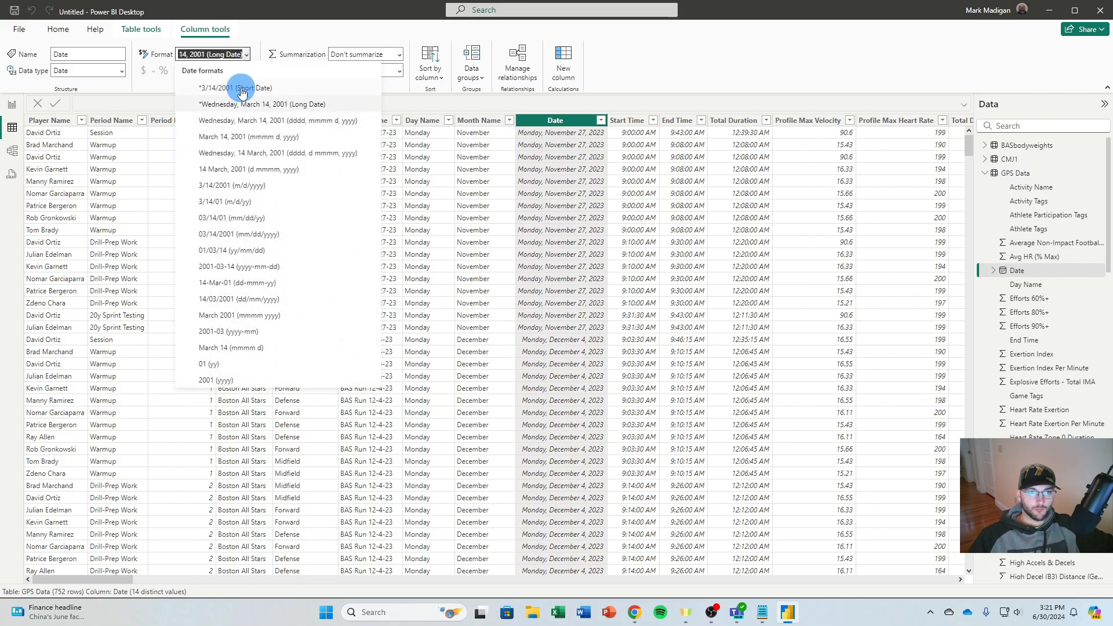
left_click(241, 87)
left_click(986, 174)
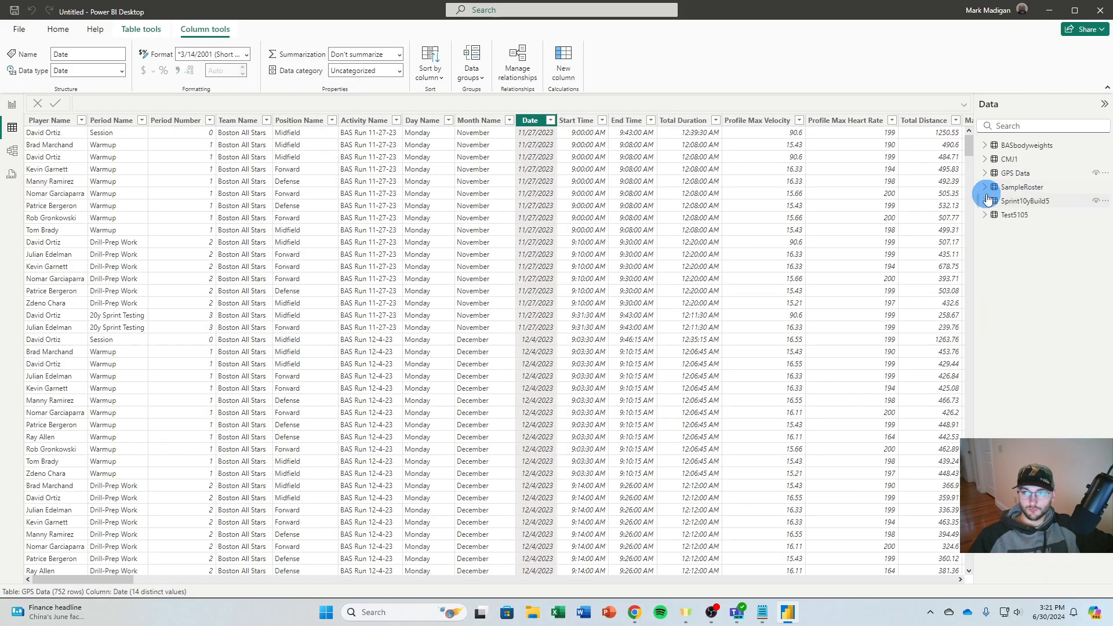
Set the Sprint10yBuild5 table's Date column to the Short Date format (*3/14/2001)
left_click(1002, 201)
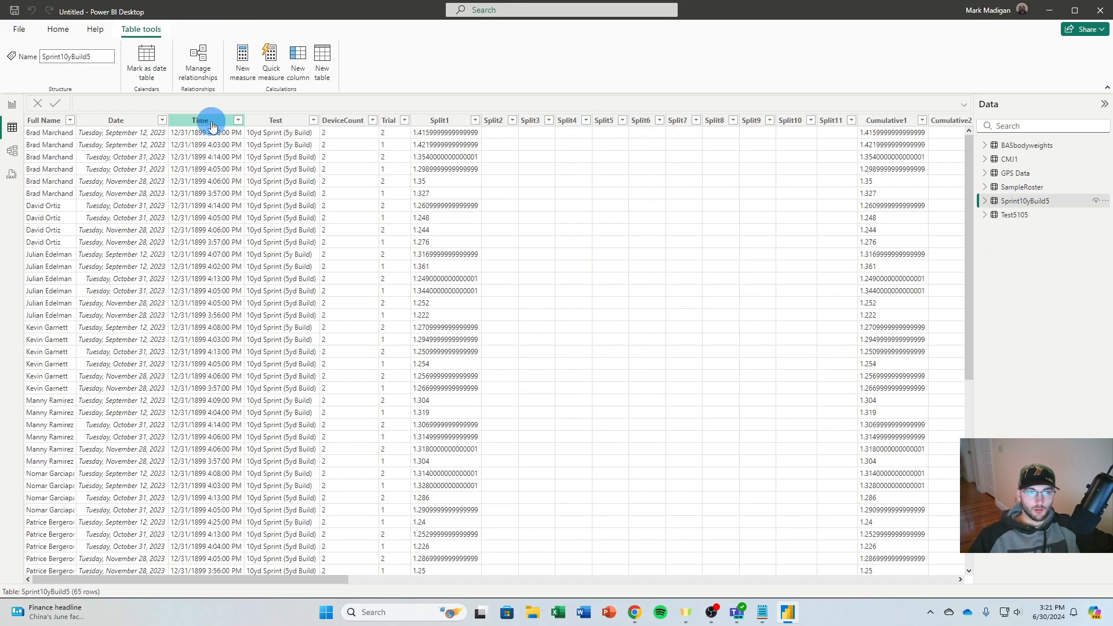
left_click(139, 121)
left_click(249, 54)
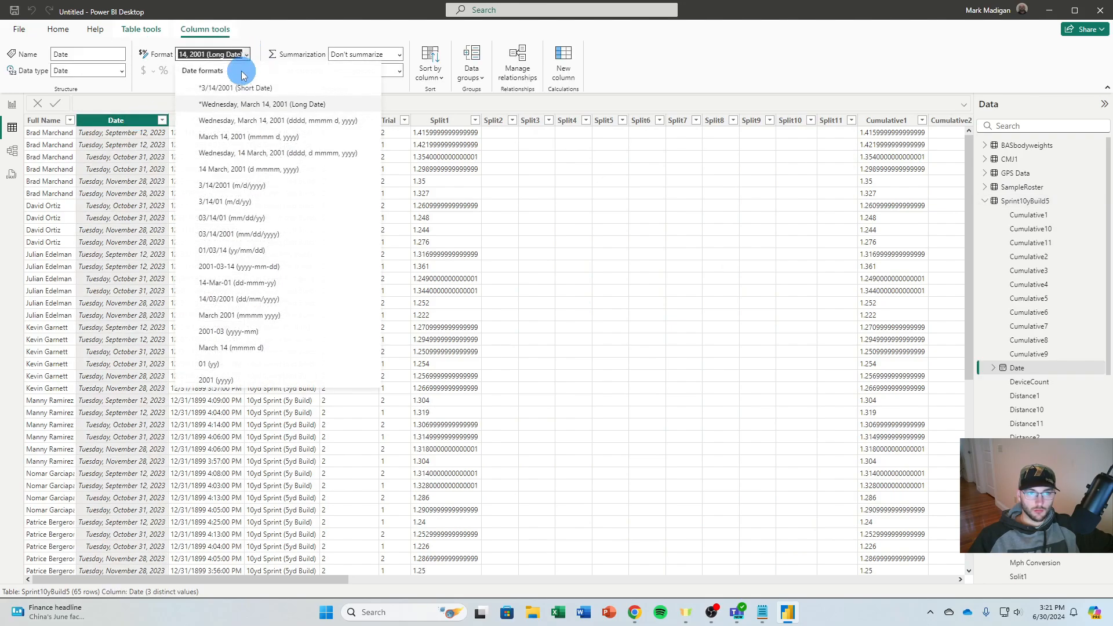
left_click(232, 85)
left_click(978, 198)
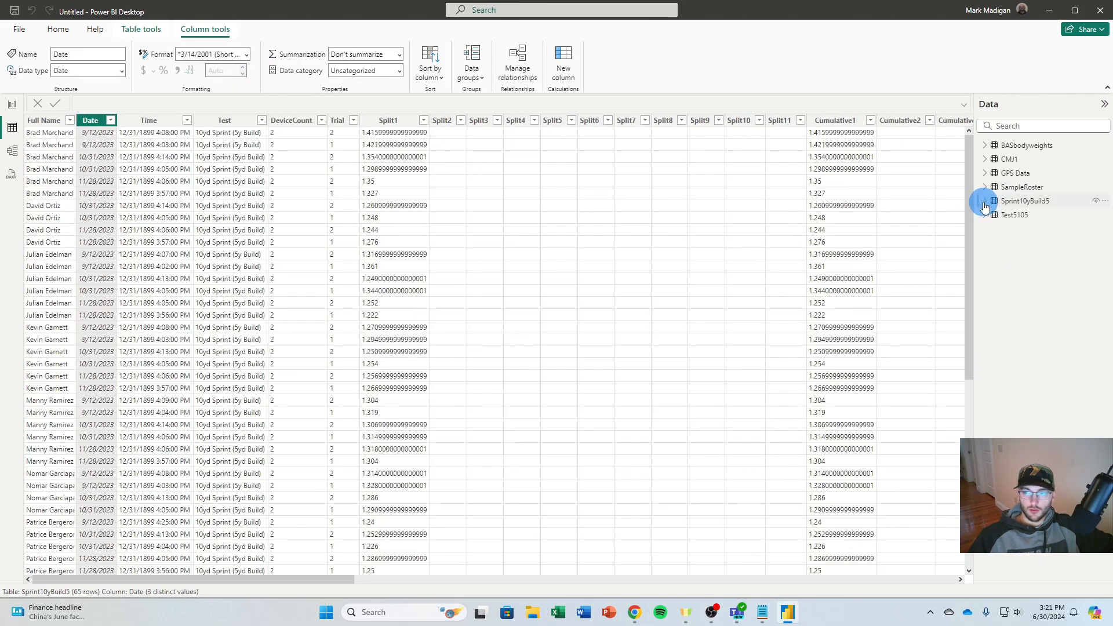
Set the Test5105 table's Date column to the Short Date format (*3/14/2001)
left_click(994, 215)
left_click(132, 120)
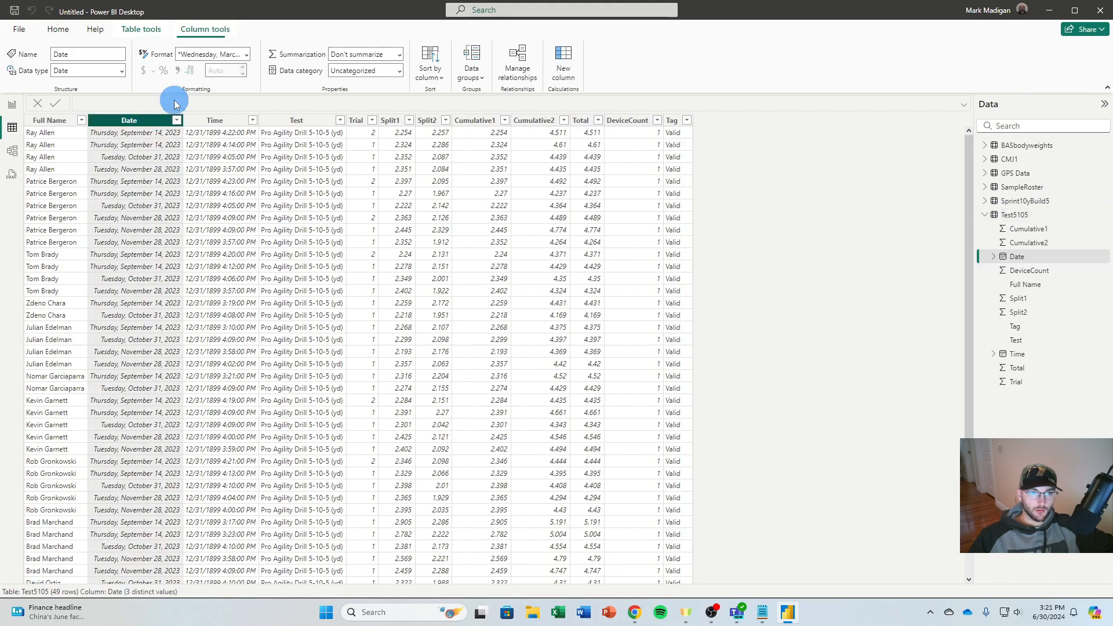
left_click(242, 54)
left_click(252, 96)
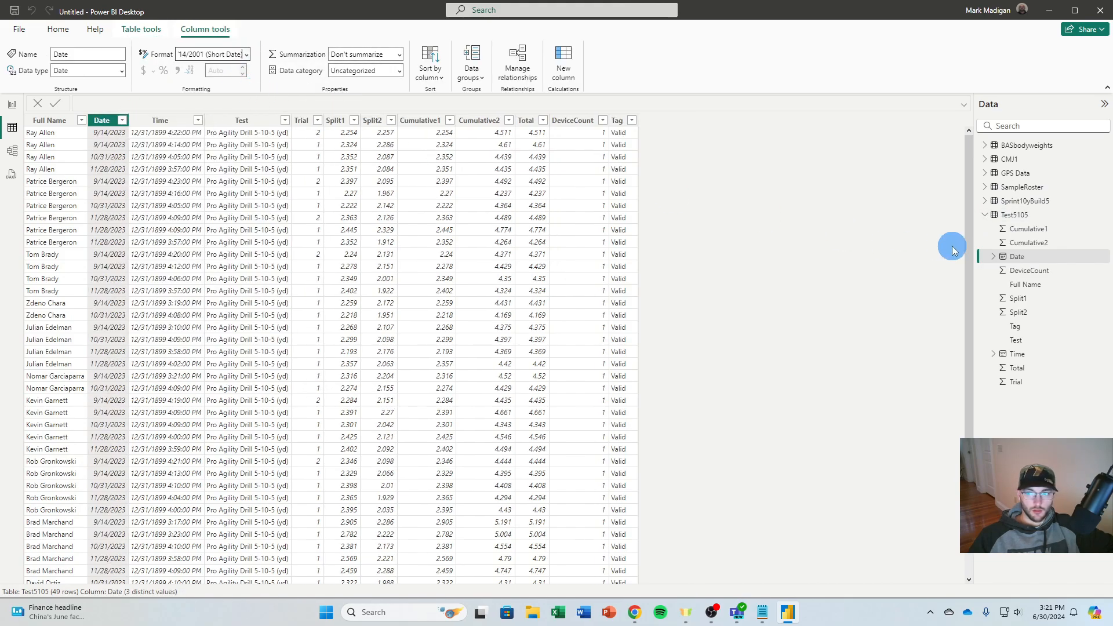
left_click(985, 215)
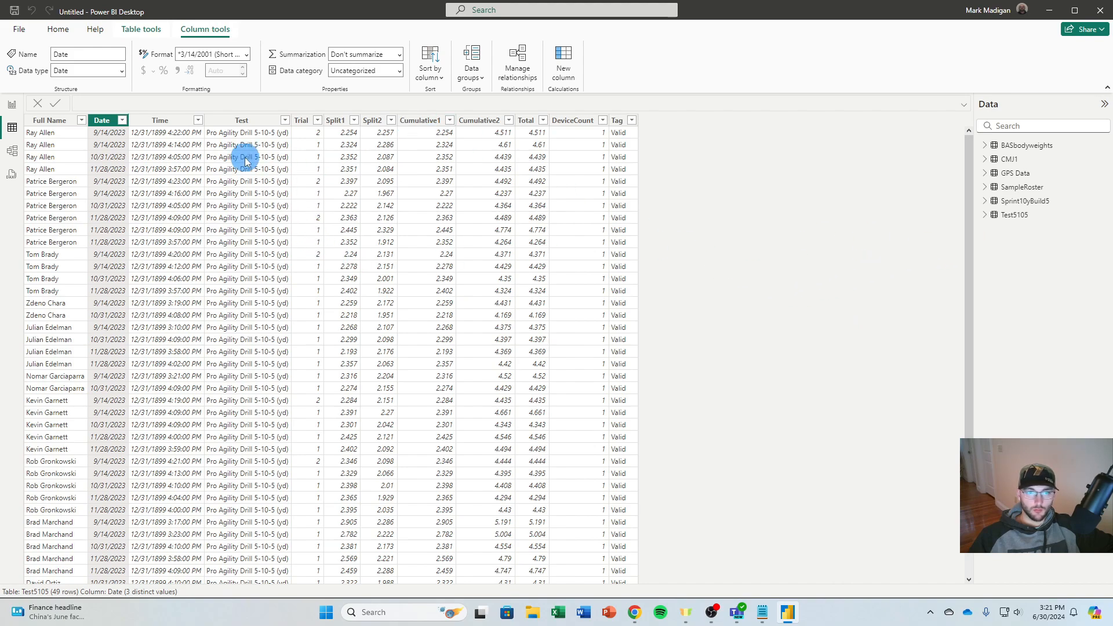
Set the data category of the SampleRoster table's Image URL column to Image URL
left_click(986, 188)
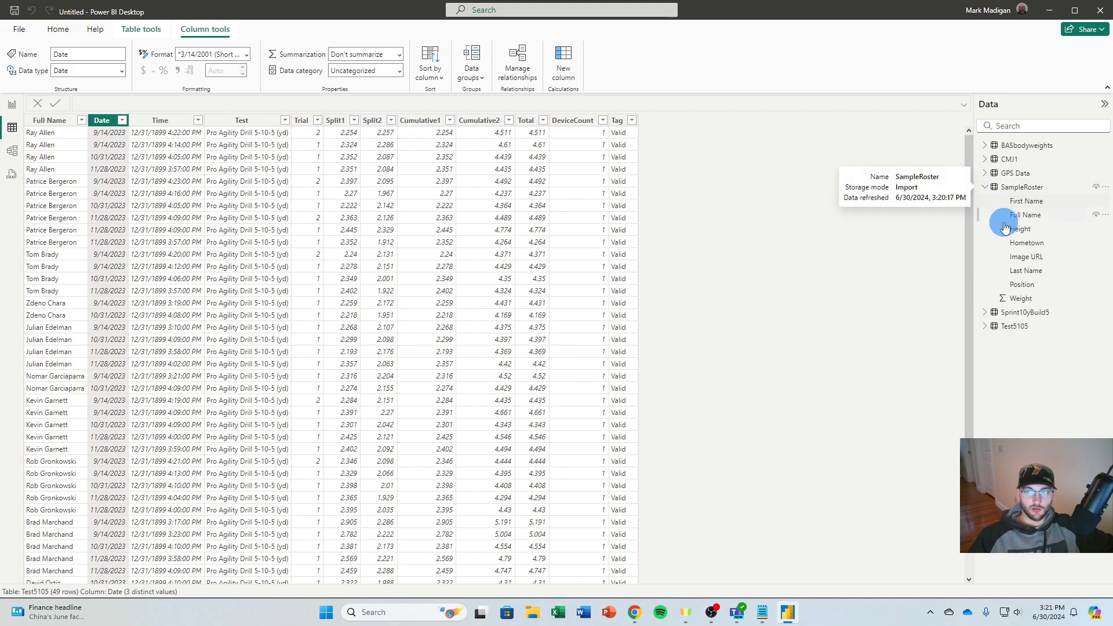
left_click(1020, 259)
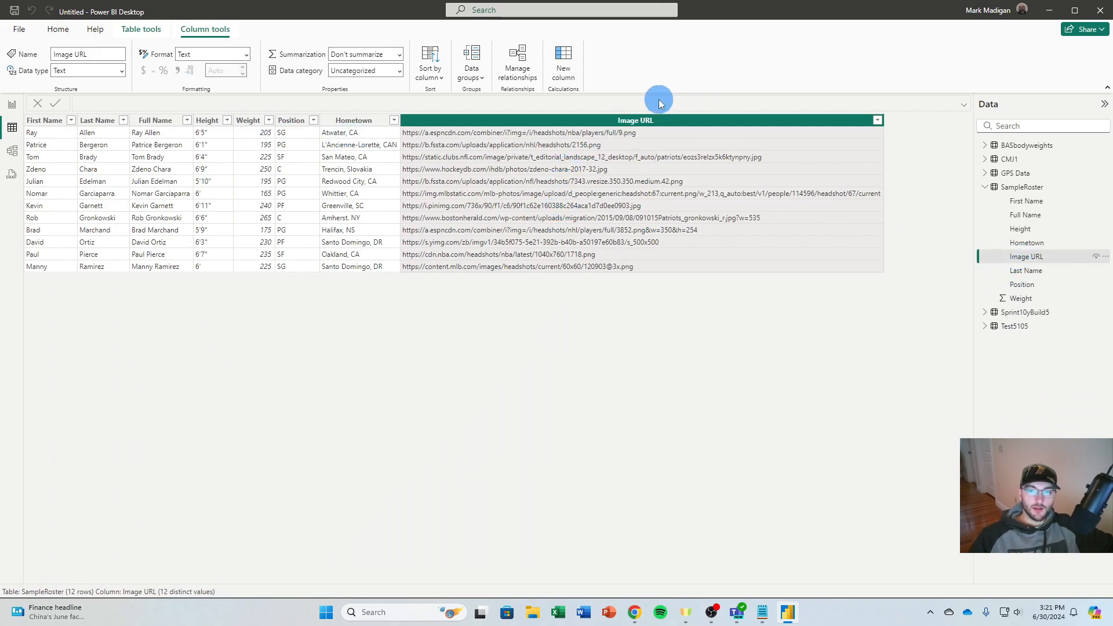
left_click(400, 72)
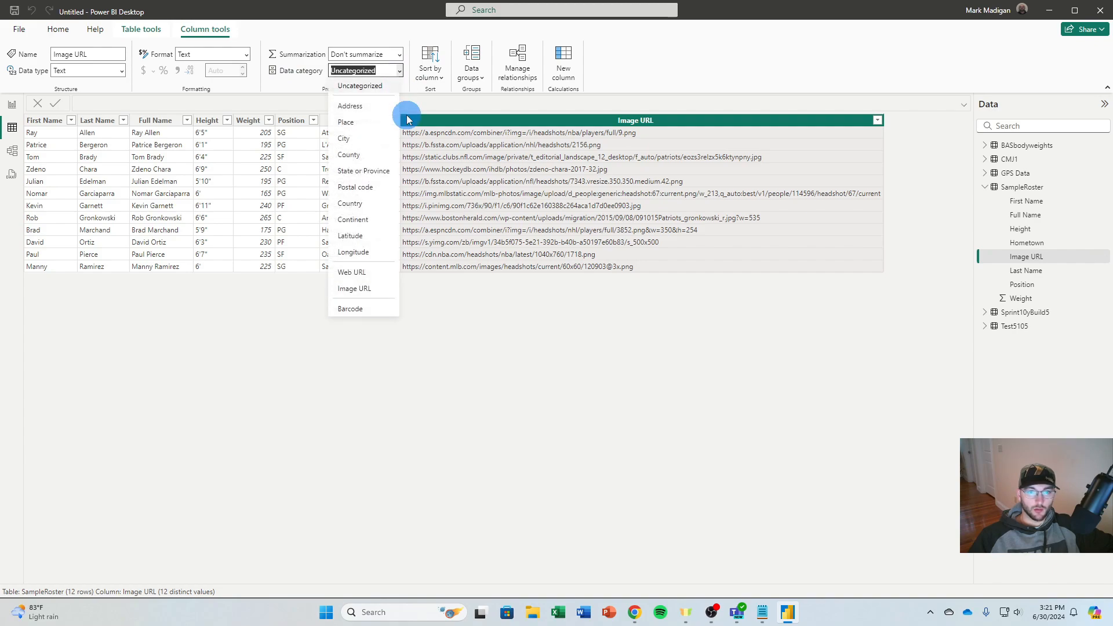
left_click(376, 289)
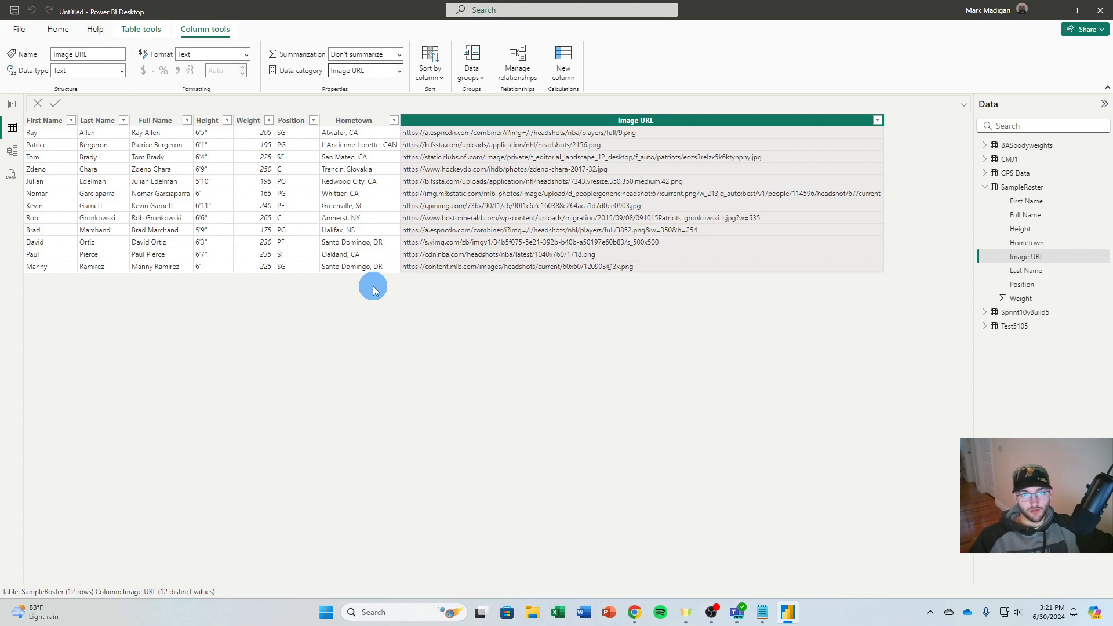
left_click(984, 187)
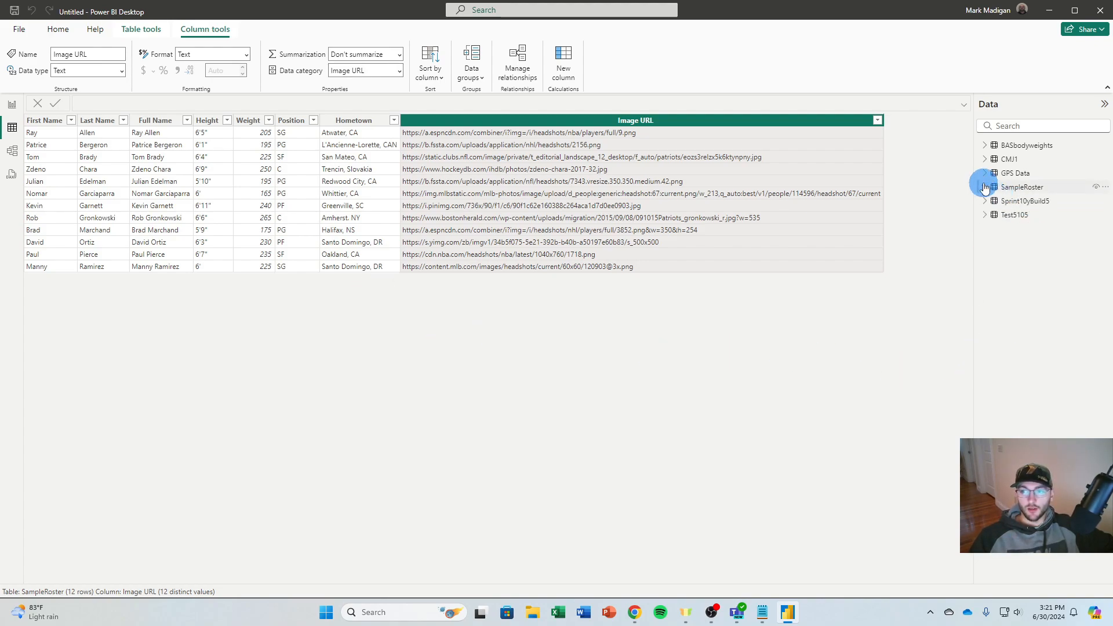
In the model view, move the GPS Data table card up and away from Test5105, and look through its fields for the player name column
left_click(13, 153)
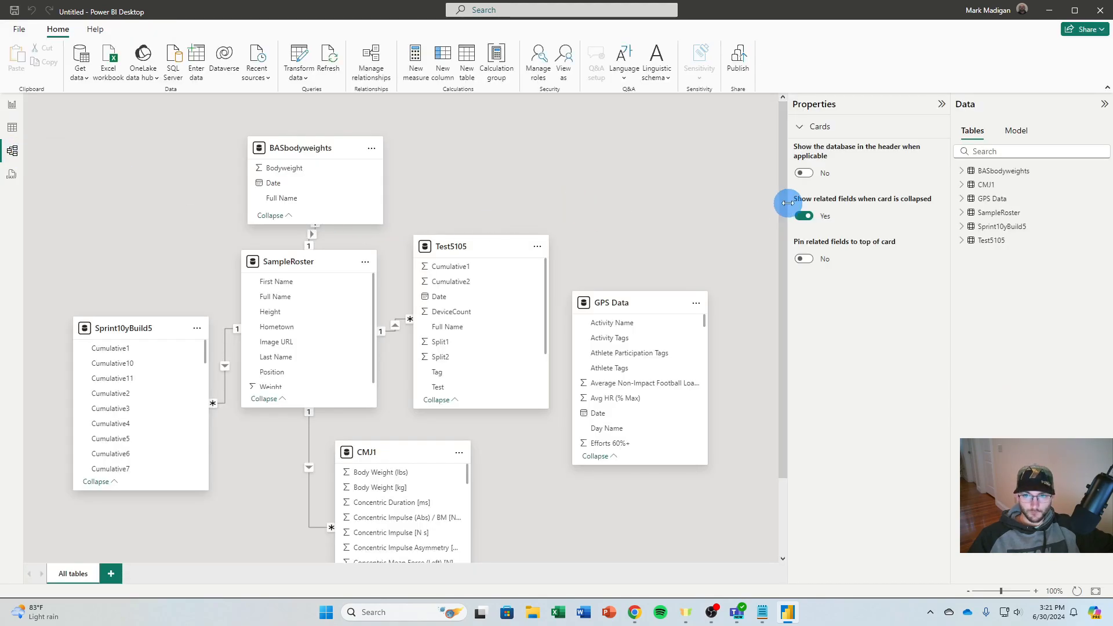
left_click_drag(780, 203, 781, 227)
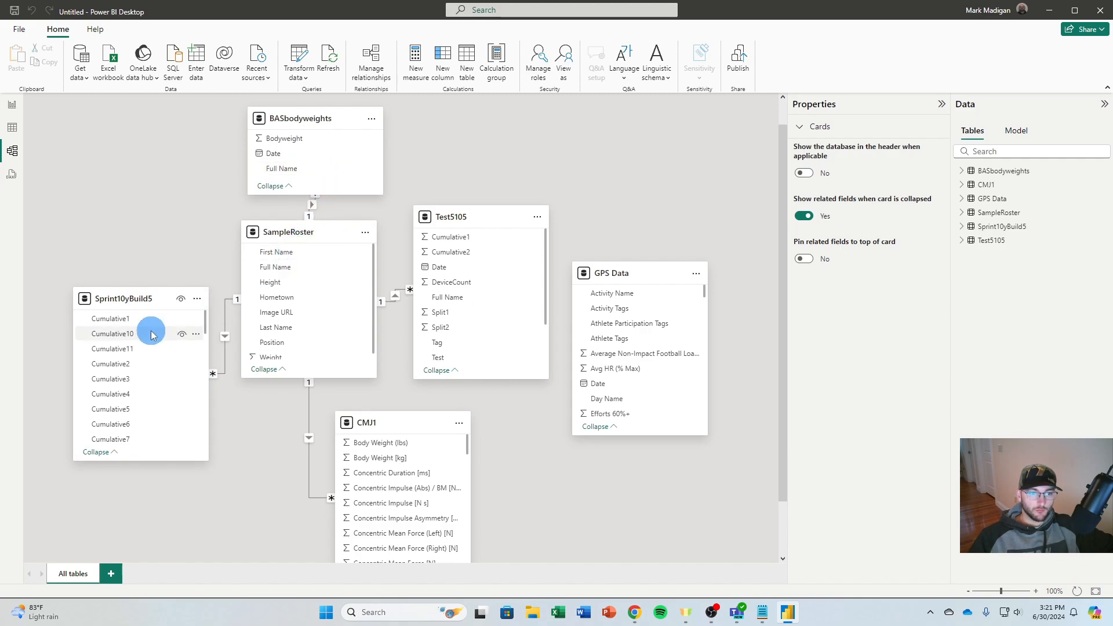
left_click_drag(649, 274, 697, 165)
scroll(696, 232, "down", 3)
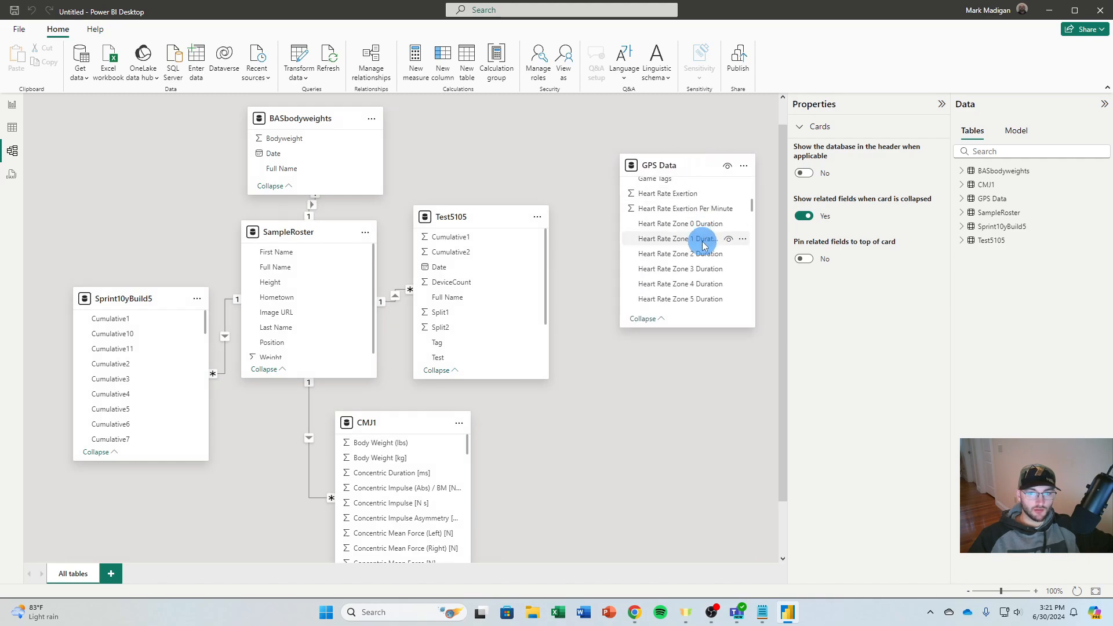
scroll(704, 246, "down", 6)
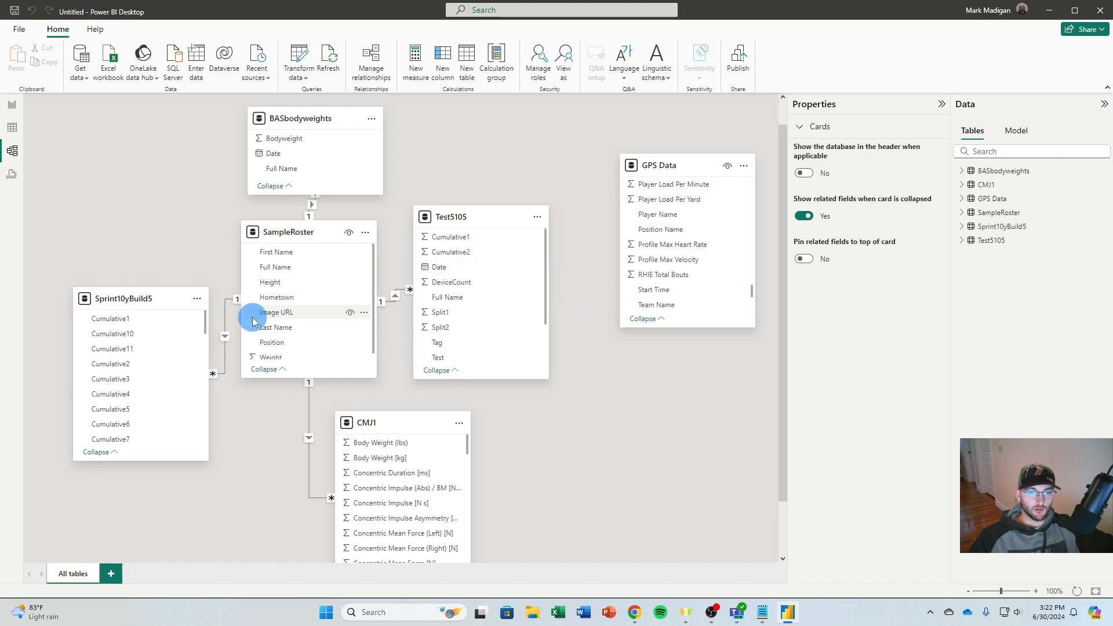
Create an active many-to-one relationship with single cross-filtering from GPS Data's Player Name to SampleRoster's Full Name
left_click(372, 73)
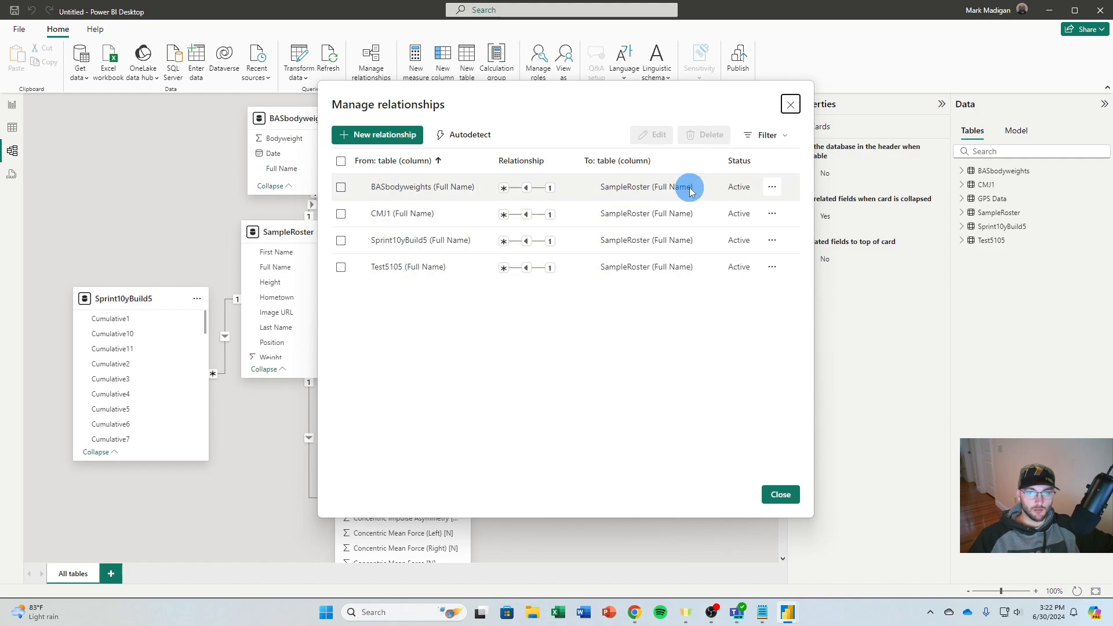
left_click(382, 138)
left_click(465, 154)
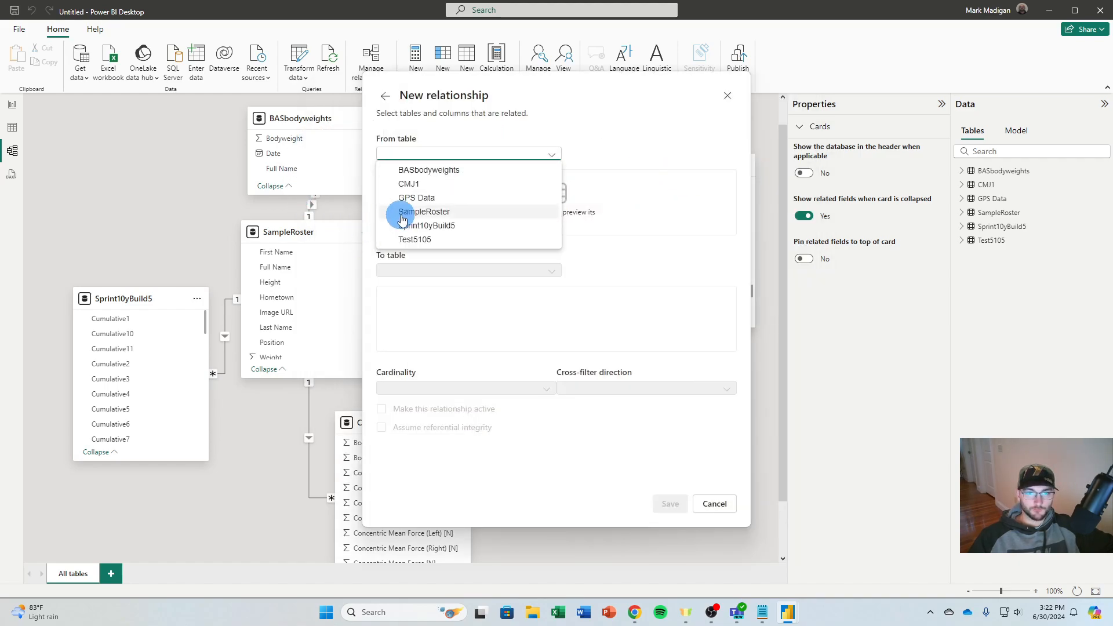
left_click(432, 199)
left_click_drag(396, 225, 668, 224)
left_click(658, 178)
left_click(495, 266)
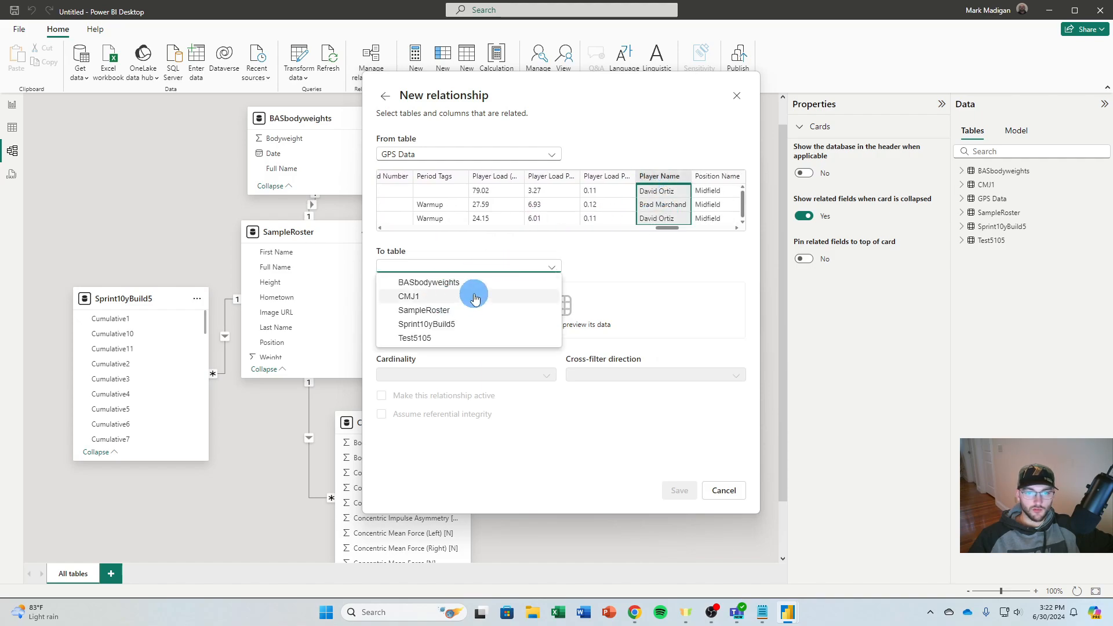
left_click(467, 312)
left_click(453, 288)
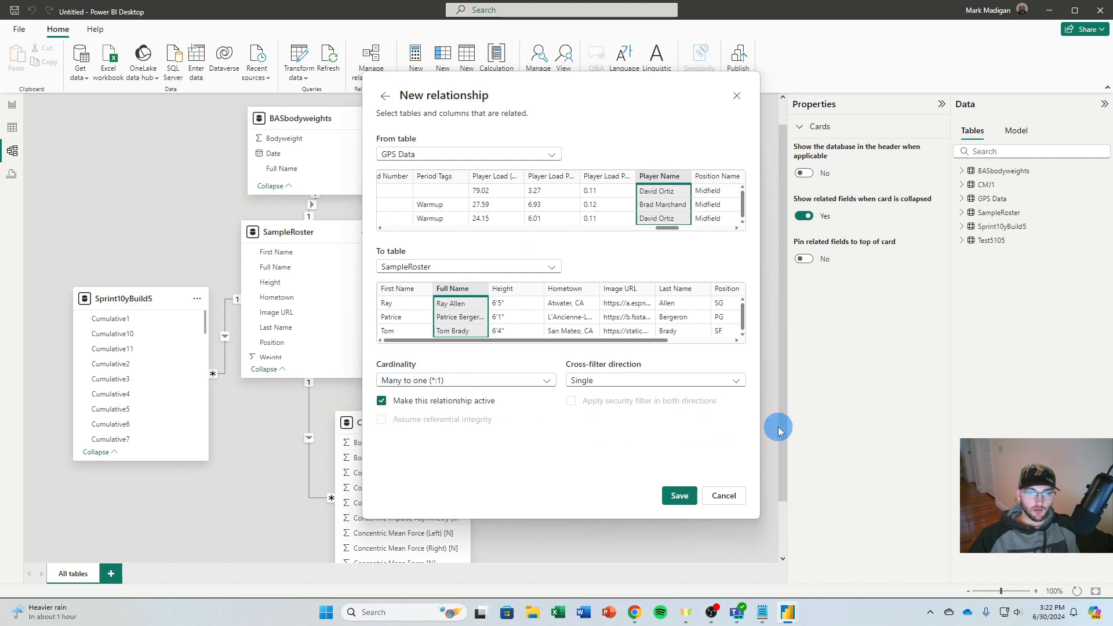
left_click(680, 496)
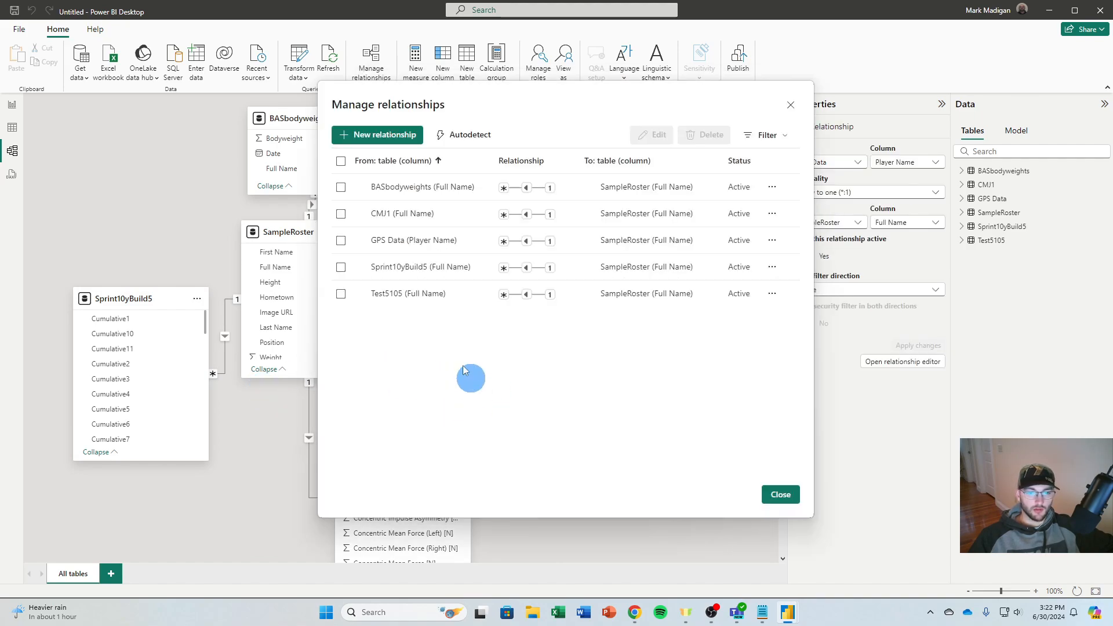
left_click(785, 495)
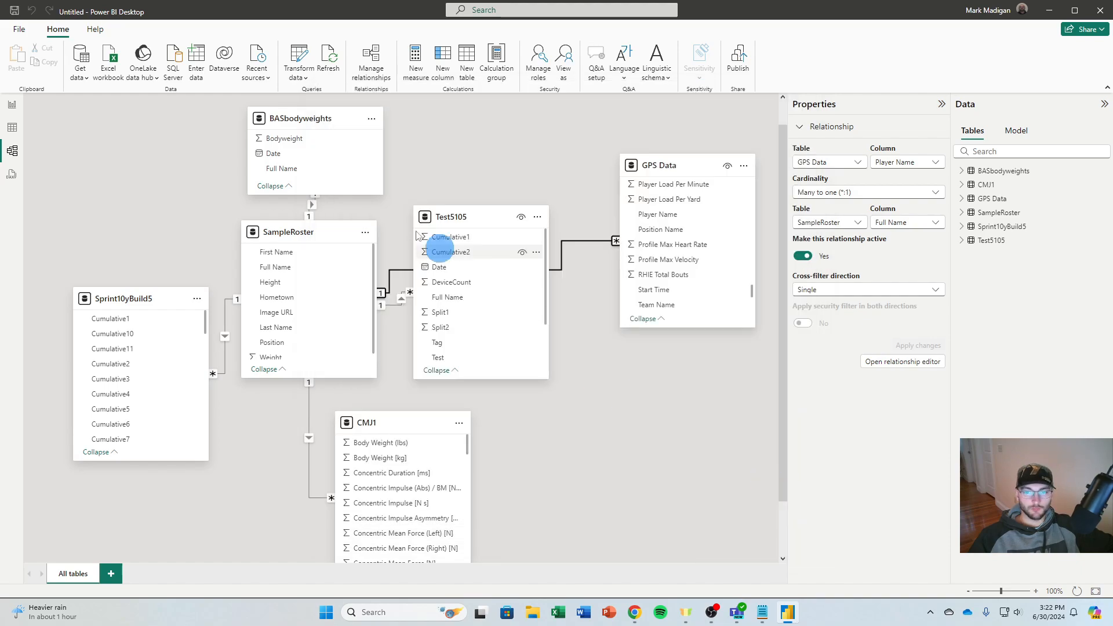
Rearrange the model diagram by moving BASbodyweights to the far side of SampleRoster and Test5105 above the GPS Data relationship line
left_click_drag(320, 118, 197, 118)
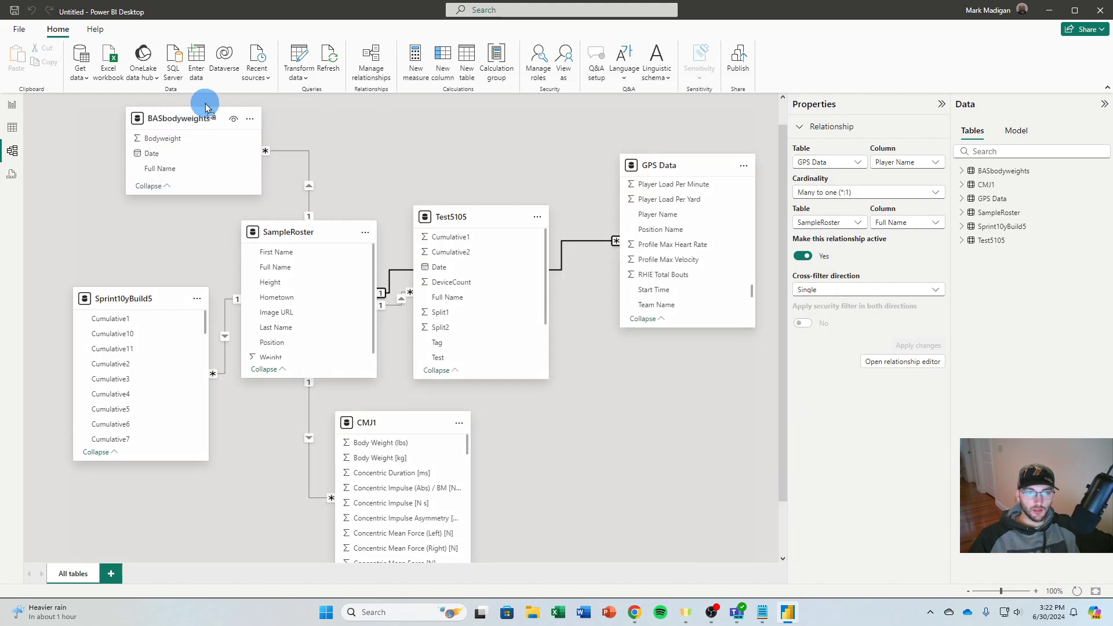
left_click_drag(458, 217, 459, 119)
left_click(494, 300)
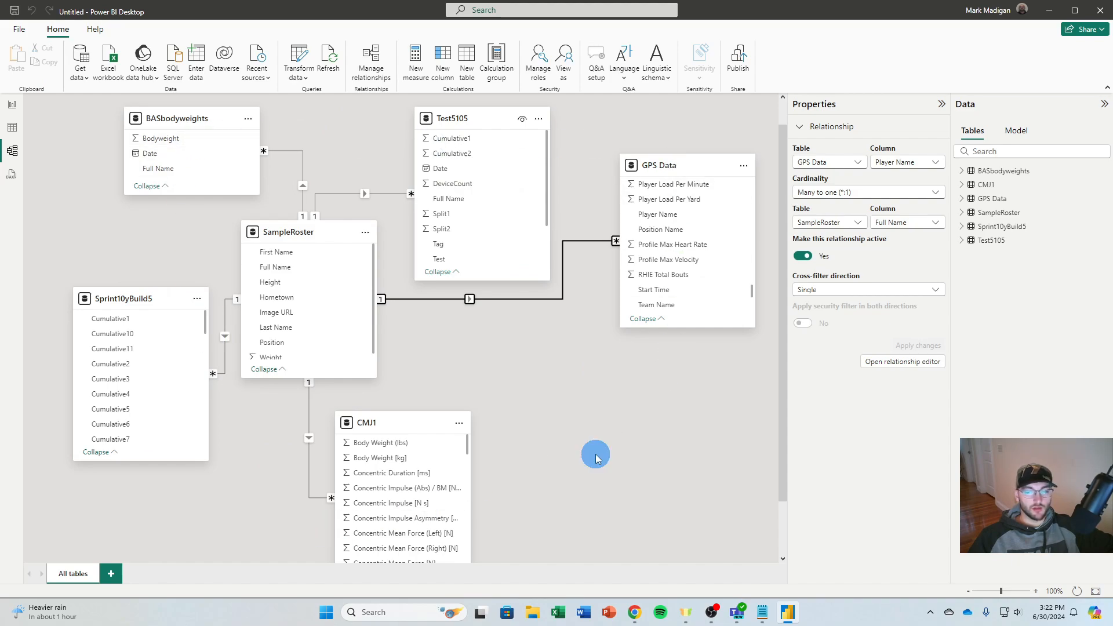
Collapse the model view's Properties and Data panes and return to the report view
left_click(943, 106)
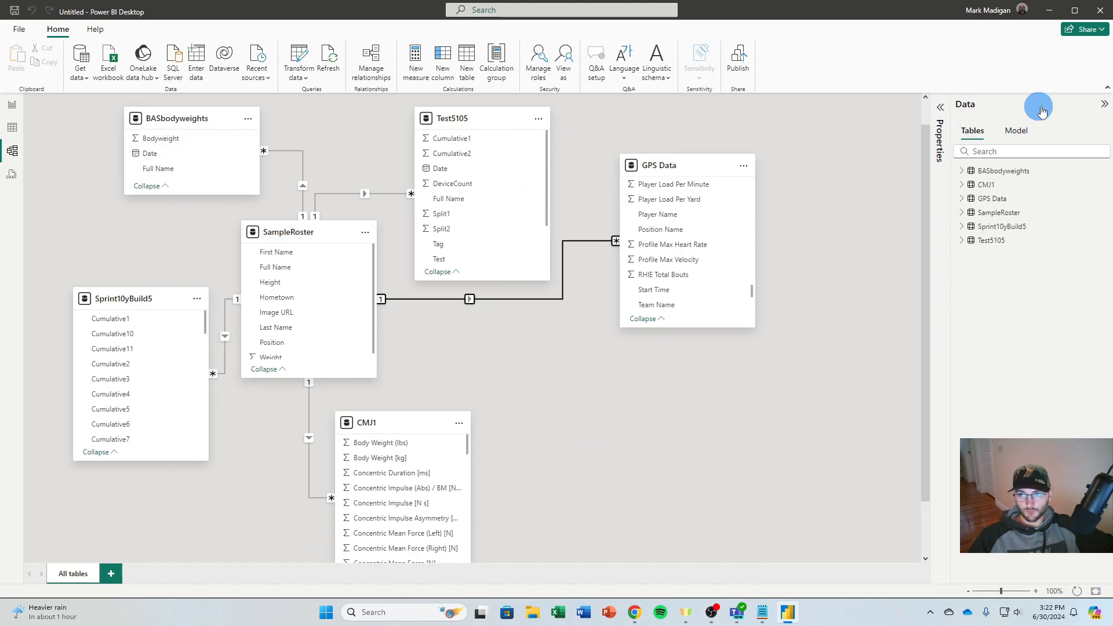
left_click(1104, 104)
left_click(13, 106)
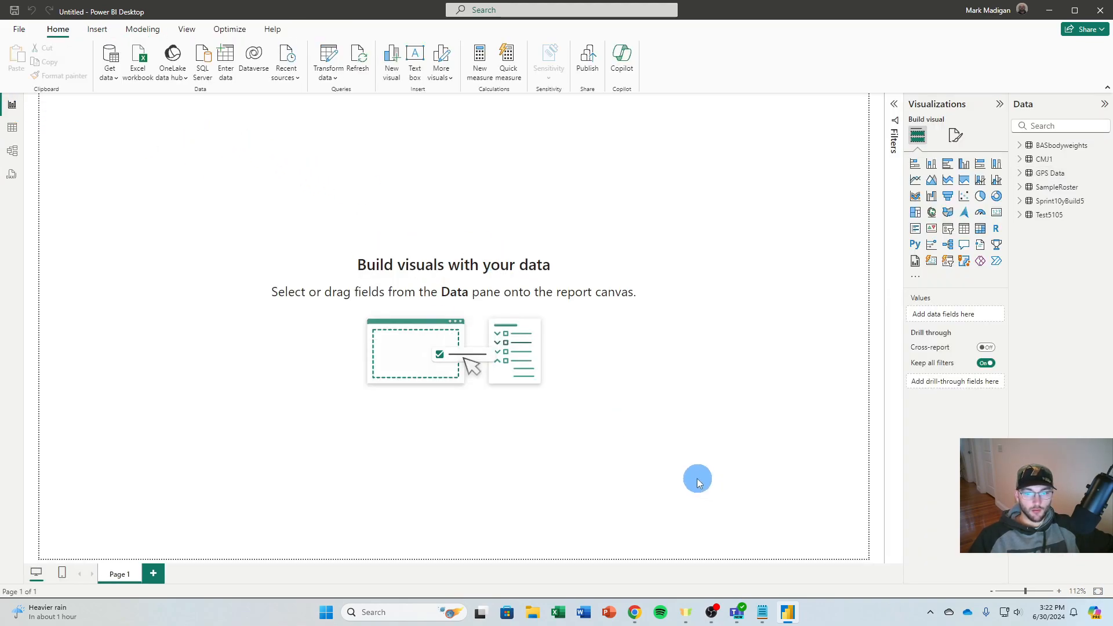
Switch to Notepad to review the planned team and player report pages, and minimize the notes again
left_click(763, 612)
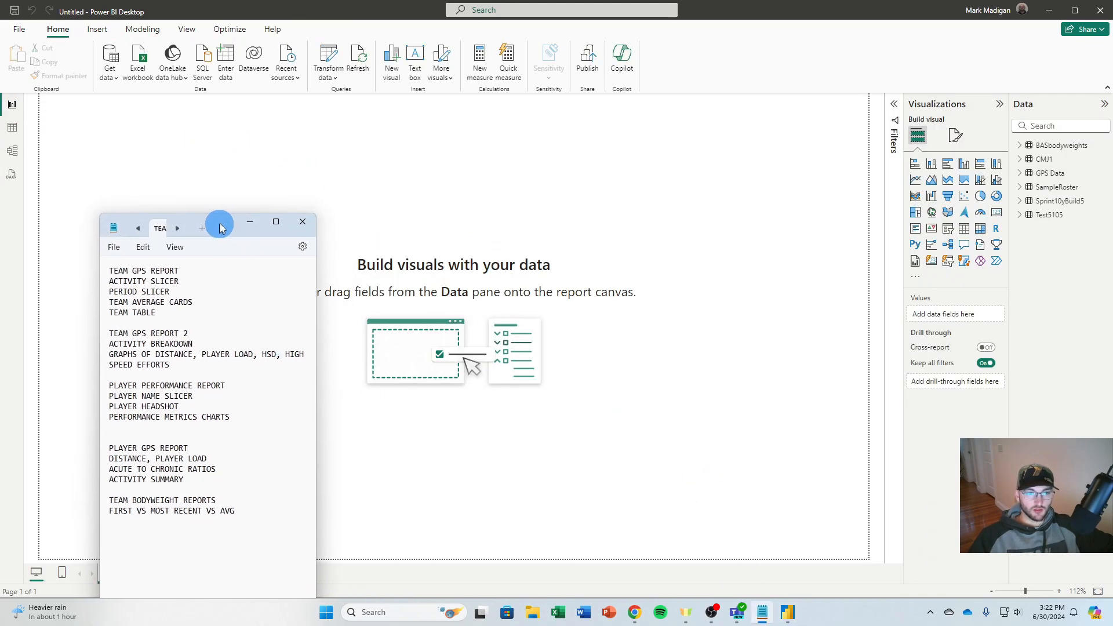
left_click_drag(221, 227, 233, 206)
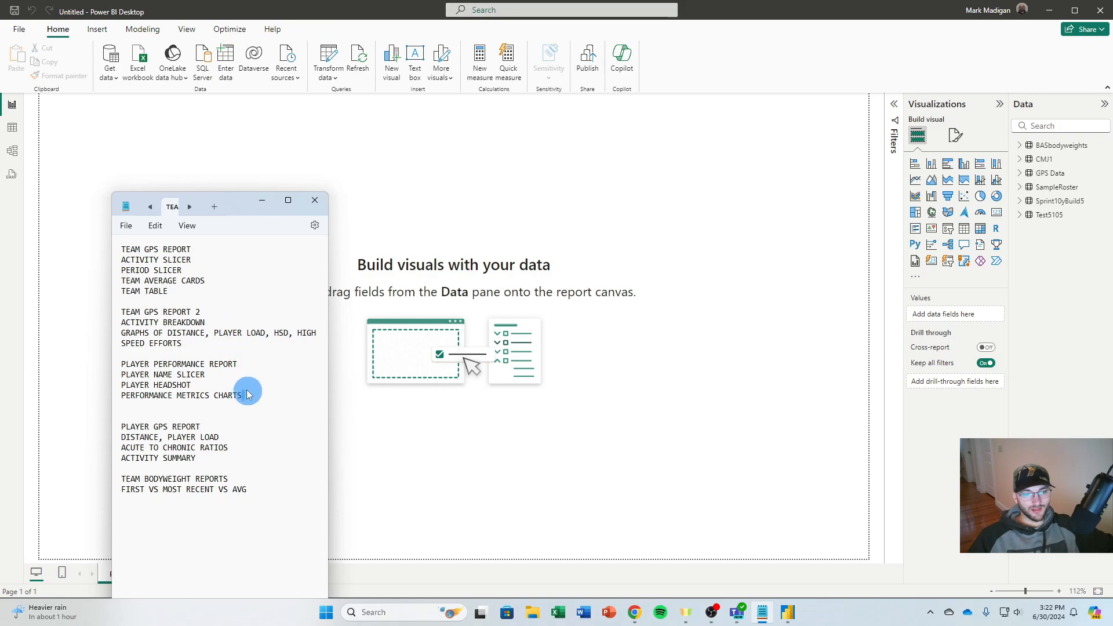
left_click_drag(247, 395, 123, 248)
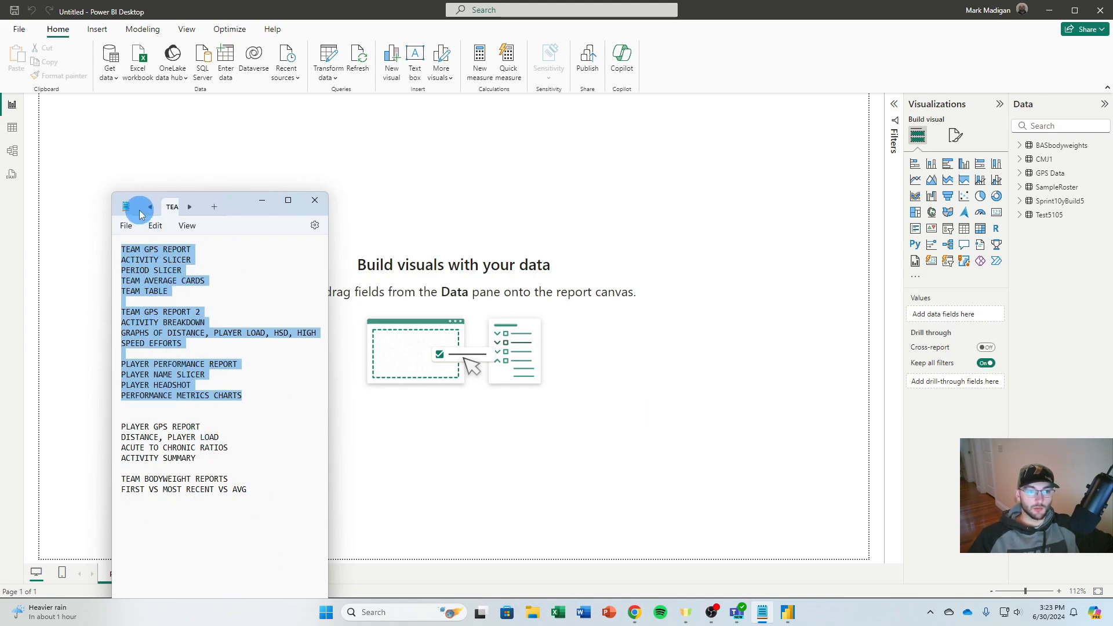
left_click(264, 202)
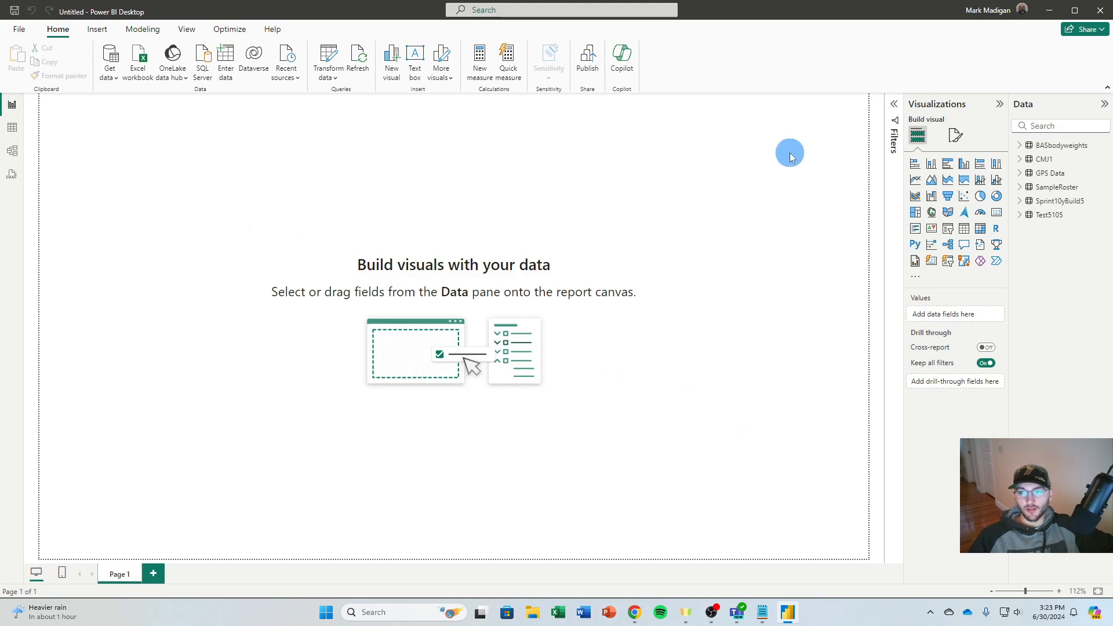
Load the boston-skyline-best-views picture as the page's canvas background image
left_click(956, 135)
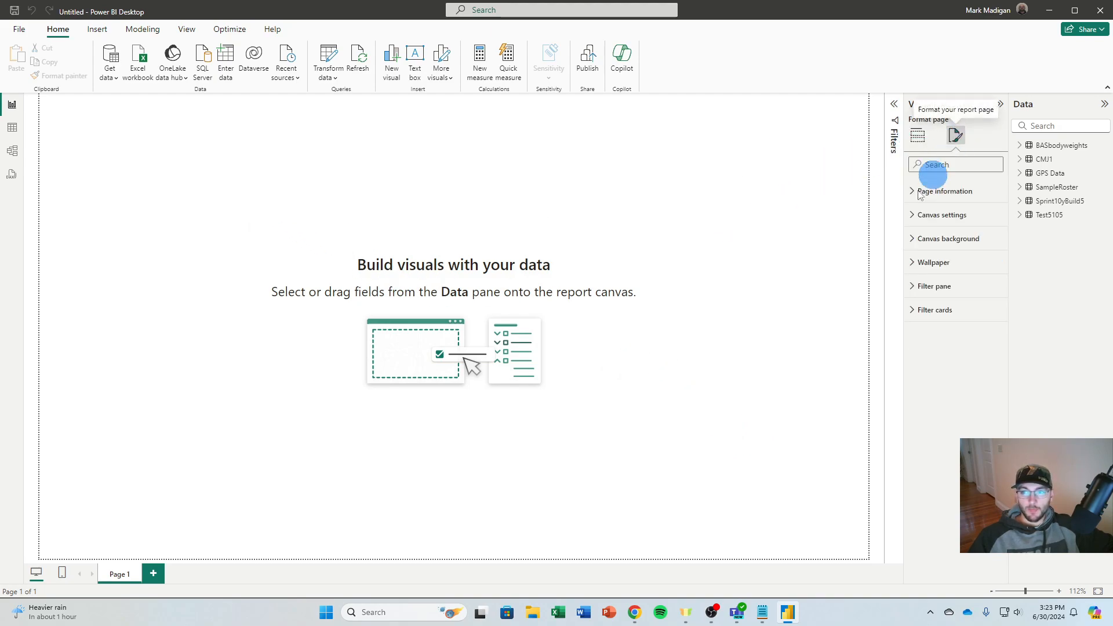
left_click(927, 238)
left_click(948, 309)
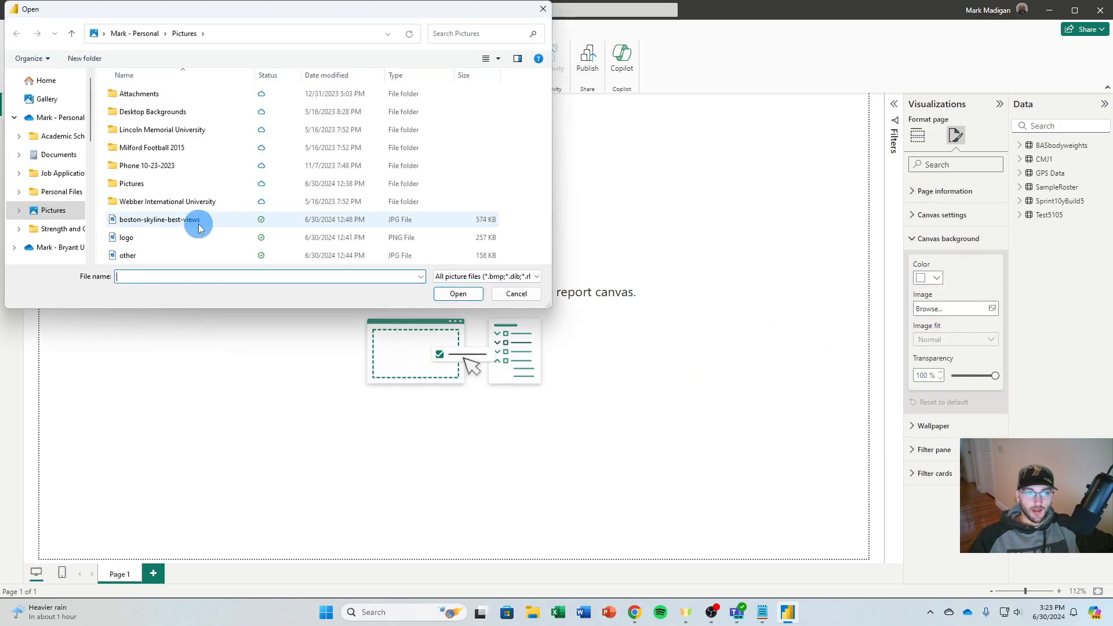
double_click(211, 218)
Set the canvas background's image fit to Fit and its transparency to 88%
left_click(942, 342)
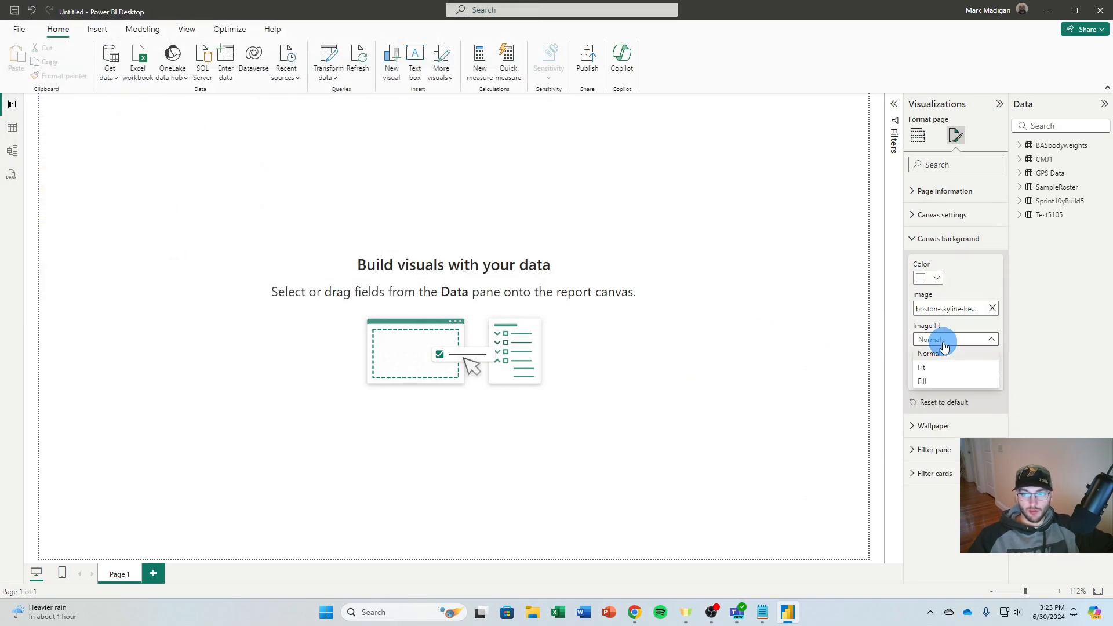
left_click(977, 337)
left_click(983, 378)
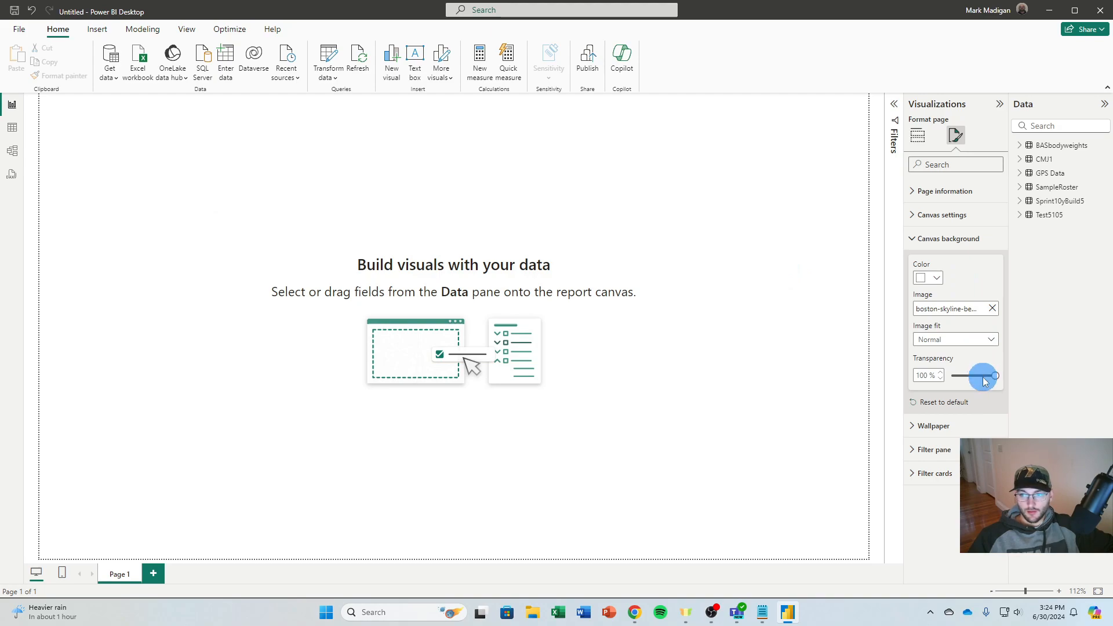
left_click(963, 339)
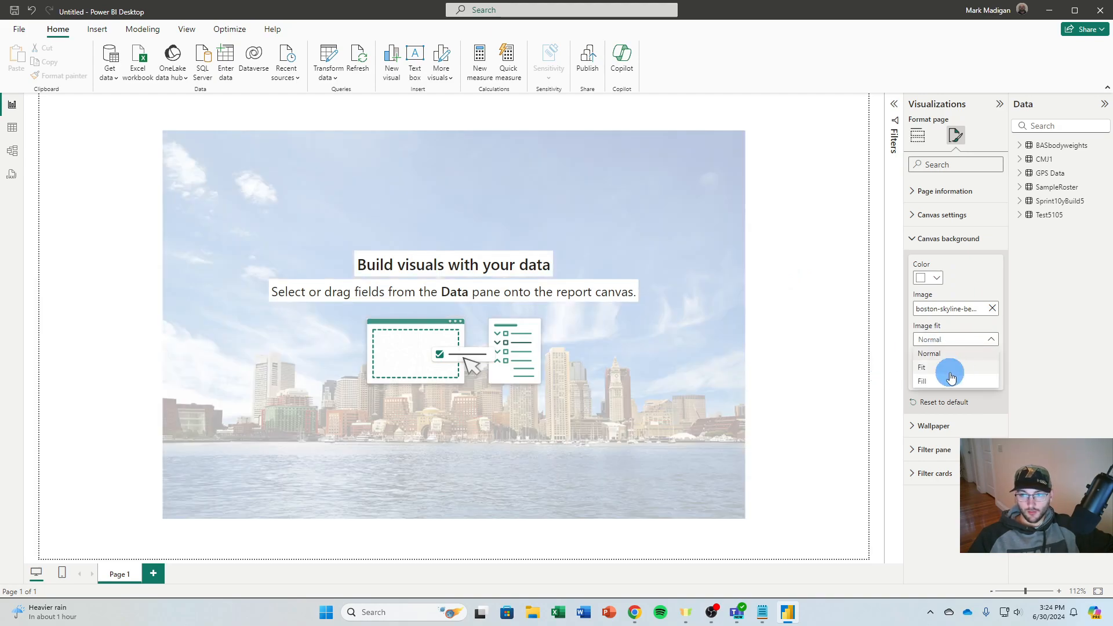
left_click(952, 372)
left_click(990, 377)
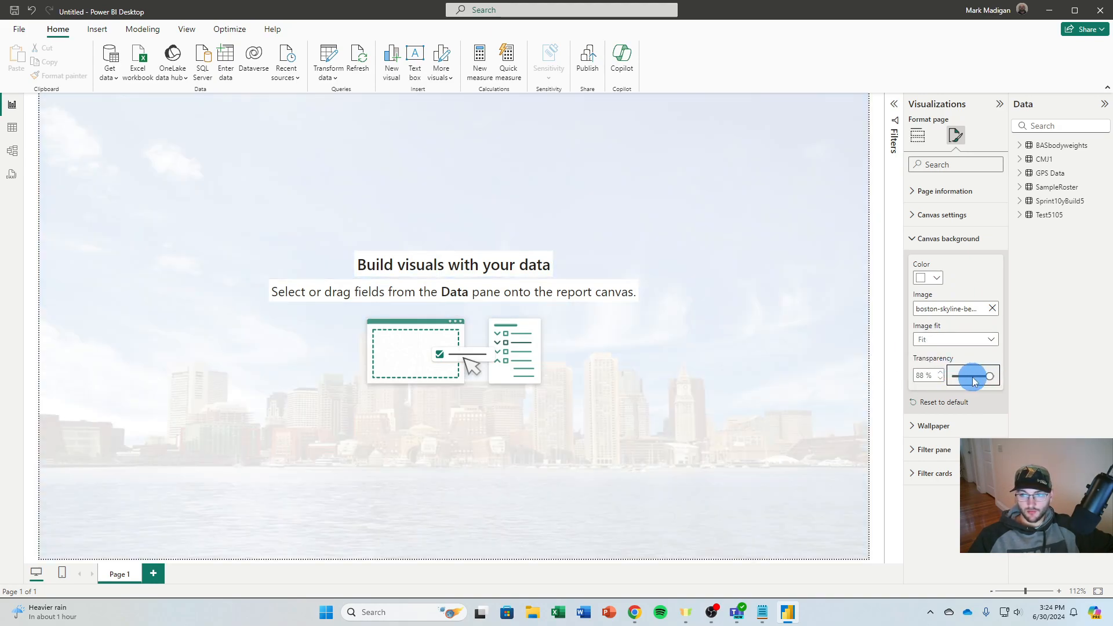
Lower the canvas background's transparency so the skyline picture is more prominent, and leave the page formatting settings
left_click(928, 375)
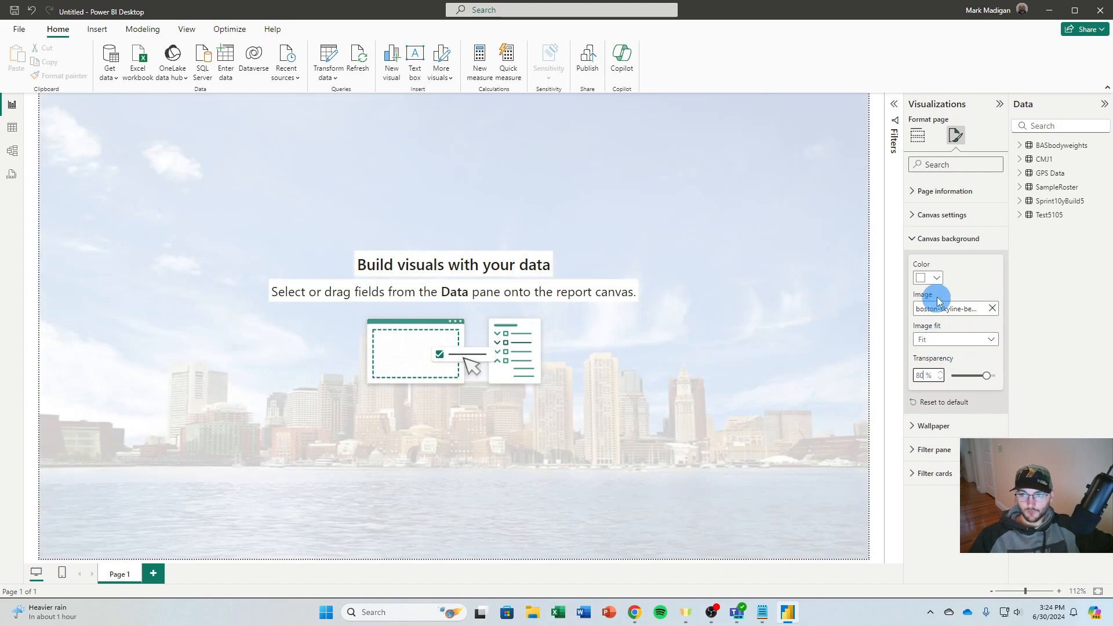
left_click(924, 238)
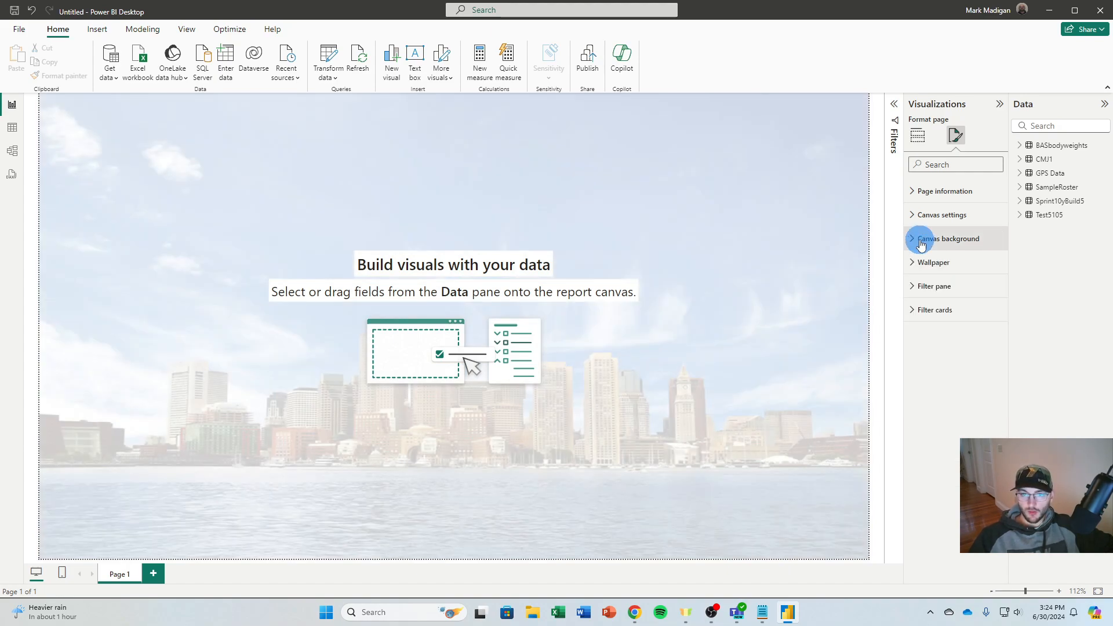
left_click(698, 198)
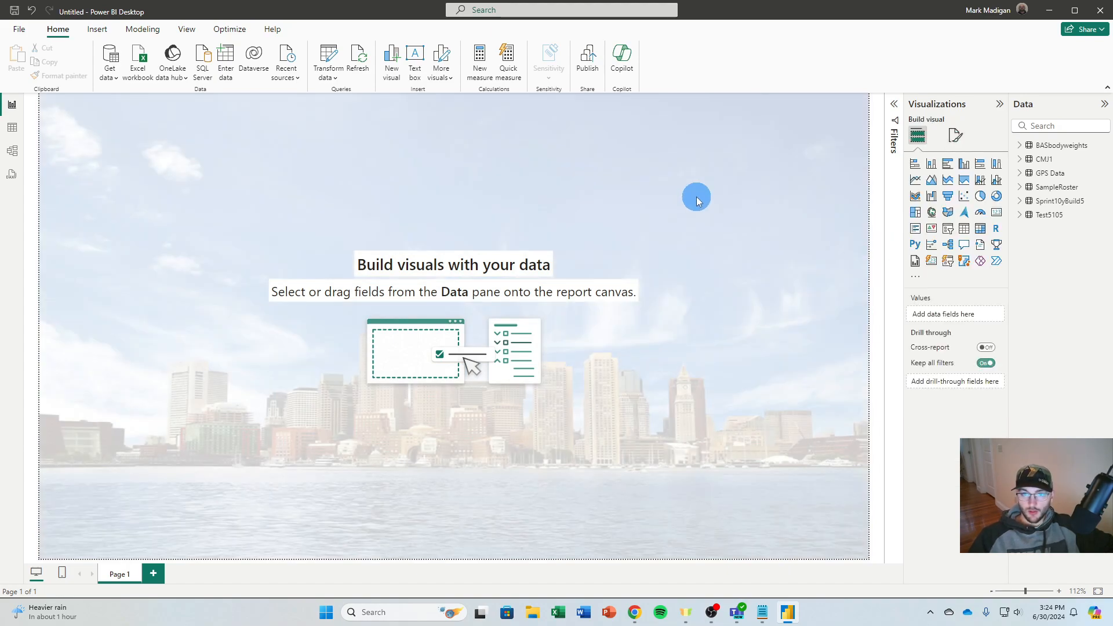
Insert the logo picture, move it to the page's upper-right corner and shrink it to fit there
left_click(449, 85)
left_click(93, 31)
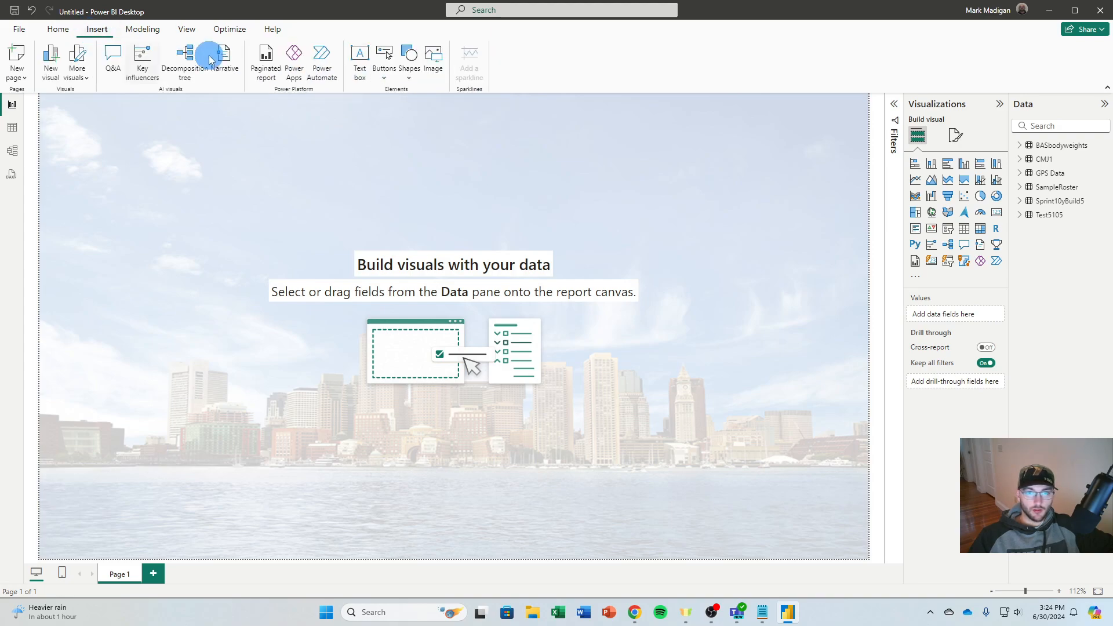
left_click(434, 65)
double_click(104, 236)
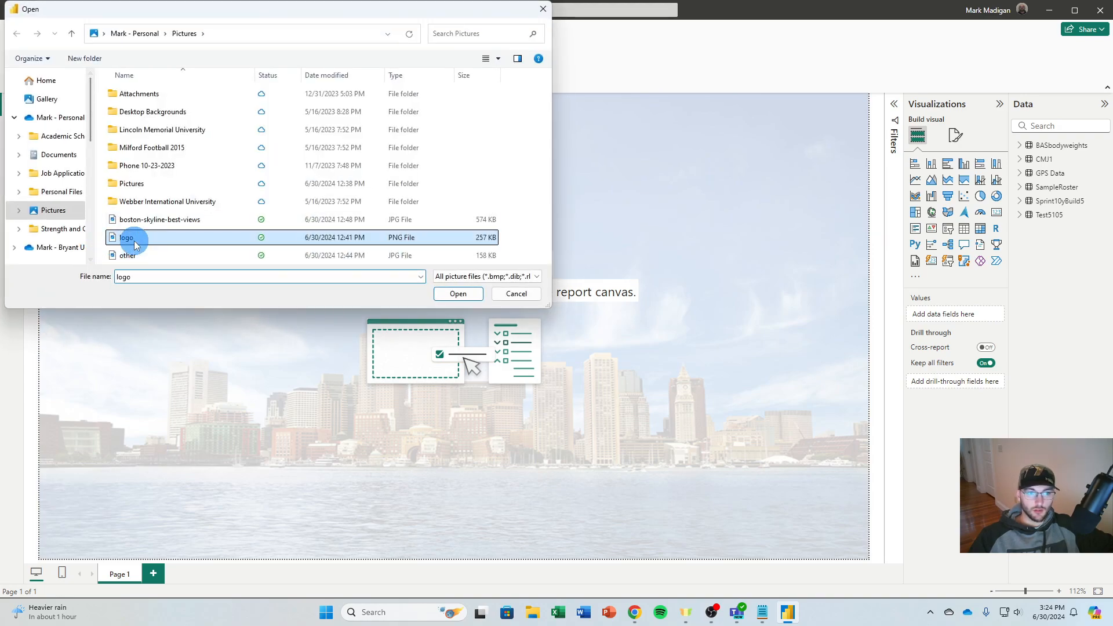
left_click_drag(89, 176, 679, 176)
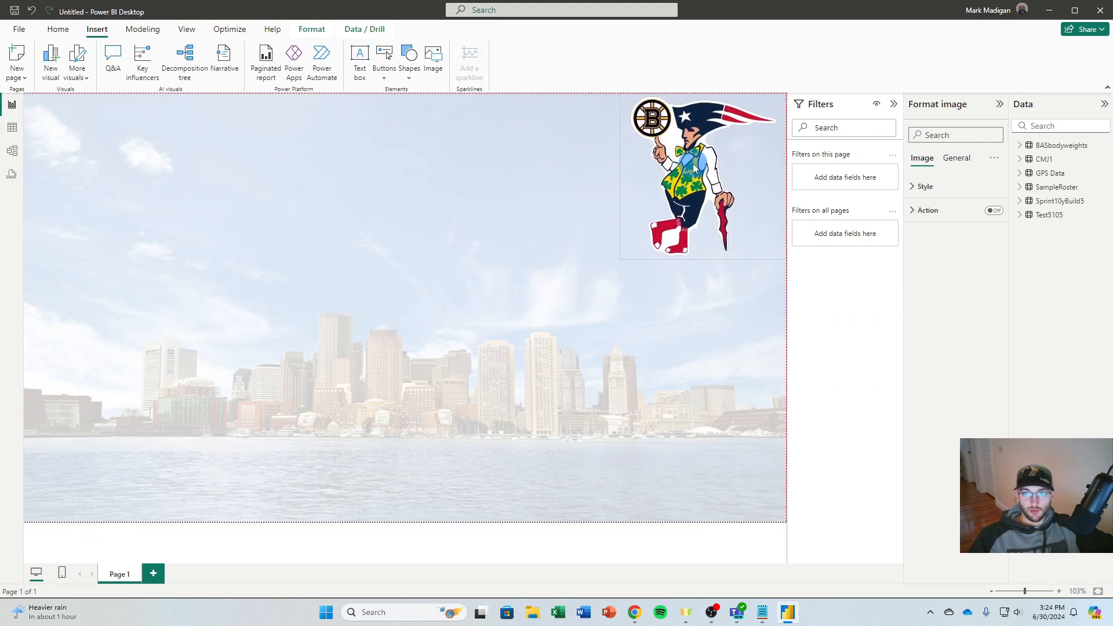
left_click_drag(621, 259, 723, 186)
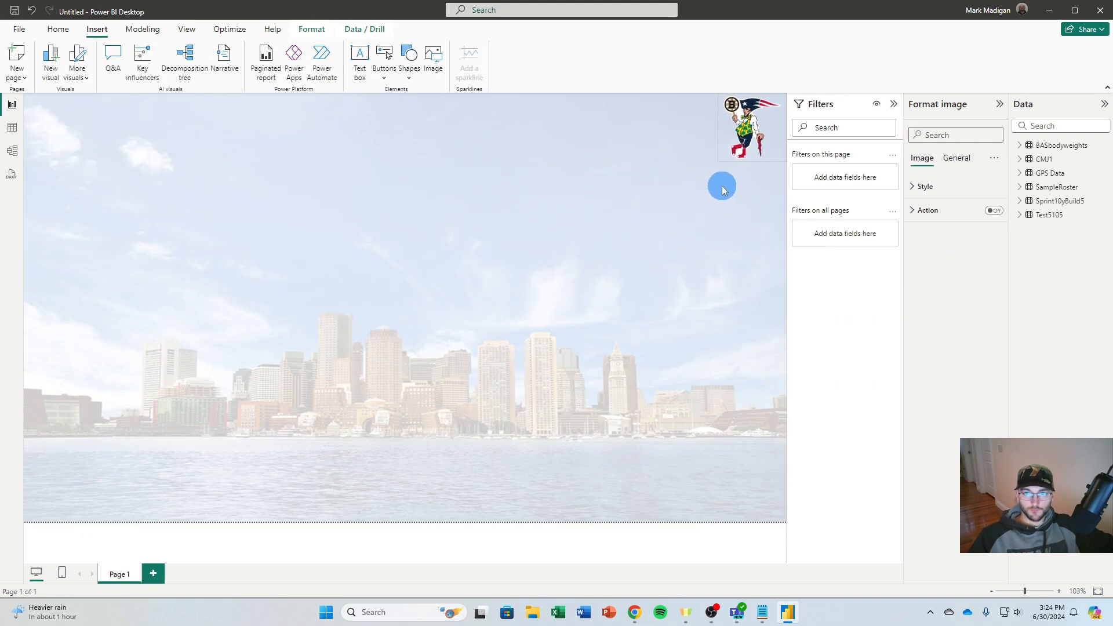
left_click(698, 219)
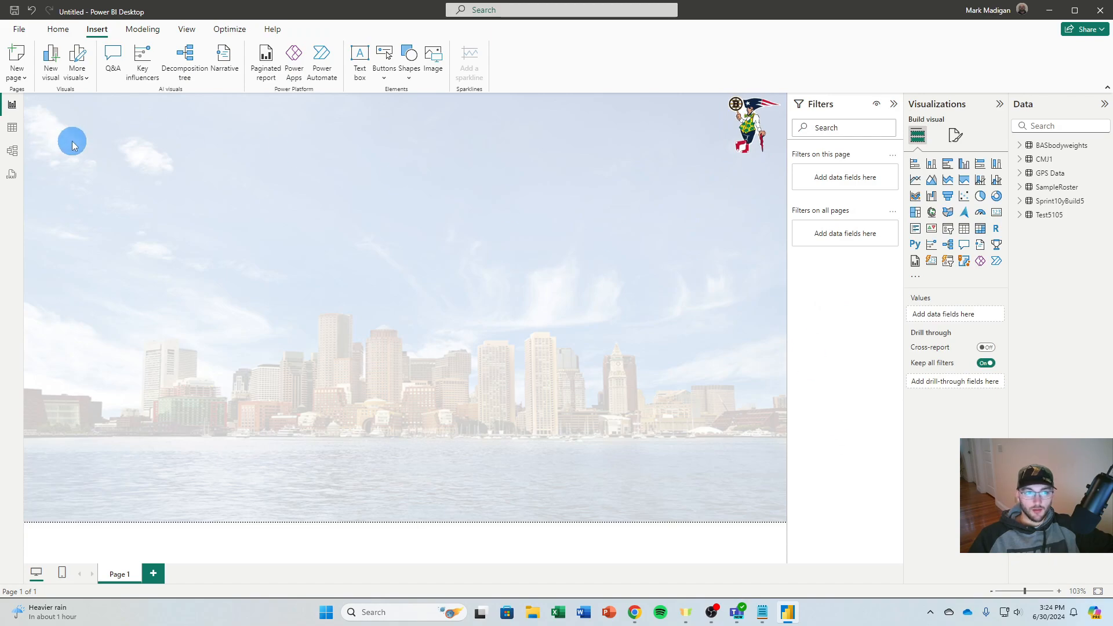
Add a text box reading BOSTON ALL STARS GPS REPORT and format the text as 20-point bold italic
left_click(58, 29)
left_click(415, 61)
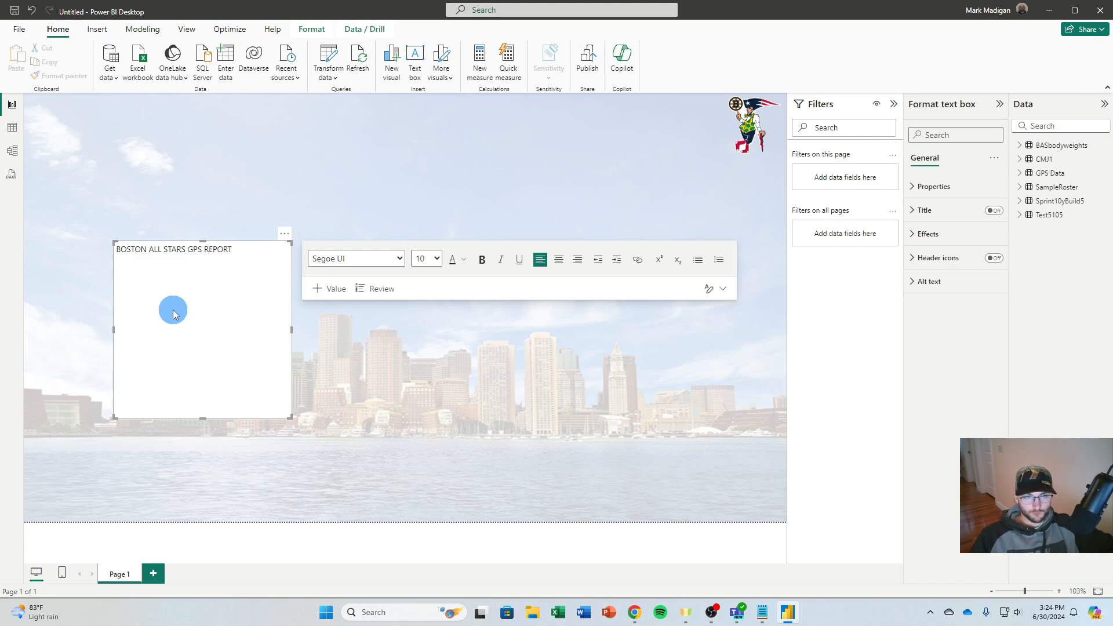
left_click_drag(233, 250, 115, 248)
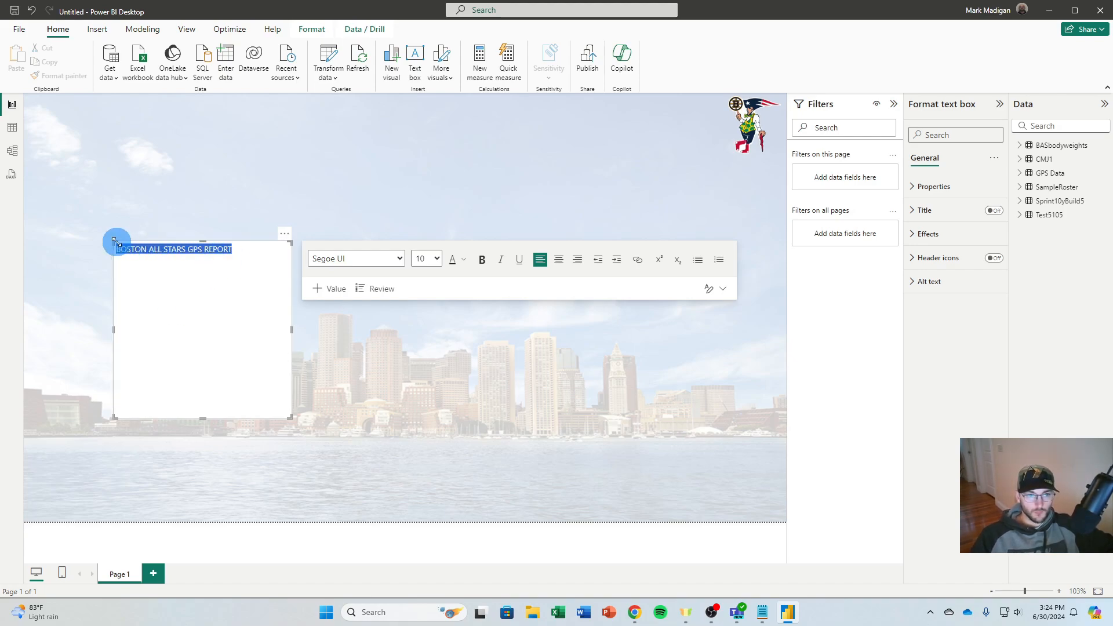
left_click(436, 259)
left_click(425, 381)
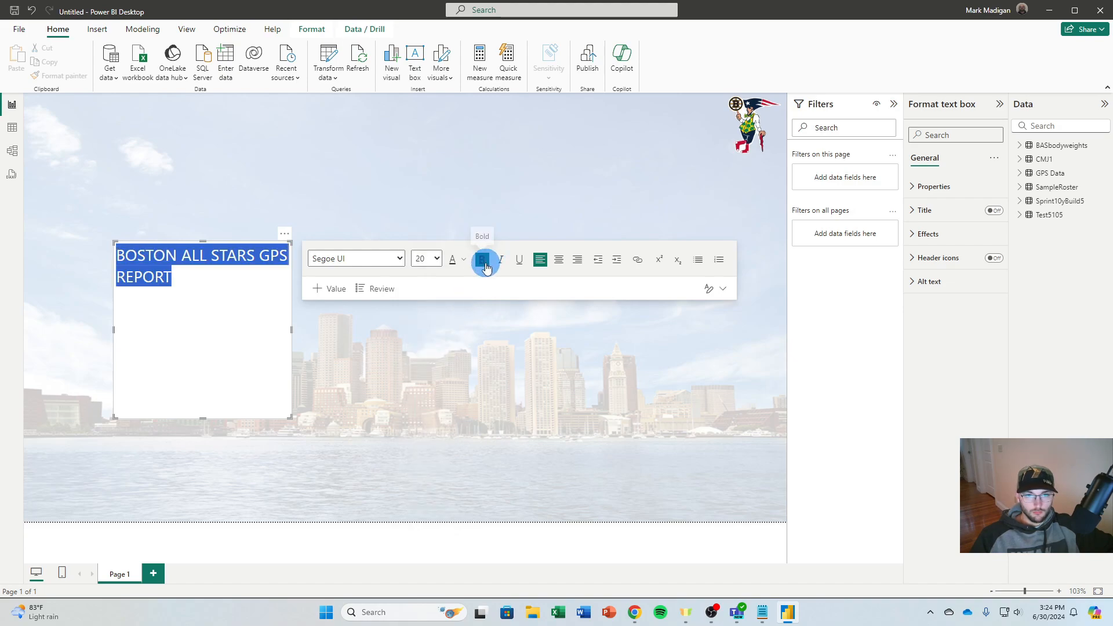
left_click(486, 264)
left_click(500, 261)
Resize the title text box to a wide single-line strip and place it along the page's upper edge, near the left side
left_click_drag(292, 330, 546, 333)
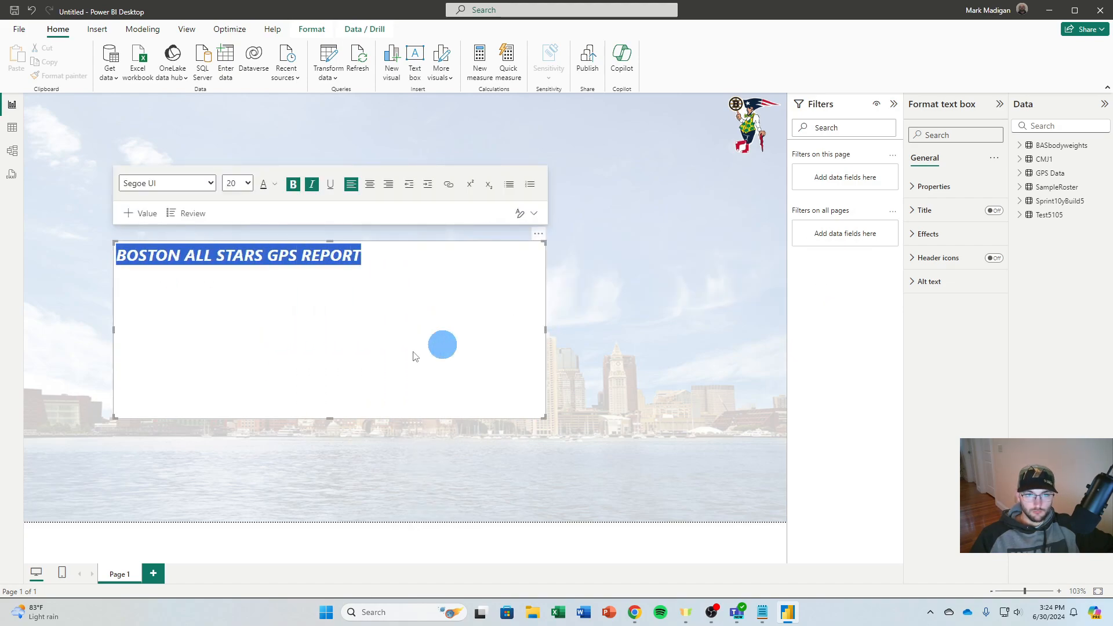
left_click_drag(421, 254, 393, 81)
left_click_drag(312, 267, 311, 124)
left_click_drag(91, 112, 56, 110)
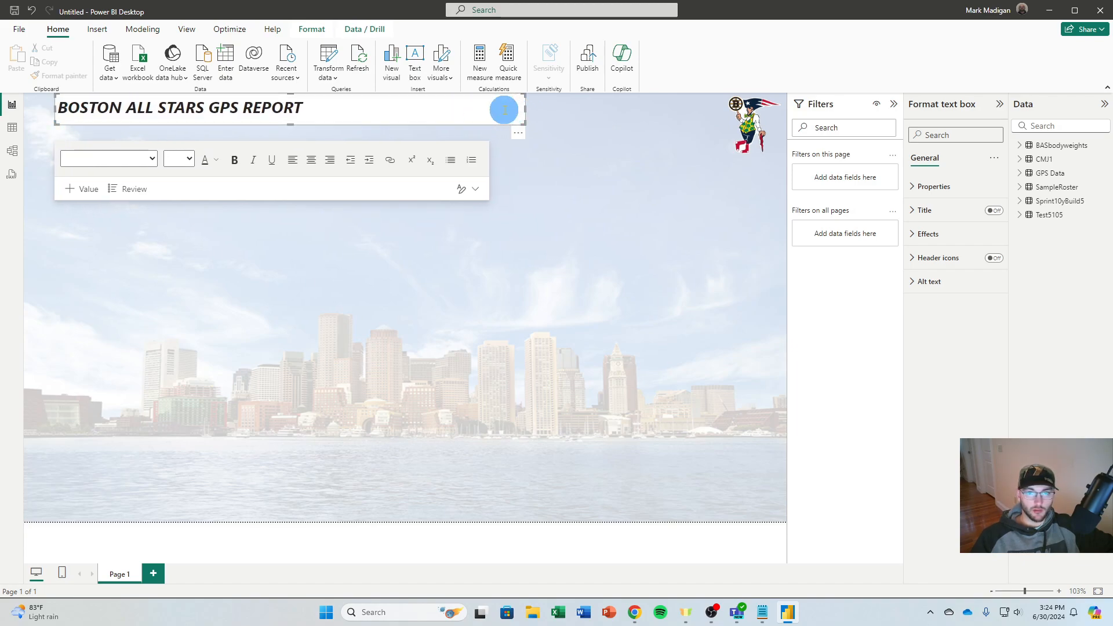
Set the title text box's background transparency to 100% and deselect it
left_click(922, 233)
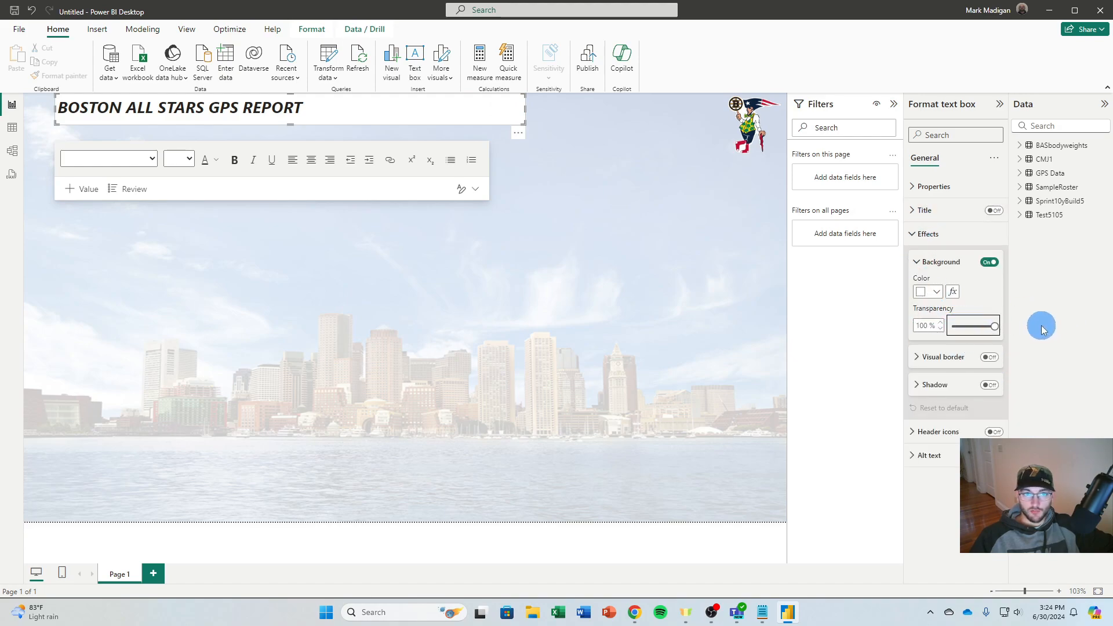
left_click(499, 223)
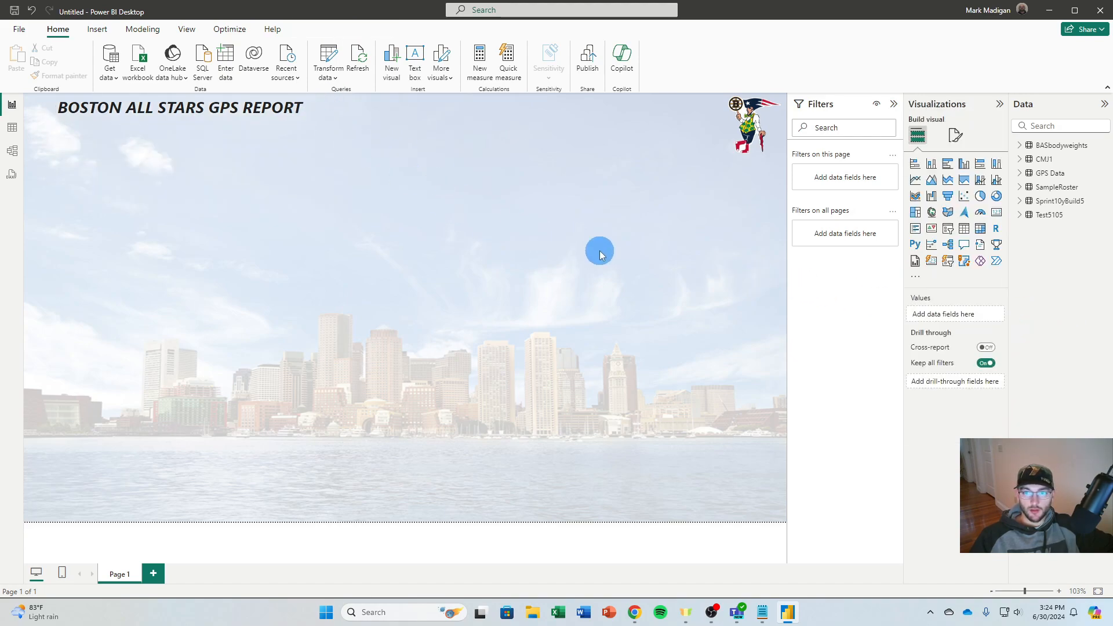
left_click(736, 141)
left_click(499, 180)
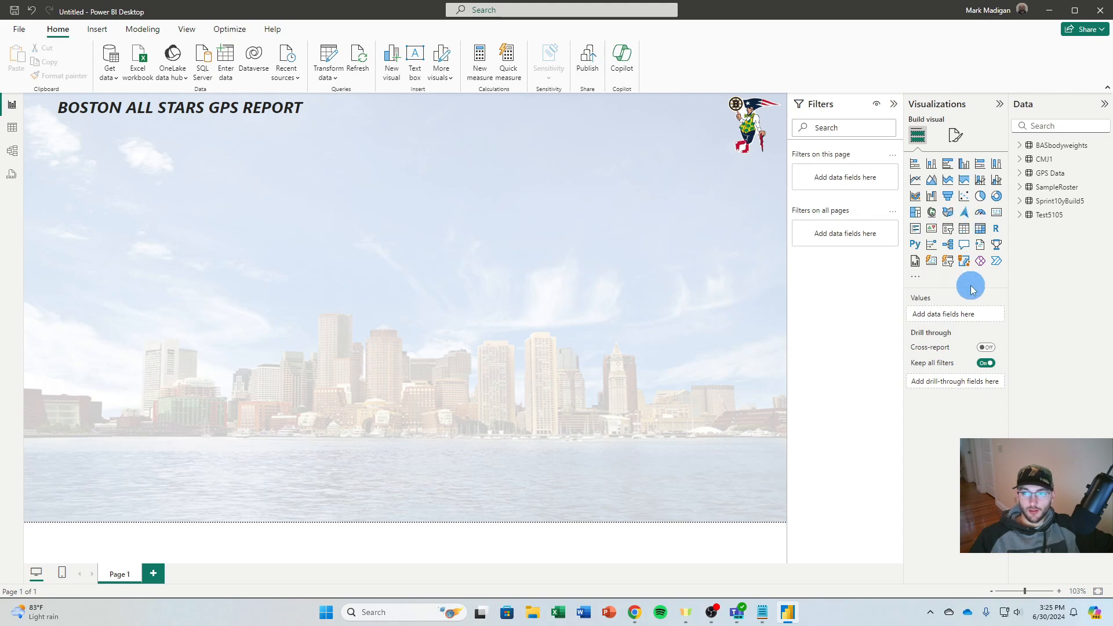
Add a slicer below the report title and fill it with the Activity Name field from GPS Data
left_click(948, 228)
left_click_drag(234, 243, 208, 144)
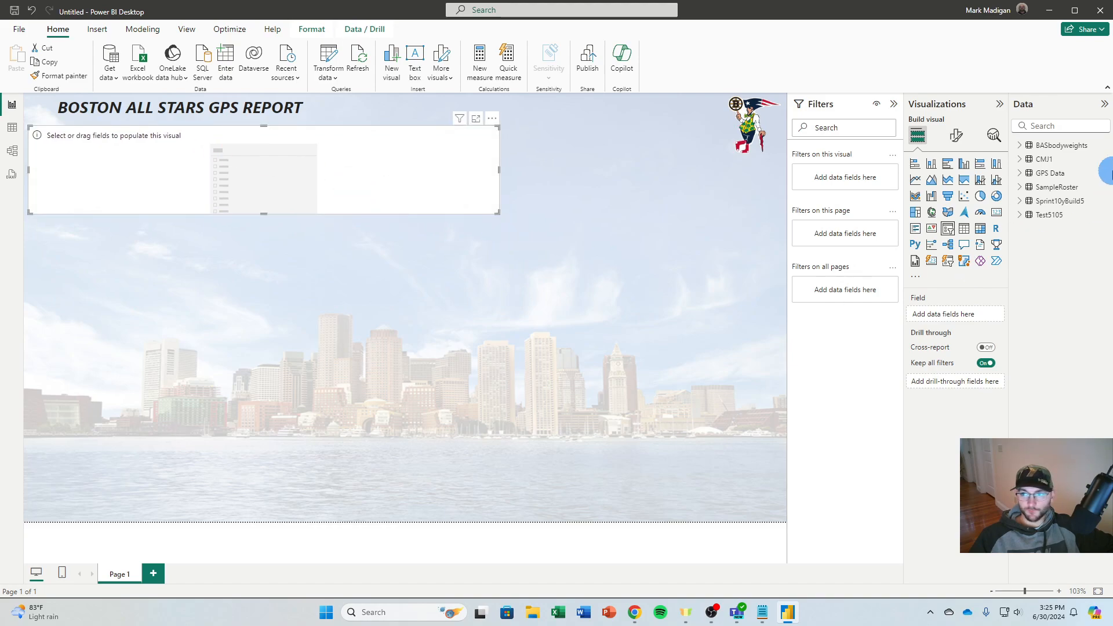
left_click(1020, 173)
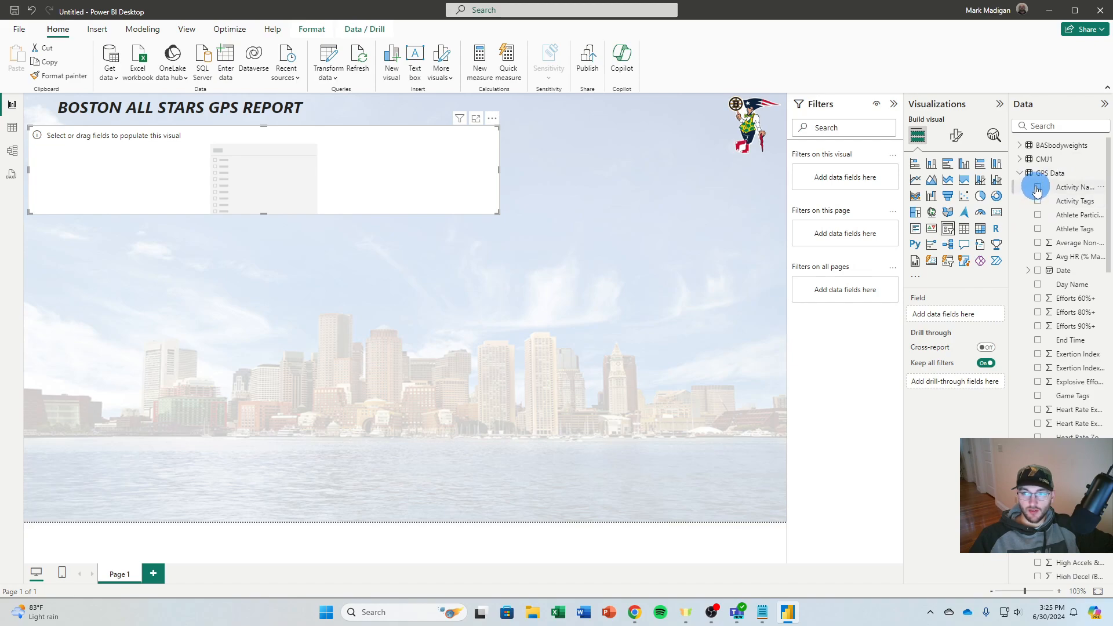
left_click(1037, 188)
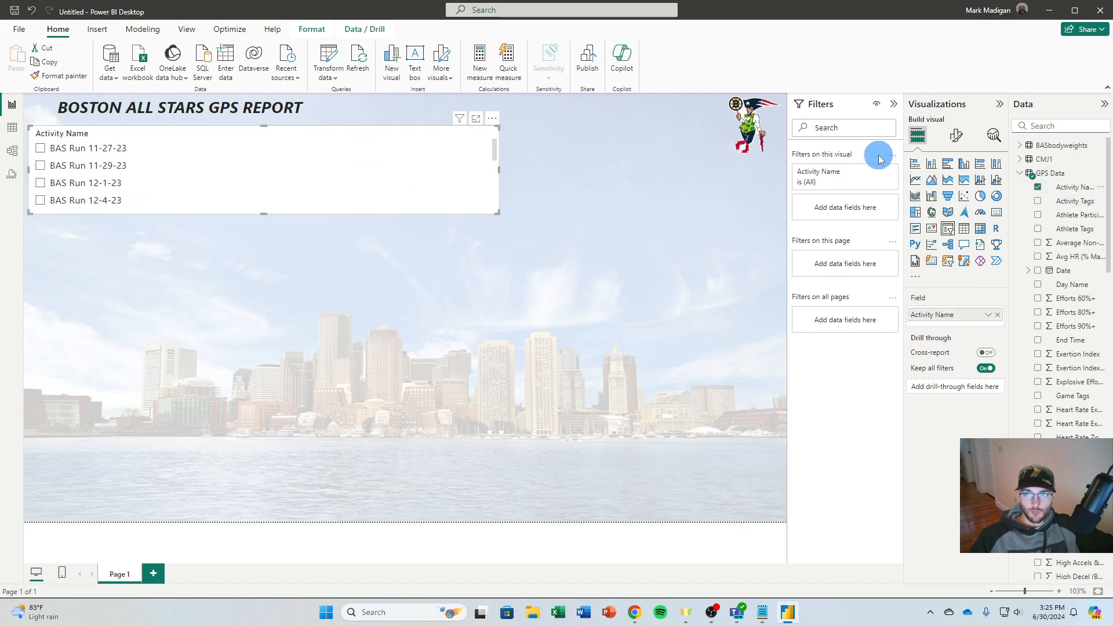
Set the Activity Name slicer's style to Dropdown and turn on single select
left_click(957, 137)
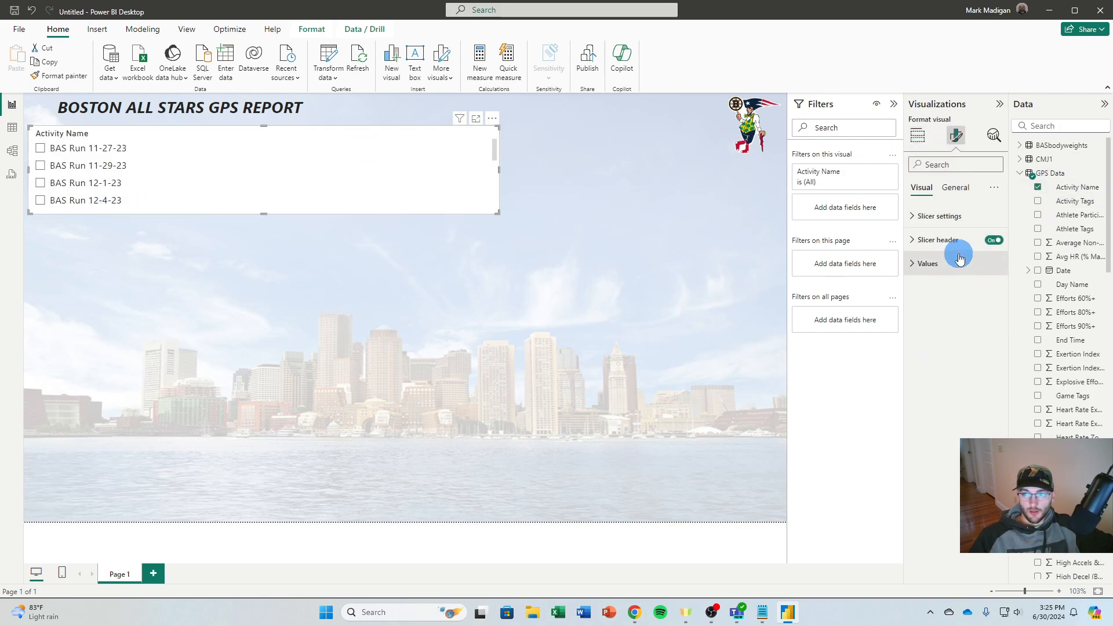
left_click(918, 243)
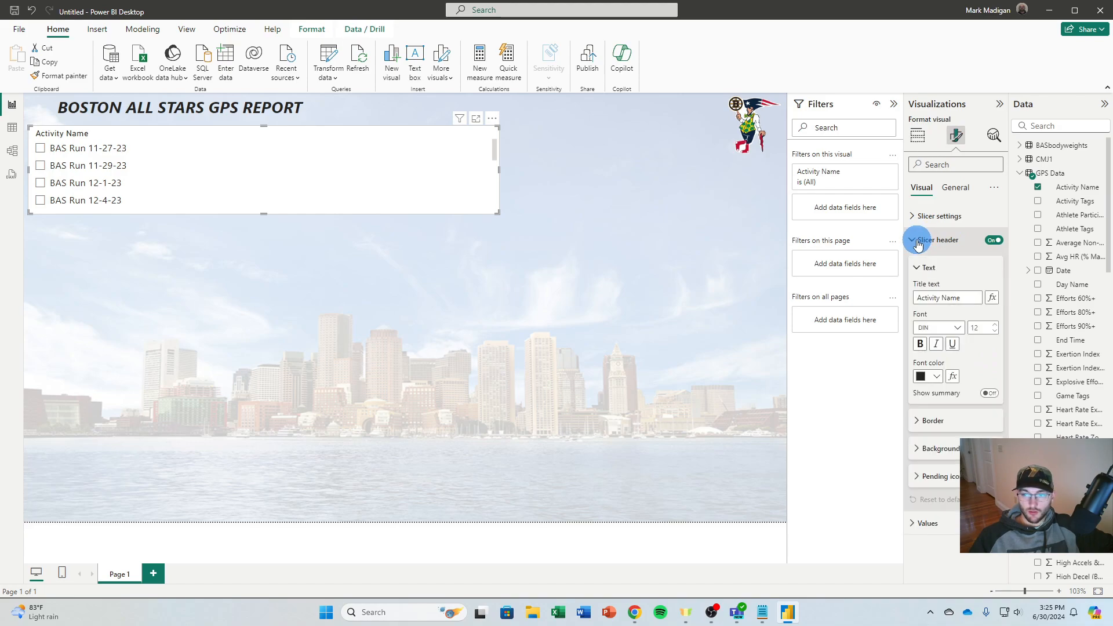
left_click(918, 243)
left_click(939, 217)
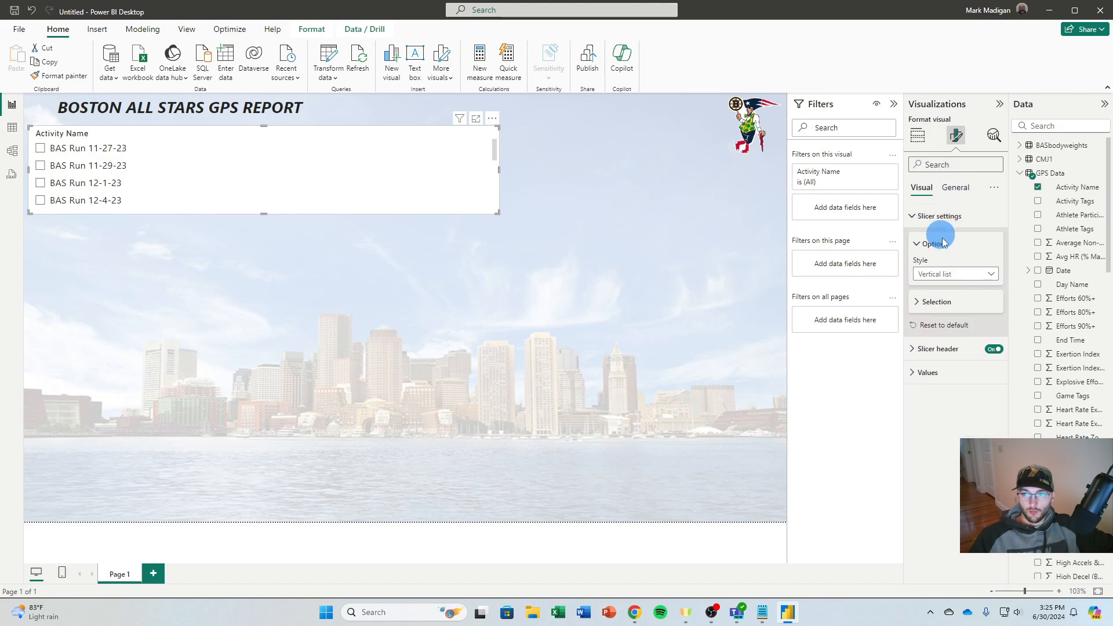
left_click(951, 275)
left_click(928, 318)
left_click(937, 302)
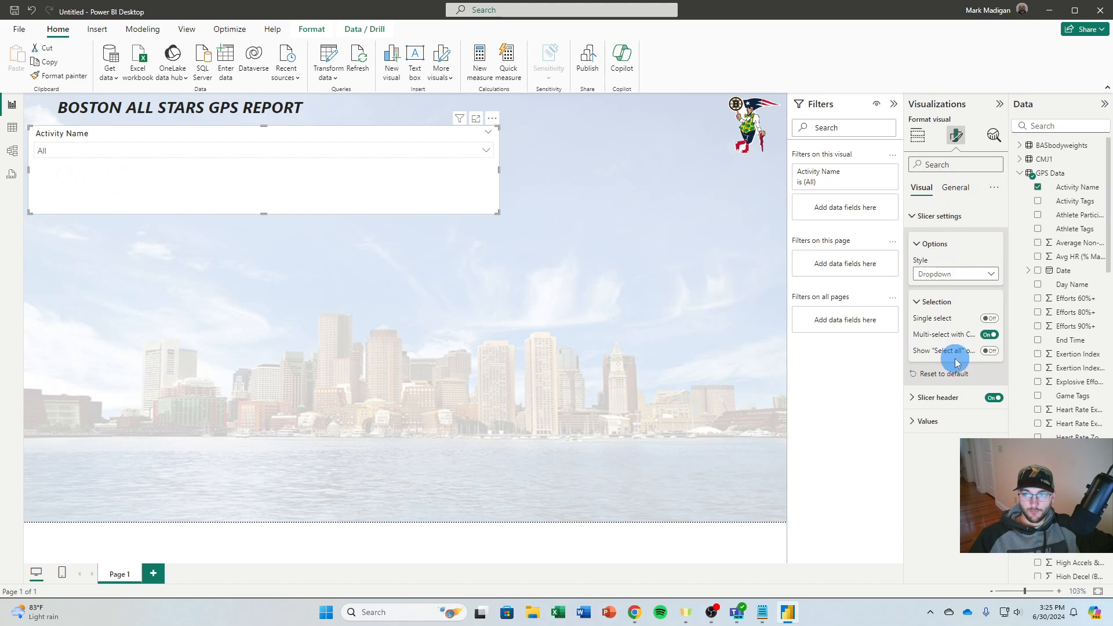
left_click(989, 320)
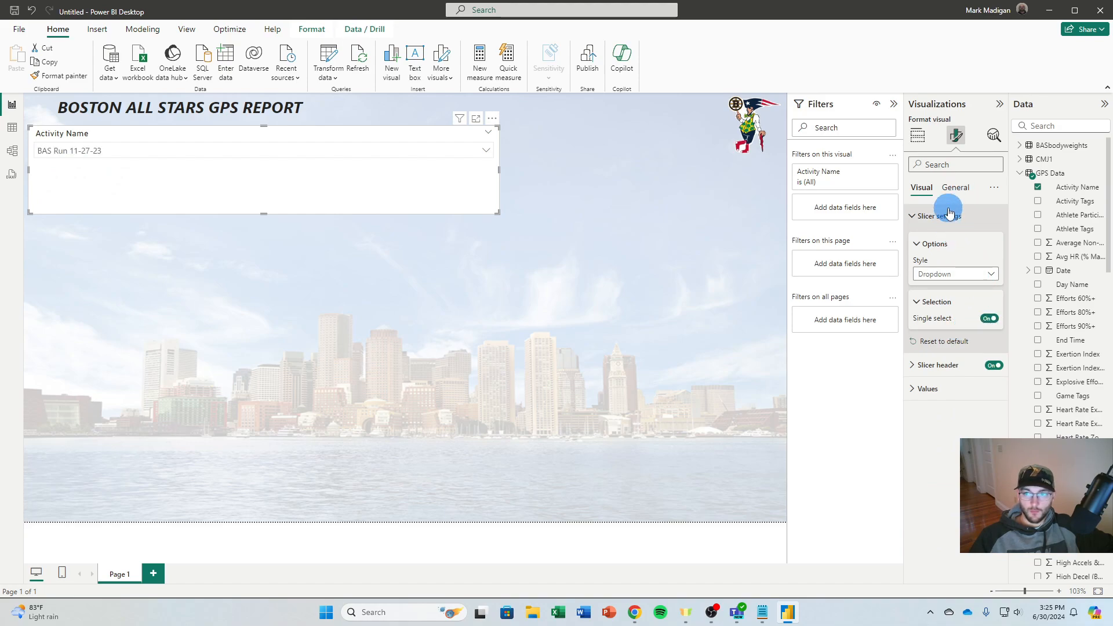
left_click(918, 218)
Format the slicer's values as bold, size 13, with a black font color
left_click(916, 262)
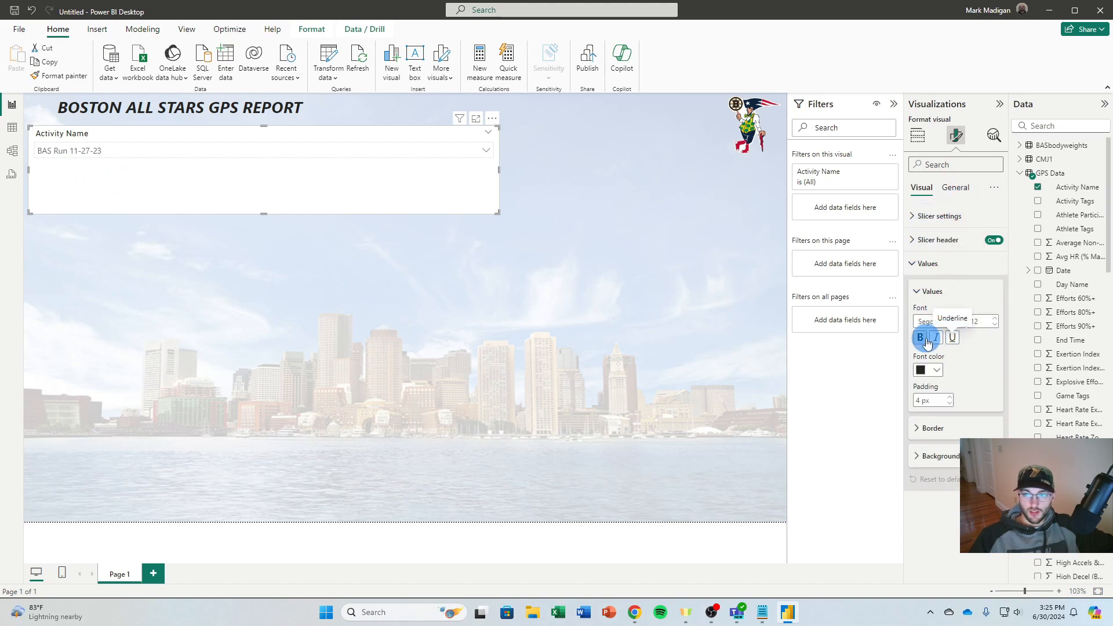
left_click(929, 370)
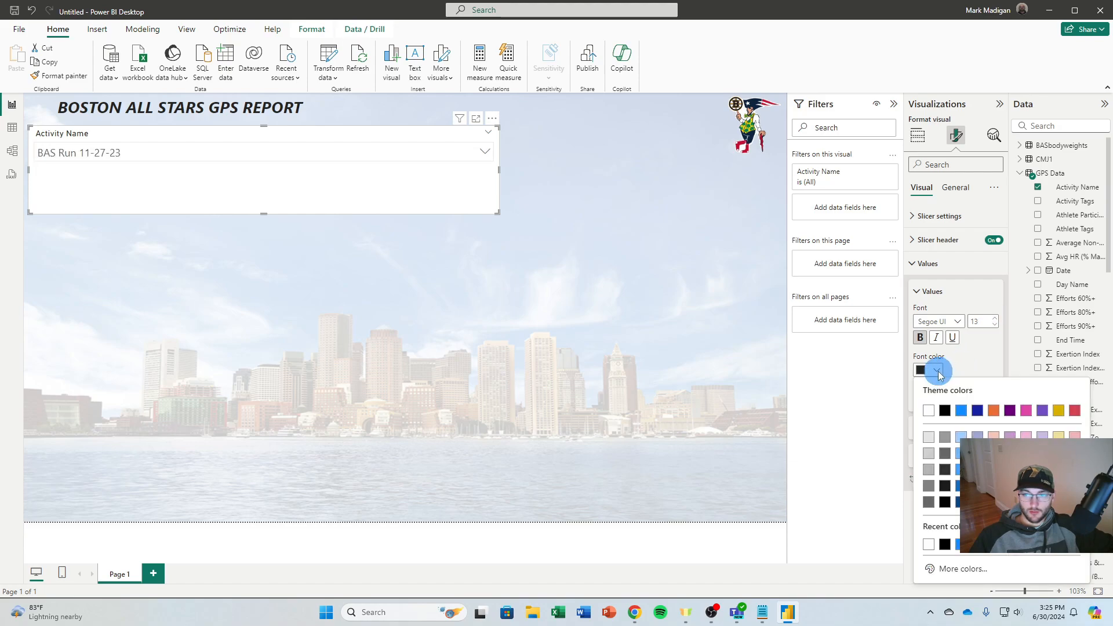
left_click(942, 410)
left_click(918, 263)
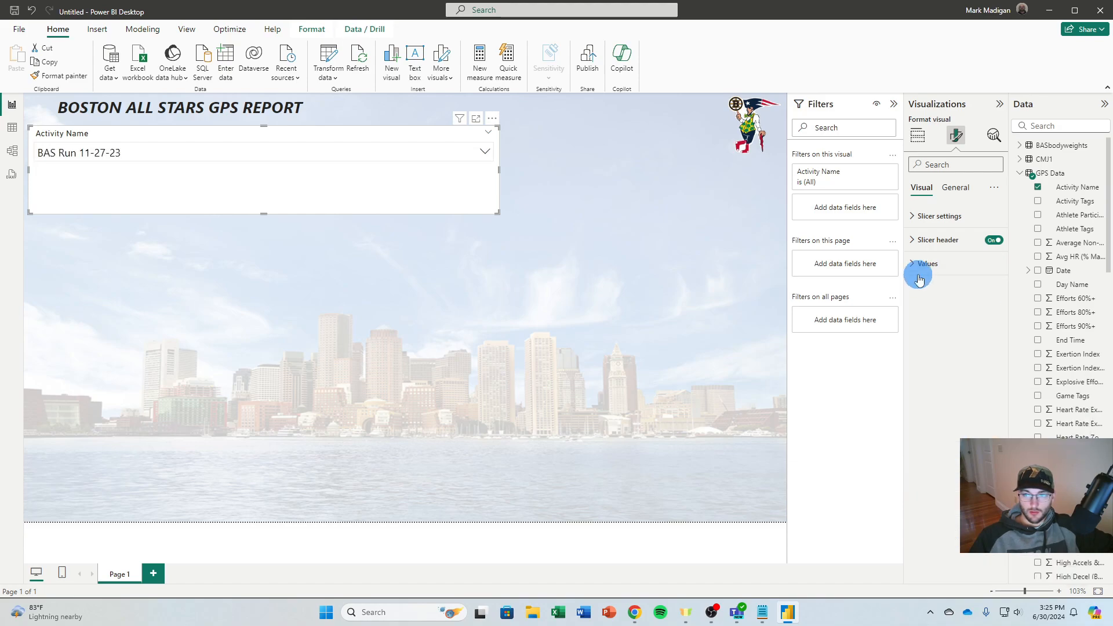
left_click(918, 263)
Format the slicer's header text as bold and underlined, size 13, with a black font color
left_click(926, 240)
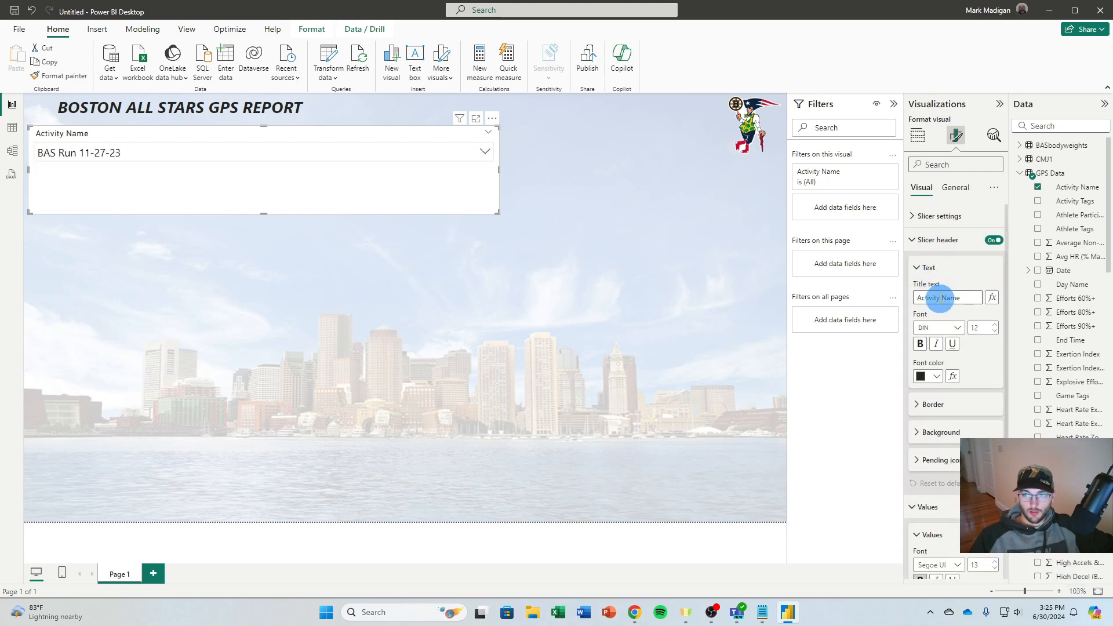
left_click(952, 346)
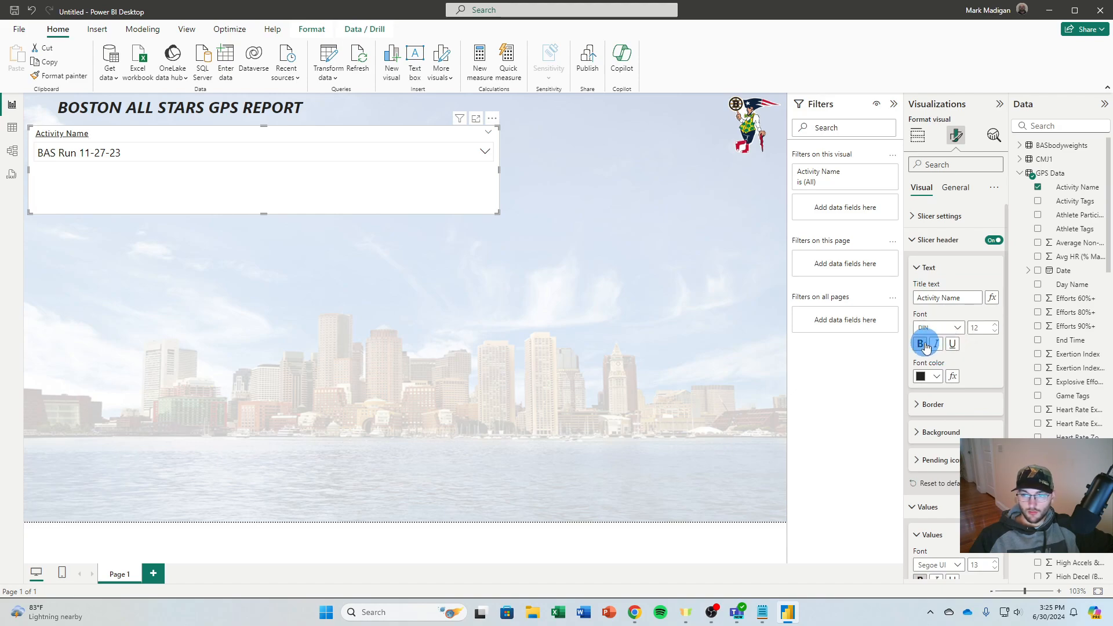
left_click(921, 344)
left_click(995, 325)
left_click(935, 375)
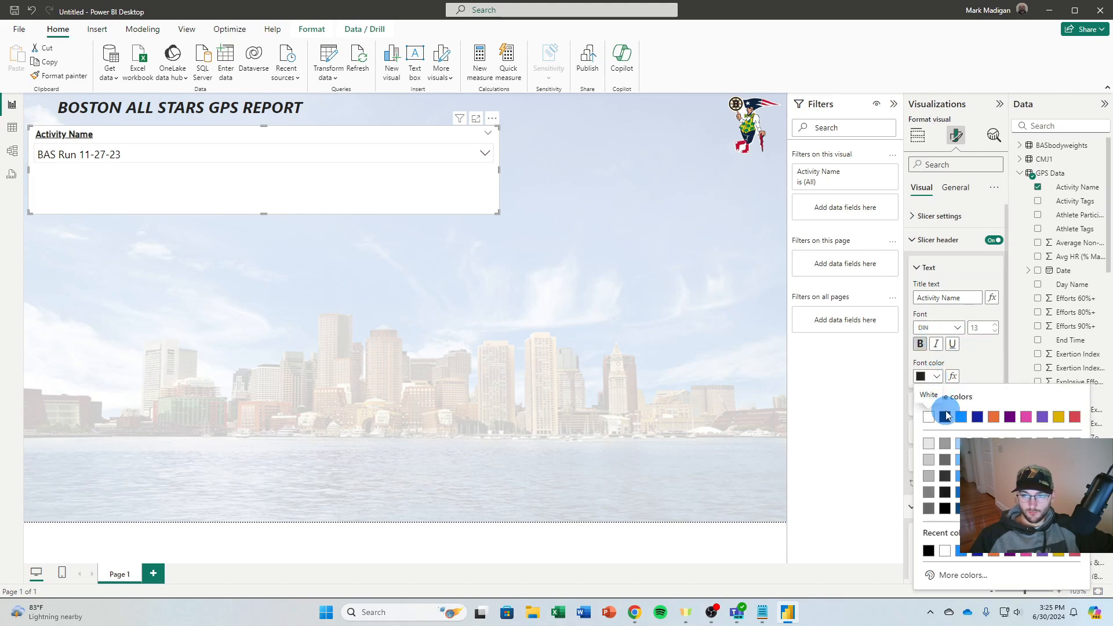
left_click(946, 415)
left_click(920, 264)
Set the slicer's background transparency to 50% and collapse the background settings
left_click(955, 187)
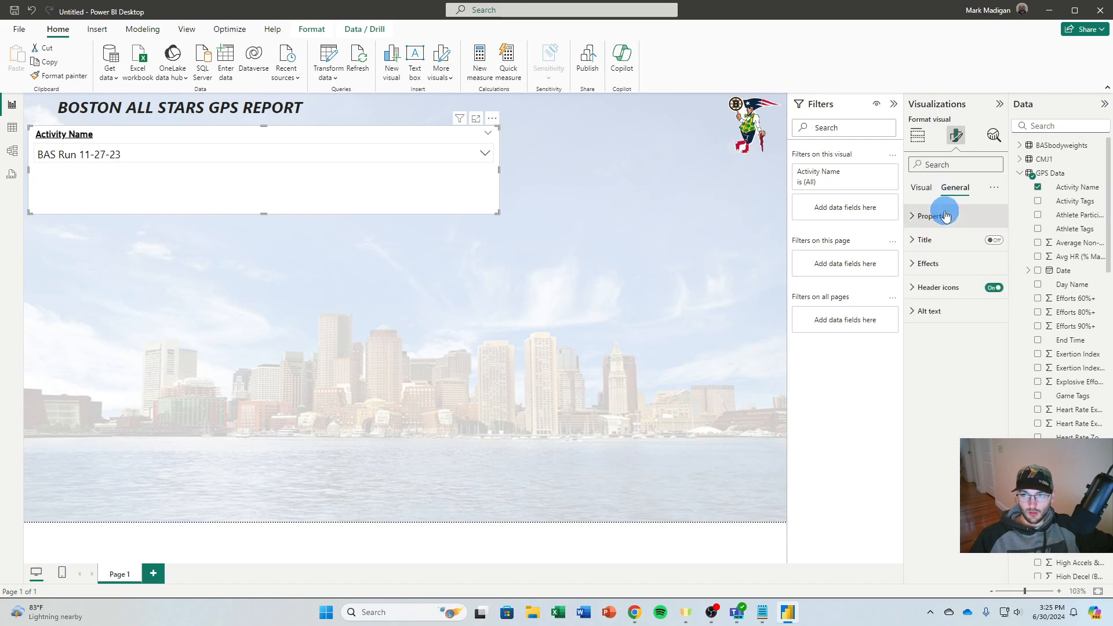
left_click(925, 264)
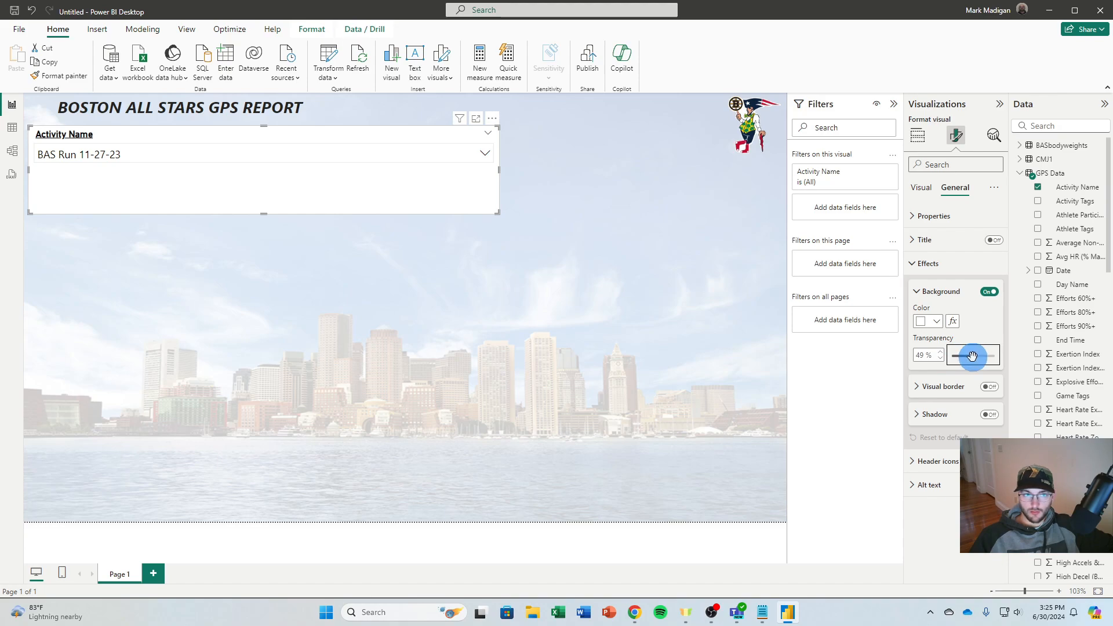
left_click(920, 292)
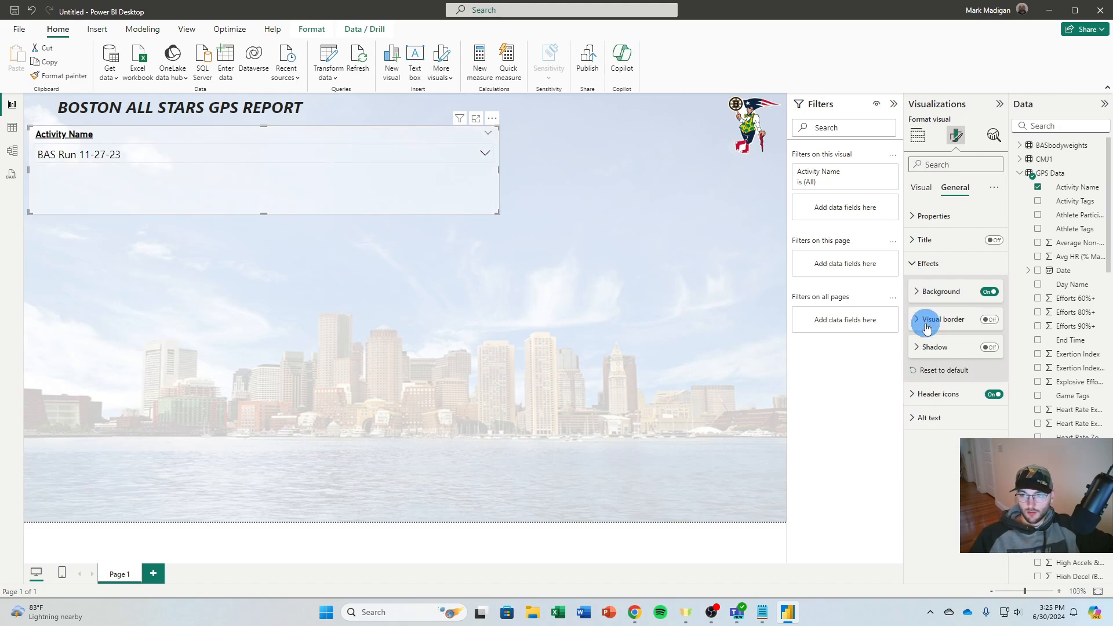
Turn on the slicer's visual border with 2 px rounded corners and 2 px width, and enable its shadow
left_click(986, 325)
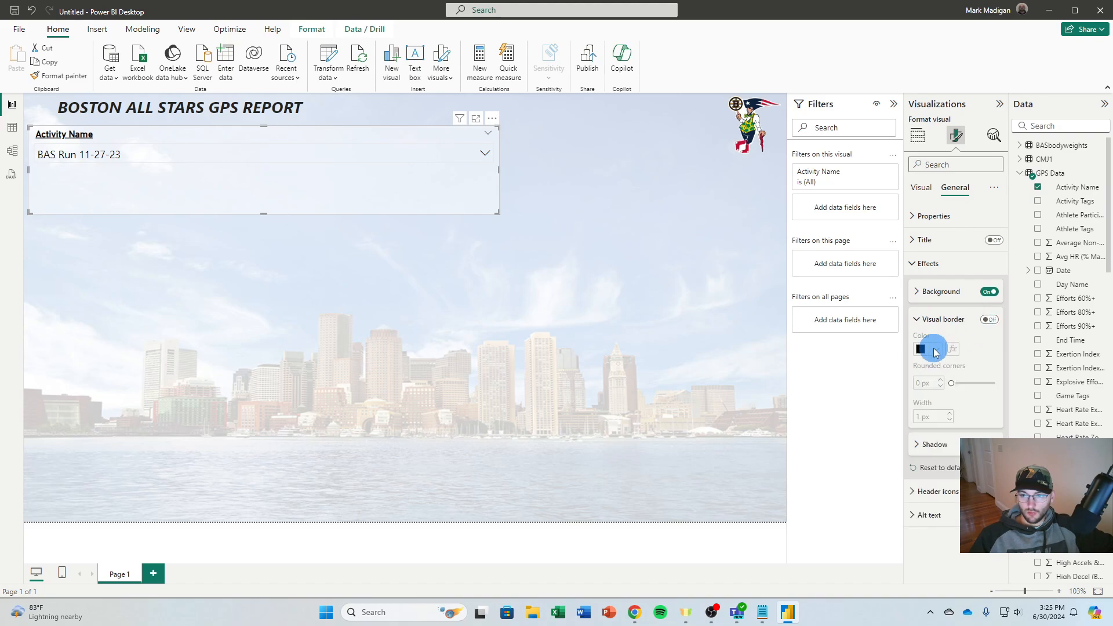
left_click(993, 323)
left_click(941, 383)
left_click(952, 414)
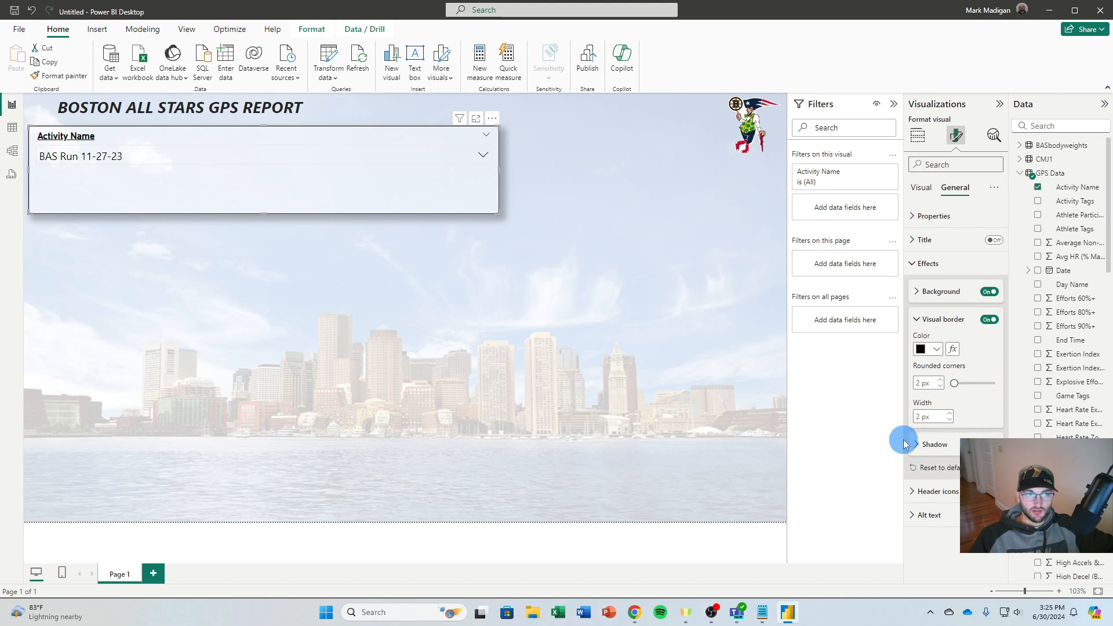
Shrink the Activity Name slicer to a compact box under the report title, reducing both its height and width
left_click(932, 319)
left_click(920, 293)
left_click(619, 318)
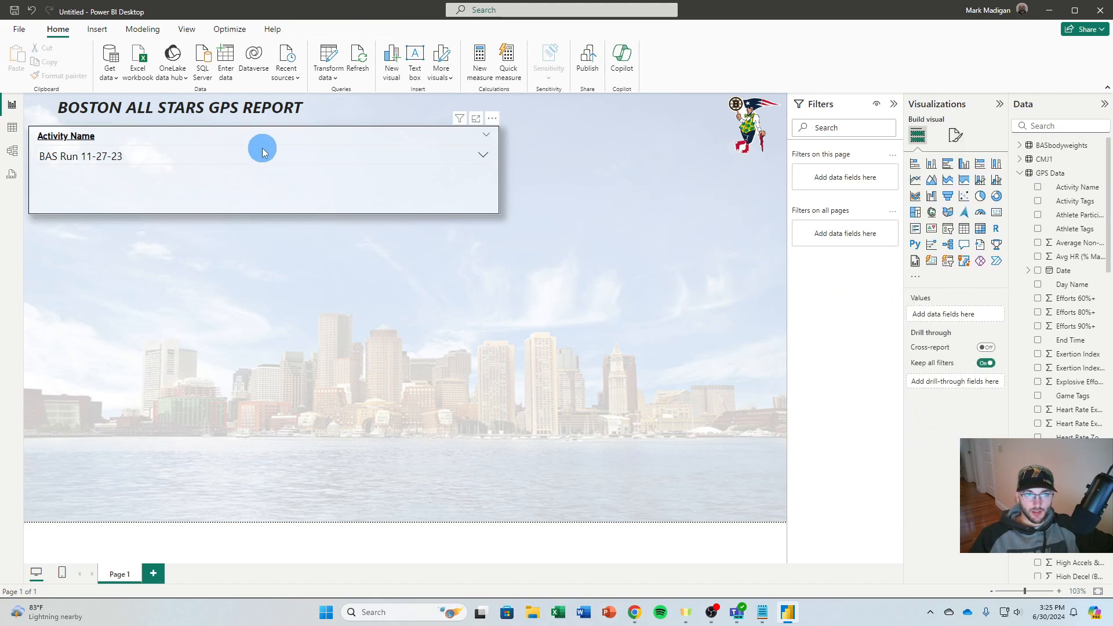
left_click(258, 214)
left_click_drag(263, 213, 267, 174)
left_click_drag(498, 151, 200, 151)
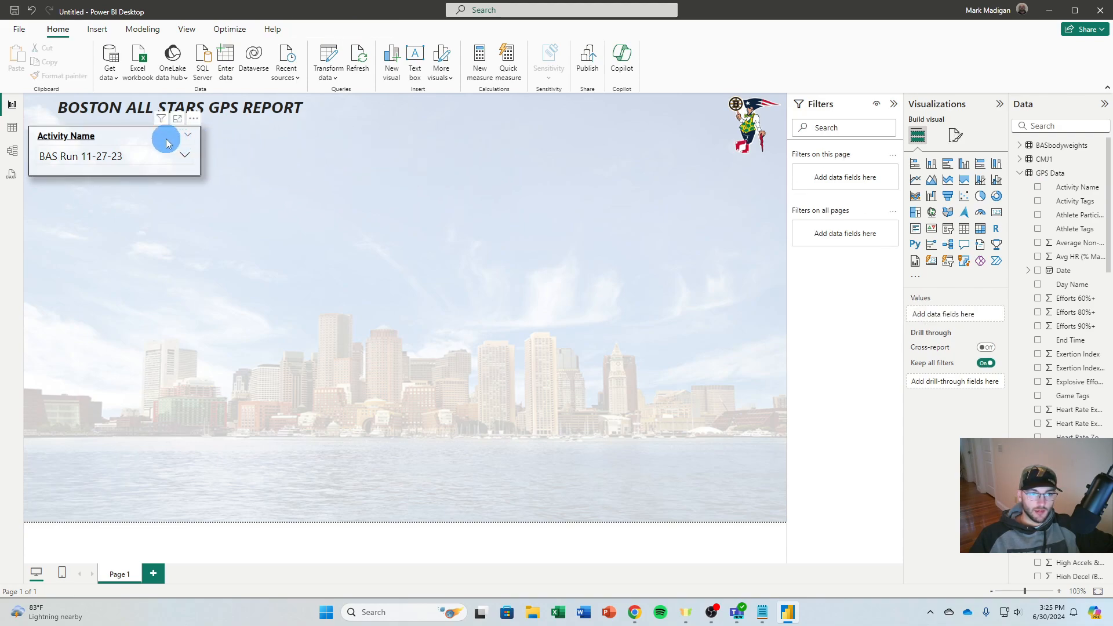
Look through the activities offered in the Activity Name slicer's list
left_click(174, 155)
scroll(118, 208, "down", 5)
scroll(134, 206, "up", 10)
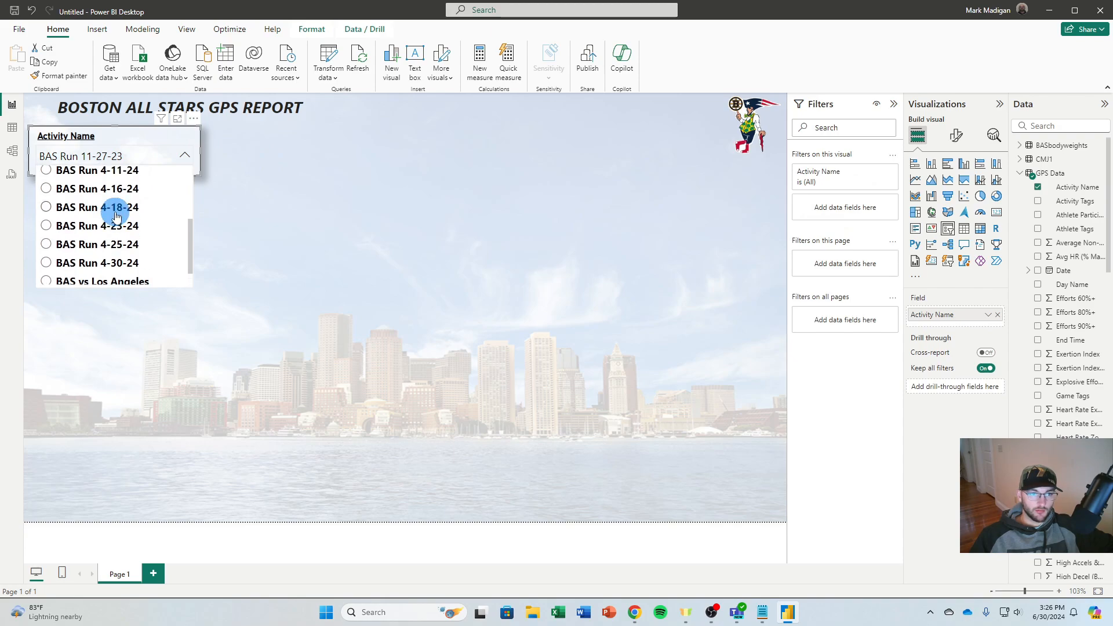
left_click(178, 169)
Duplicate the Activity Name slicer and place the copy beside the original
left_click(165, 146)
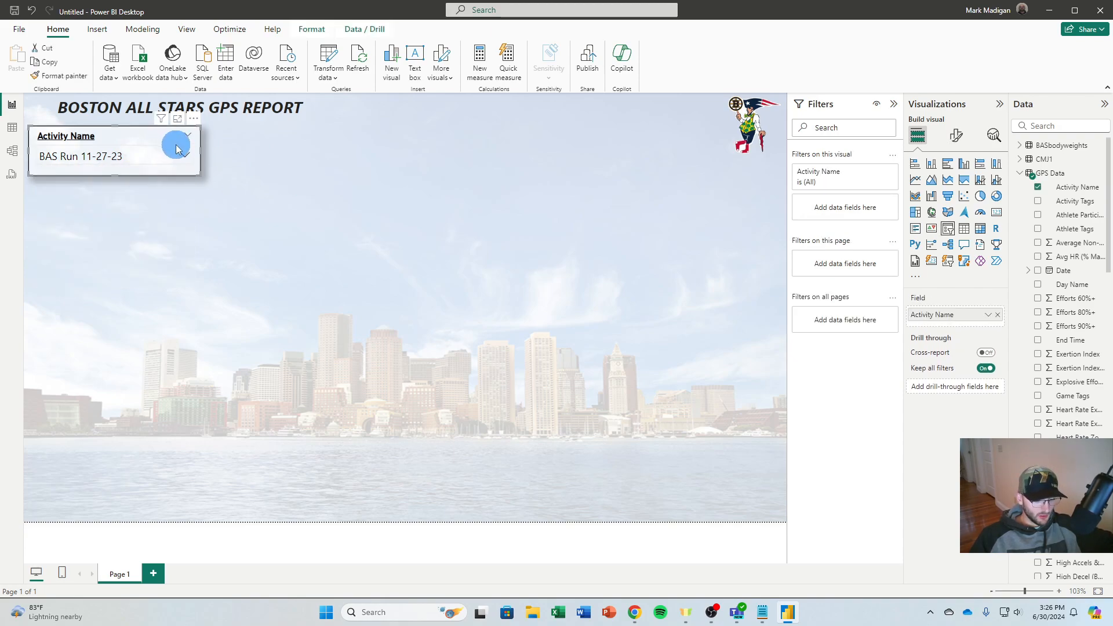
key("ctrl+c")
key("ctrl+v")
left_click_drag(168, 140, 343, 138)
left_click(420, 168)
left_click(340, 141)
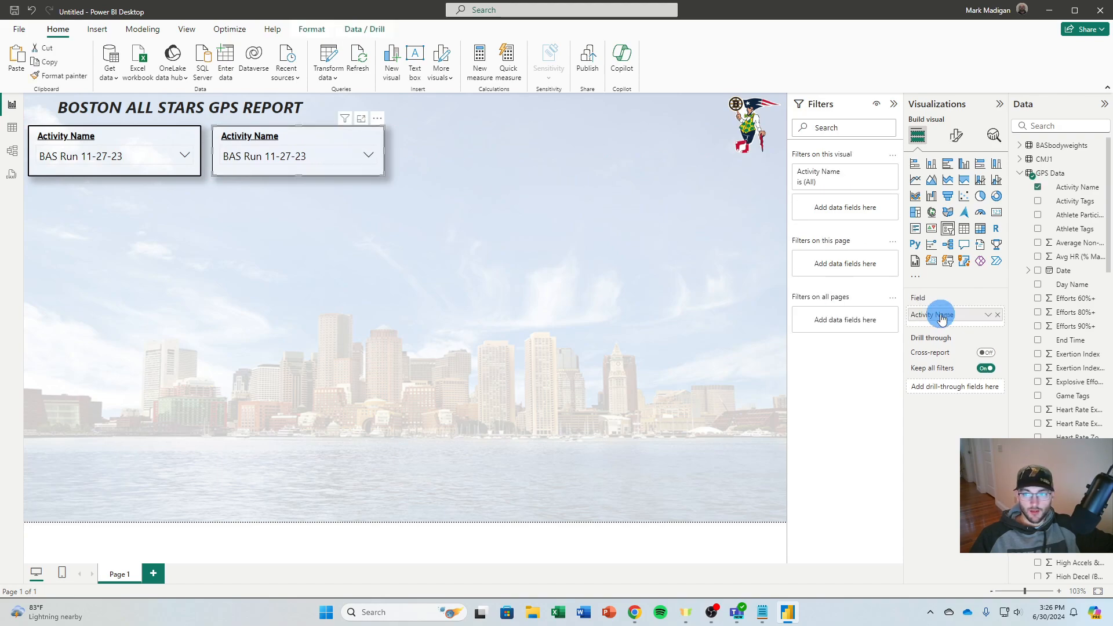
Replace the copied slicer's Activity Name field with Period Name from the GPS Data table
left_click(998, 316)
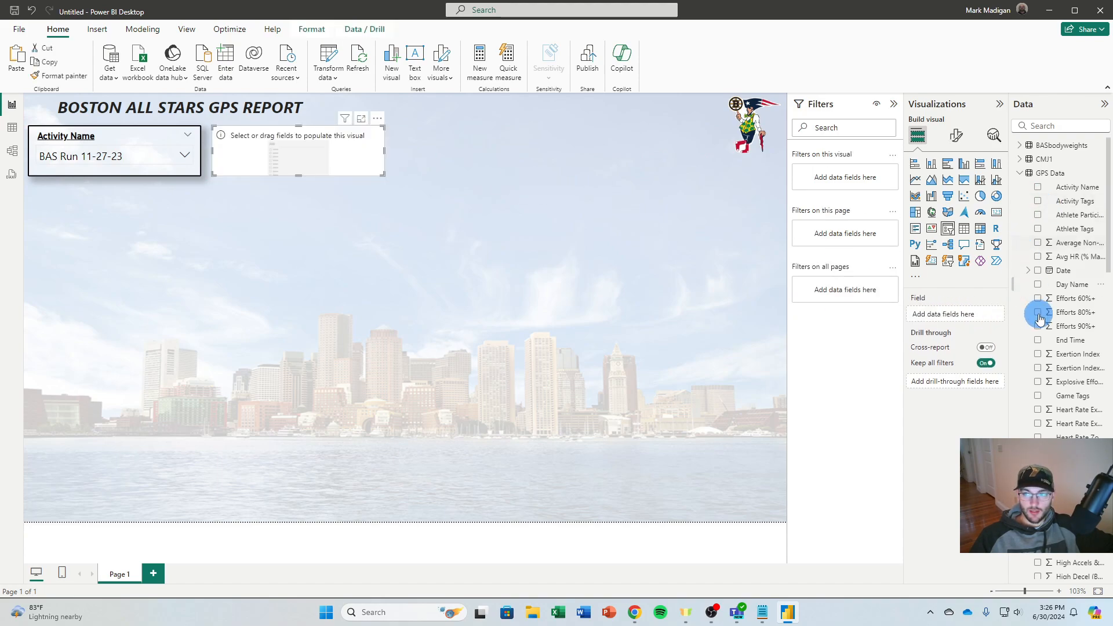
scroll(1072, 377, "down", 10)
scroll(1028, 378, "down", 5)
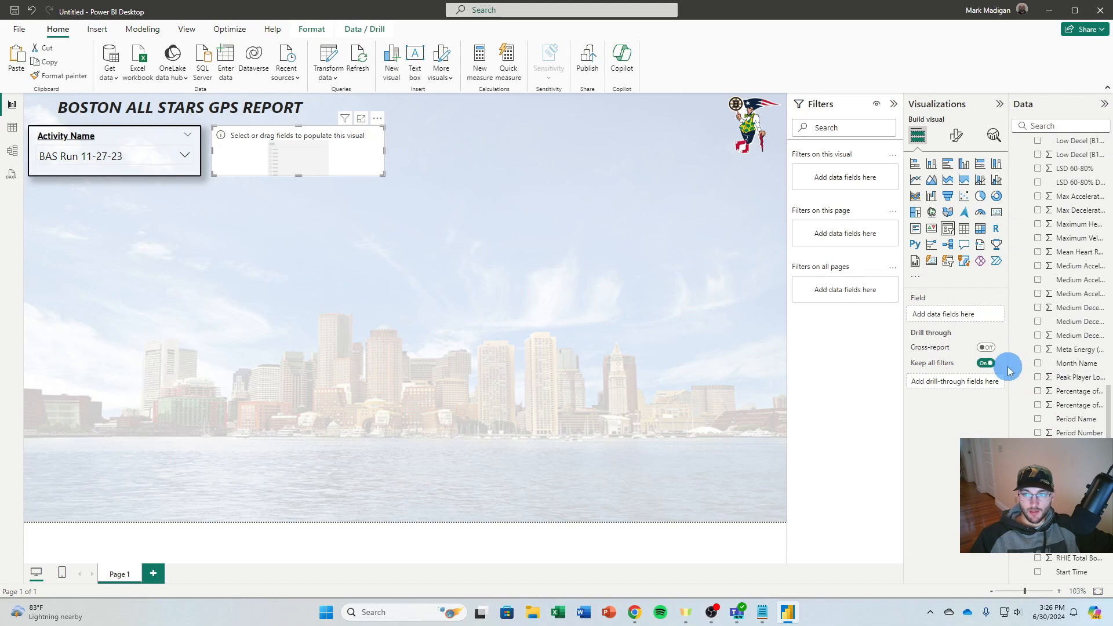
left_click_drag(1009, 364, 972, 364)
scroll(1017, 326, "down", 5)
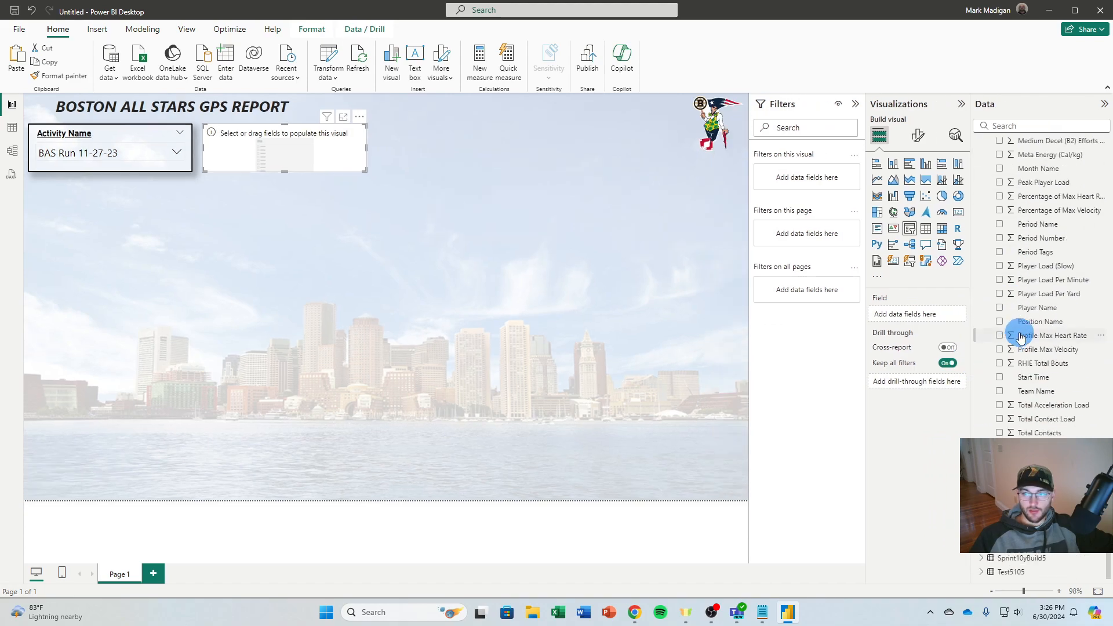
left_click(999, 224)
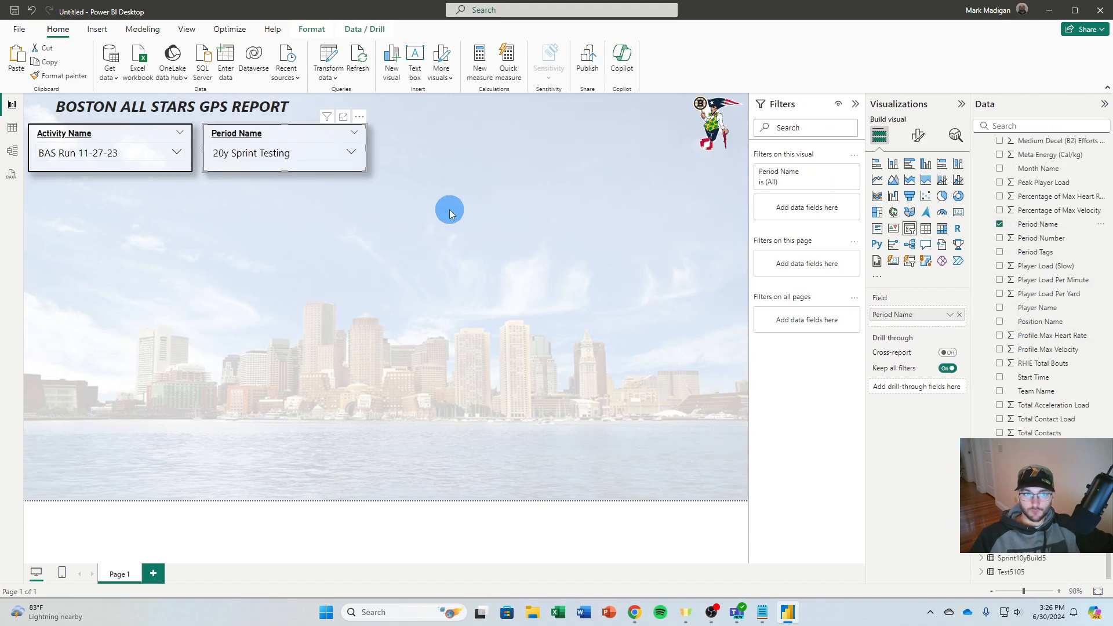
Review the options in the Activity Name and Period Name slicers, and filter the period to Session
left_click(285, 154)
left_click(75, 153)
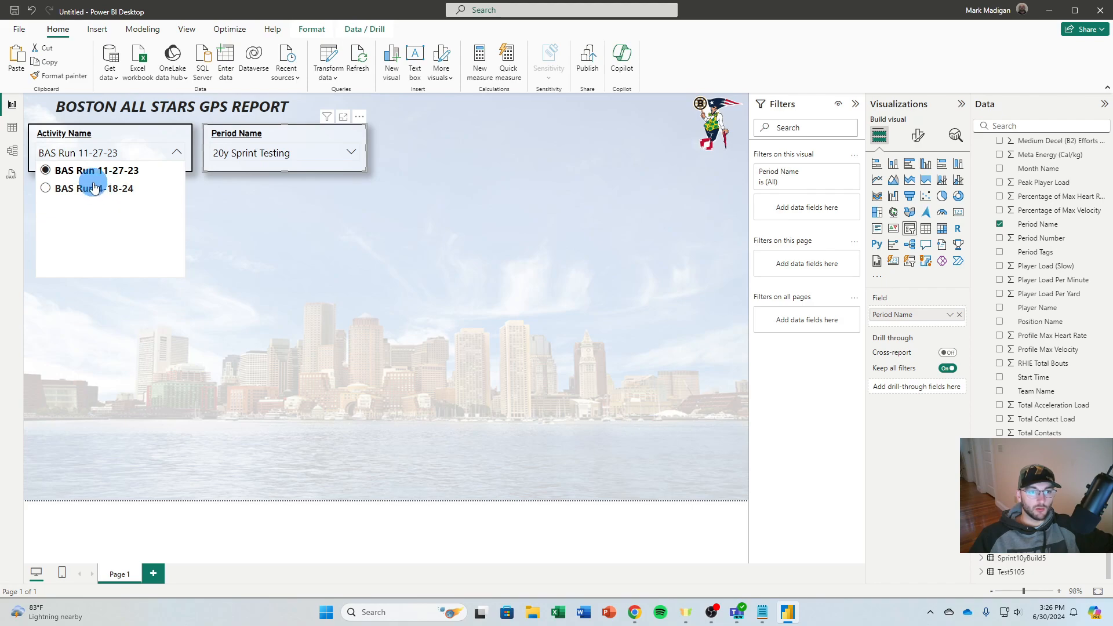
left_click(297, 153)
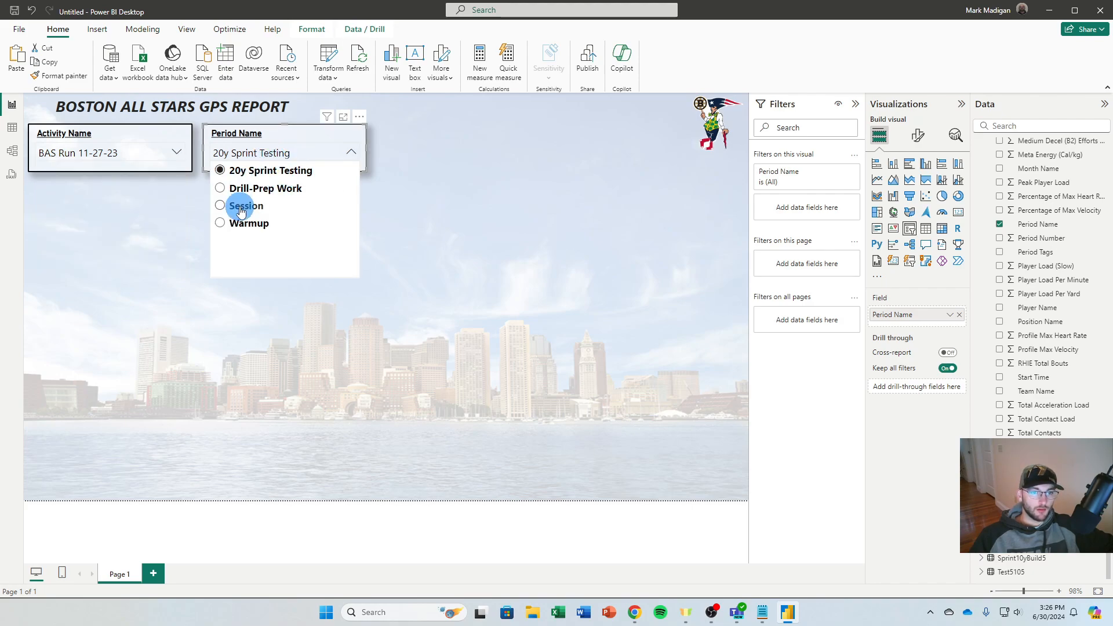
left_click(89, 156)
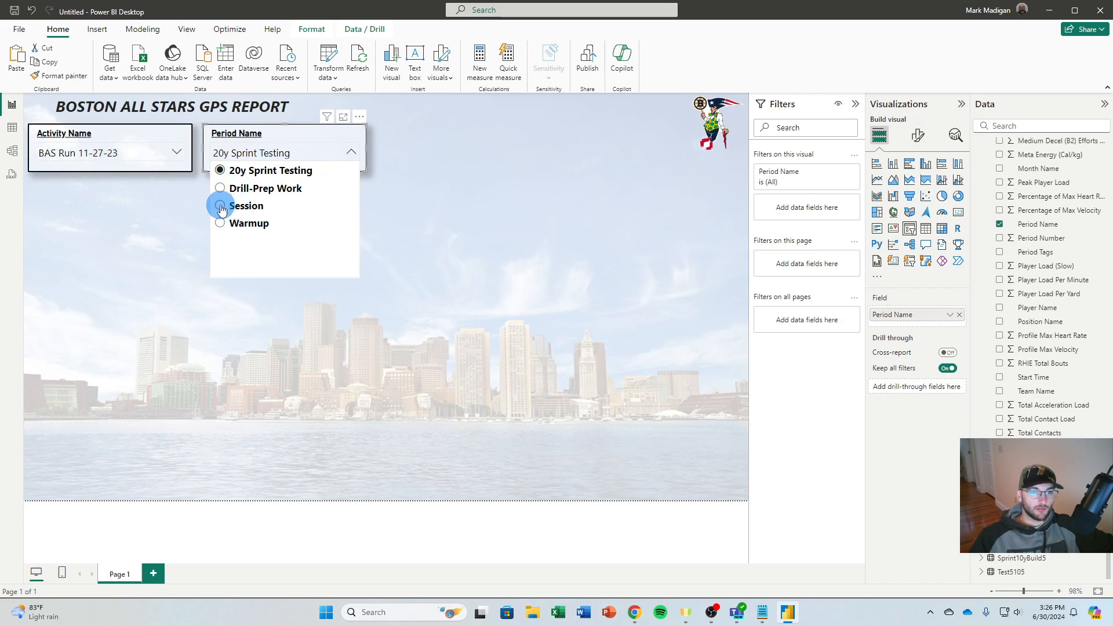
left_click(221, 207)
Try filtering the report to the BAS Run 12-1-23 activity and the Condo - Tempos period
left_click(137, 153)
scroll(94, 218, "down", 5)
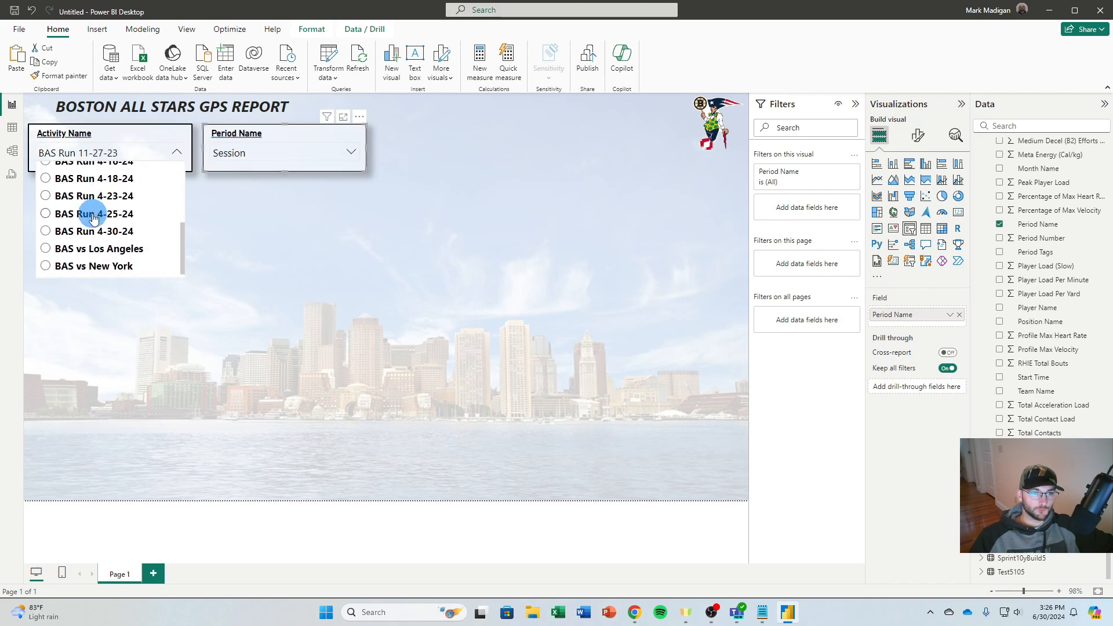
scroll(95, 215, "up", 5)
left_click(97, 200)
left_click(240, 158)
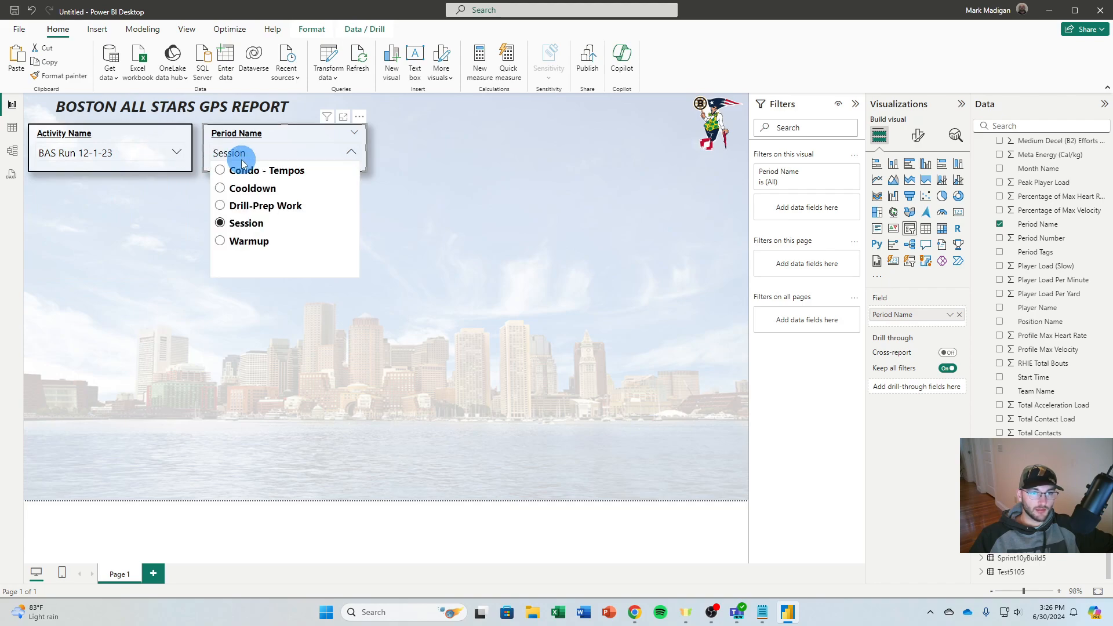
left_click(246, 176)
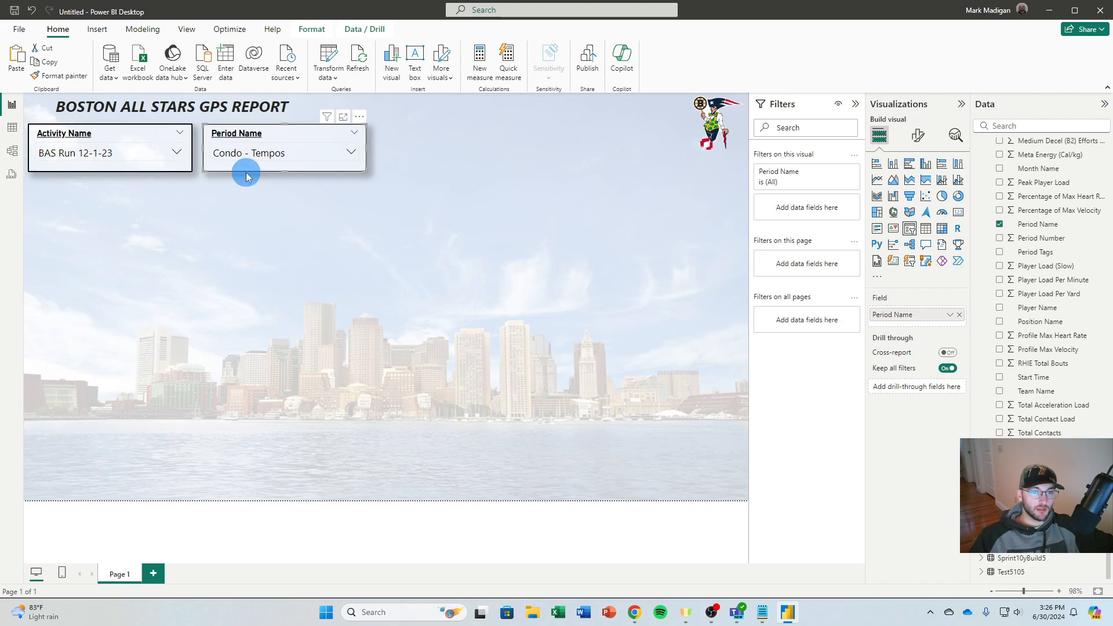
Check which activities the Activity Name slicer offers while the period is set to Condo - Tempos
left_click(281, 153)
left_click(131, 160)
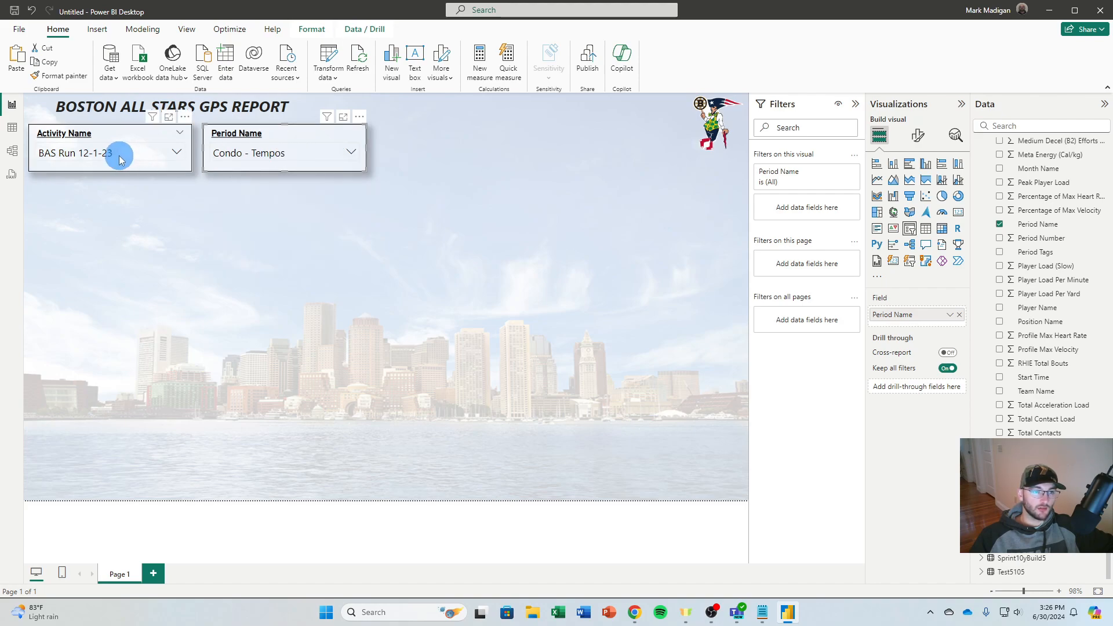
left_click(121, 160)
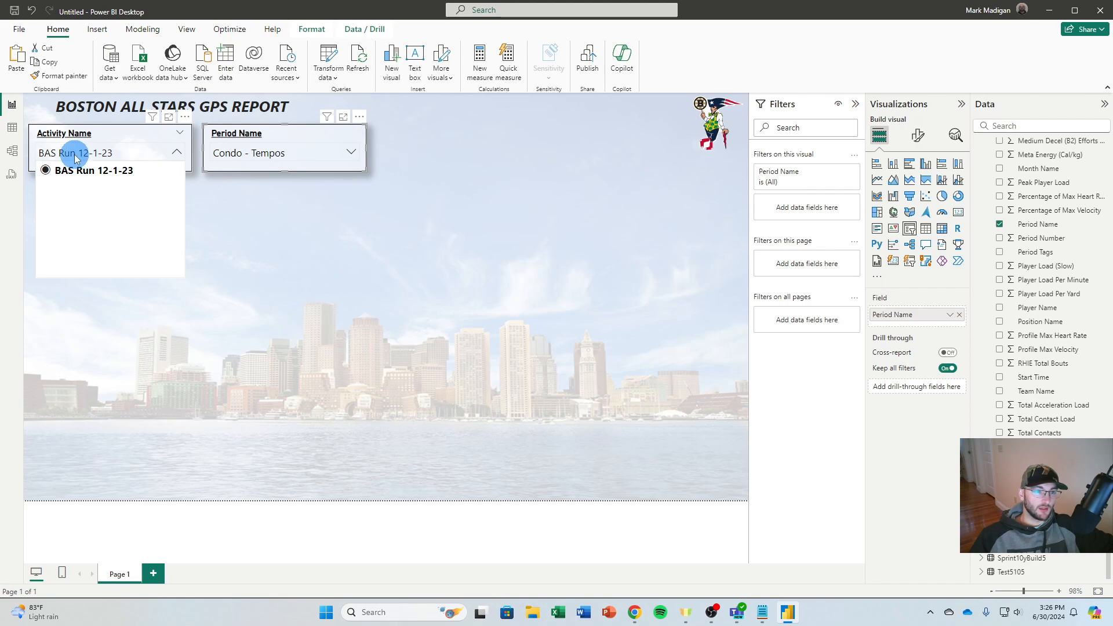
left_click(171, 153)
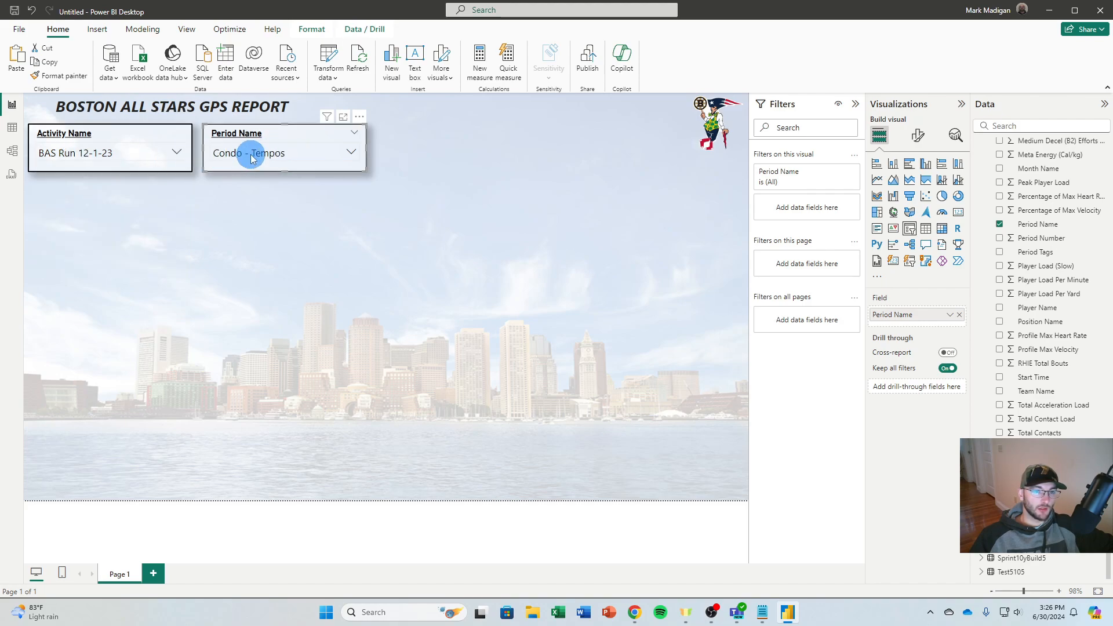
Set the Period Name slicer to Session and the Activity Name slicer to BAS Run 4-30-24
left_click(249, 154)
left_click(237, 225)
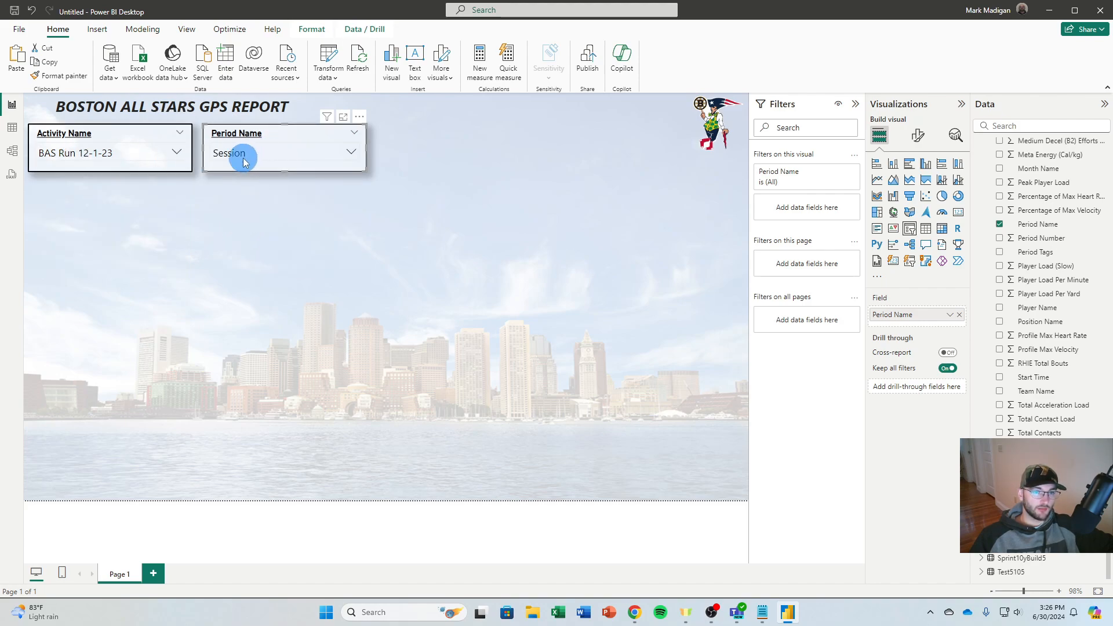
left_click(139, 152)
scroll(87, 195, "down", 5)
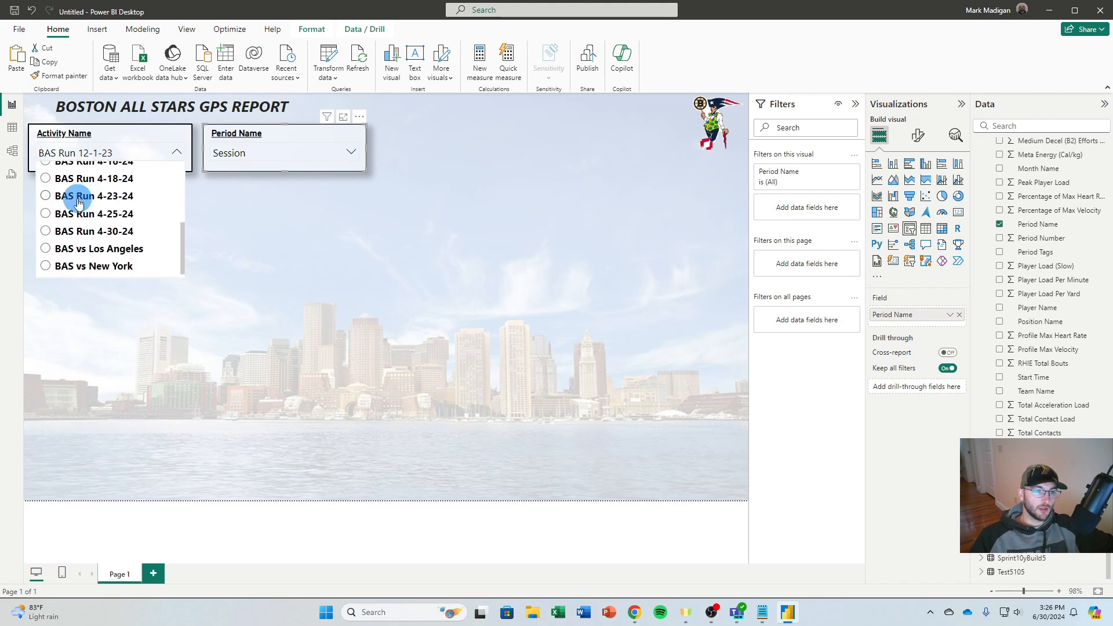
left_click(79, 233)
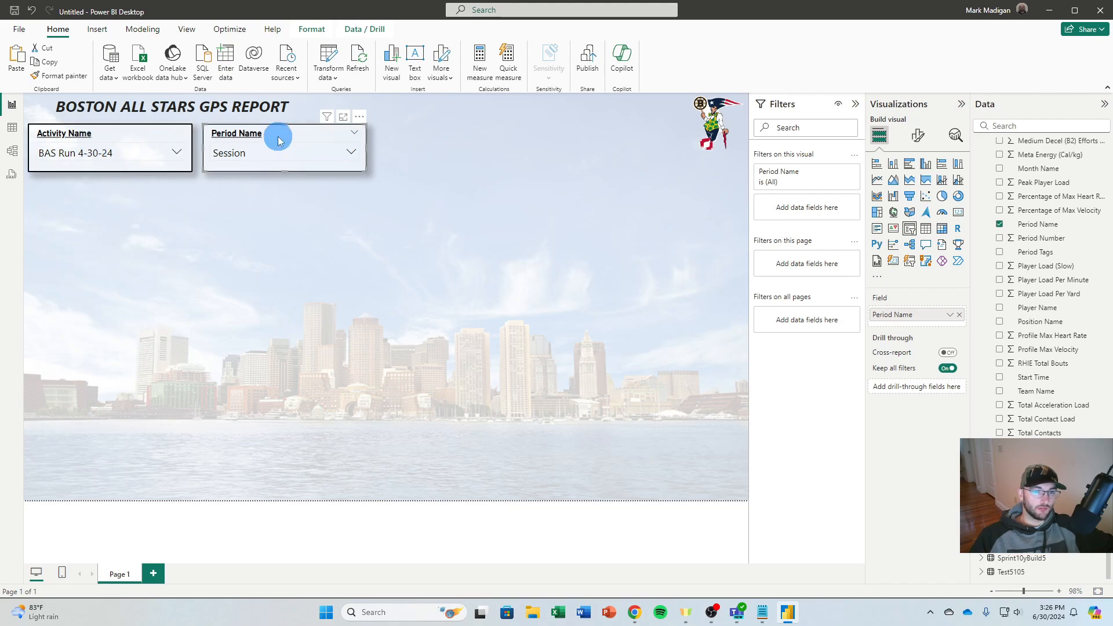
left_click(391, 207)
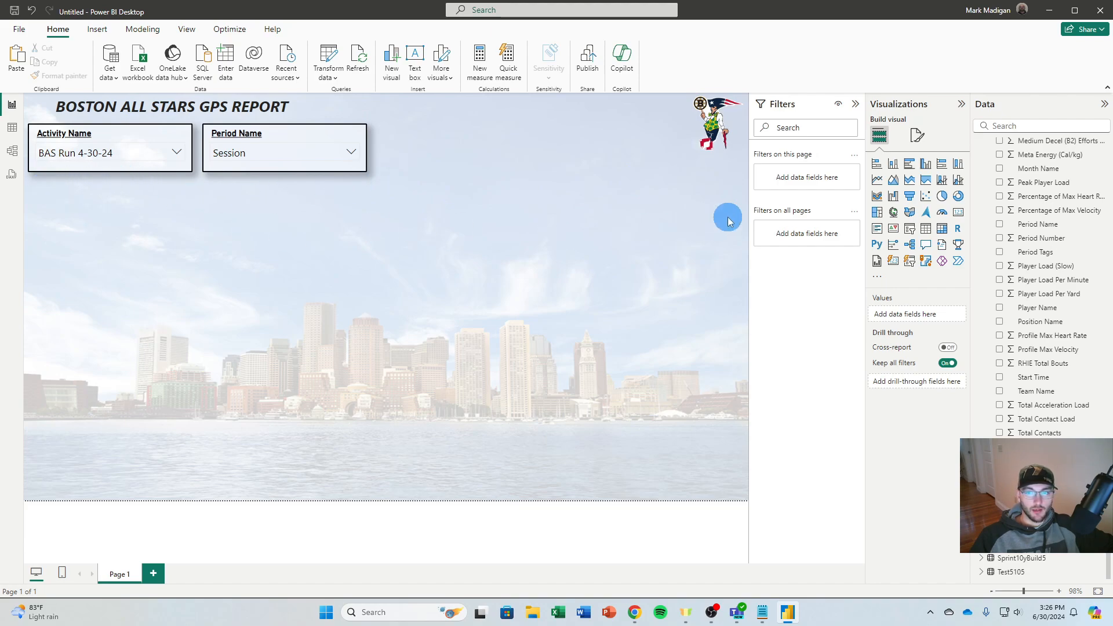
Add a card below the Activity Name slicer showing the average of Total Distance
left_click_drag(958, 219, 151, 208)
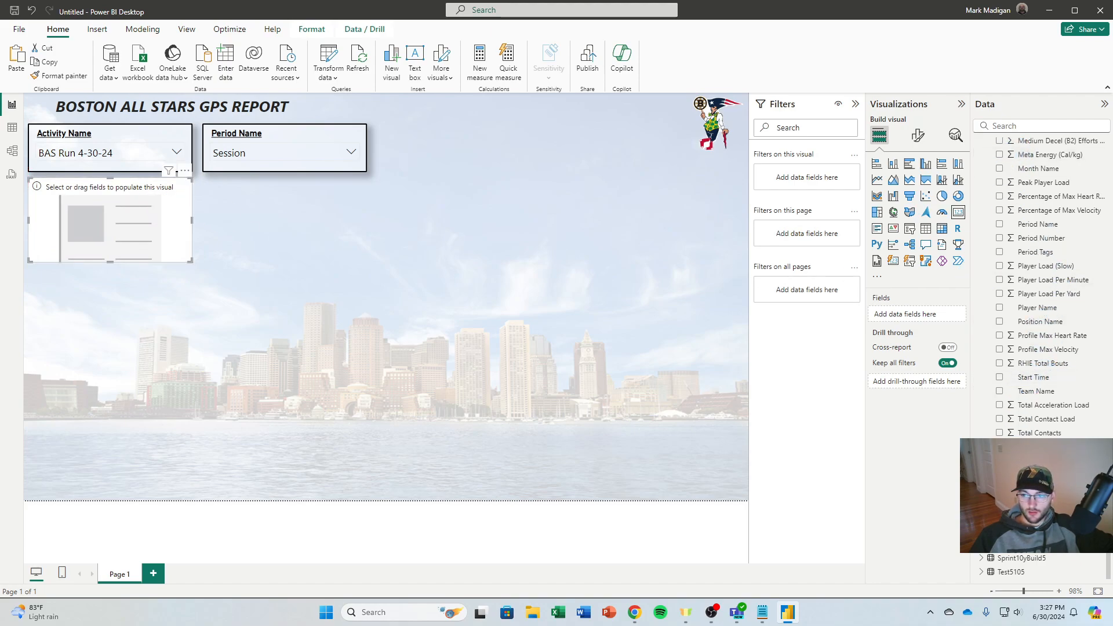
left_click(1000, 447)
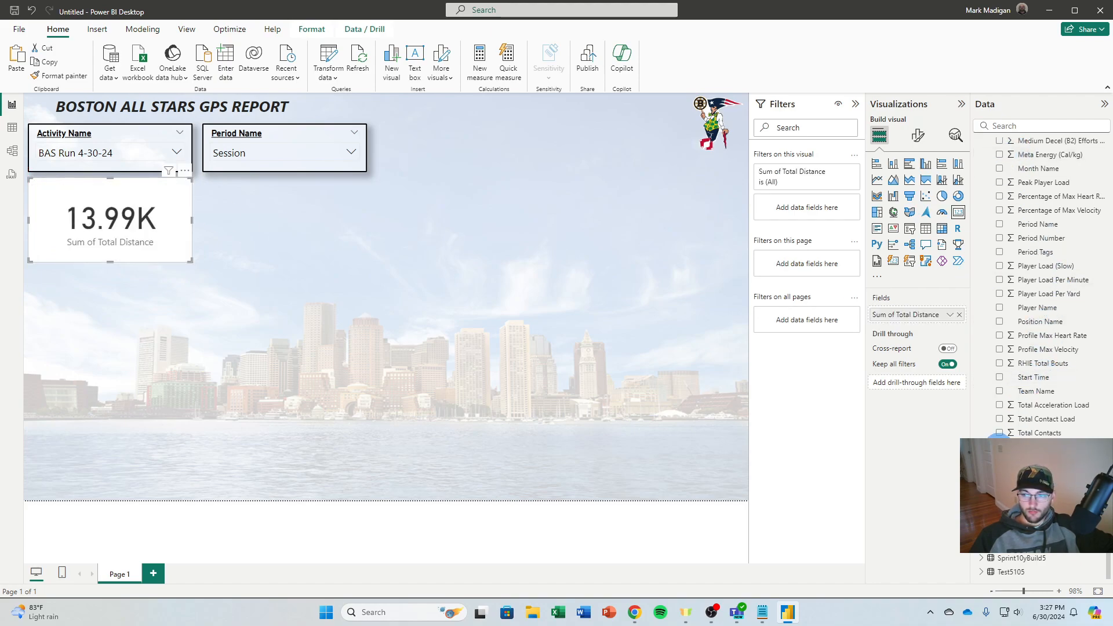
left_click(950, 315)
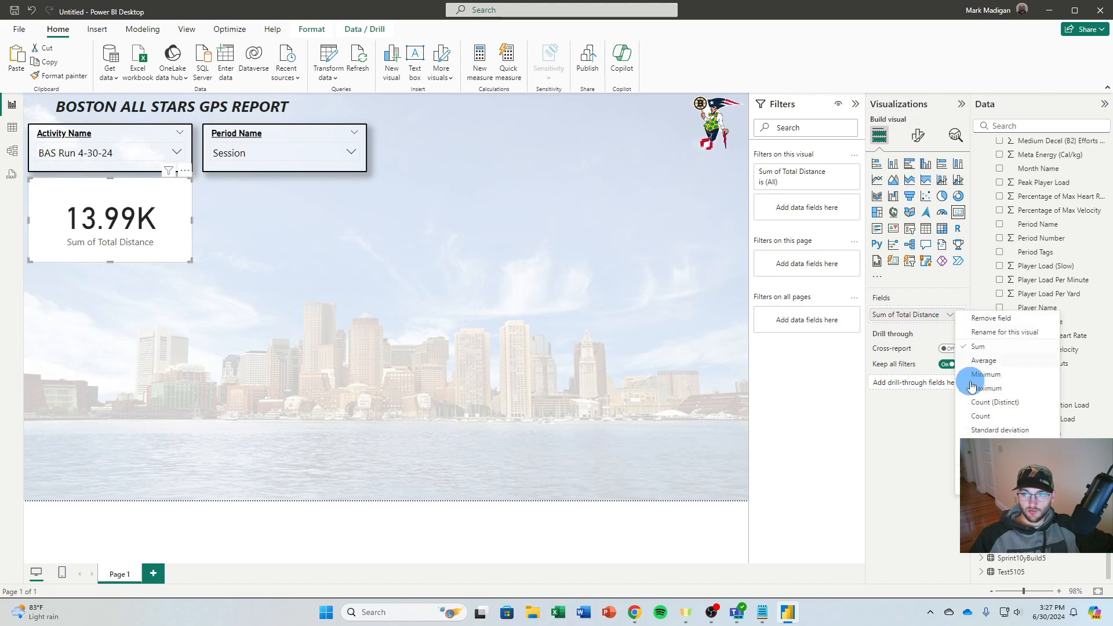
left_click(984, 364)
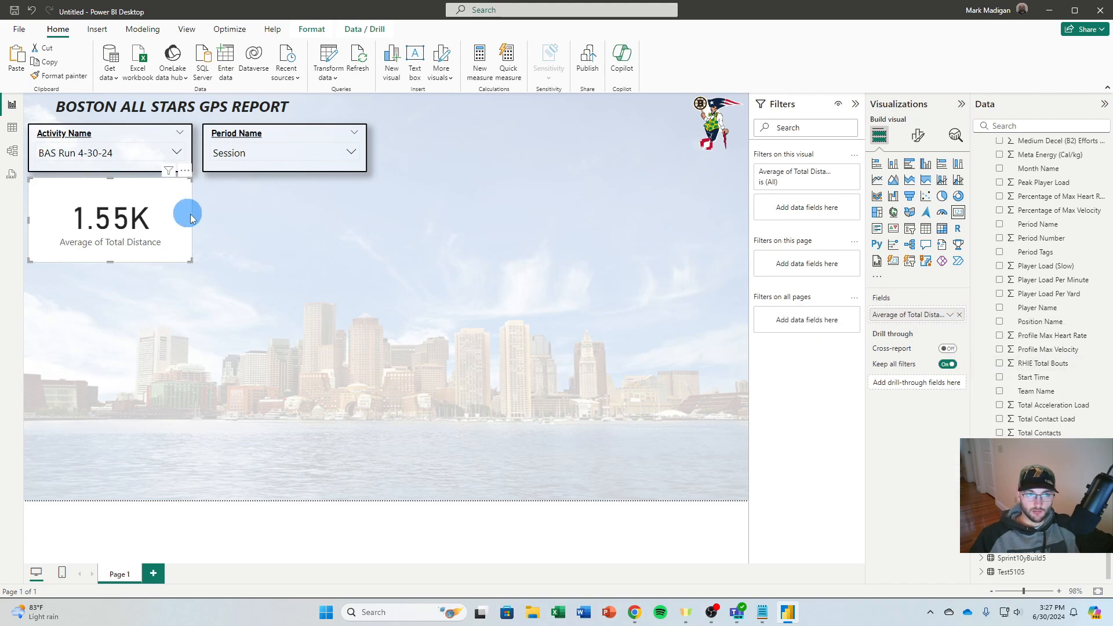
Give the Total Distance card 50% background transparency, a black border with 2 px rounded corners and 2 px width, and a shadow
left_click(918, 135)
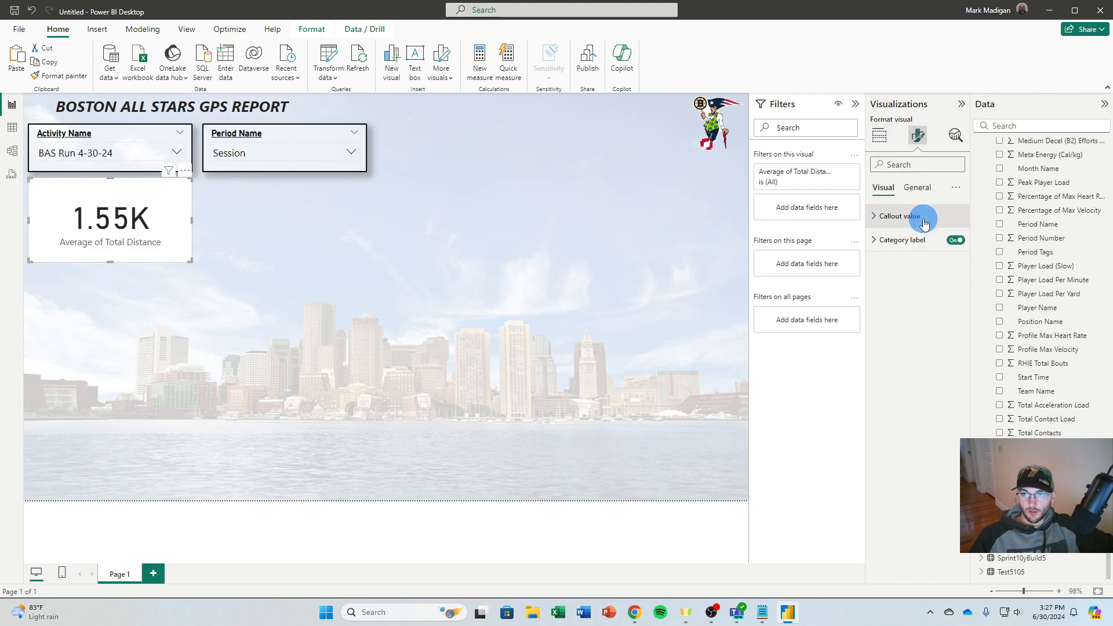
left_click(915, 197)
left_click(876, 263)
left_click(883, 354)
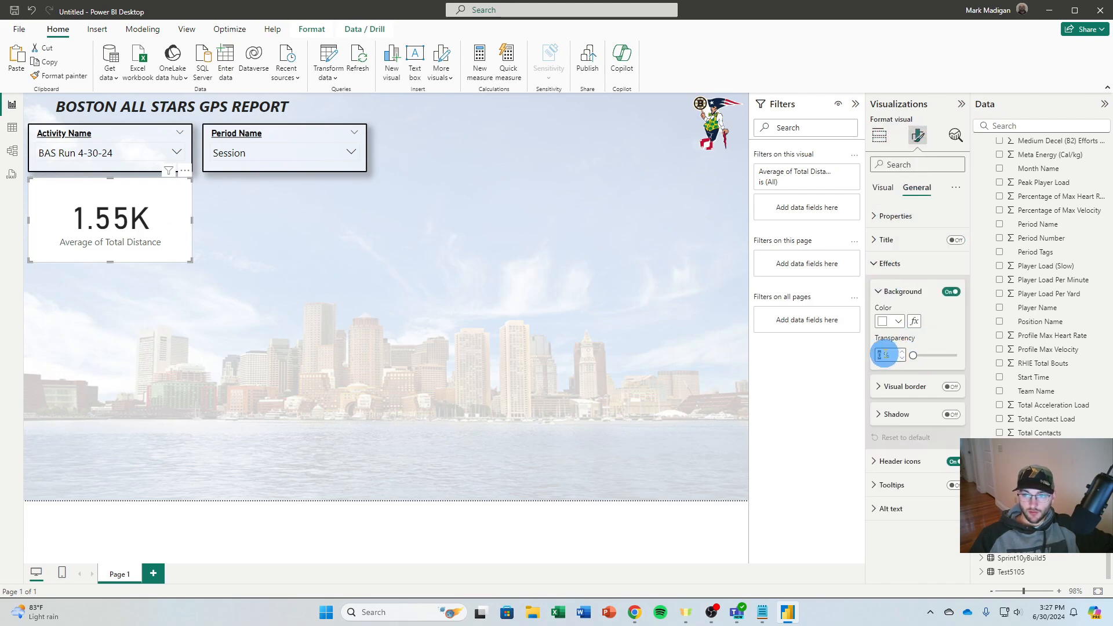
left_click(913, 386)
left_click(952, 387)
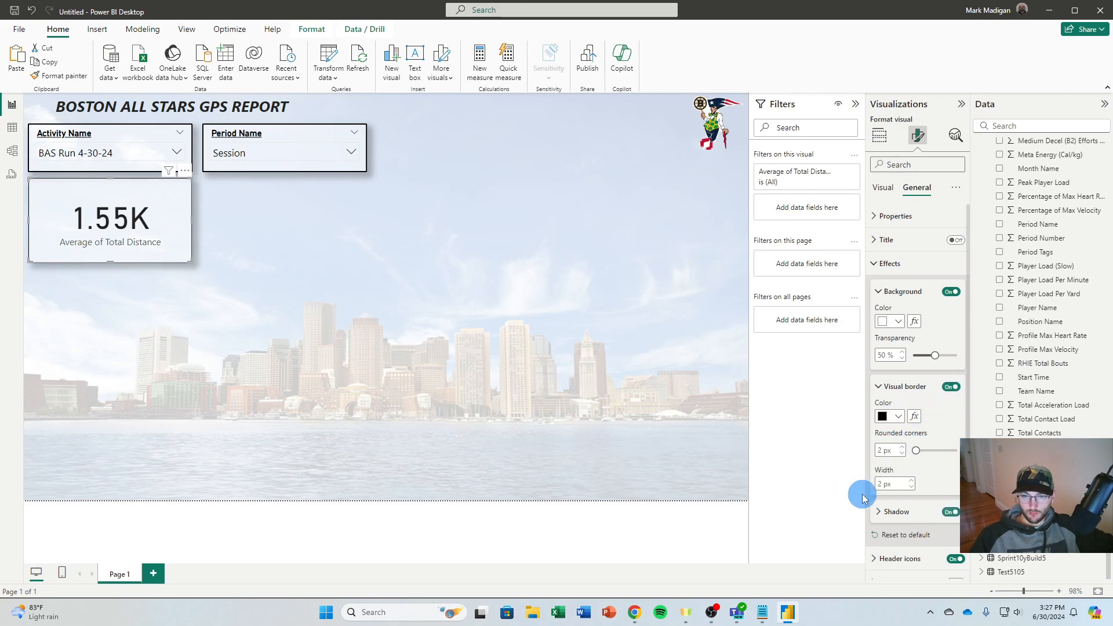
left_click(102, 280)
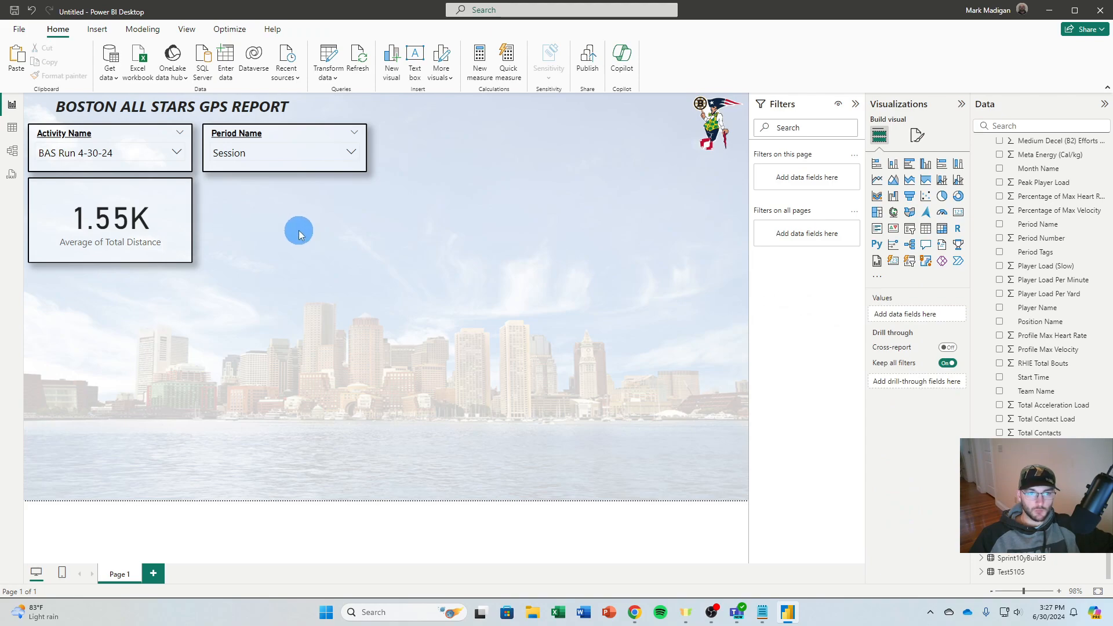
Narrow the Total Distance card slightly, then duplicate it and place the copy beside it under the Period Name slicer
left_click(179, 214)
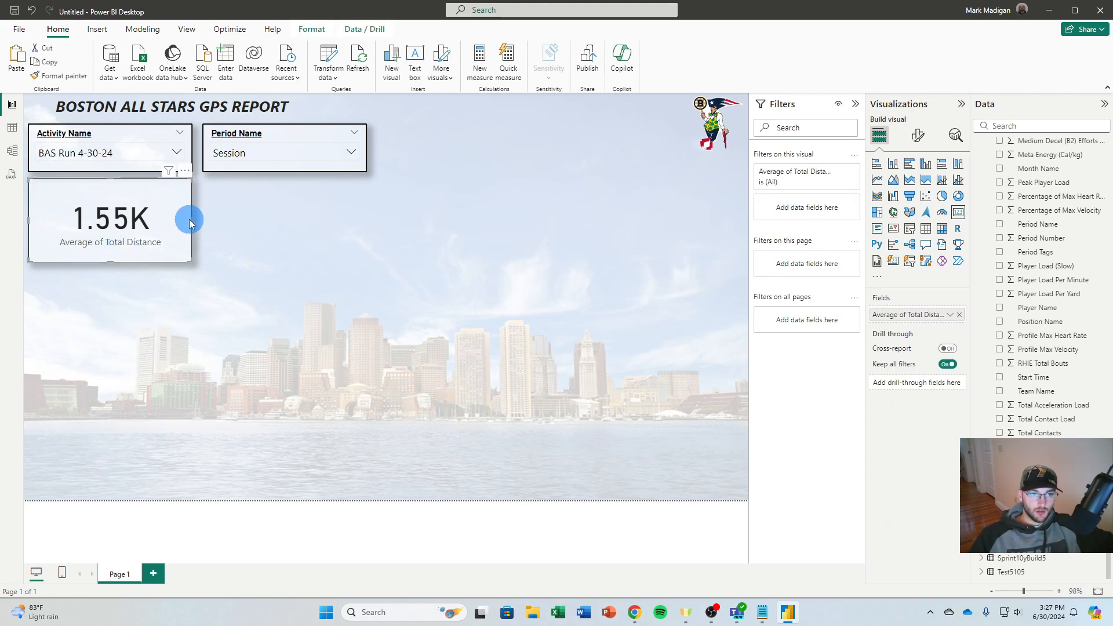
left_click(219, 214)
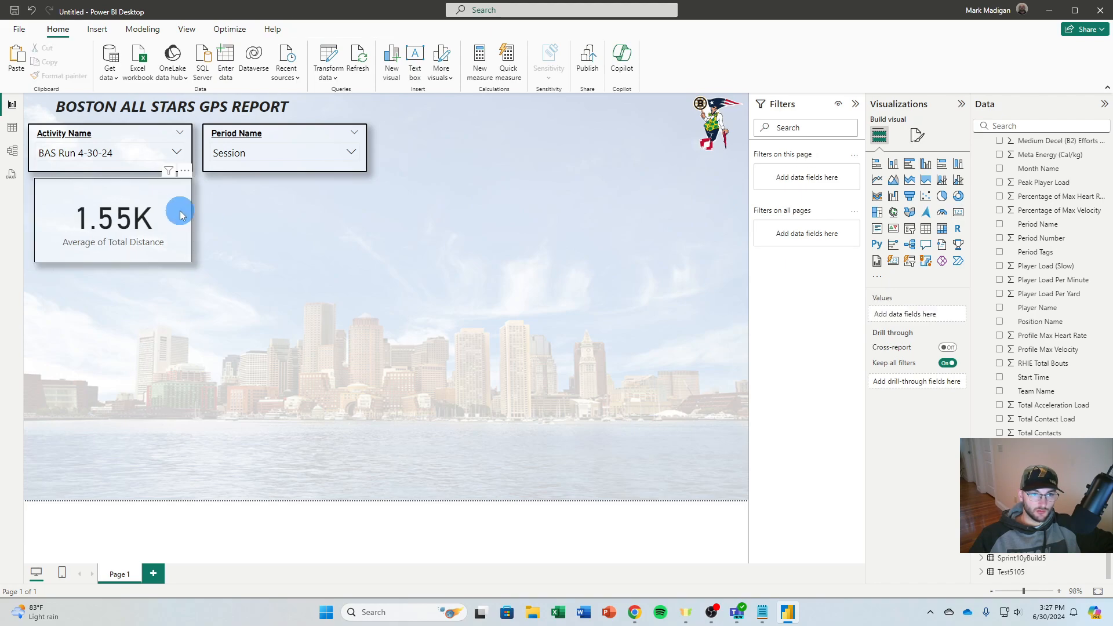
left_click(180, 215)
left_click_drag(175, 215, 341, 214)
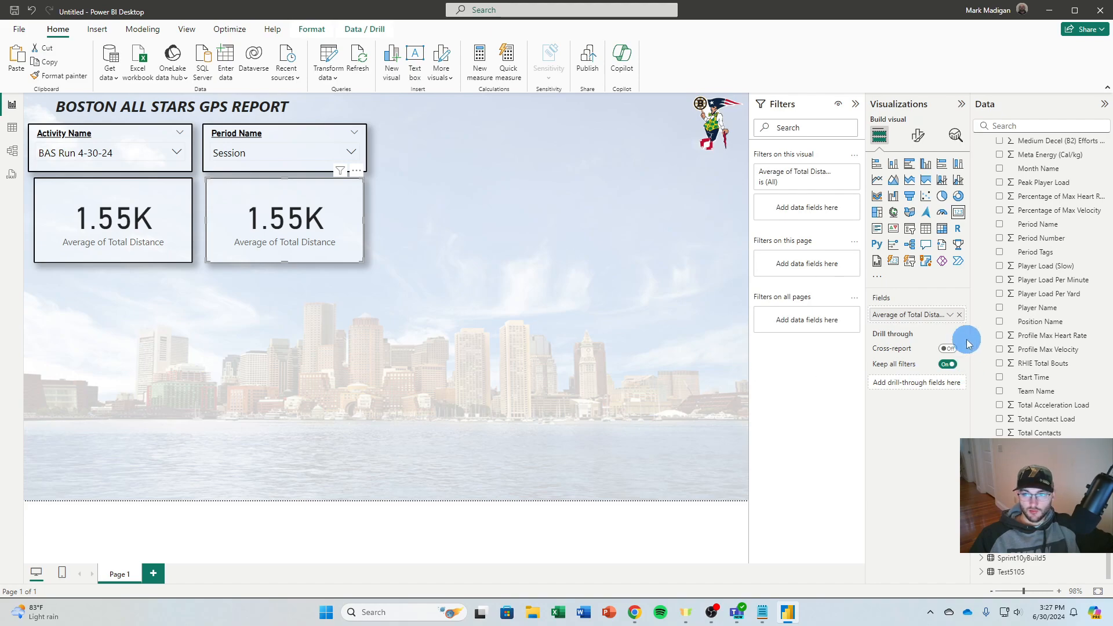
Replace the field of the card under the Period Name slicer with the average of Total Player Load
left_click(961, 316)
left_click(999, 474)
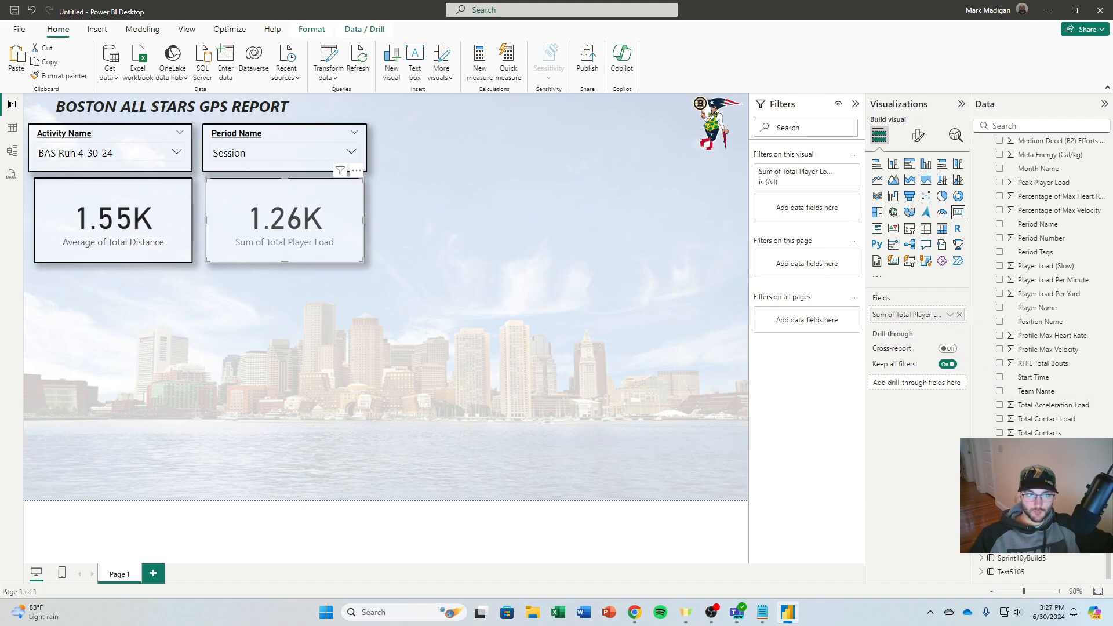
left_click(953, 325)
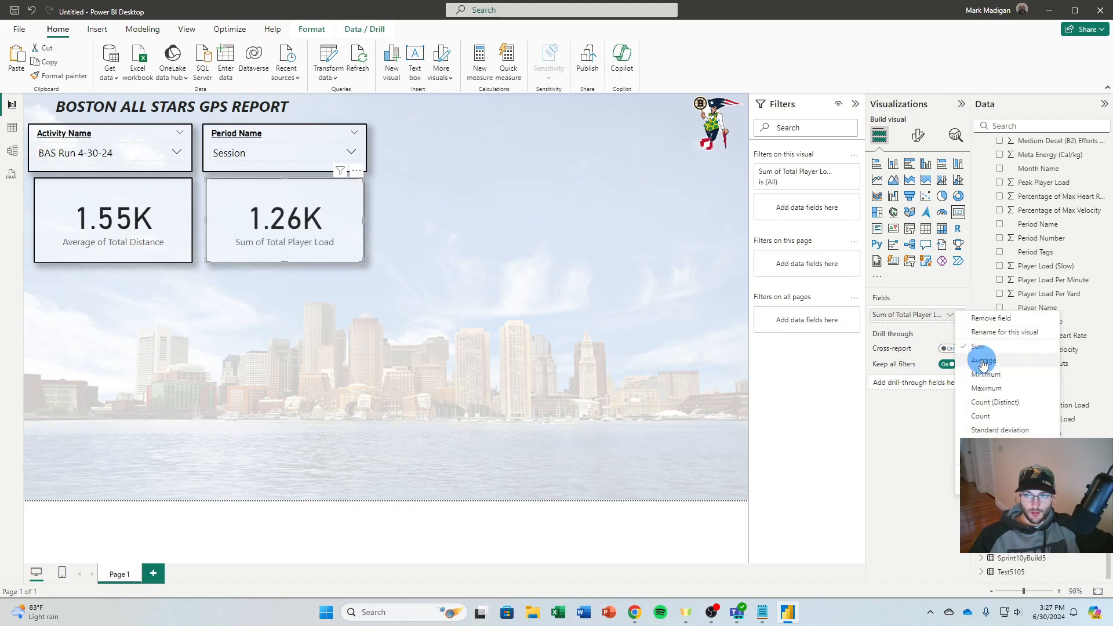
left_click(986, 364)
left_click(599, 332)
Duplicate the Total Player Load card and place the copy beside it in the same row
left_click(356, 204)
key("ctrl+c")
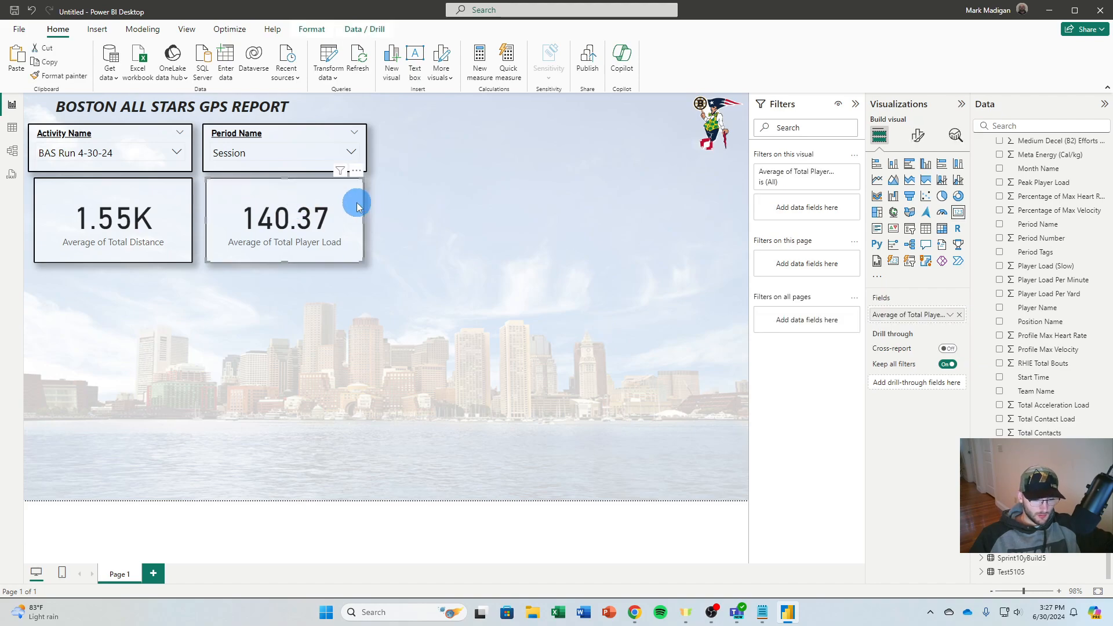
key("ctrl+v")
left_click_drag(358, 217, 534, 211)
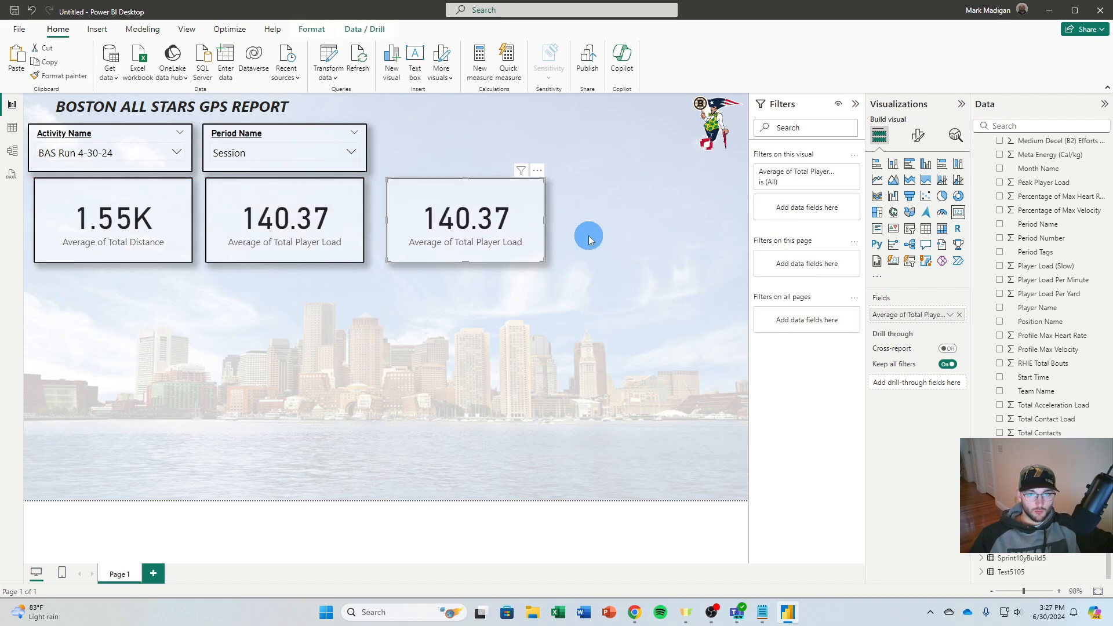
left_click(587, 236)
Replace the field of the third card with the average of HSD 80%+
left_click(510, 219)
scroll(1028, 347, "up", 4)
scroll(1028, 347, "up", 6)
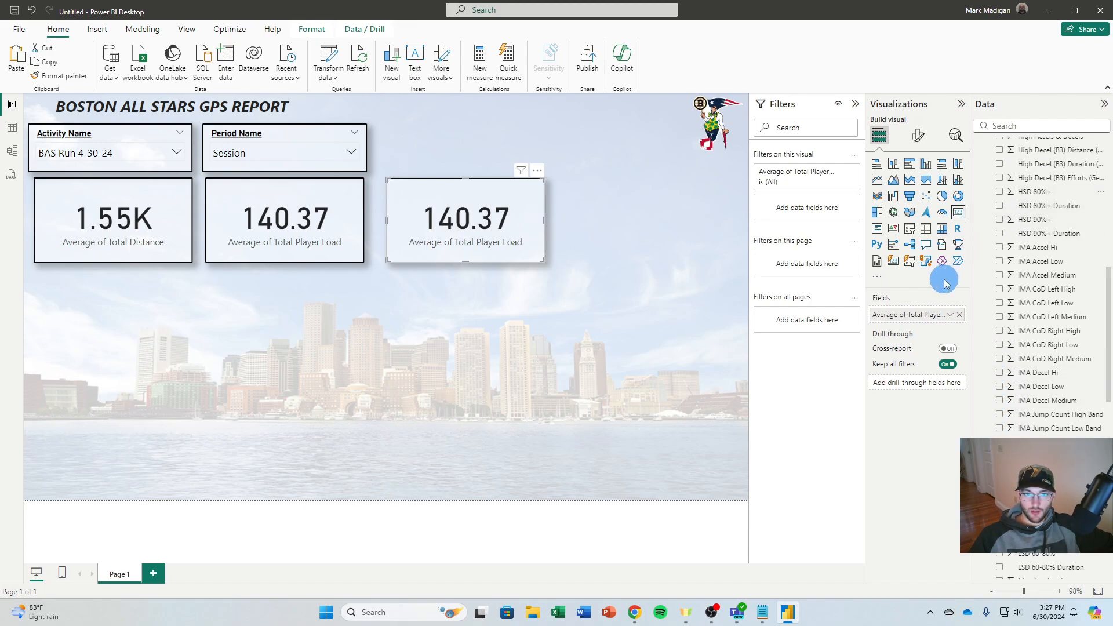
left_click(965, 315)
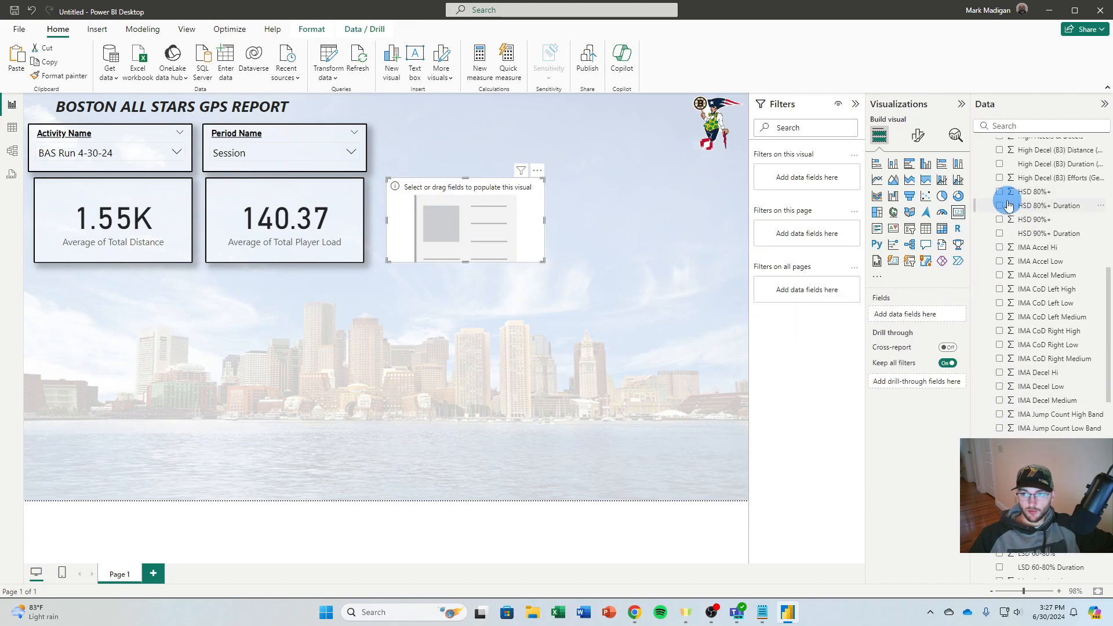
left_click(1001, 193)
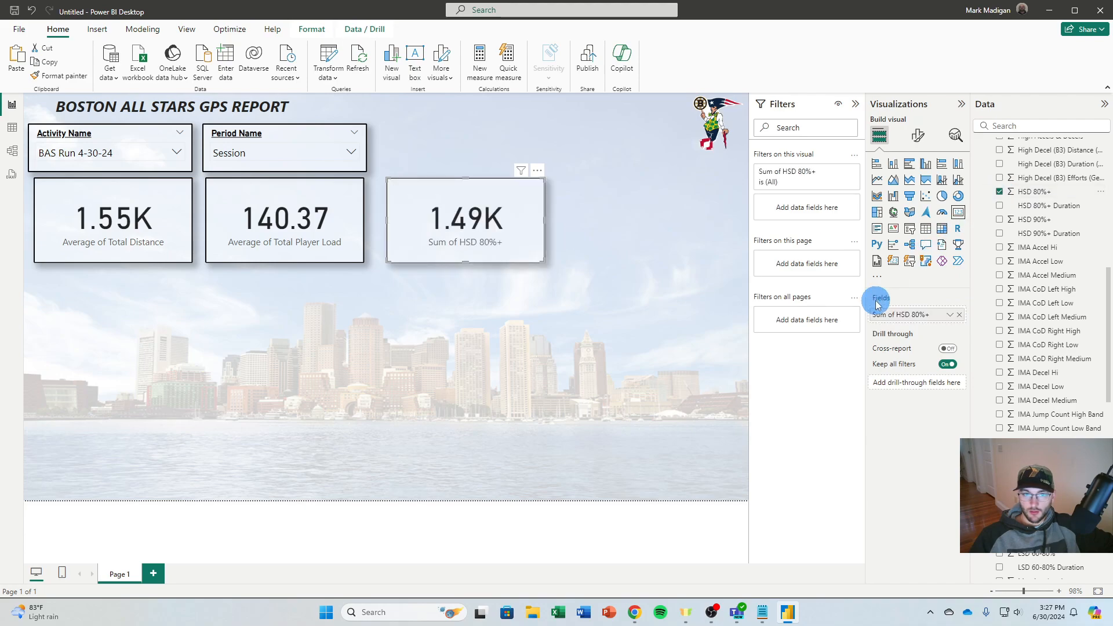
left_click(951, 316)
left_click(986, 371)
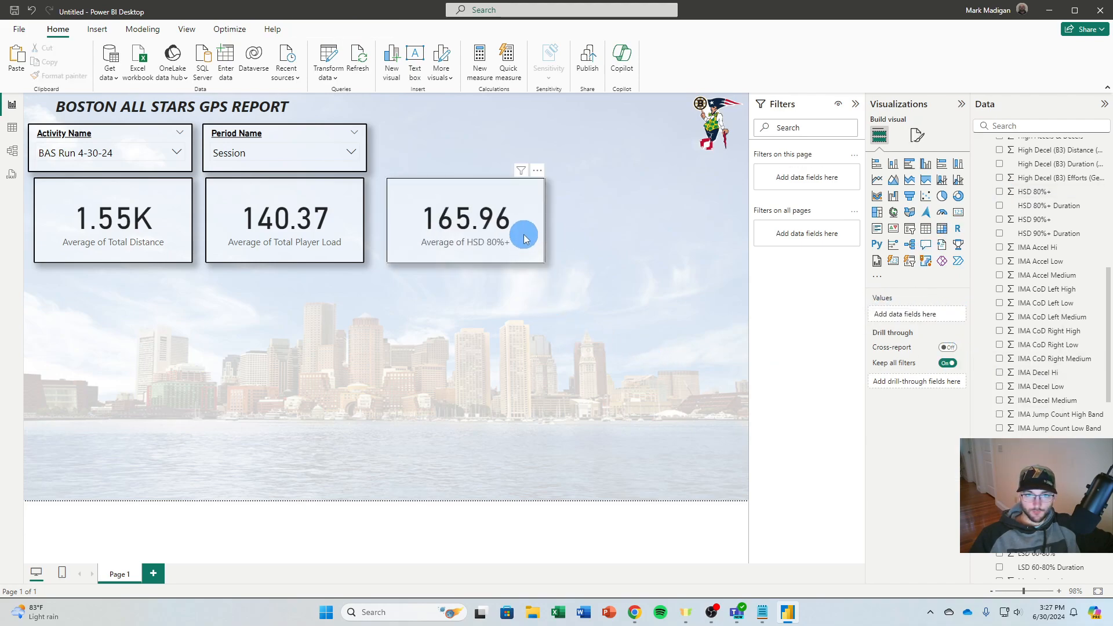
Duplicate the HSD 80%+ card and place the copy at the end of the card row under the logo
key("ctrl+c")
key("ctrl+v")
left_click_drag(522, 234, 701, 233)
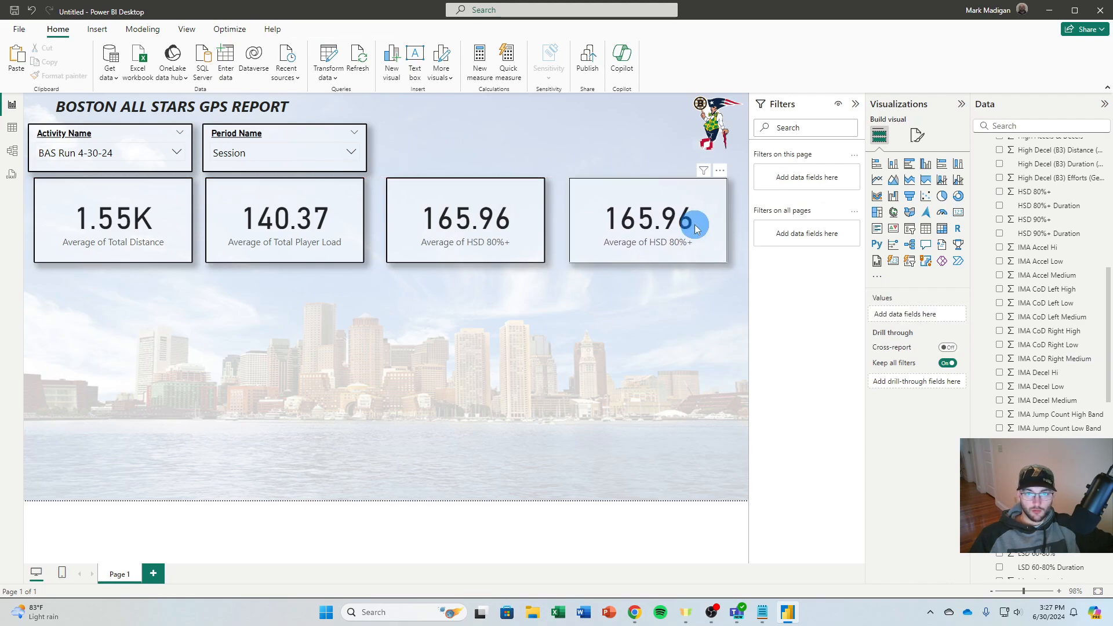
Replace the field of the fourth card with the average of Efforts 80%+
scroll(1019, 293, "up", 3)
left_click(1000, 367)
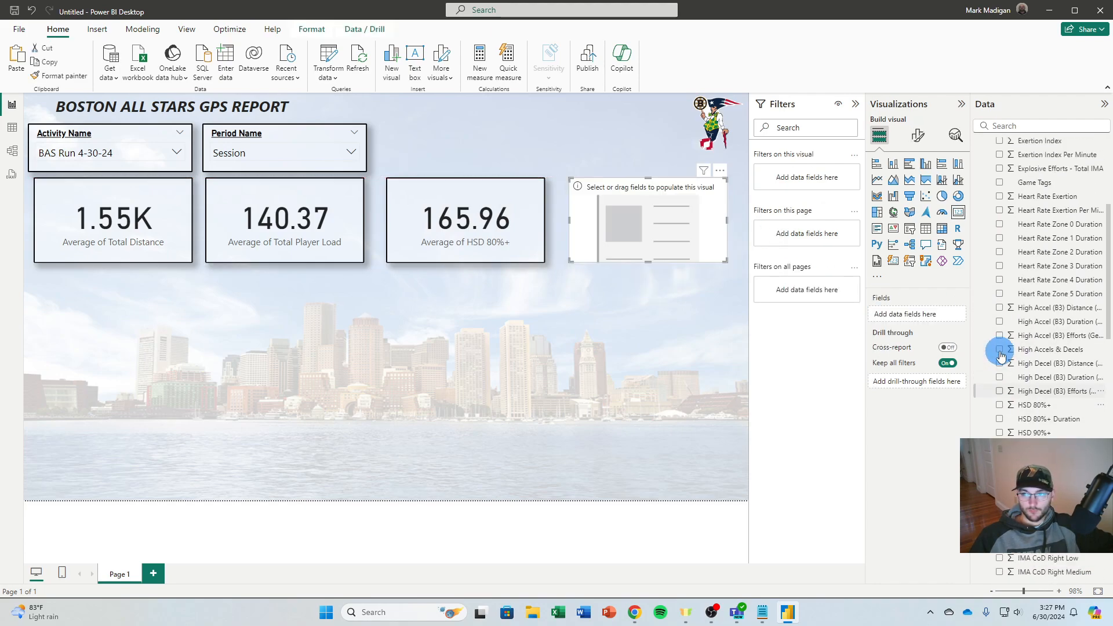
scroll(1002, 336, "up", 5)
left_click(1001, 291)
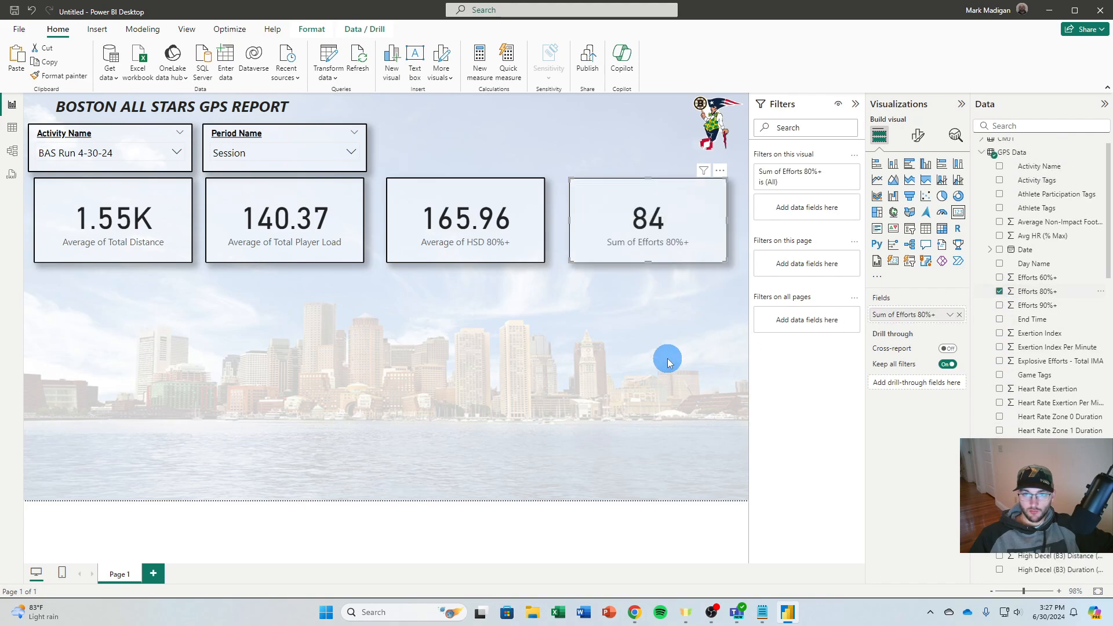
left_click(950, 316)
left_click(972, 361)
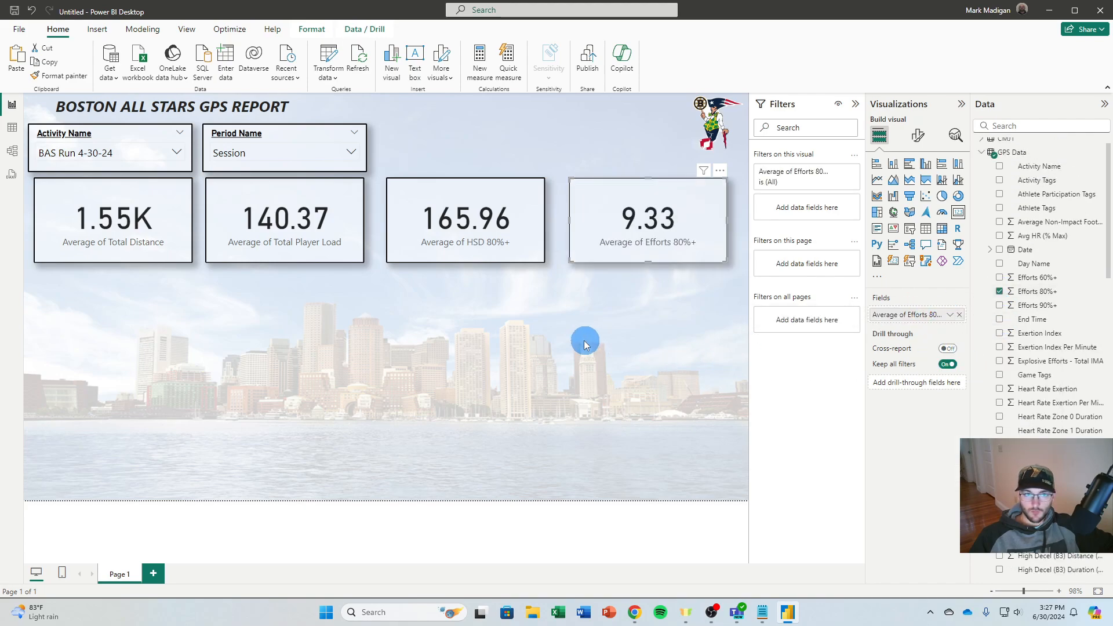
left_click(579, 345)
Switch the Activity Name slicer to BAS Run 11-29-23, BAS Run 3-5-24 and finally BAS Run 4-23-24
left_click(56, 152)
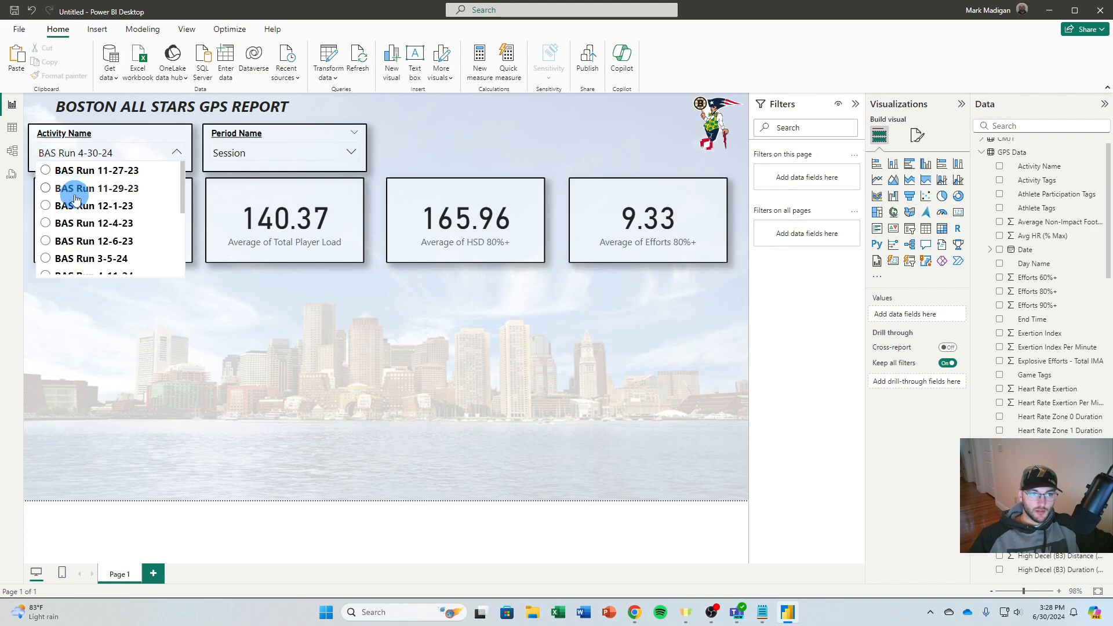
left_click(75, 189)
left_click(104, 164)
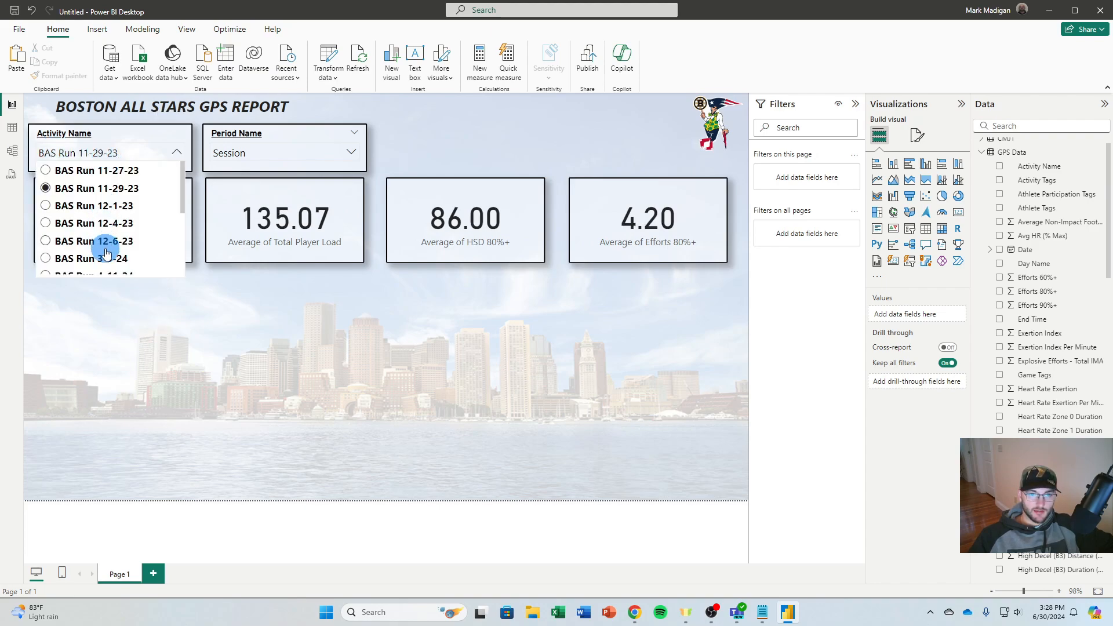
left_click(105, 248)
left_click(109, 155)
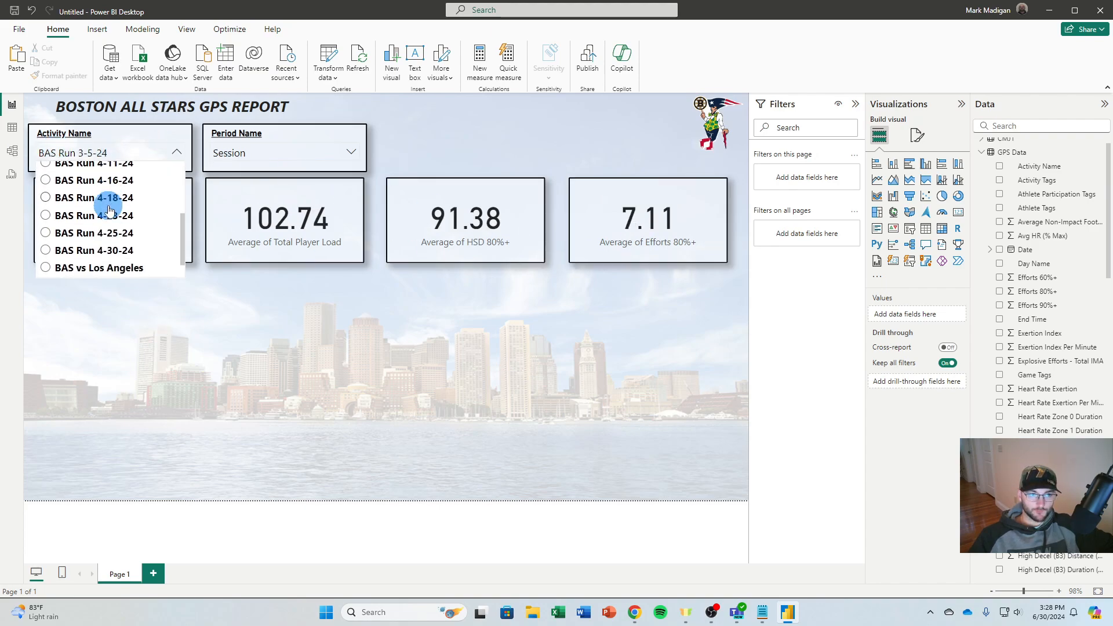
left_click(95, 214)
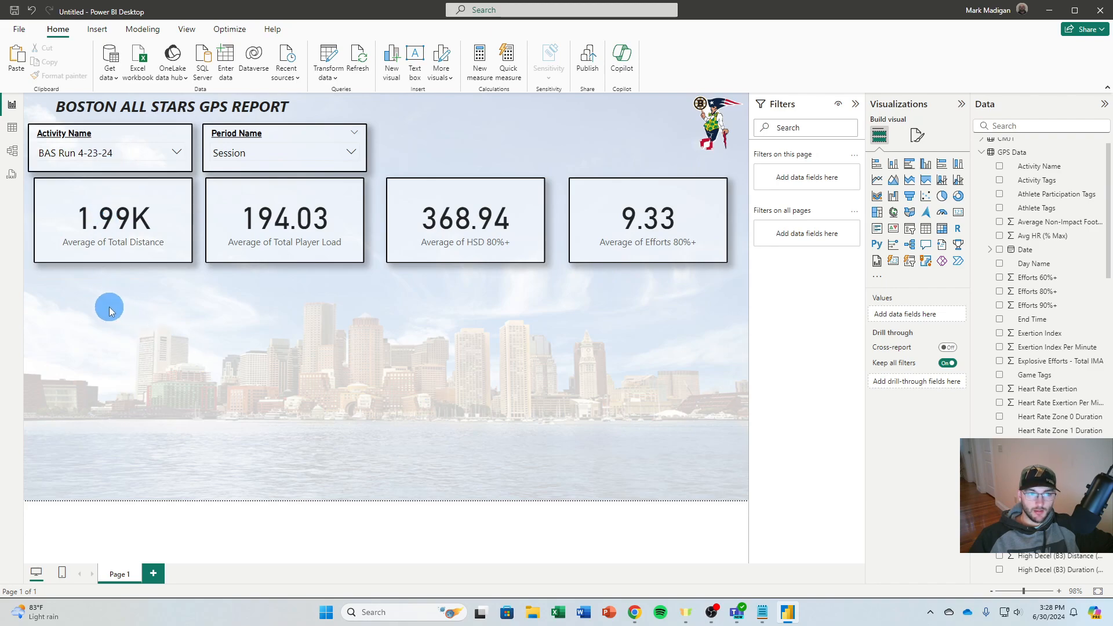
Add an empty table visual directly below the cards and enlarge it to fill the rest of the page
left_click(926, 234)
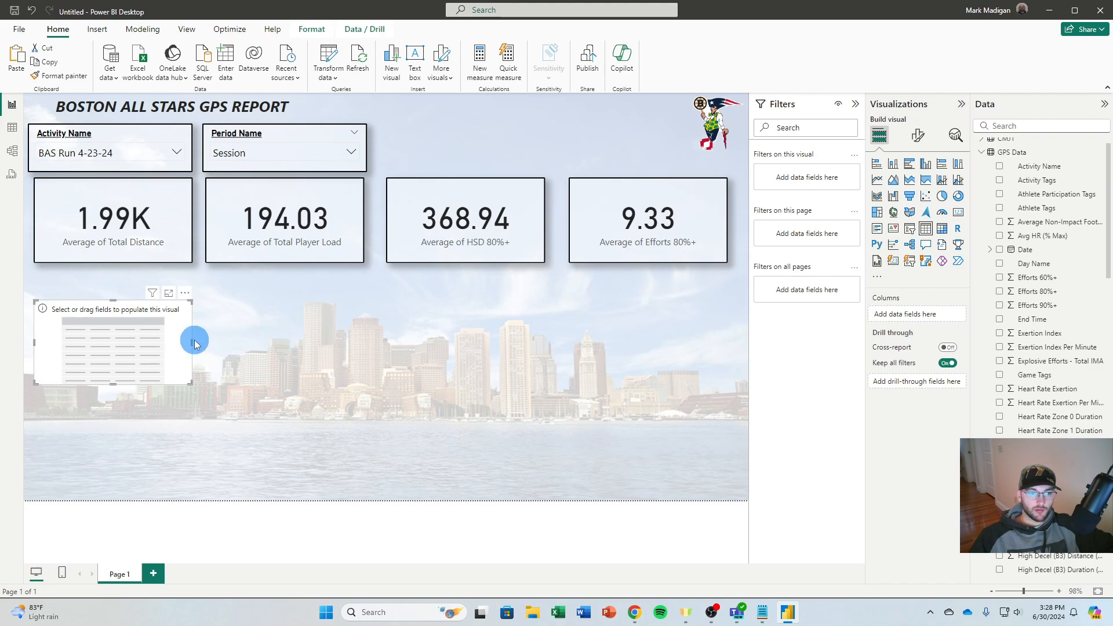
left_click_drag(168, 332, 168, 299)
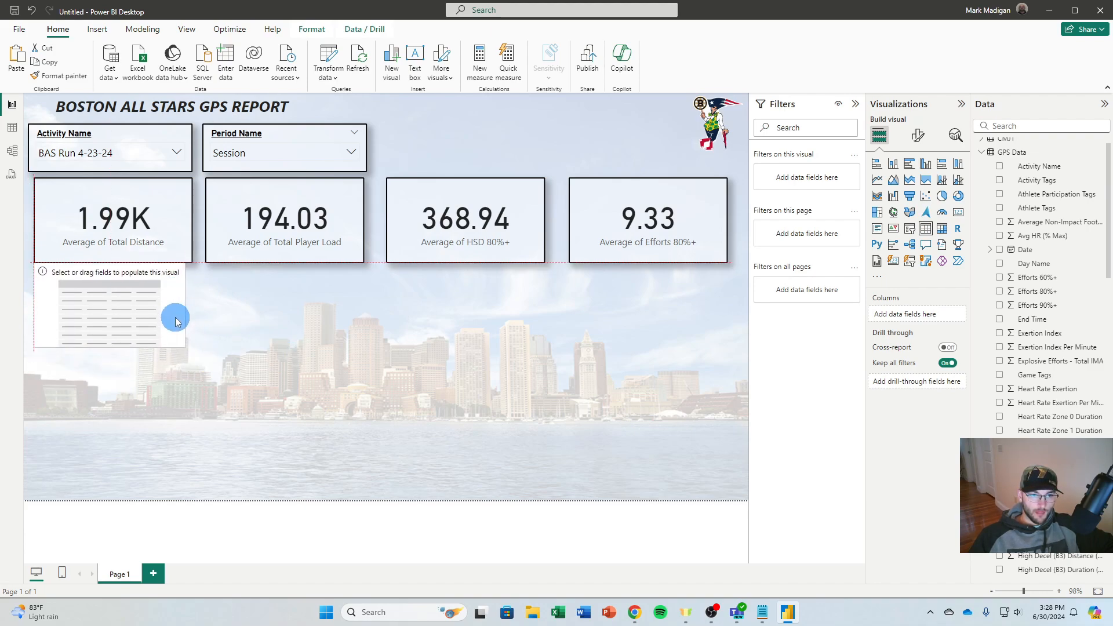
left_click_drag(183, 349, 740, 488)
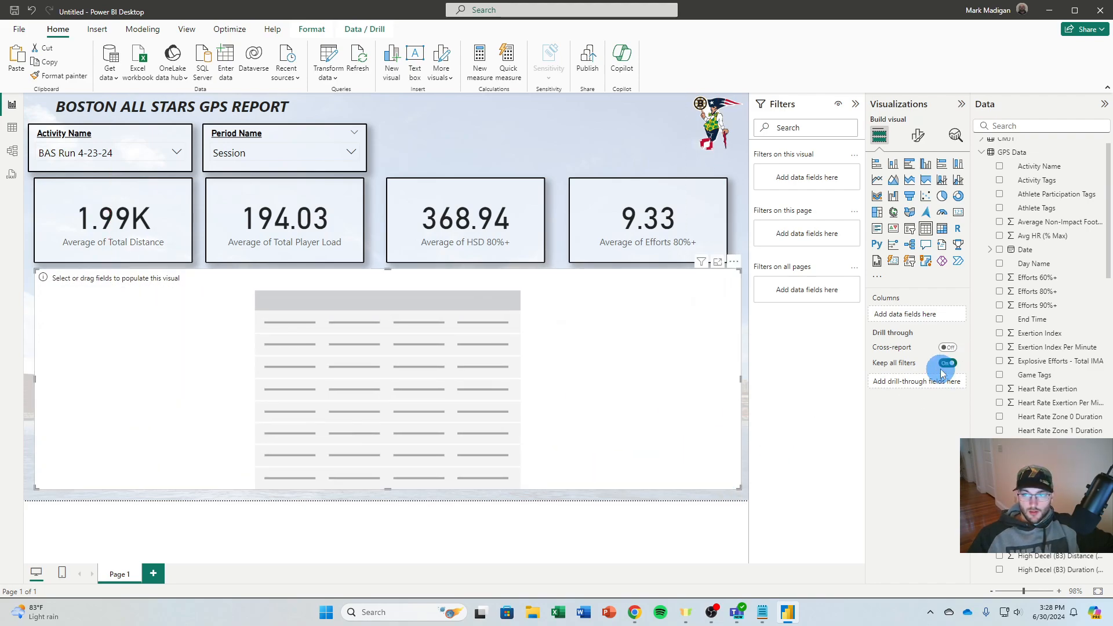
Add the Full Name, Total Distance and Total Player Load fields as columns of the table
scroll(1020, 429, "down", 12)
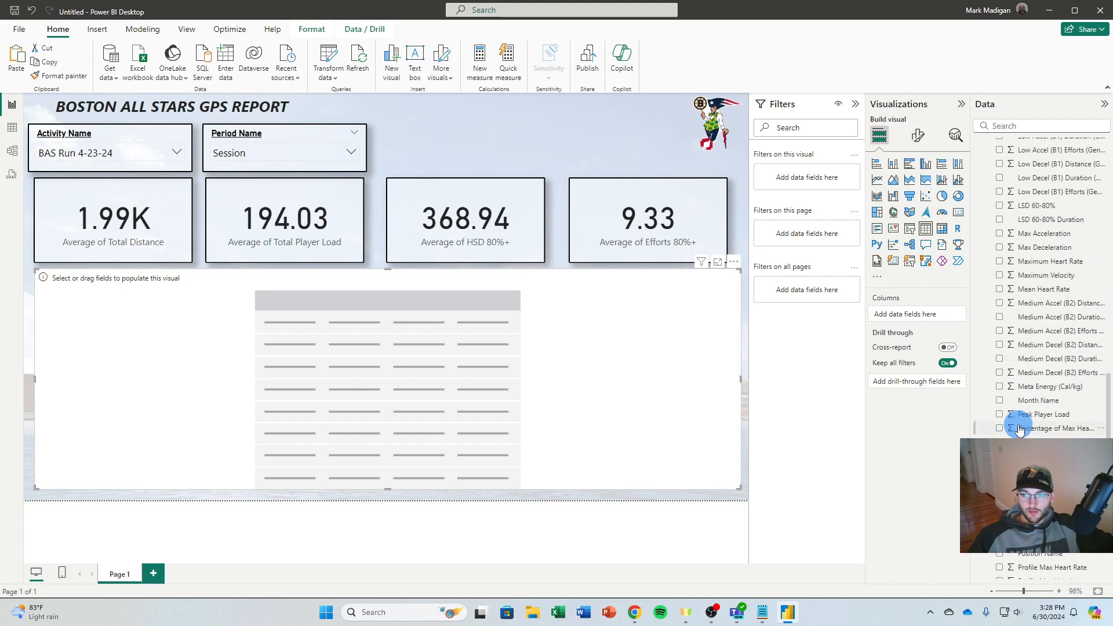
scroll(1021, 423, "down", 8)
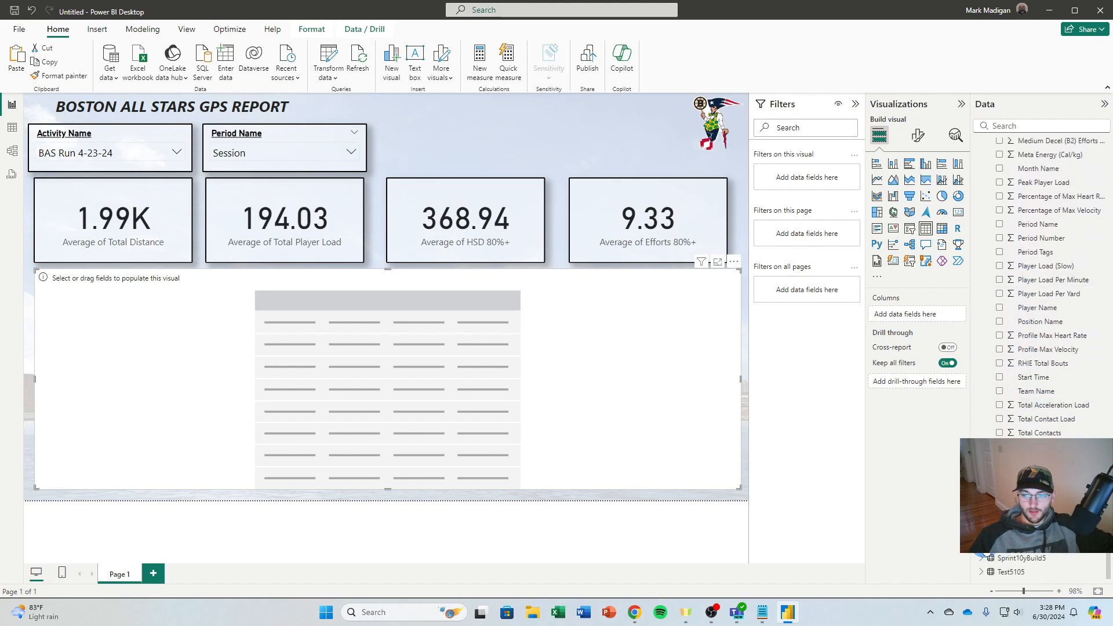
scroll(1038, 290, "down", 4)
left_click(999, 466)
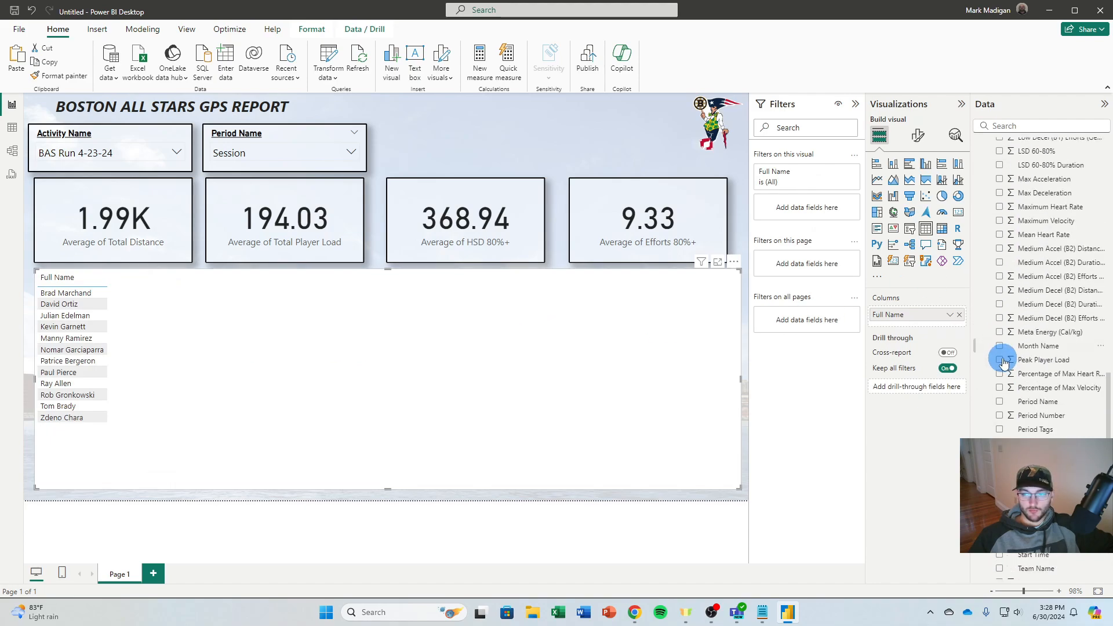
scroll(978, 435, "up", 4)
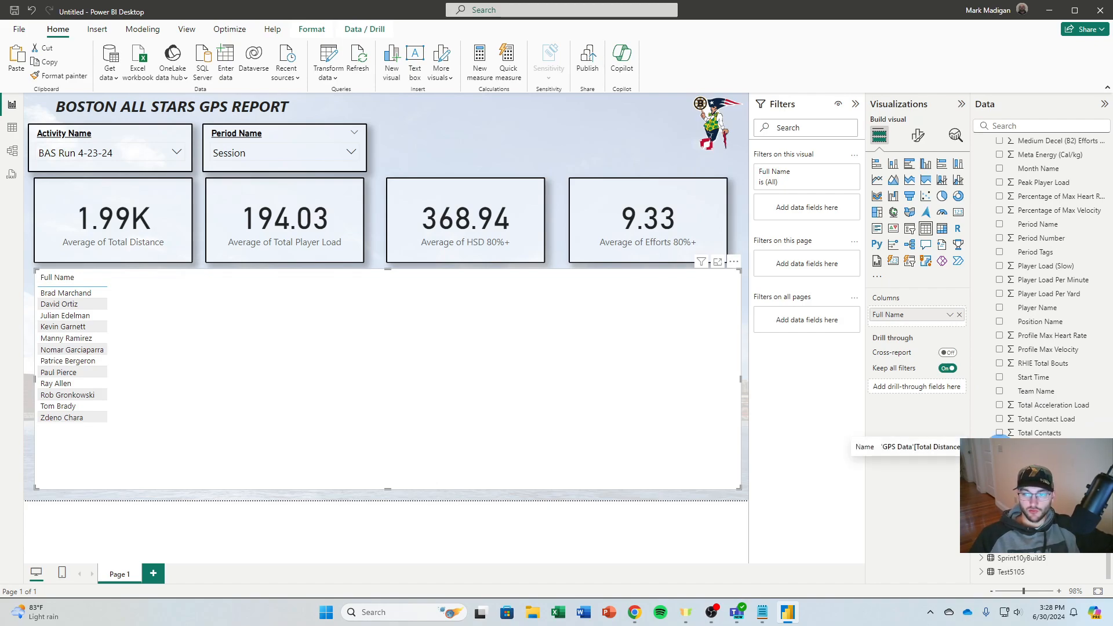
left_click(1000, 446)
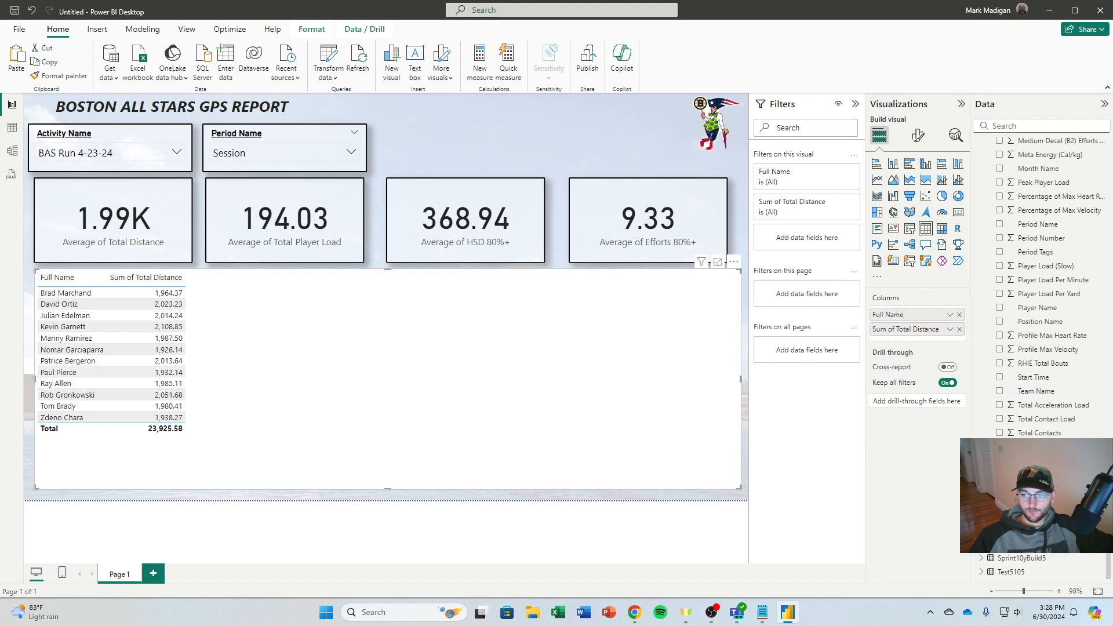
left_click(1000, 474)
Add the HSD 80%+ and Efforts 80%+ fields as columns of the table
scroll(1043, 290, "up", 15)
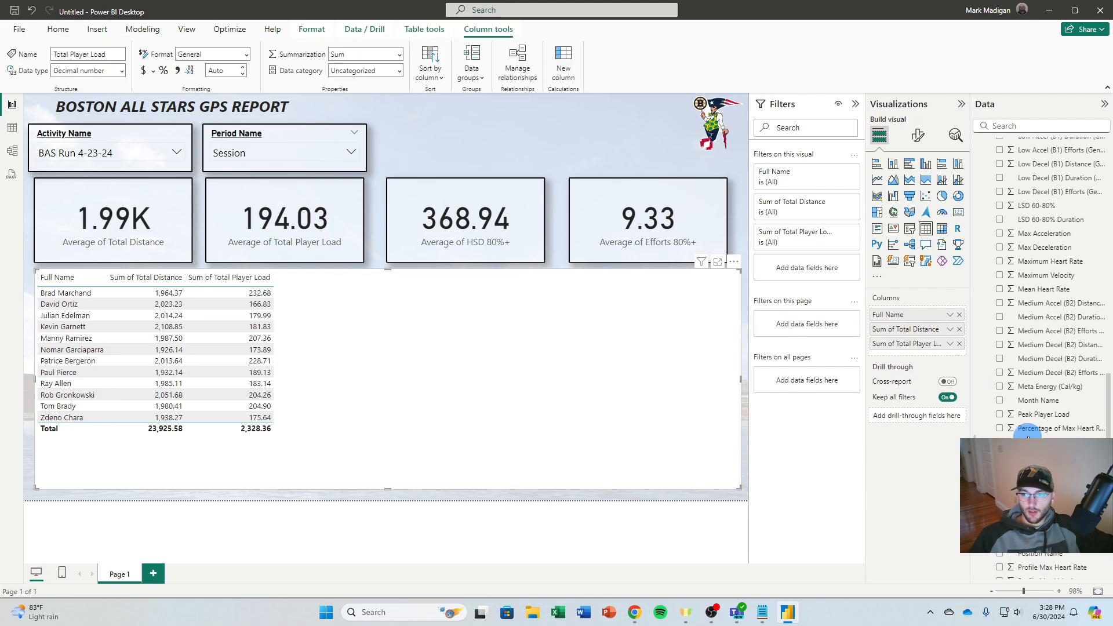
left_click(1002, 252)
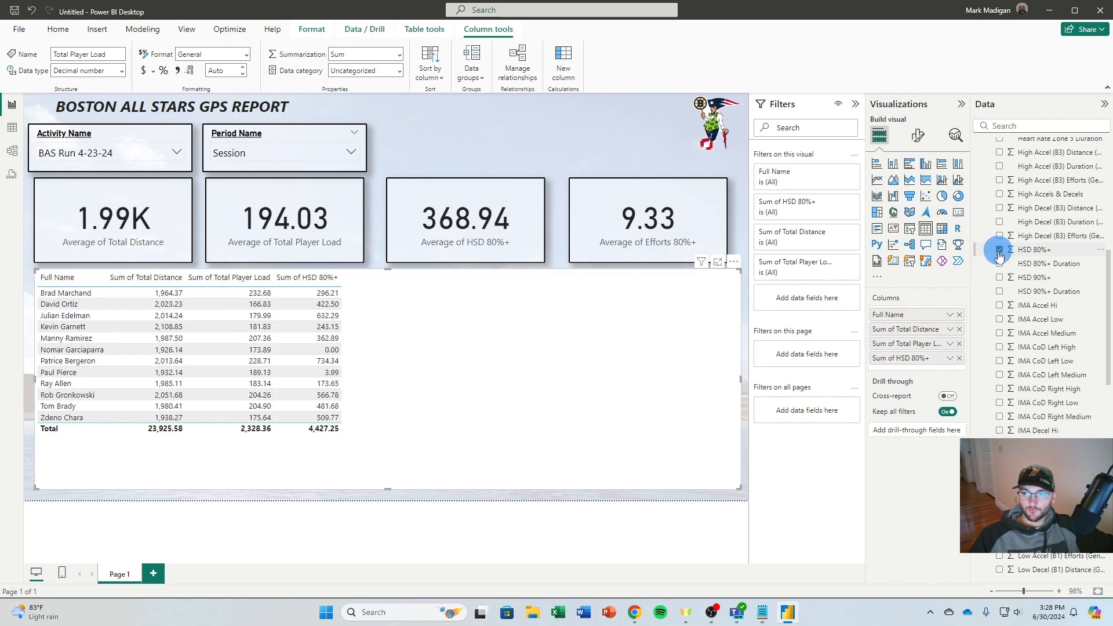
scroll(1007, 317, "up", 5)
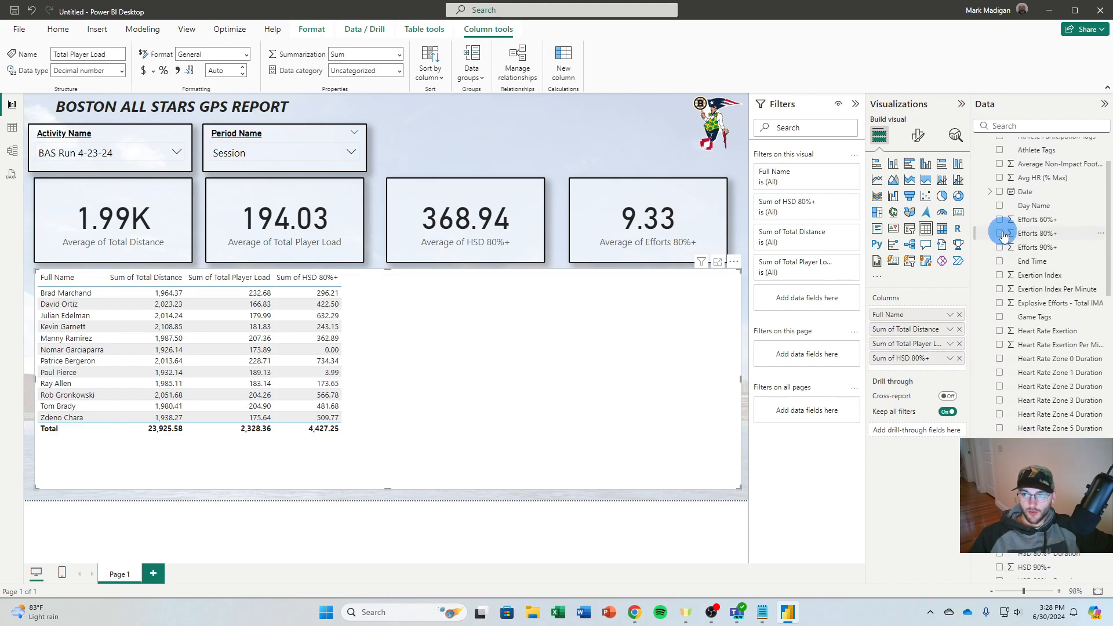
left_click(1001, 235)
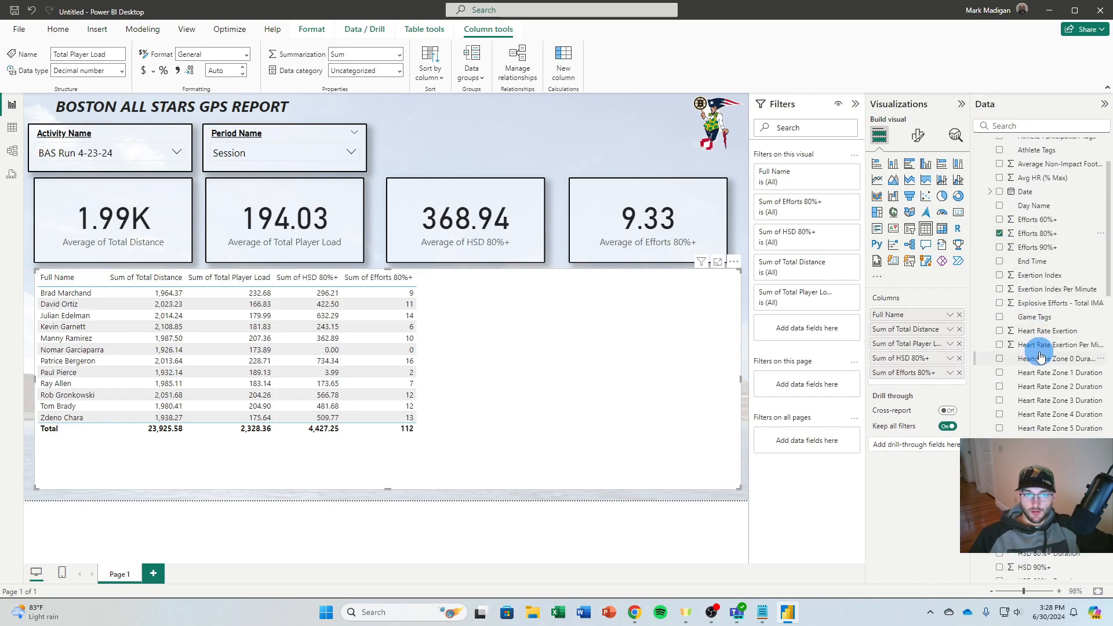
Add the Maximum Velocity, Percentage of Max Velocity and High Accels & Decels fields as table columns
scroll(1038, 365, "down", 10)
scroll(1037, 382, "down", 4)
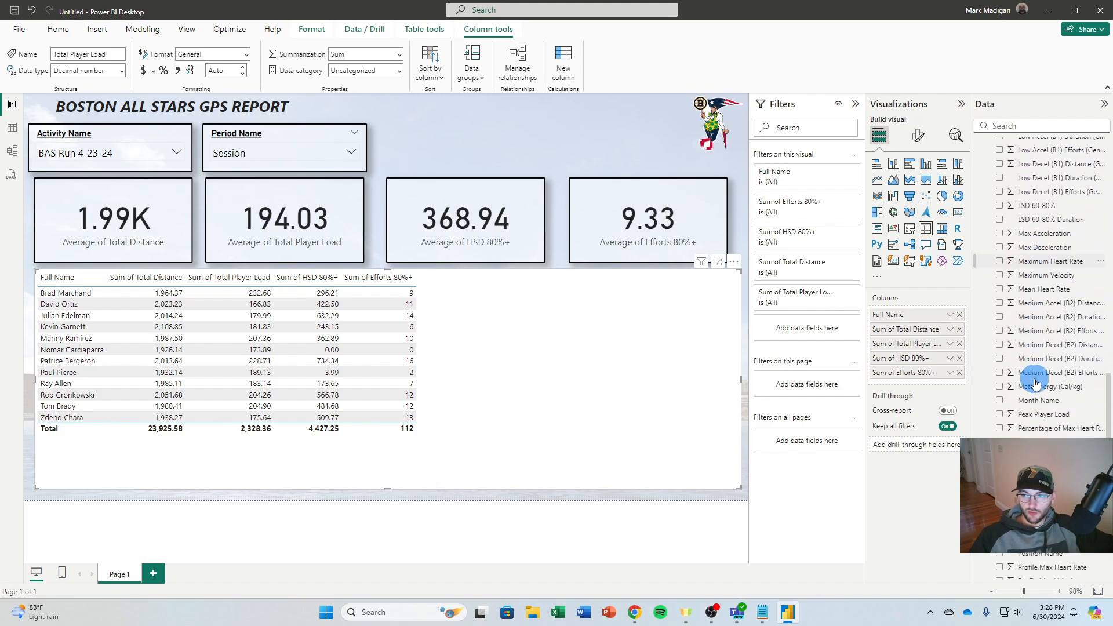
left_click(1001, 276)
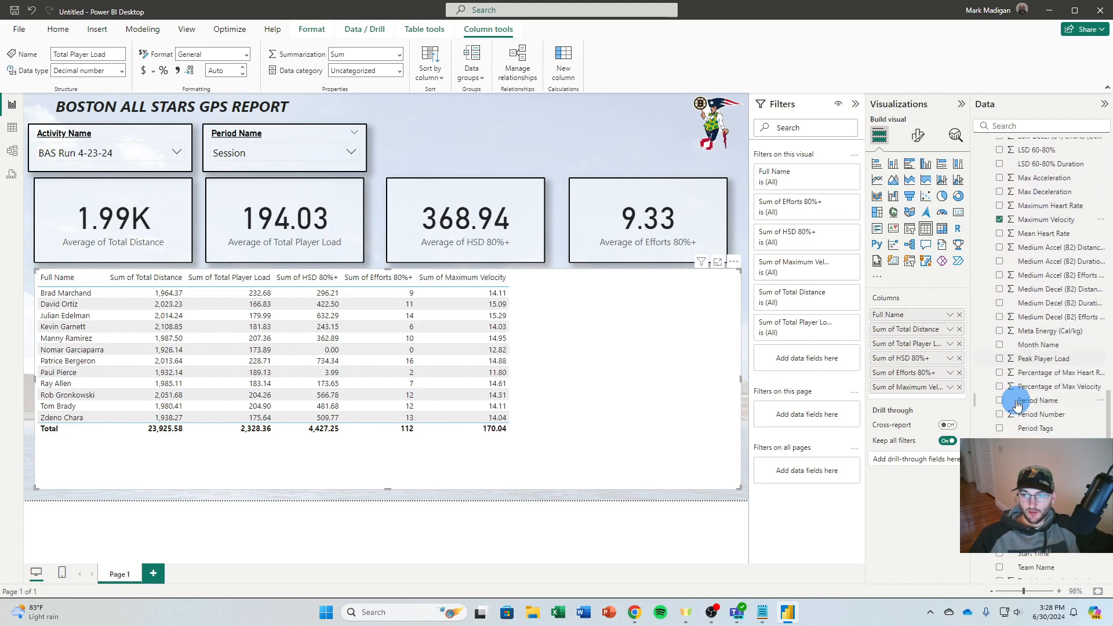
scroll(1018, 405, "down", 2)
left_click(1000, 385)
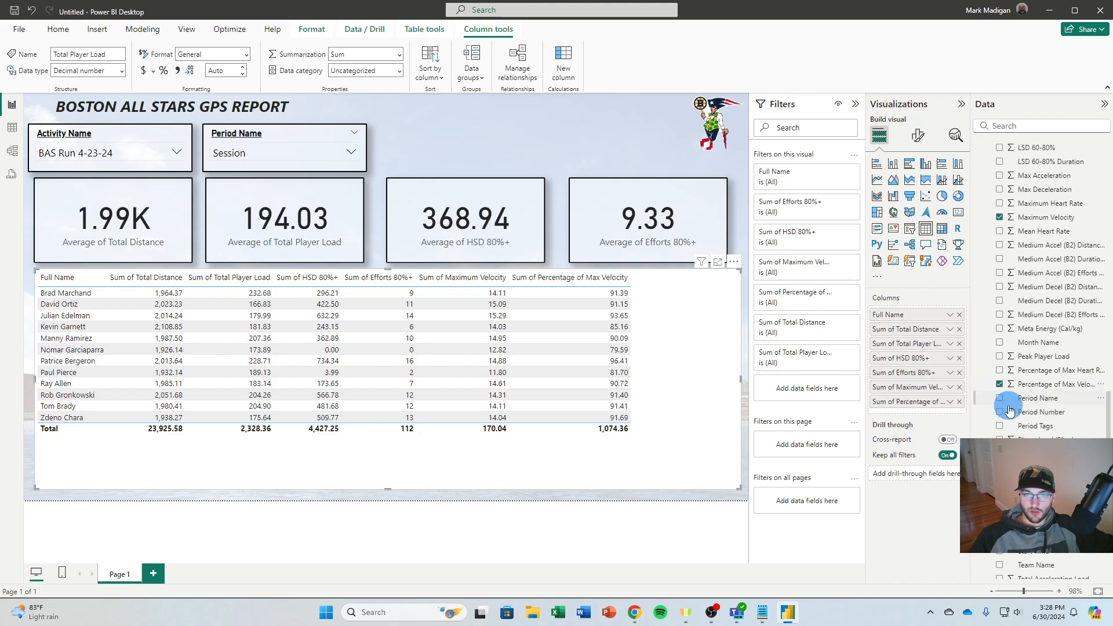
scroll(1014, 423, "up", 10)
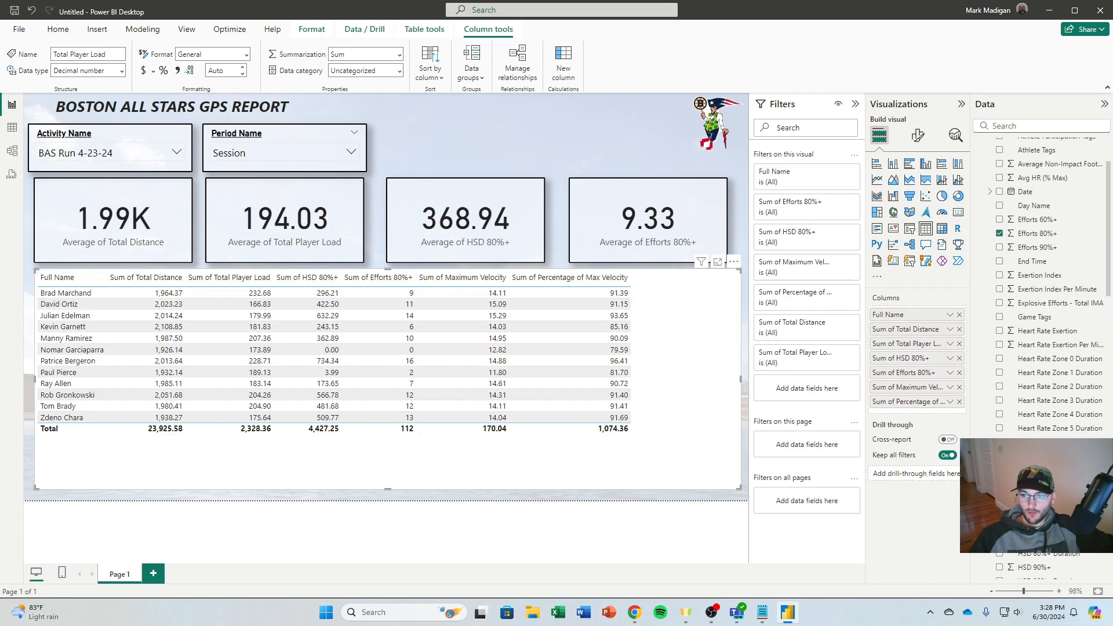
left_click_drag(916, 458, 916, 416)
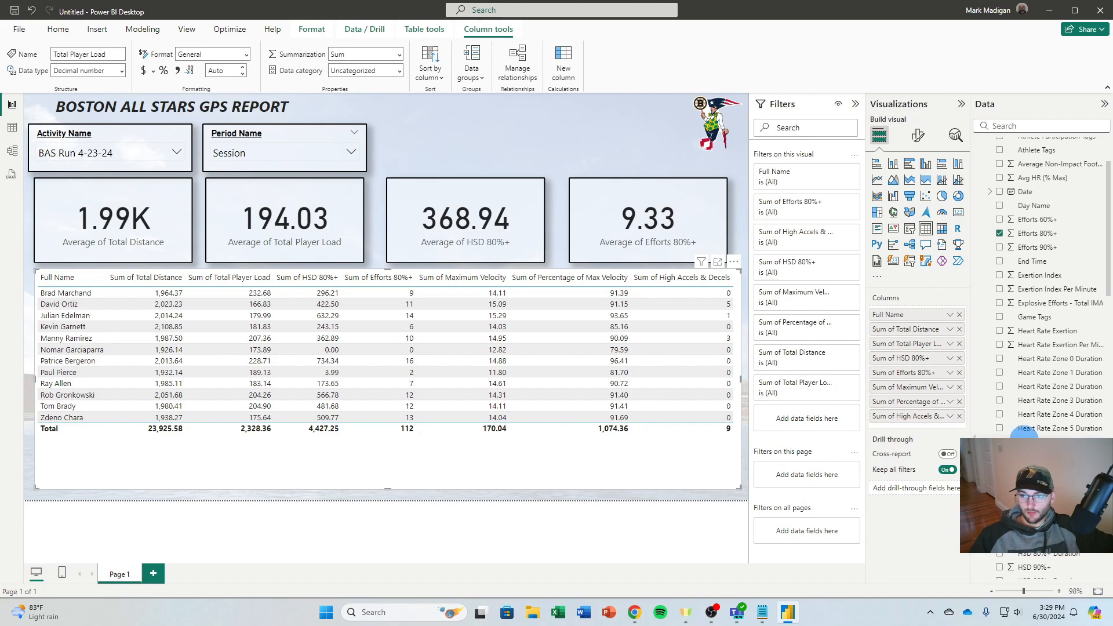
Rename the table's total distance column as "Distance" and its total player load column as "Player Load"
scroll(1027, 429, "up", 3)
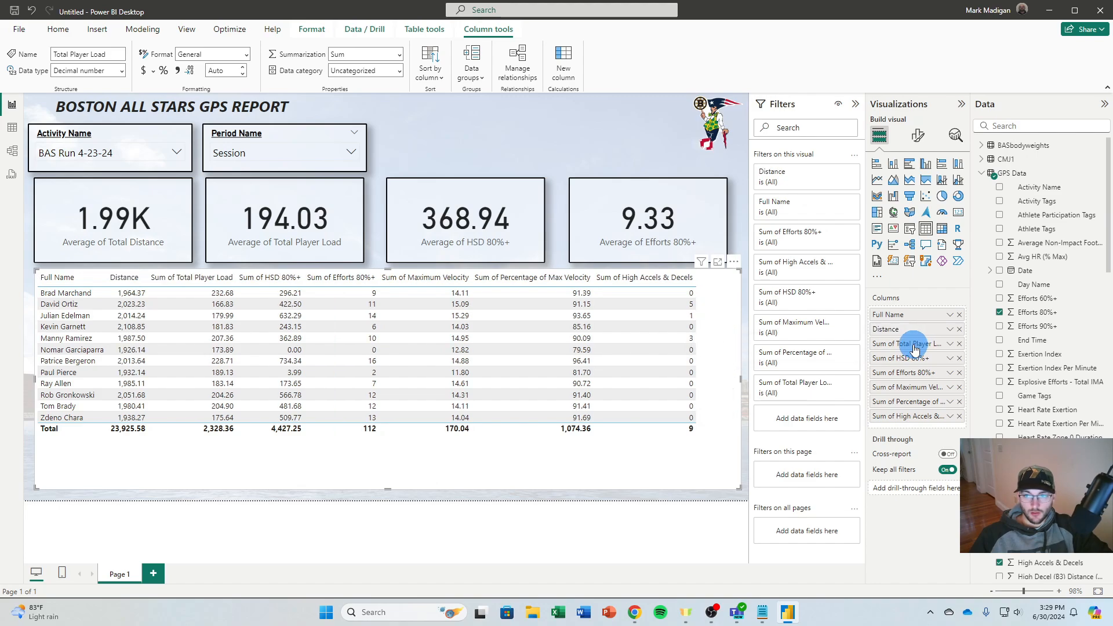
double_click(915, 346)
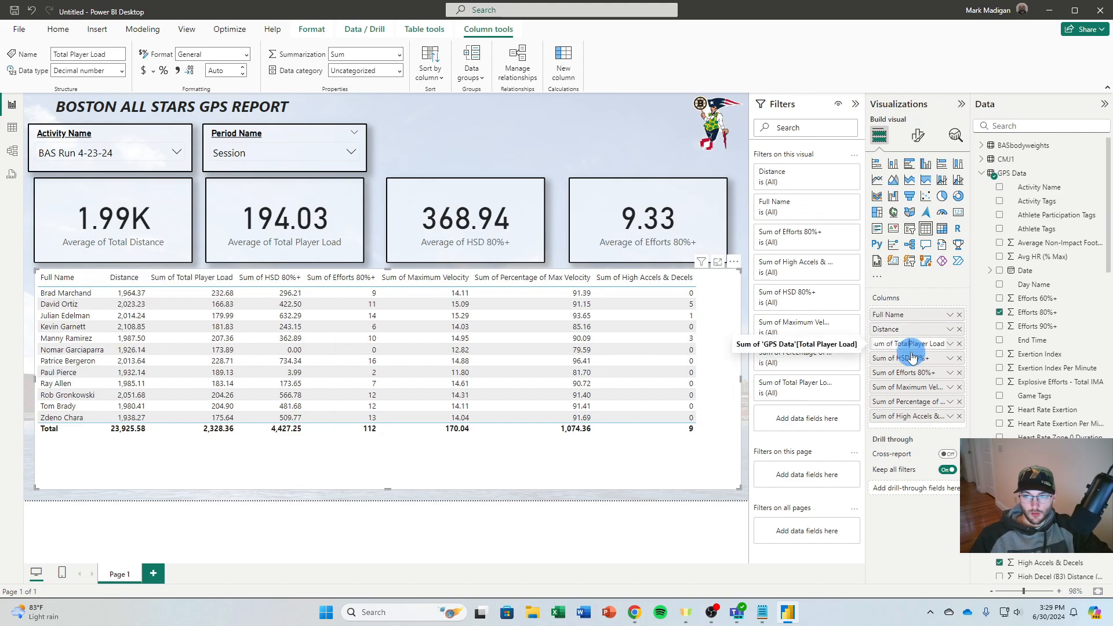
key("BackSpace")
key("BackSpace")
key("BackSpace")
key("Return")
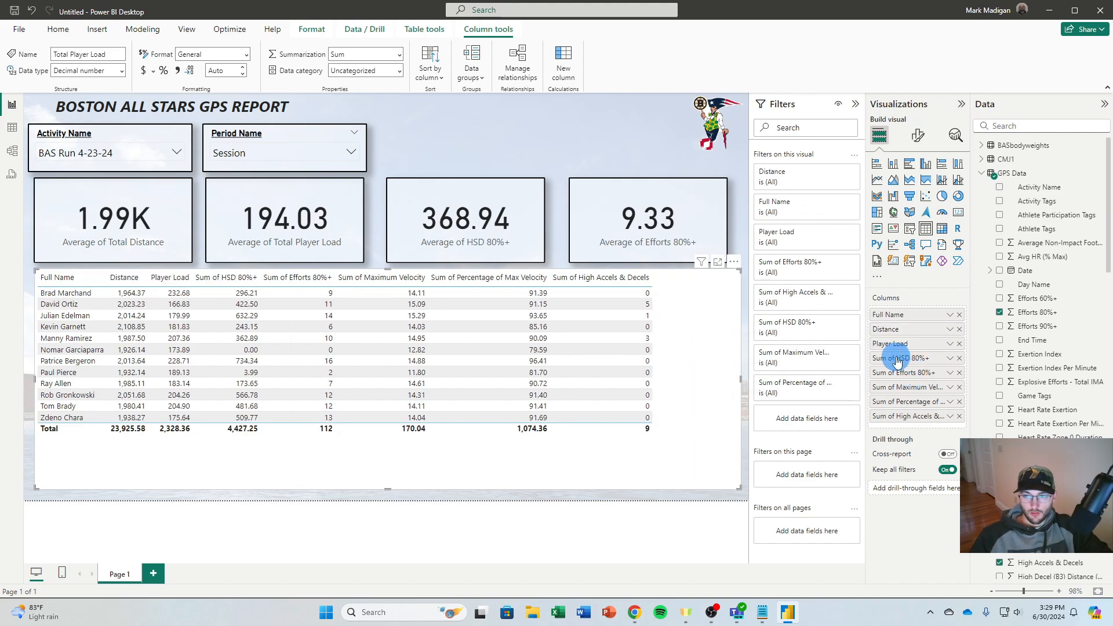
Rename the next two table columns as "HSD 80%+" and "Efforts 80%+", dropping the "Sum of" prefix
double_click(898, 358)
key("BackSpace")
key("BackSpace")
key("BackSpace")
key("BackSpace")
key("BackSpace")
key("BackSpace")
key("BackSpace")
key("Return")
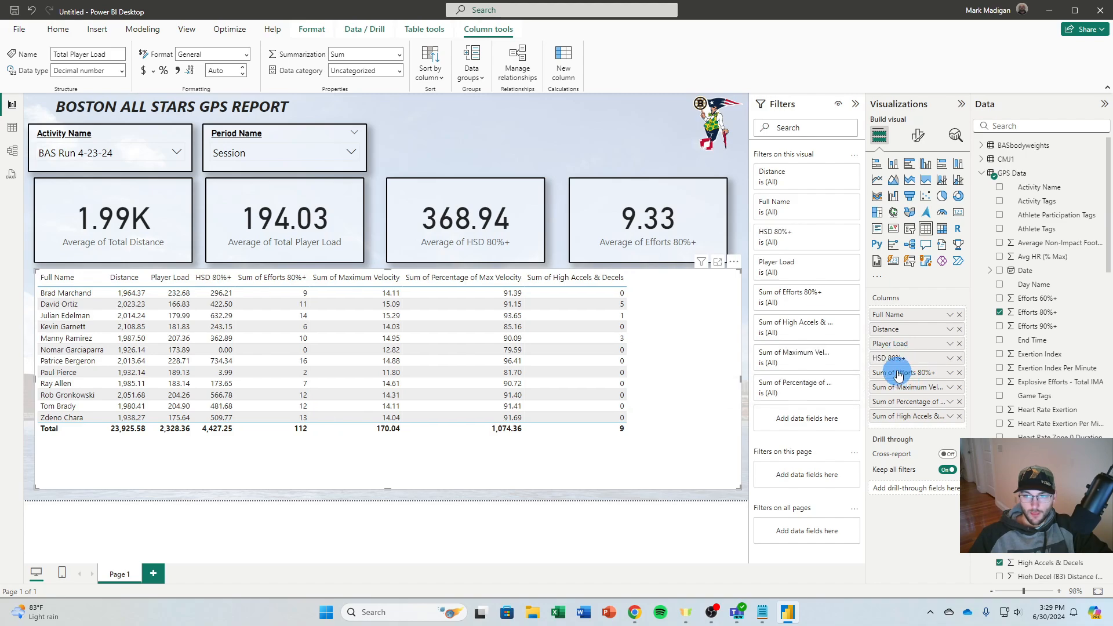
key("BackSpace")
key("BackSpace")
key("BackSpace")
key("BackSpace")
key("BackSpace")
key("BackSpace")
key("BackSpace")
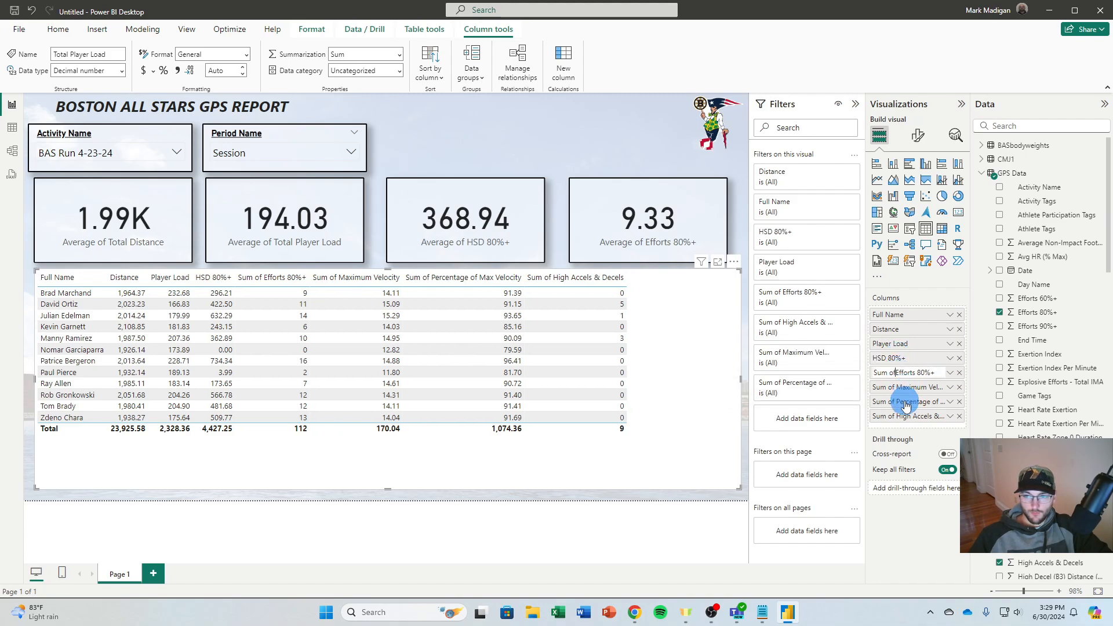
key("Return")
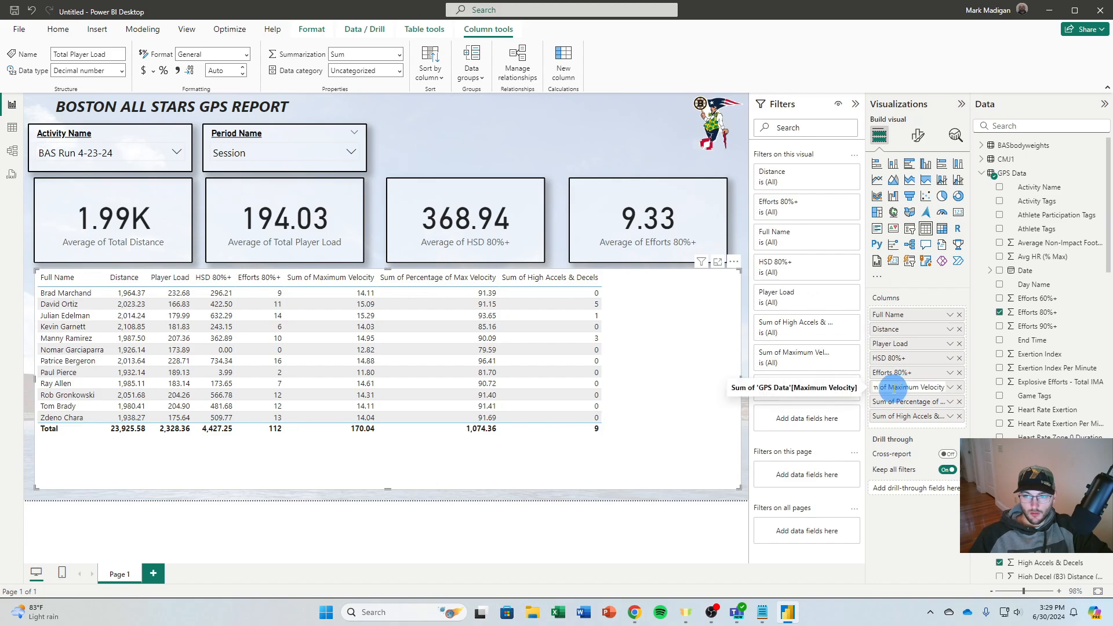
Change the aggregation of the table's Maximum Velocity column to Maximum
left_click(658, 457)
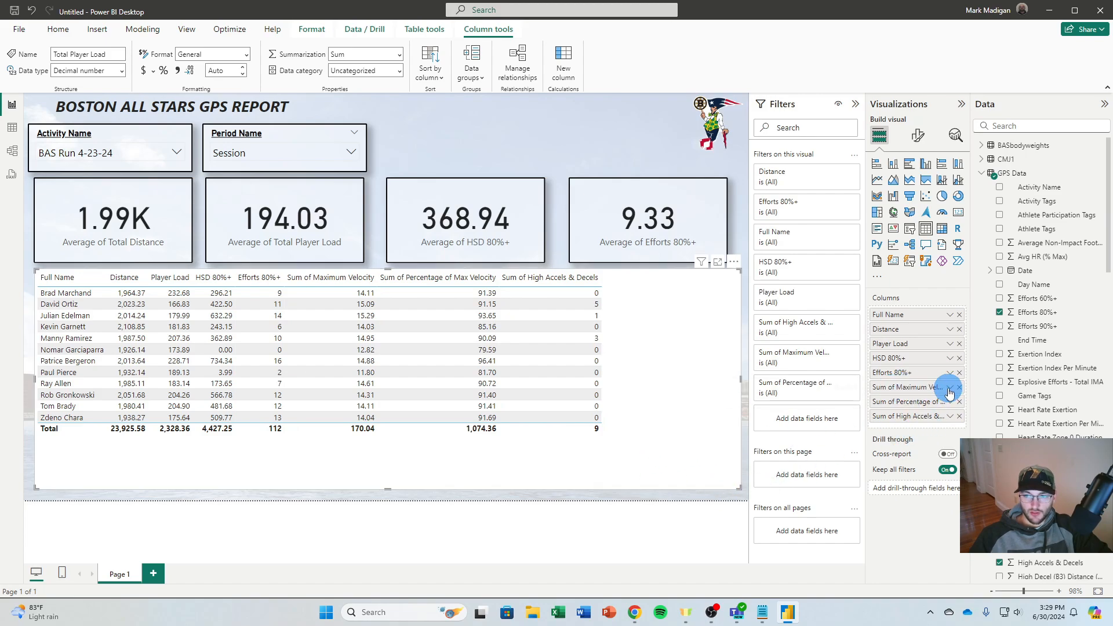
left_click(949, 393)
left_click(1015, 283)
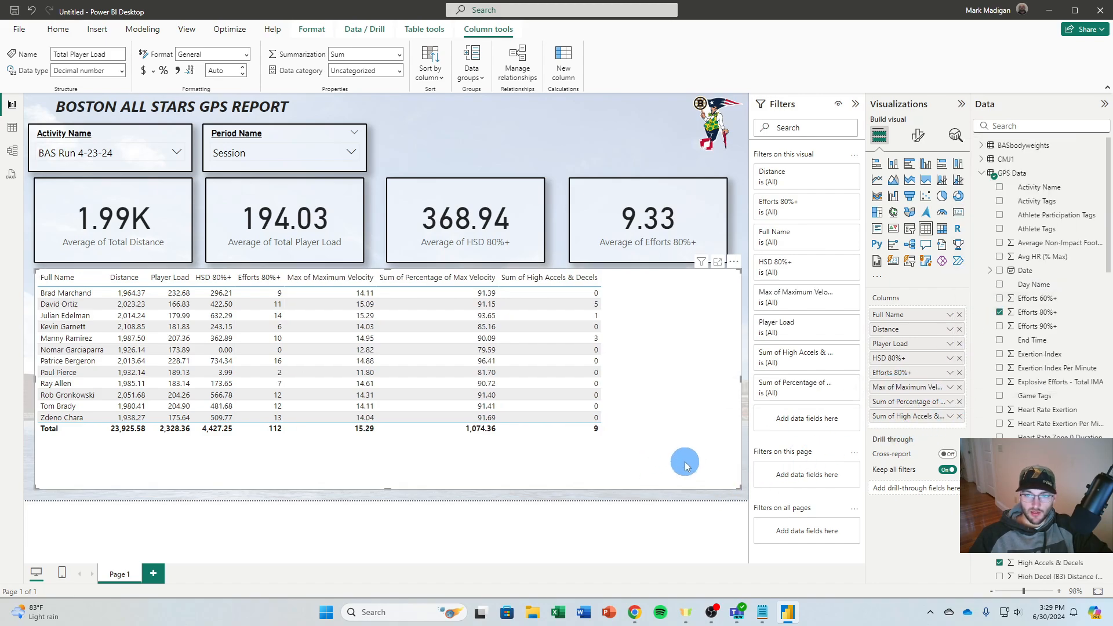
Rename the table's Maximum Velocity column as "Max Velocity"
double_click(908, 389)
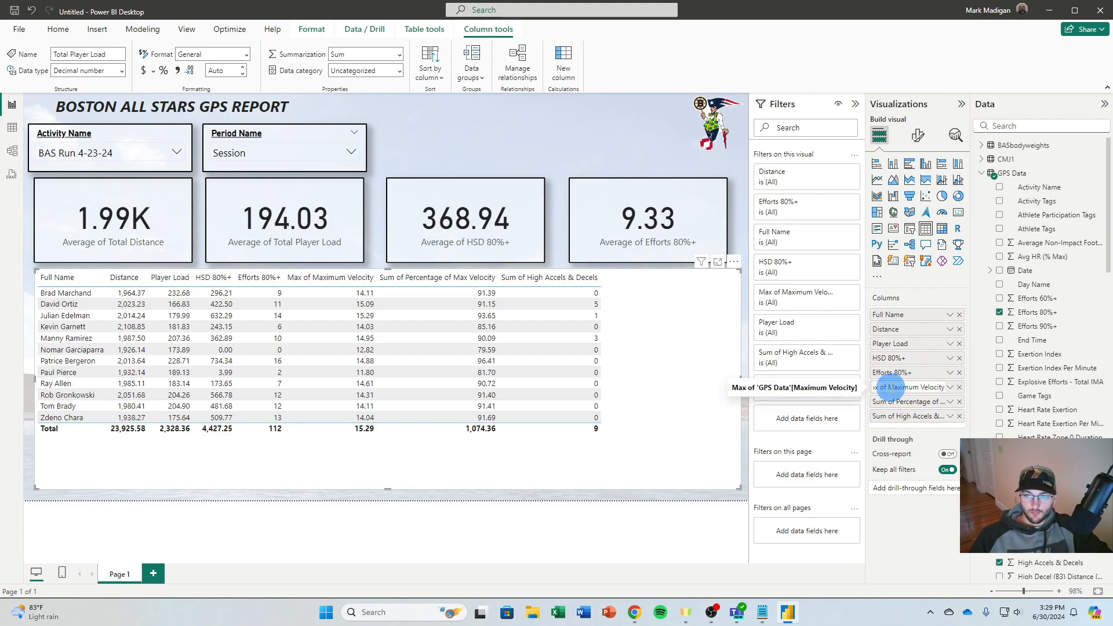
left_click(889, 387)
key("BackSpace")
key("BackSpace")
key("BackSpace")
key("BackSpace")
key("BackSpace")
key("BackSpace")
key("BackSpace")
left_click(905, 388)
key("BackSpace")
key("BackSpace")
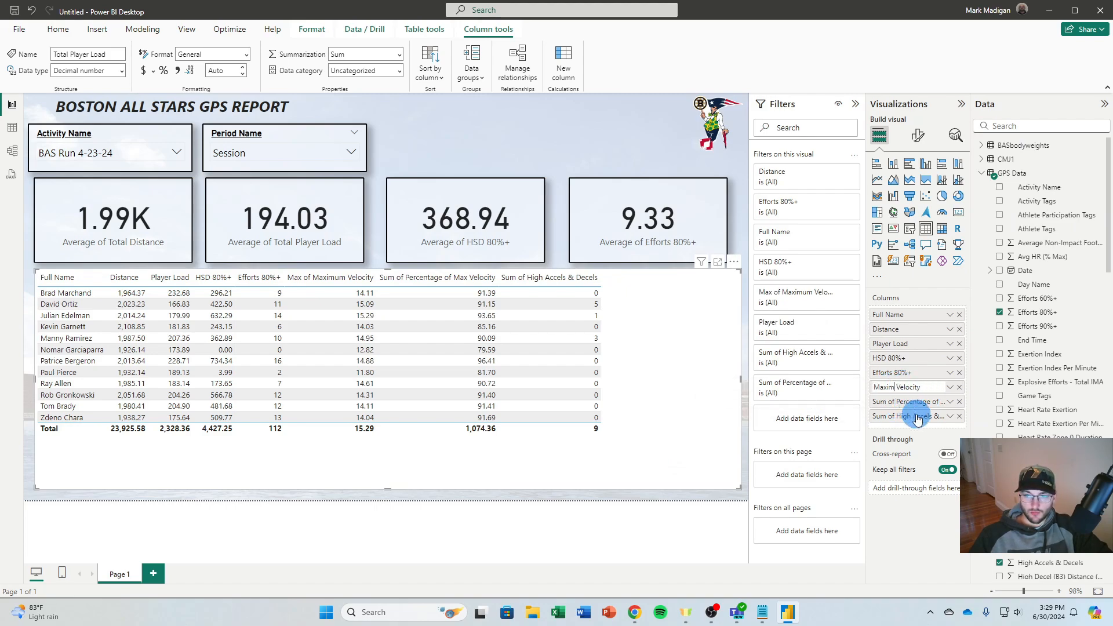
key("BackSpace")
key("BackSpace")
key("Return")
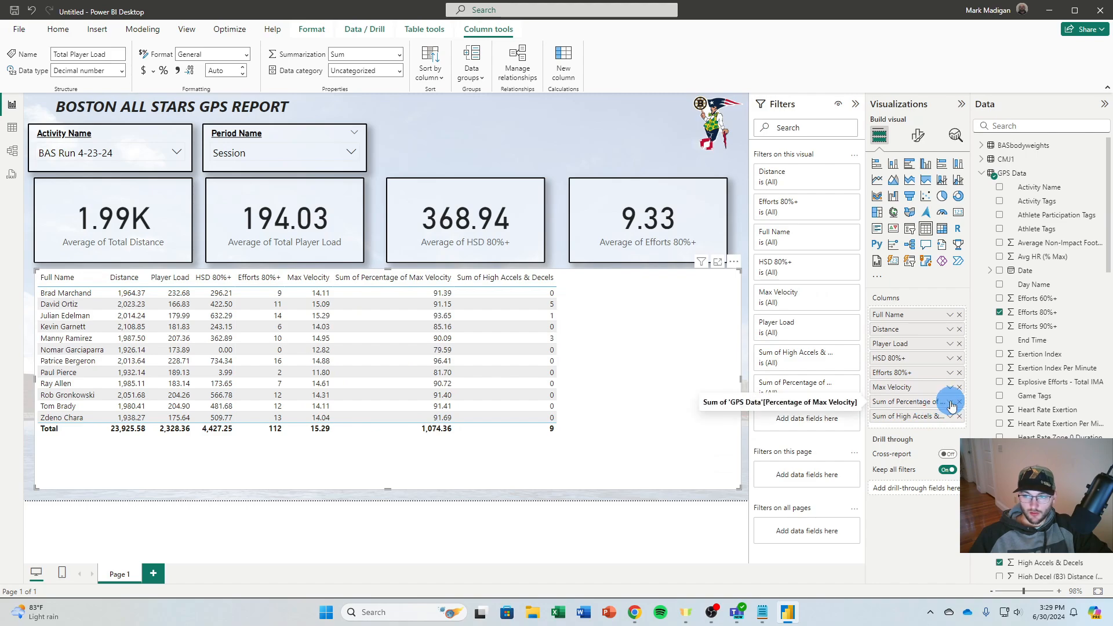
Rename the last two table columns as "% of Max Velocity" and "High Accels & Decels"
left_click(950, 403)
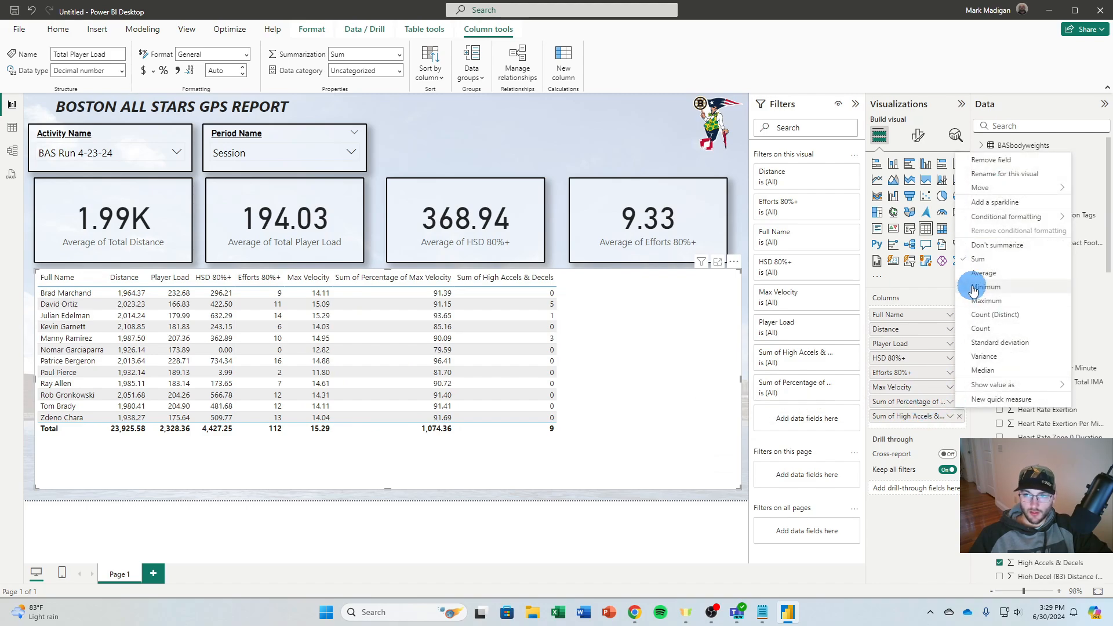
left_click(914, 401)
double_click(915, 401)
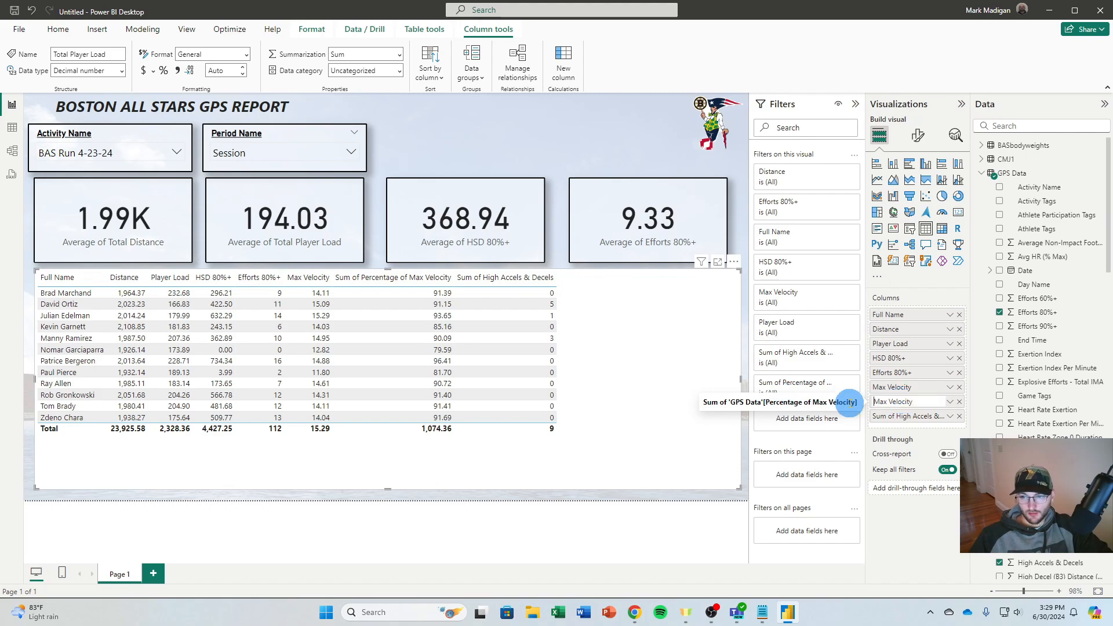
type("% ")
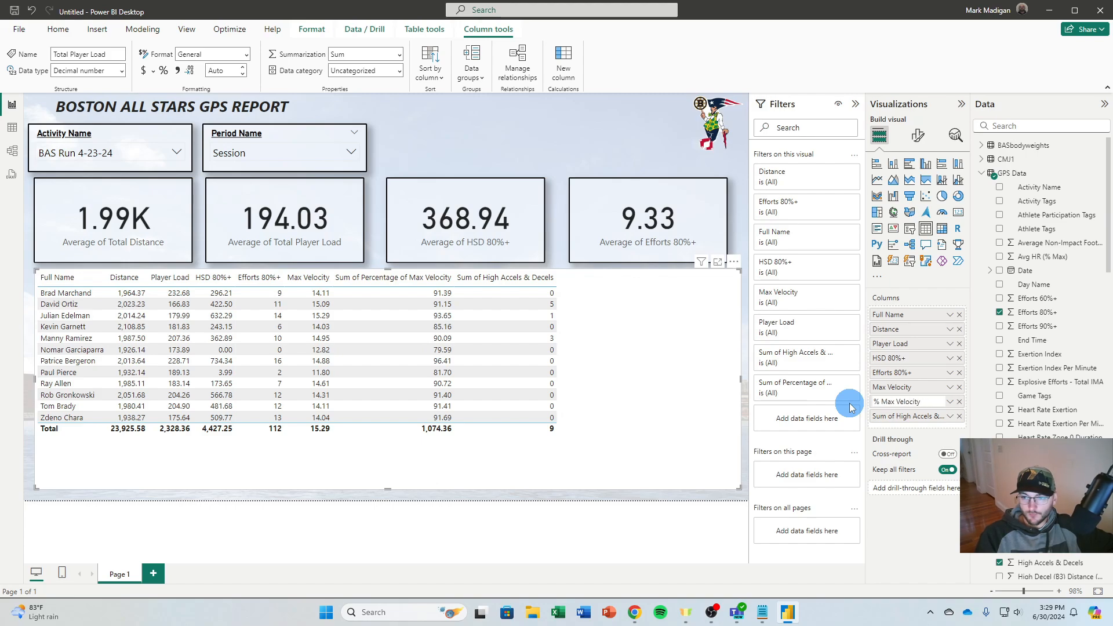
type("of")
key("Return")
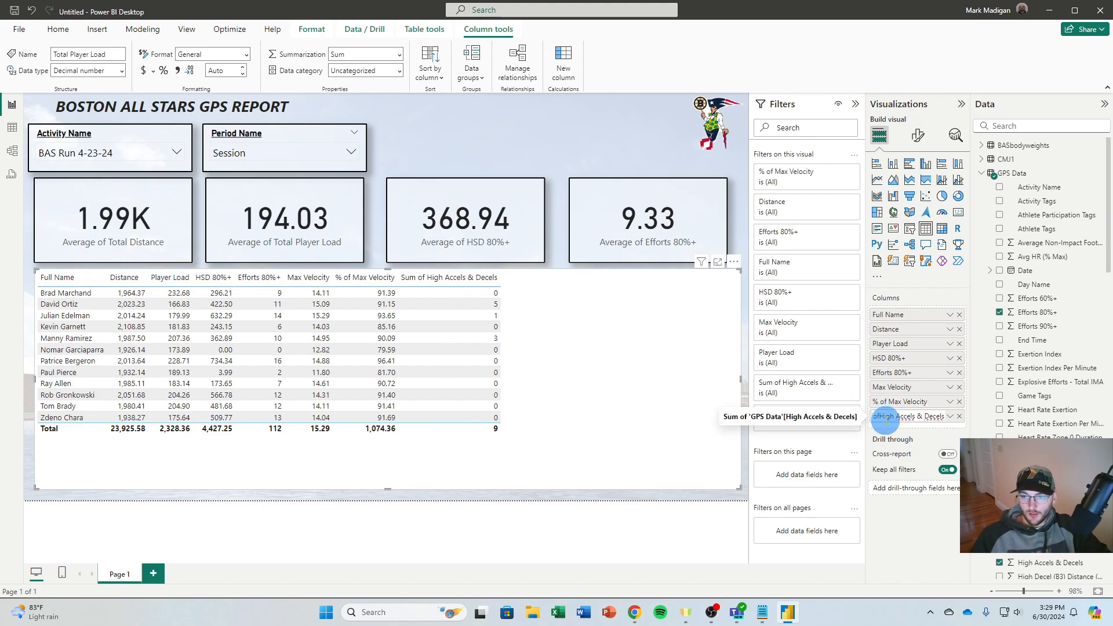
key("Return")
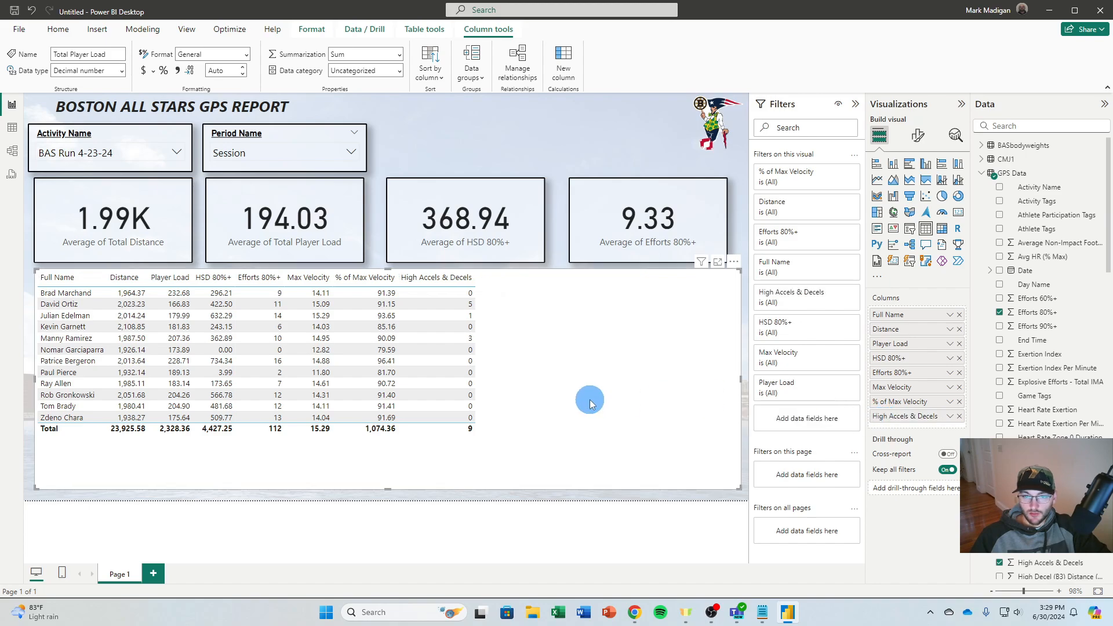
Set the table visual's background transparency to 50%
left_click(919, 135)
left_click(917, 188)
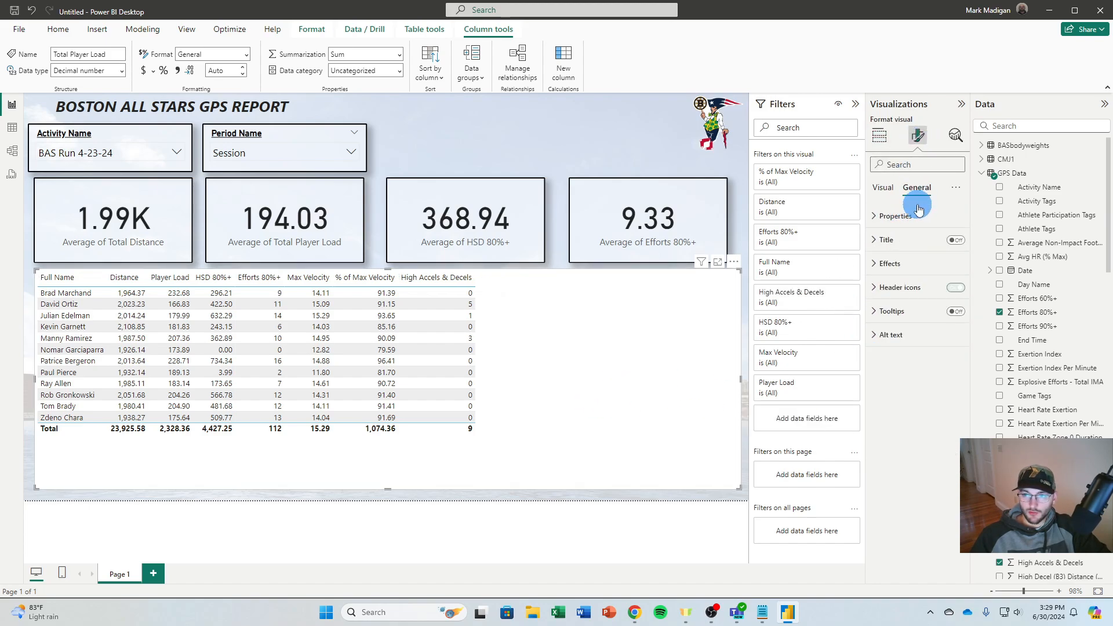
left_click(890, 264)
left_click(893, 307)
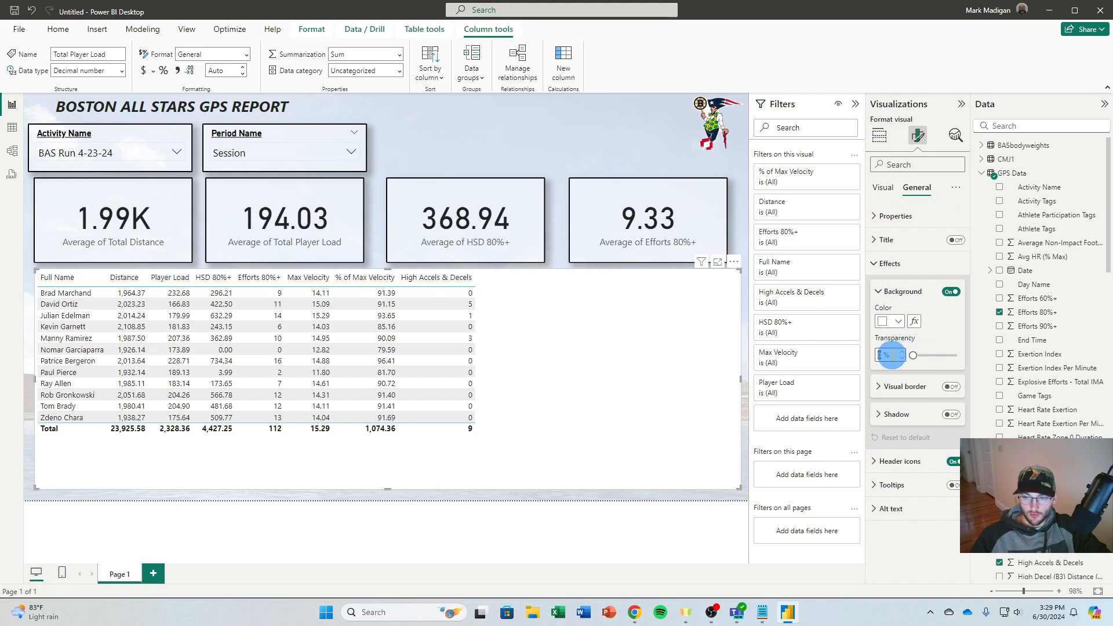
type("50")
key("Return")
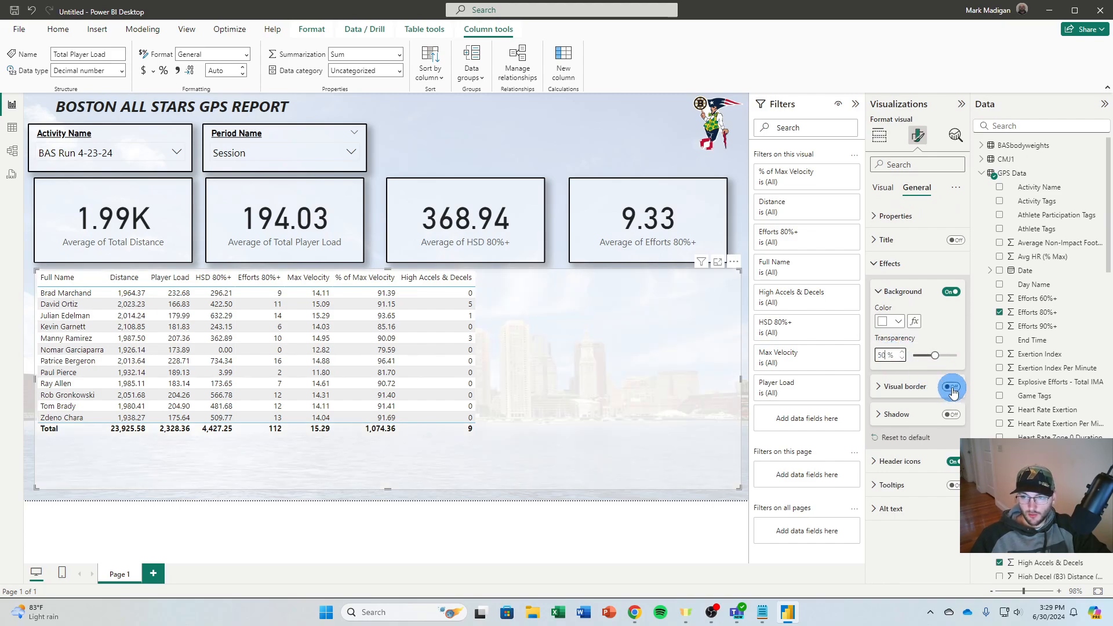
Turn on a black visual border 2 px wide and a shadow for the table
left_click(952, 387)
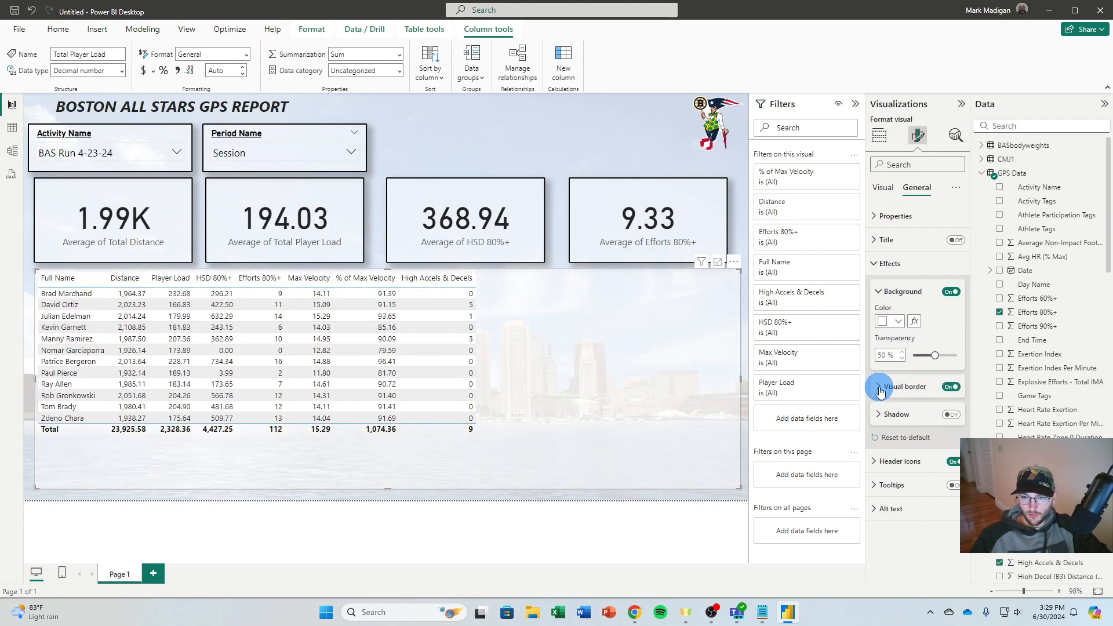
left_click(879, 388)
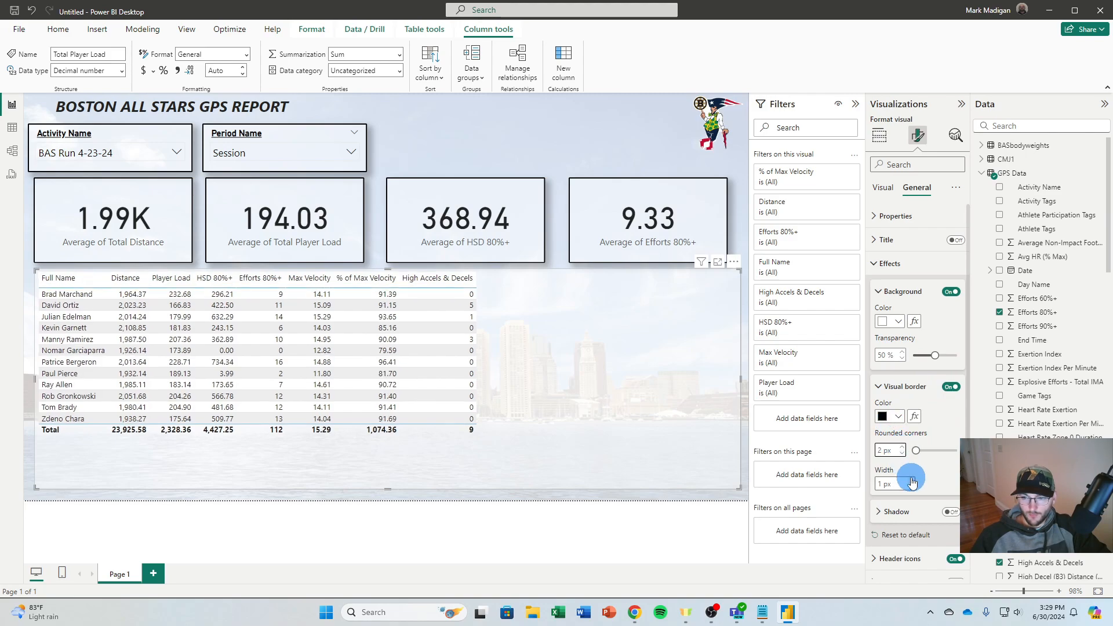
left_click(950, 513)
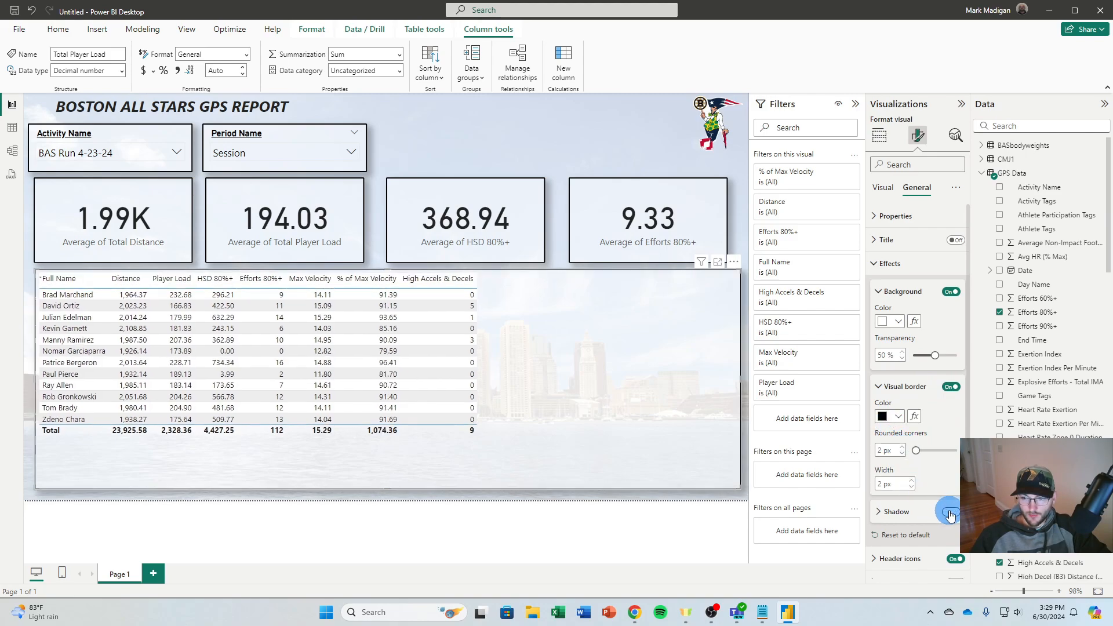
left_click(875, 264)
Set the font size of the table's values to 12 and their text color to black
left_click(884, 188)
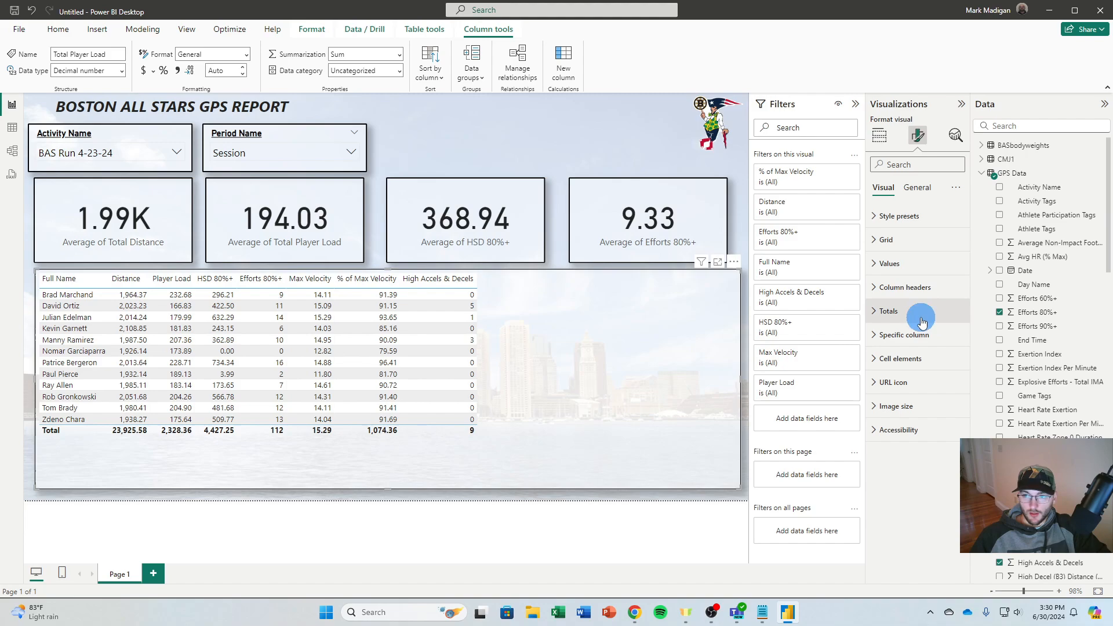
left_click(873, 313)
left_click(874, 312)
left_click(876, 265)
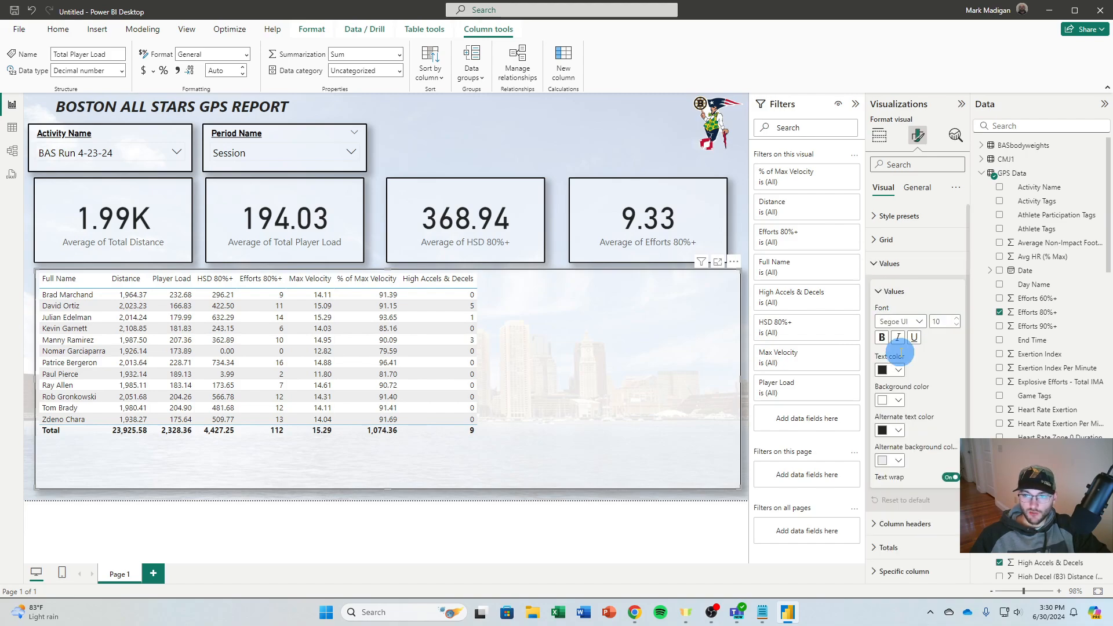
left_click(884, 340)
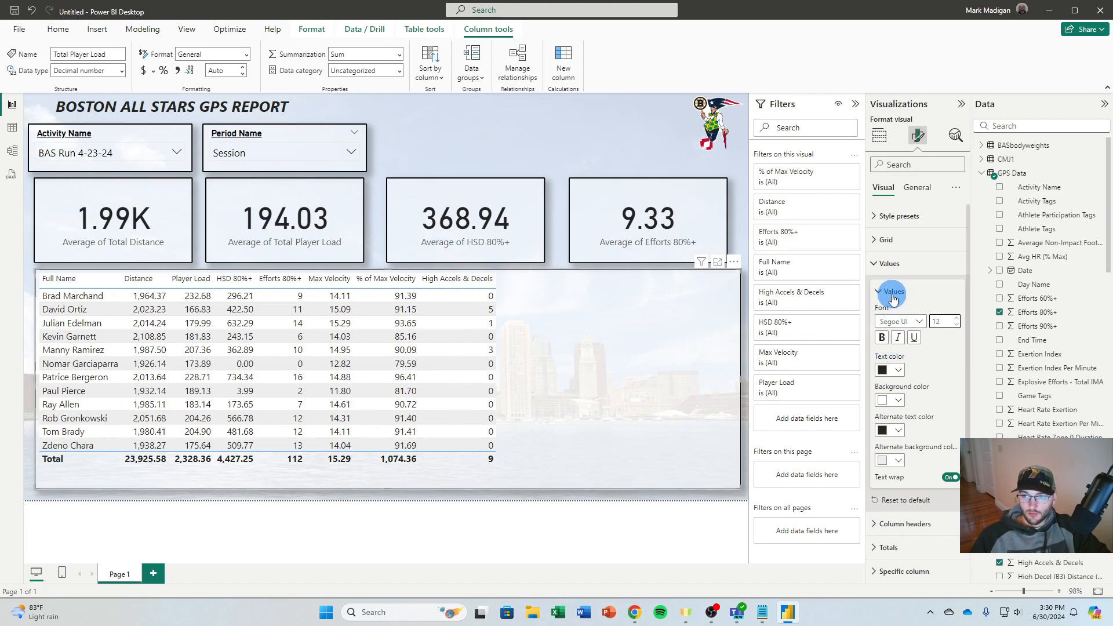
left_click(876, 264)
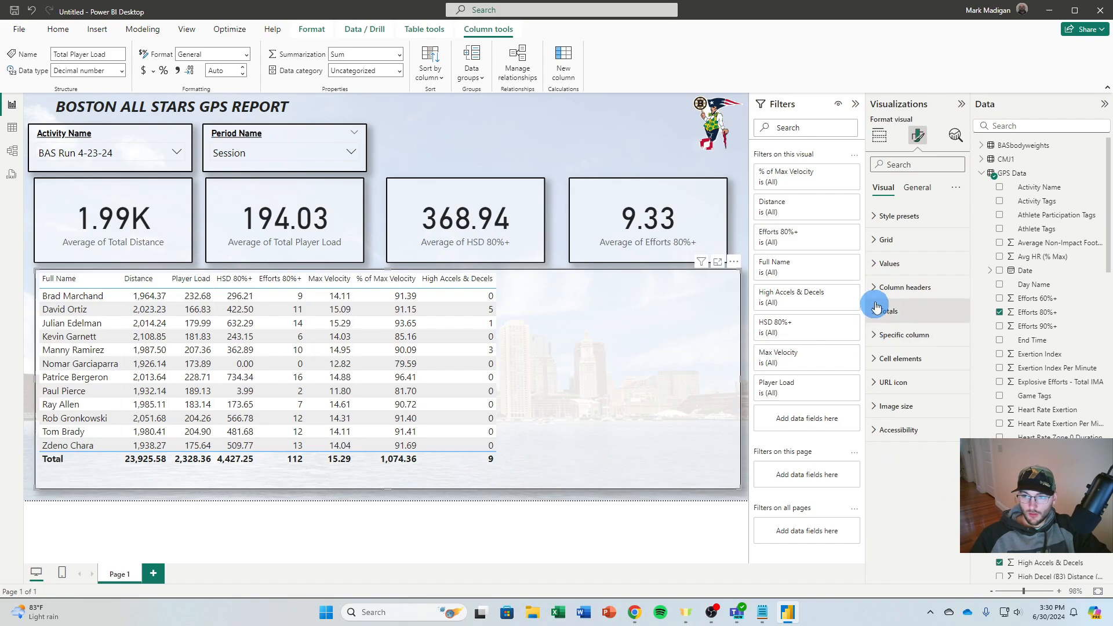
Center the table's column headers and make their text bold and italic
left_click(902, 288)
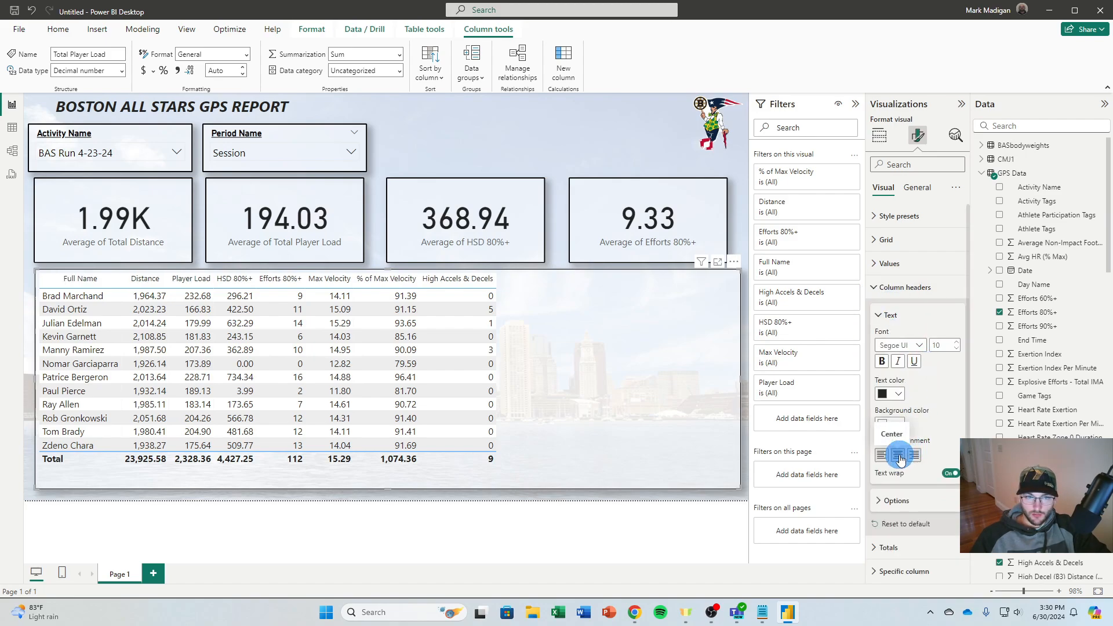
left_click(885, 363)
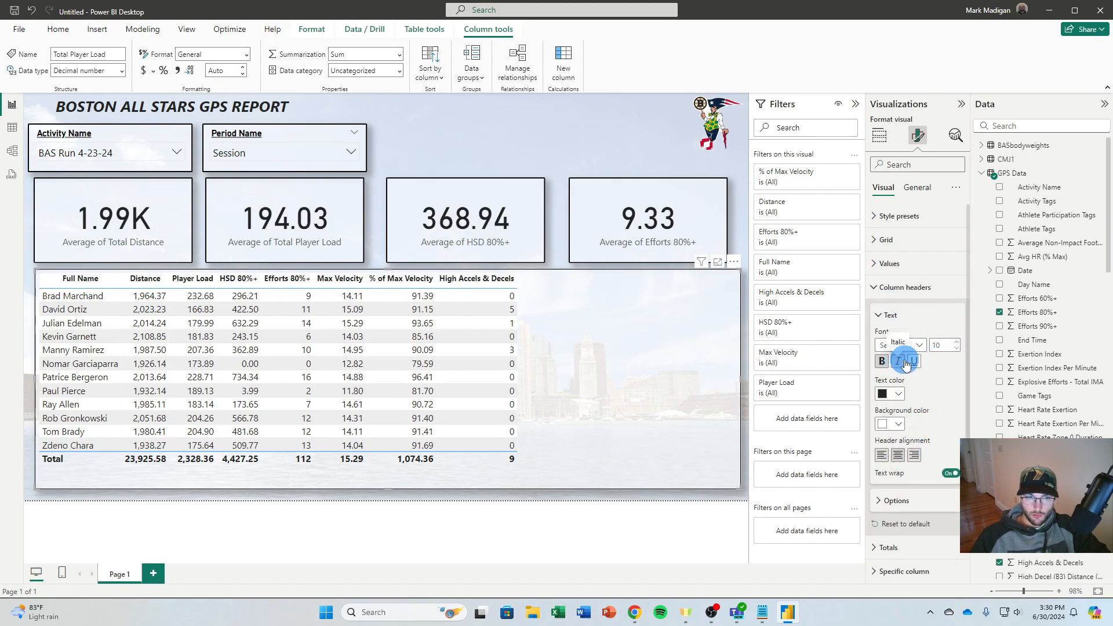
left_click(907, 362)
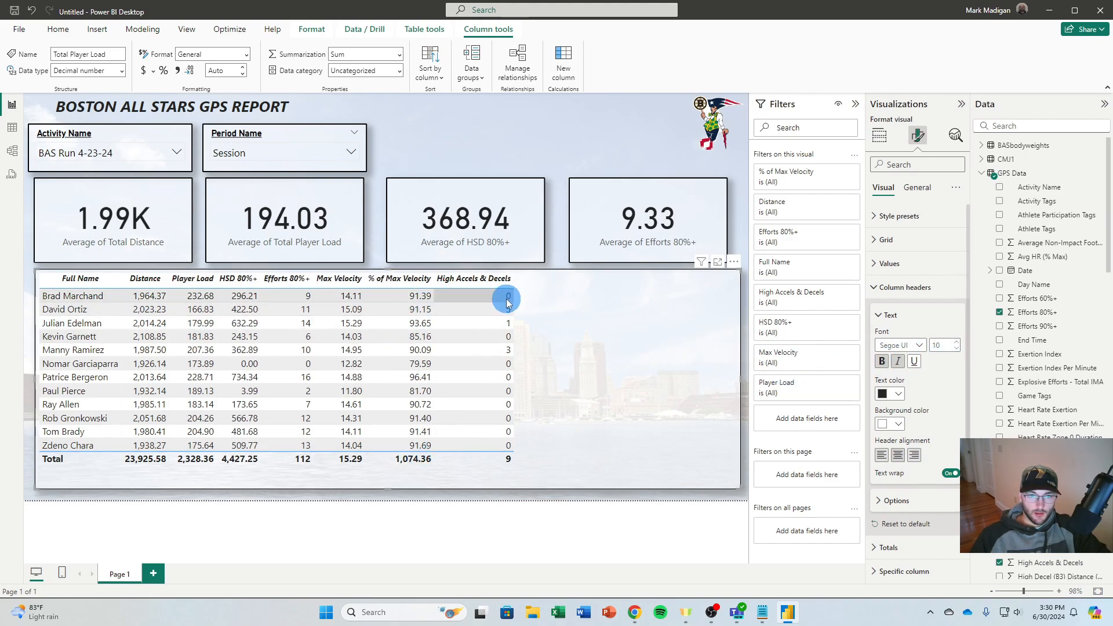
left_click(904, 287)
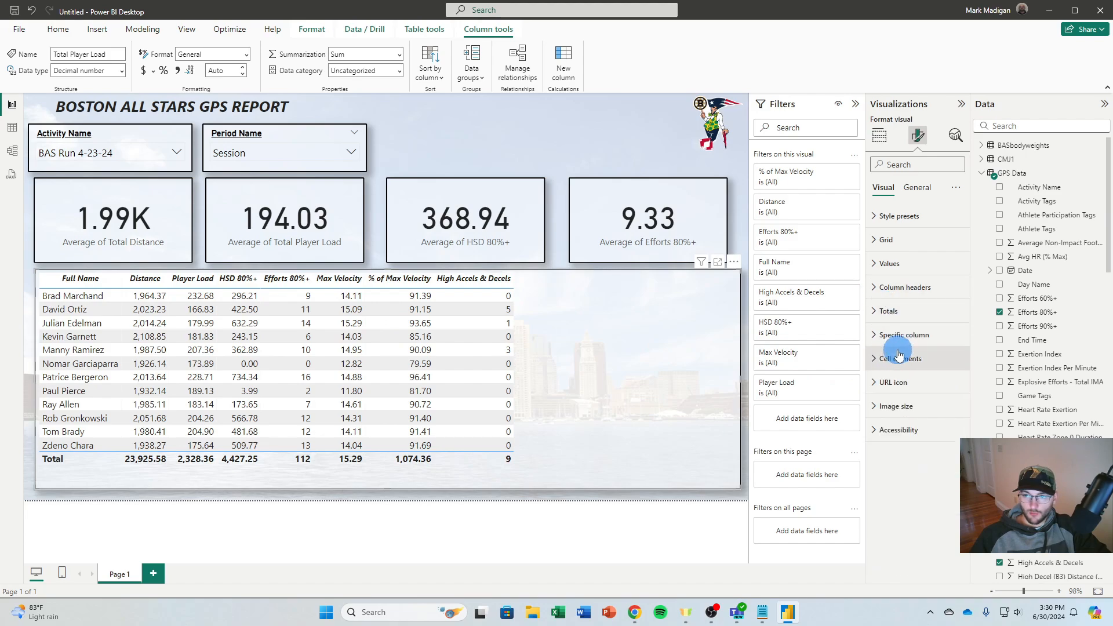
Center the values of the High Accels & Decels column using column-specific formatting
left_click(886, 335)
left_click(916, 394)
left_click(903, 421)
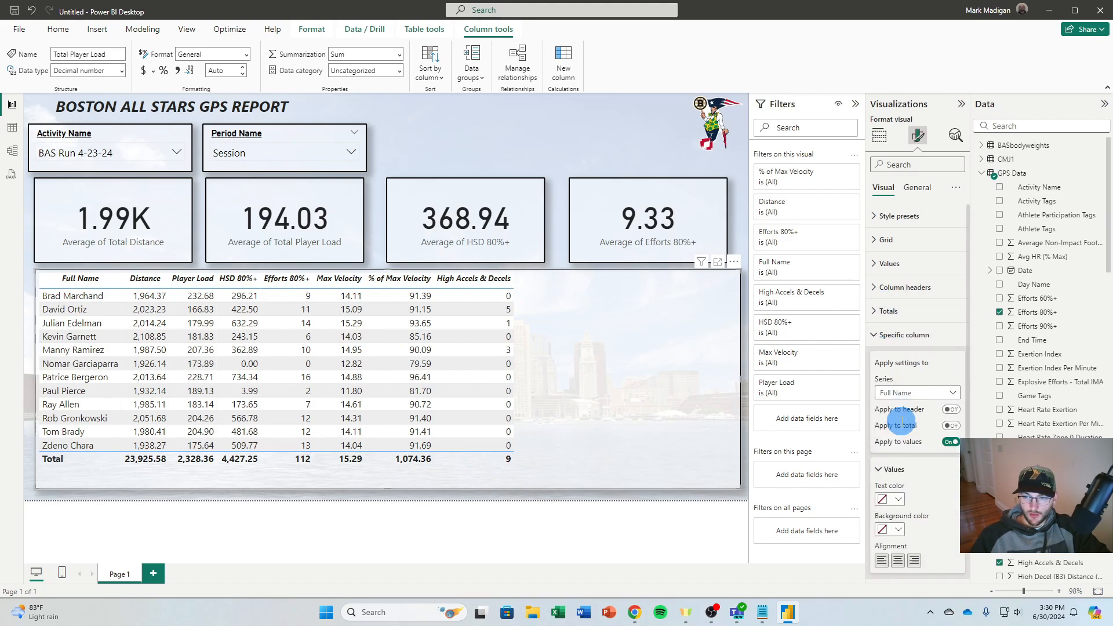
left_click(899, 560)
left_click(911, 397)
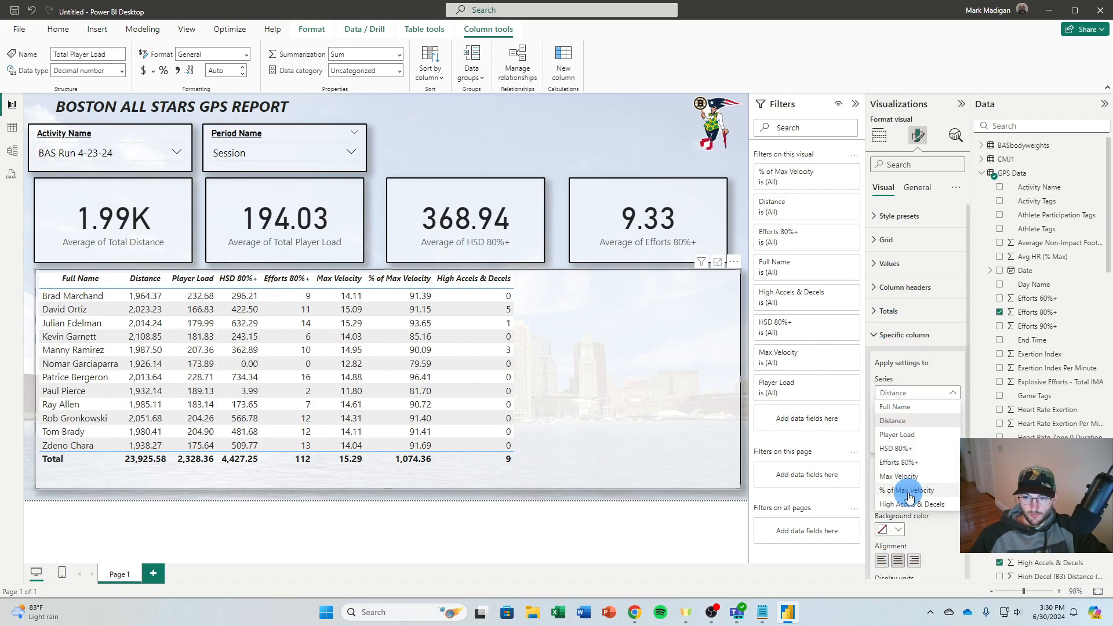
left_click(911, 505)
Center the values of the % of Max Velocity, Max Velocity and Efforts 80%+ columns using column-specific formatting
left_click(893, 394)
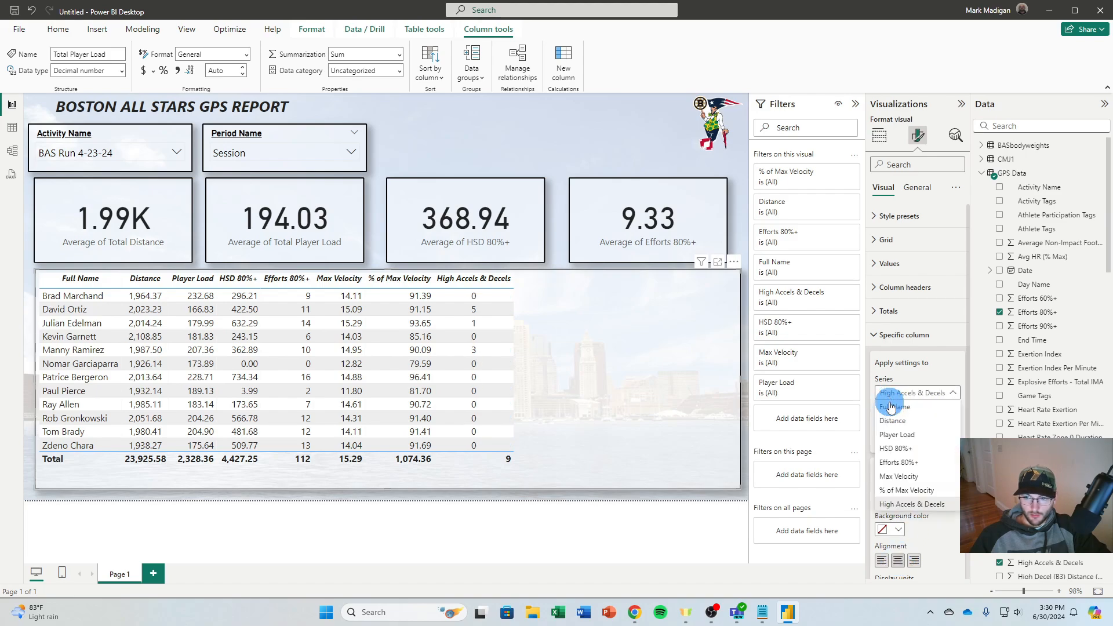
left_click(907, 491)
left_click(887, 393)
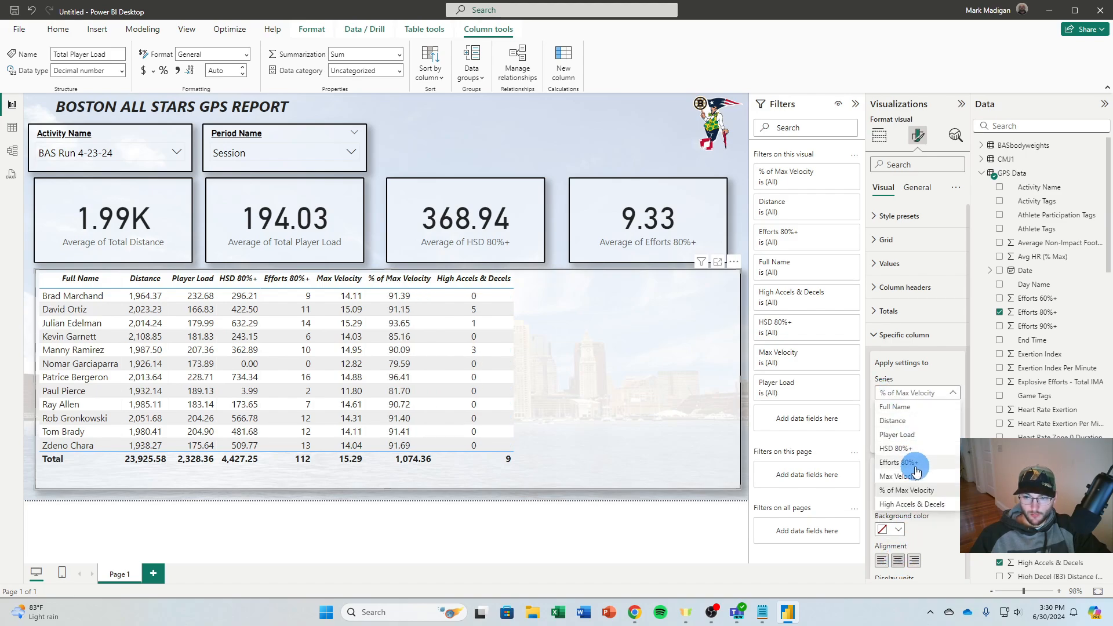
left_click(906, 477)
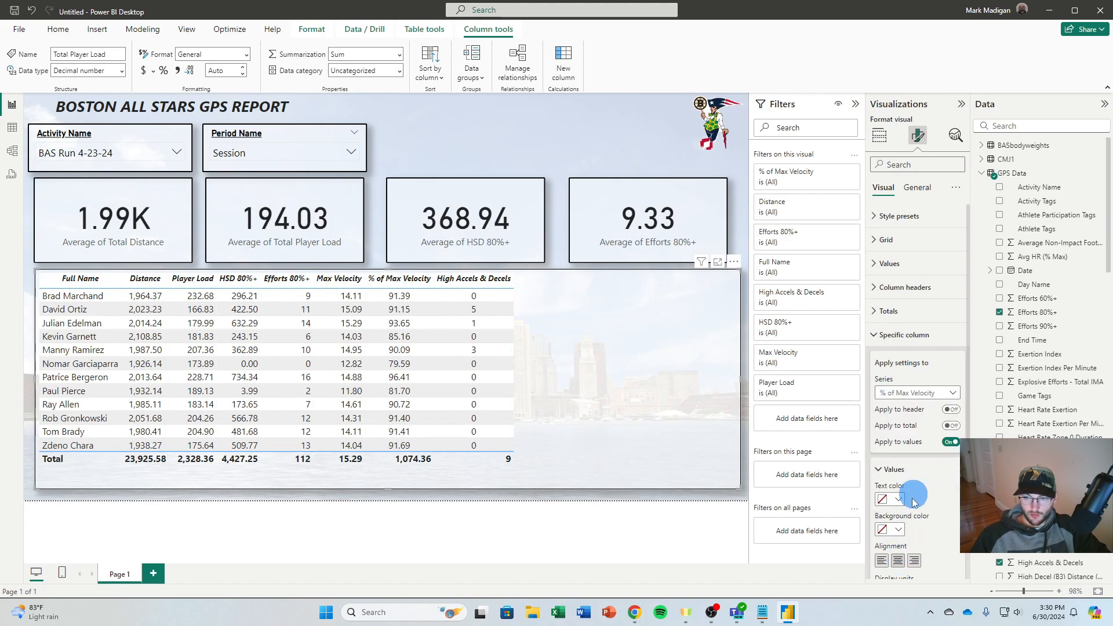
left_click(916, 400)
left_click(905, 463)
left_click(899, 561)
Center the values of the HSD 80%+ and Player Load columns using column-specific formatting and deselect the table
left_click(894, 393)
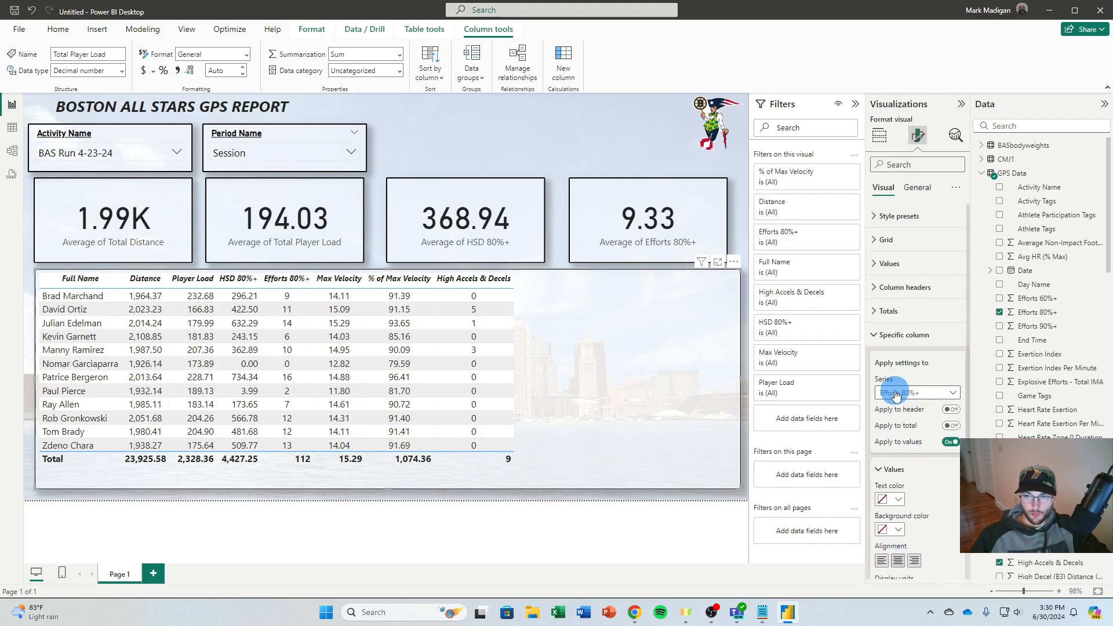
left_click(904, 449)
left_click(899, 557)
left_click(900, 393)
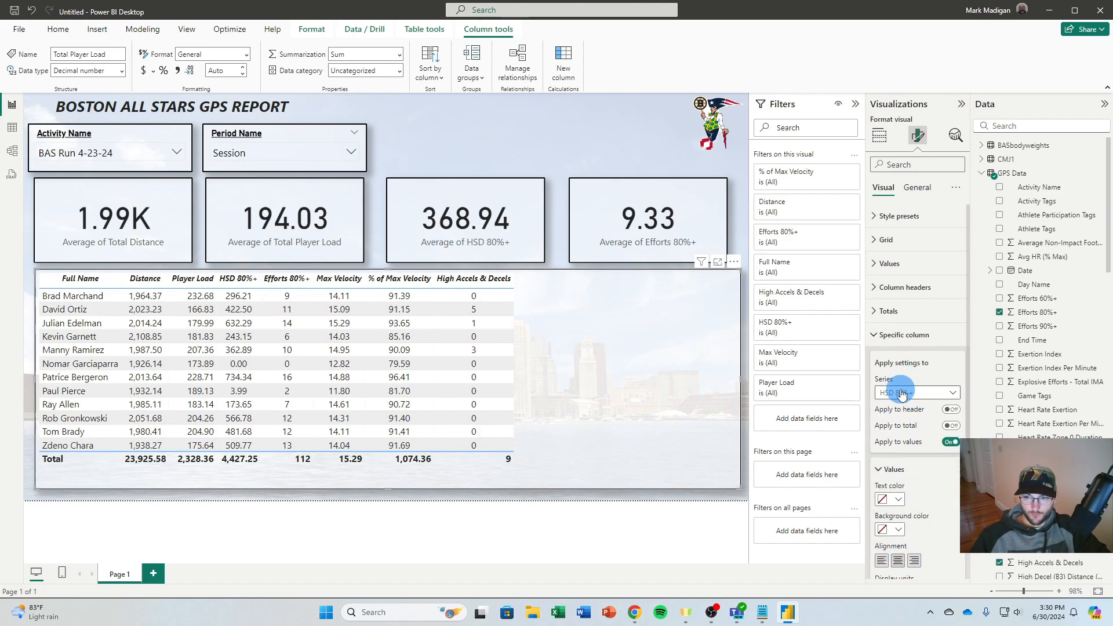
left_click(899, 435)
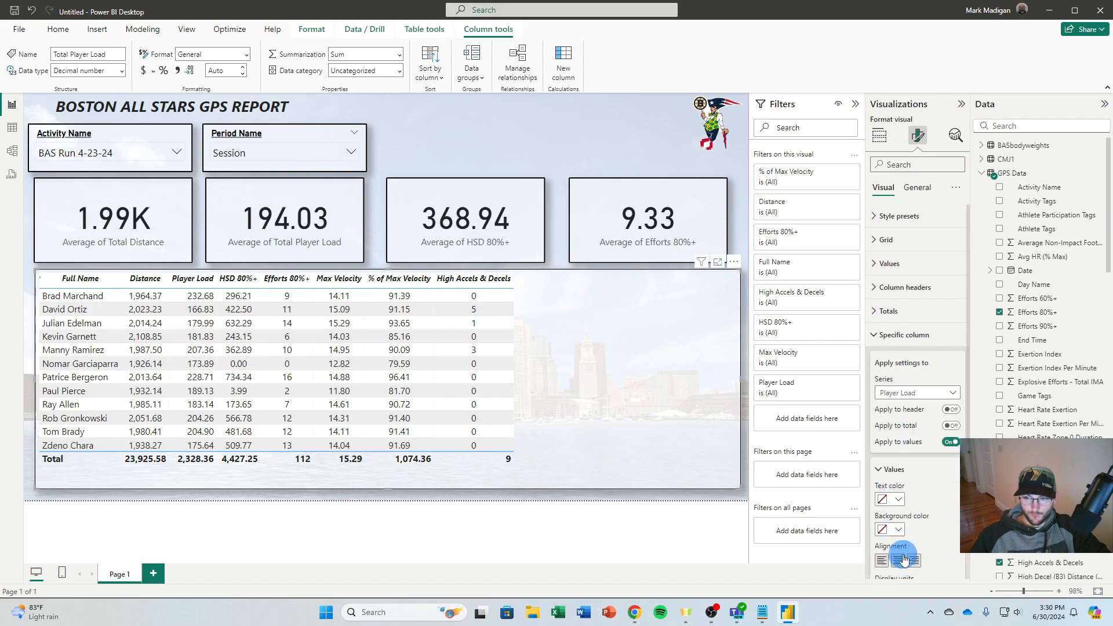
left_click(906, 393)
left_click(896, 520)
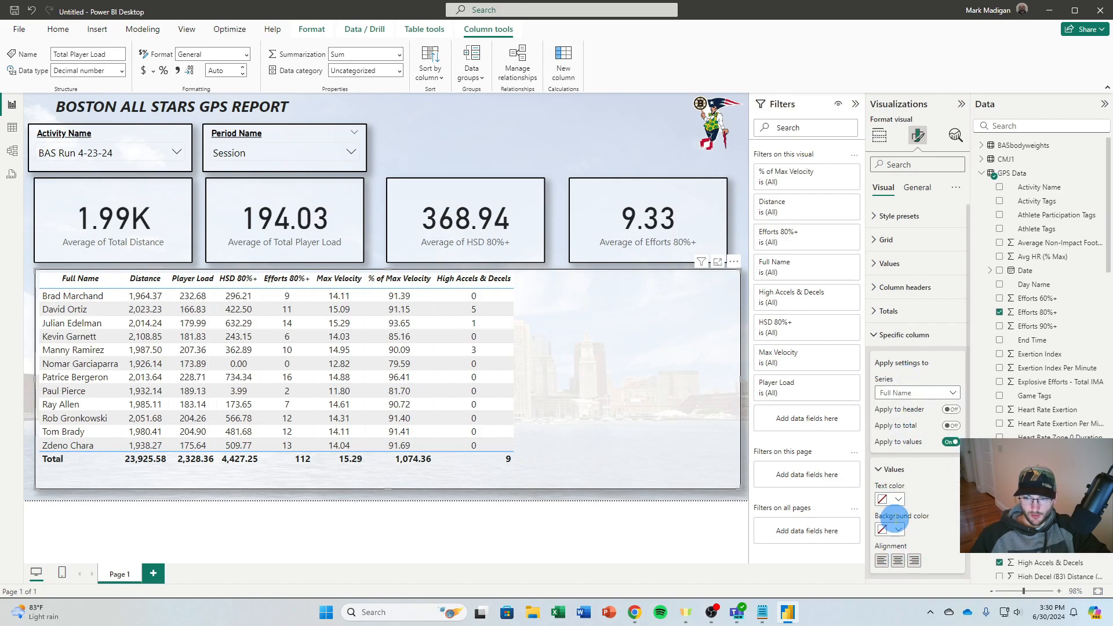
left_click(562, 132)
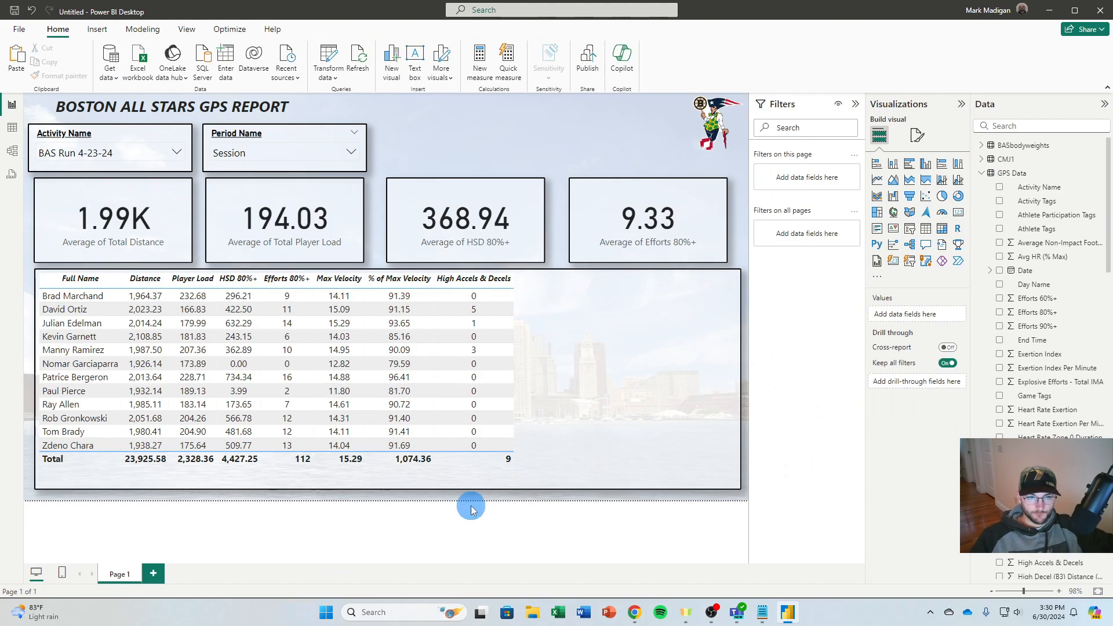
Turn off the totals row of the player table
left_click(638, 480)
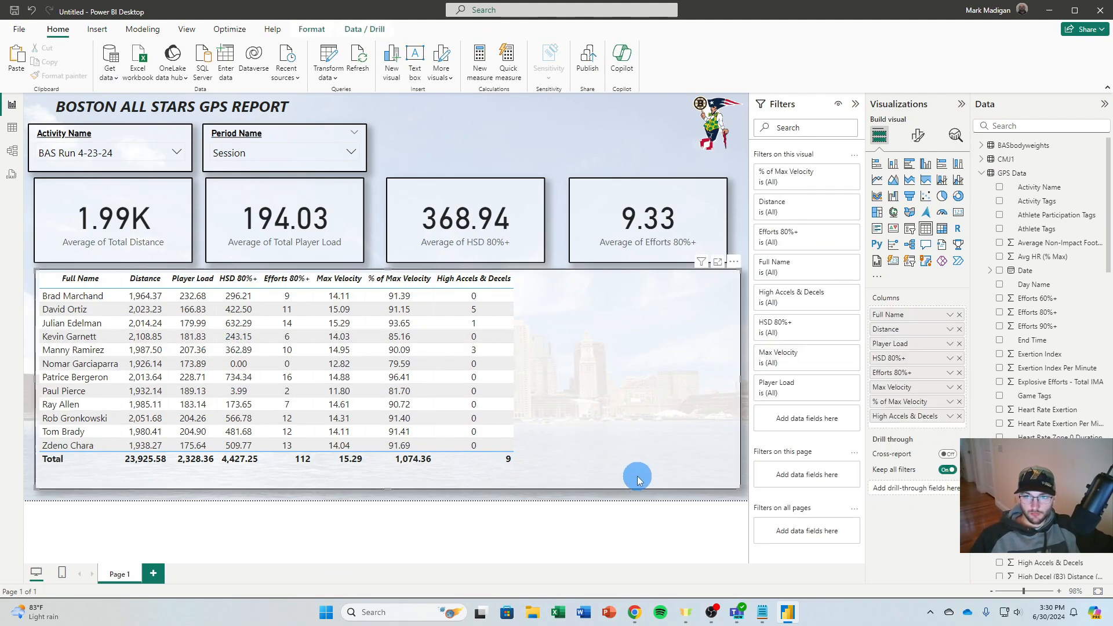
left_click(916, 135)
left_click(905, 311)
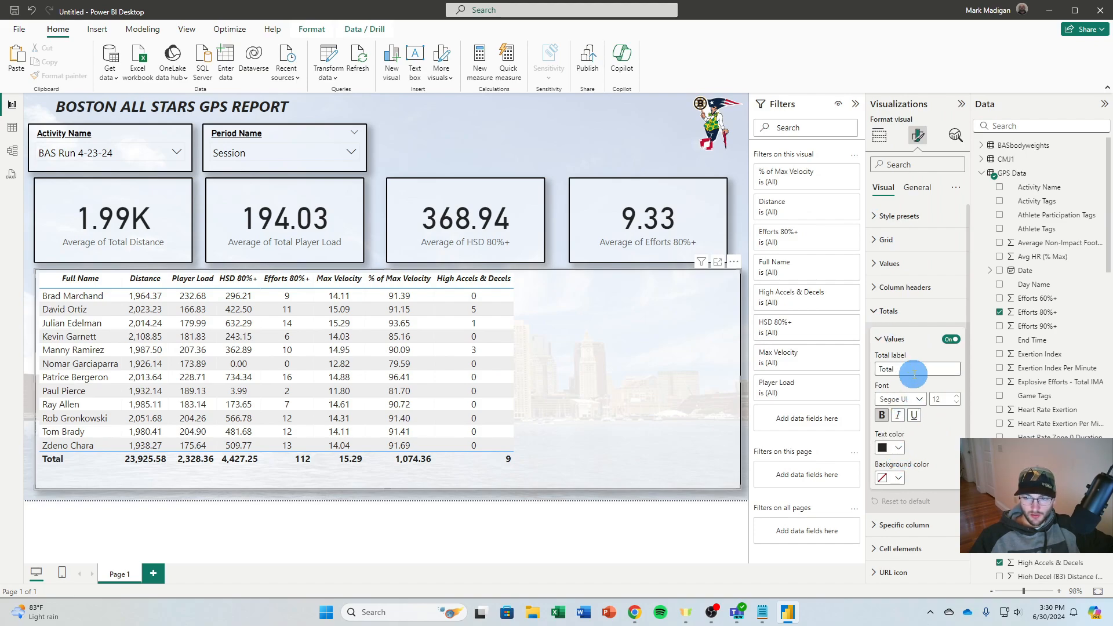
scroll(899, 529, "down", 1)
left_click(884, 258)
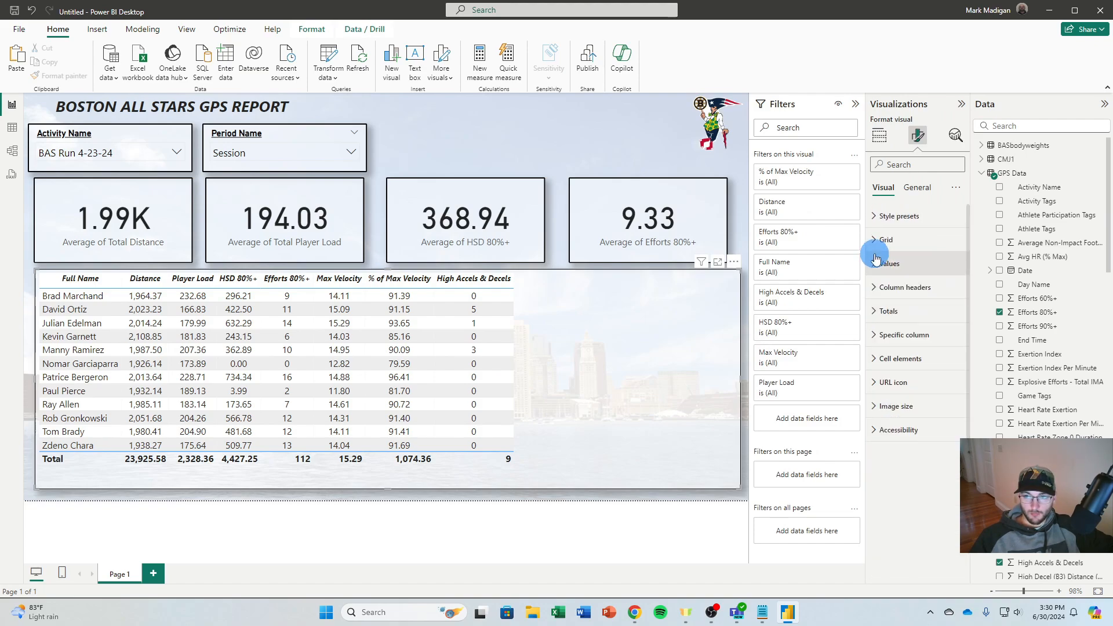
left_click(878, 337)
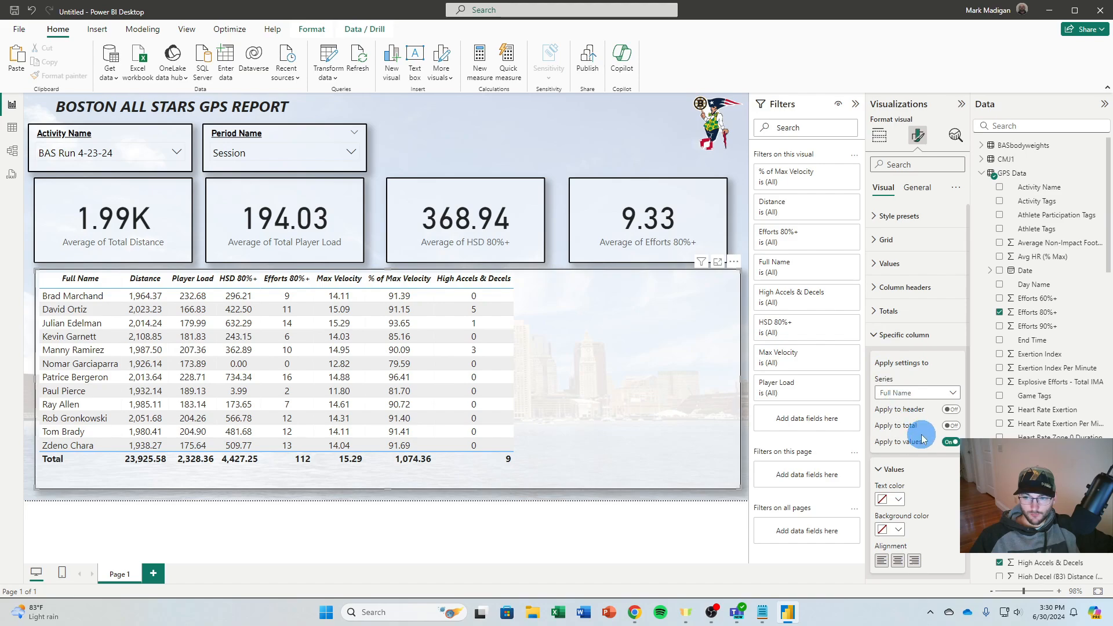
left_click(879, 335)
left_click(887, 311)
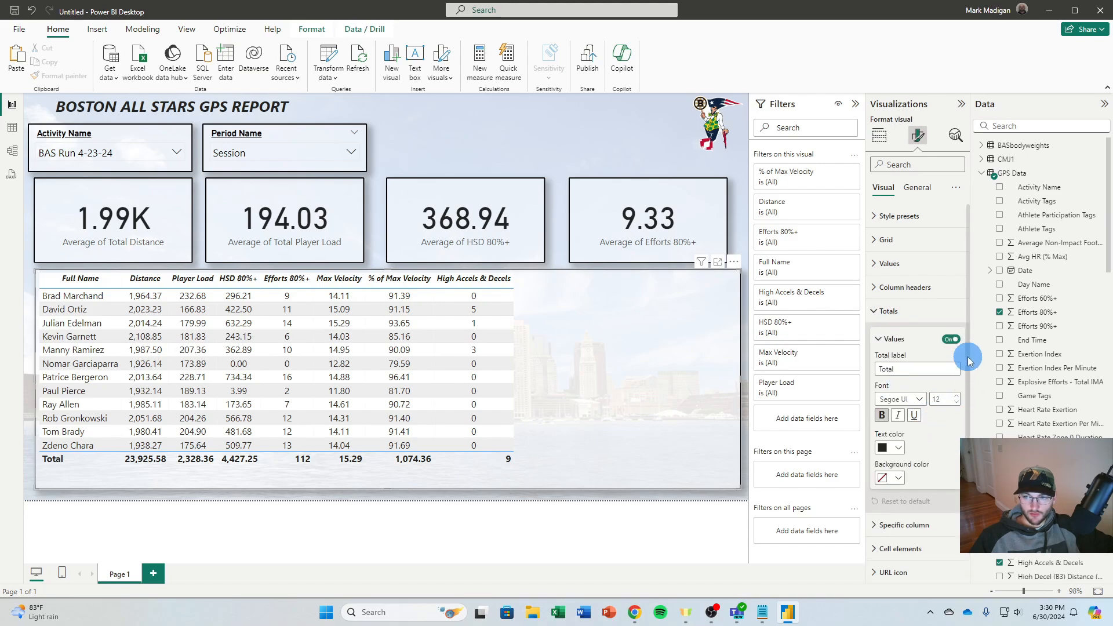
left_click(951, 339)
left_click(586, 266)
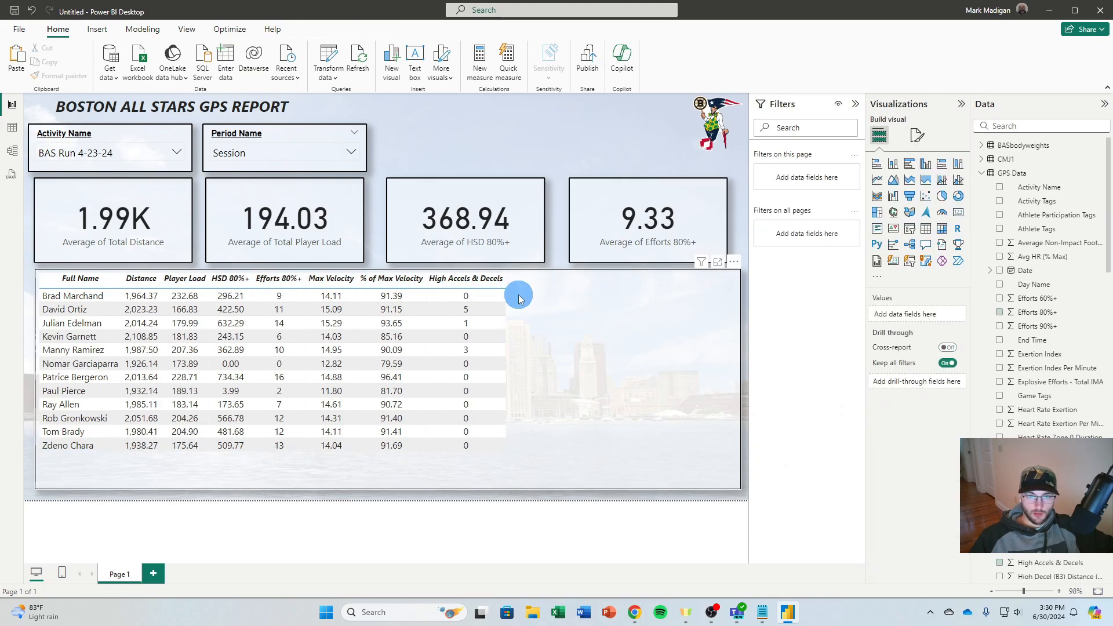
Test the Activity Name slicer by filtering the report to BAS Run 4-11-24 and to BAS vs Los Angeles
left_click(86, 154)
left_click(90, 170)
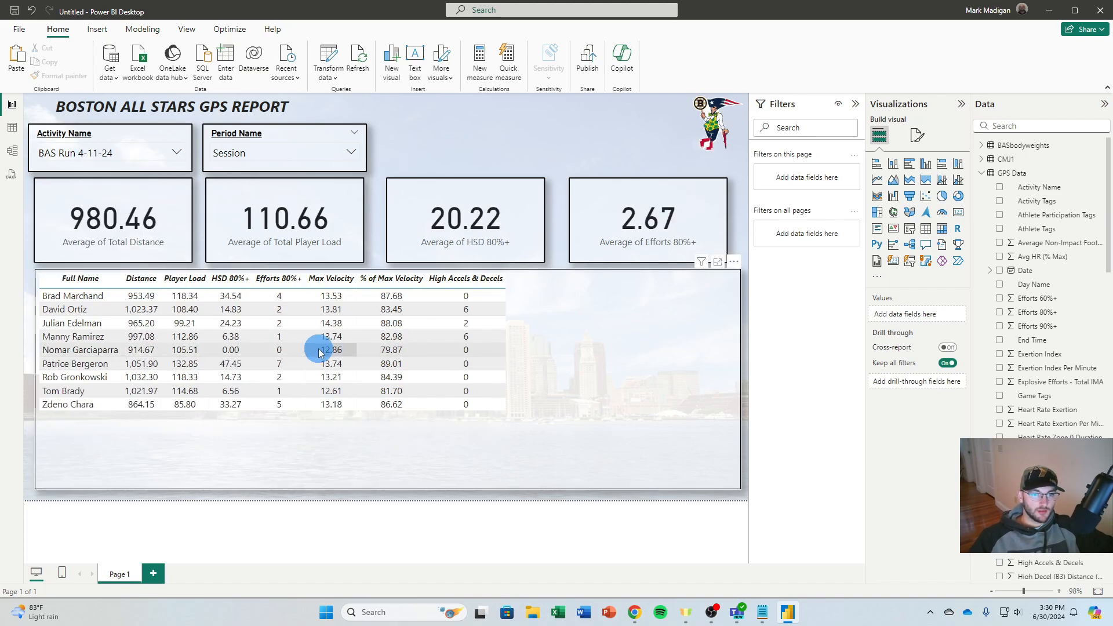
left_click(145, 152)
scroll(99, 211, "down", 2)
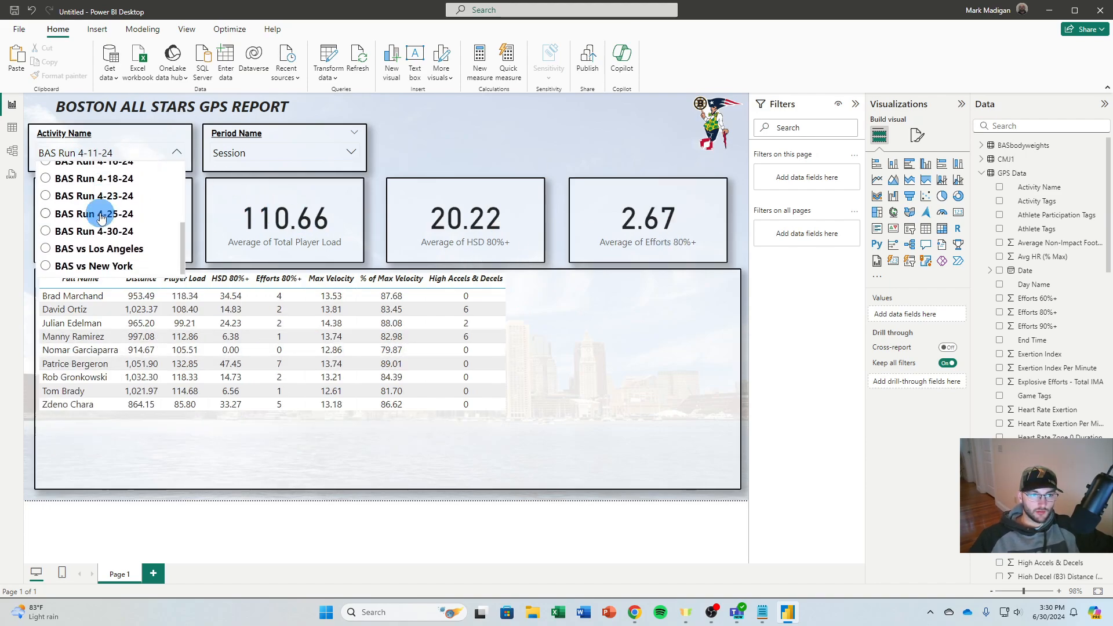
left_click(103, 248)
Try sorting the player table by Distance and Player Load, ending with HSD 80%+ in descending order
left_click(145, 278)
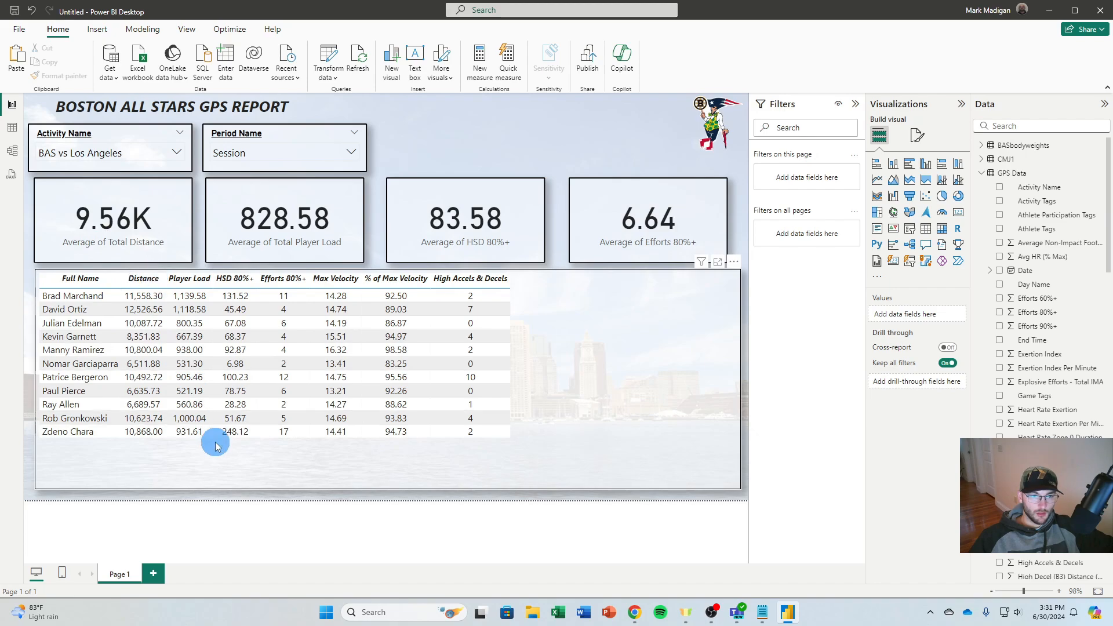
left_click(190, 279)
left_click(229, 279)
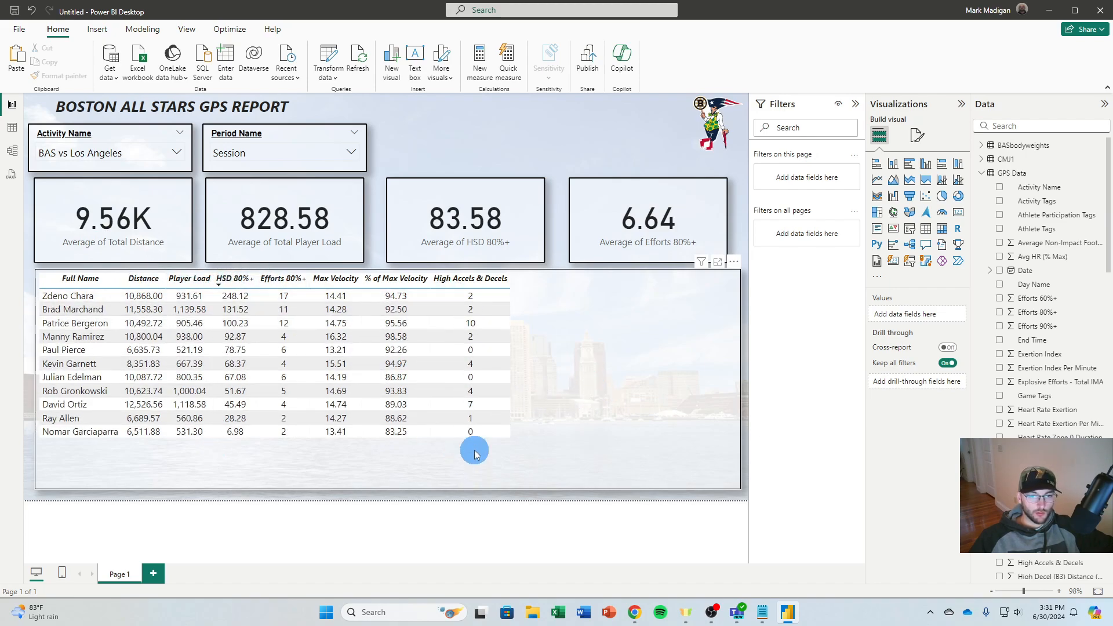
Look through the periods available in the Period Name slicer
left_click(232, 153)
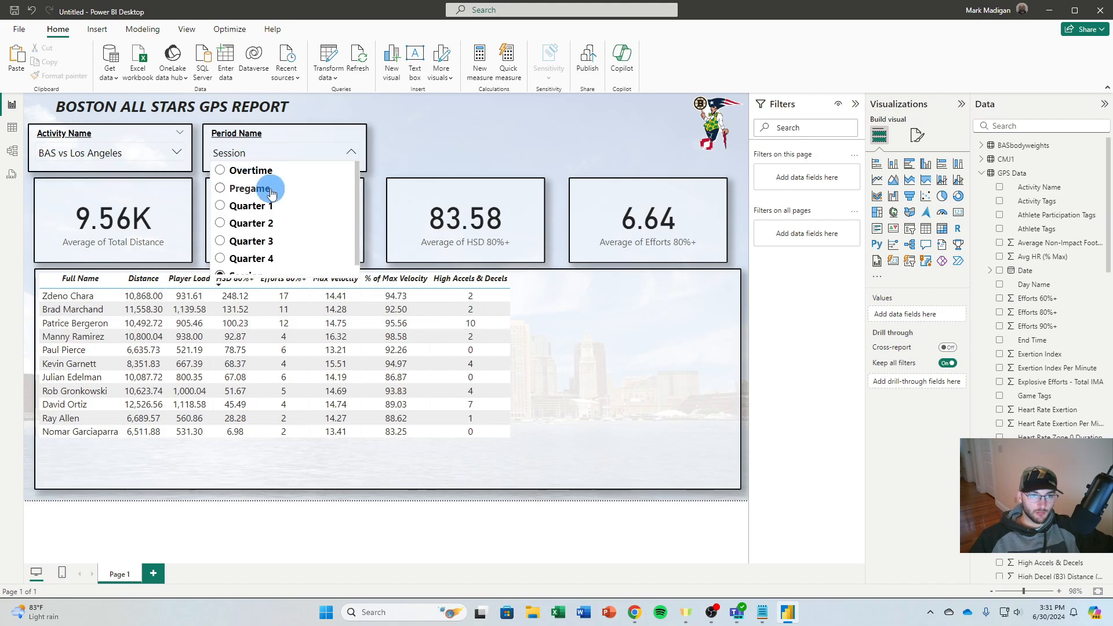
scroll(265, 194, "down", 1)
Open the conditional formatting options for the High Accels & Decels column of the player table
left_click(524, 358)
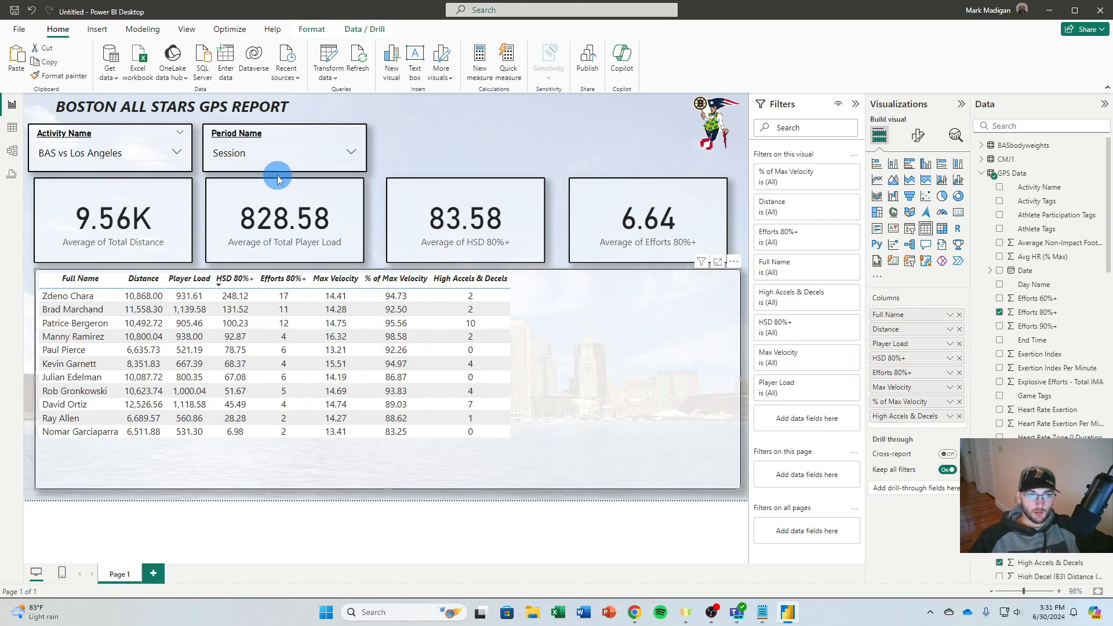
left_click(951, 417)
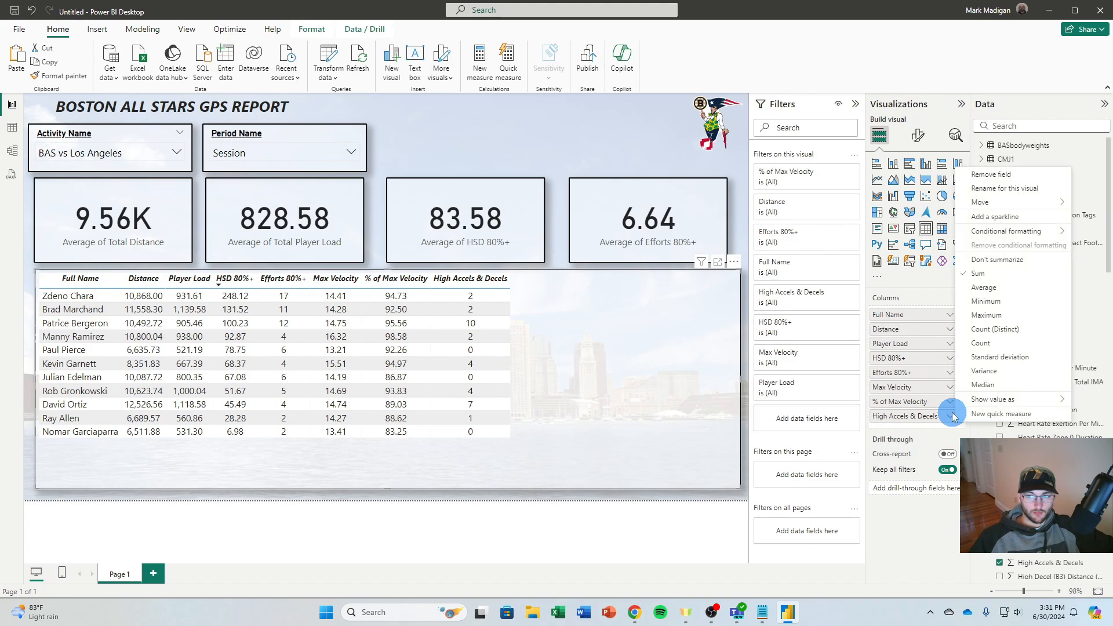
mouse_move(1055, 230)
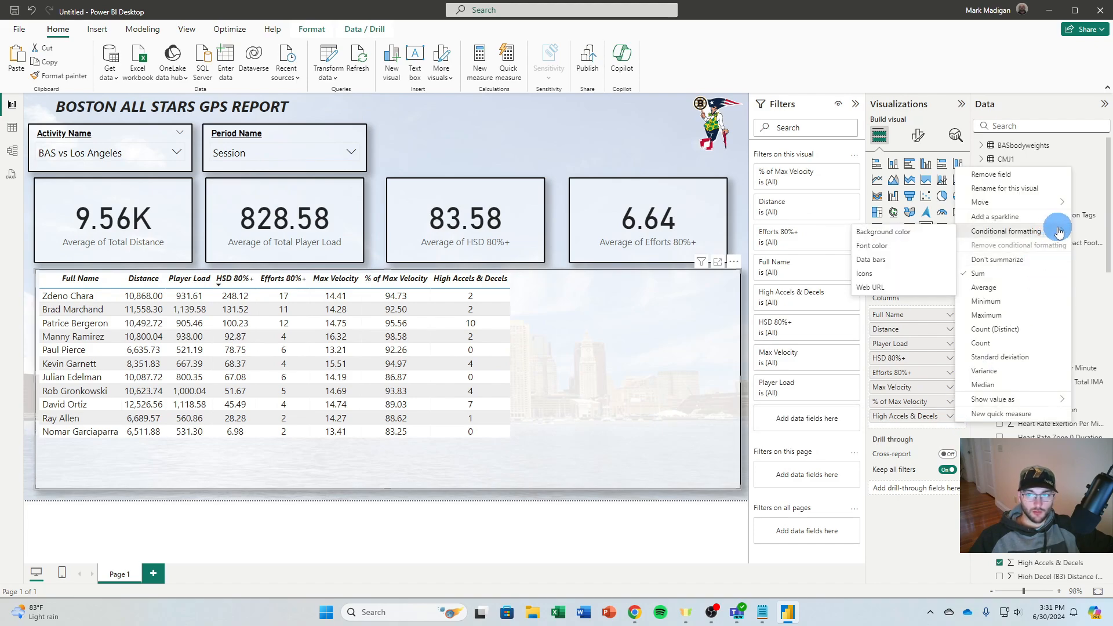
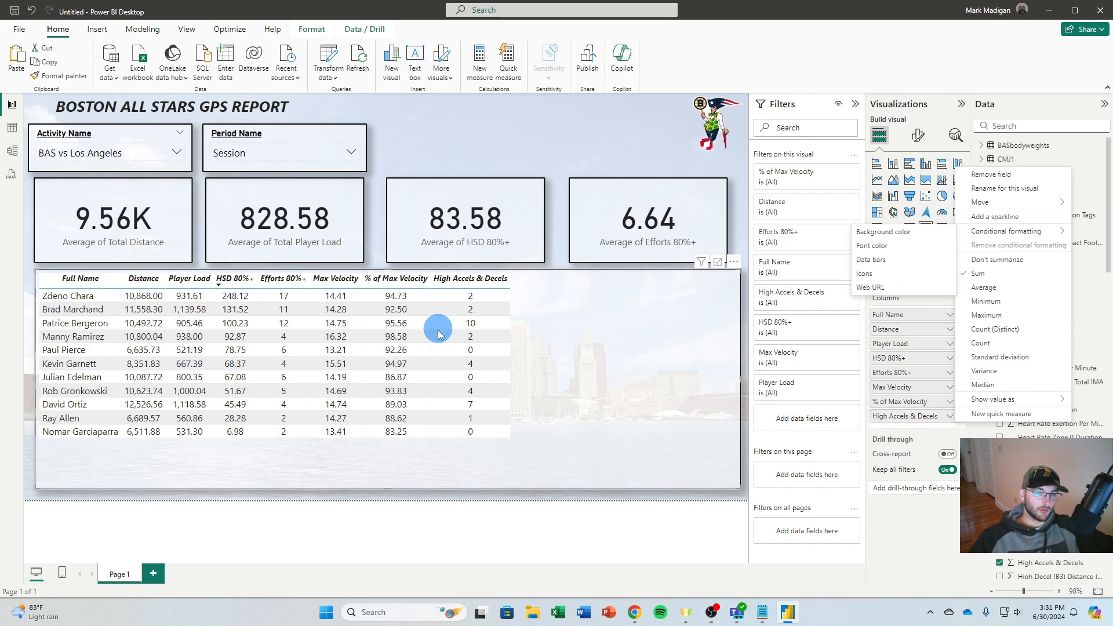
Test the Period Name slicer by filtering the report to Quarter 4 and to Quarter 3
left_click(274, 158)
scroll(255, 227, "down", 1)
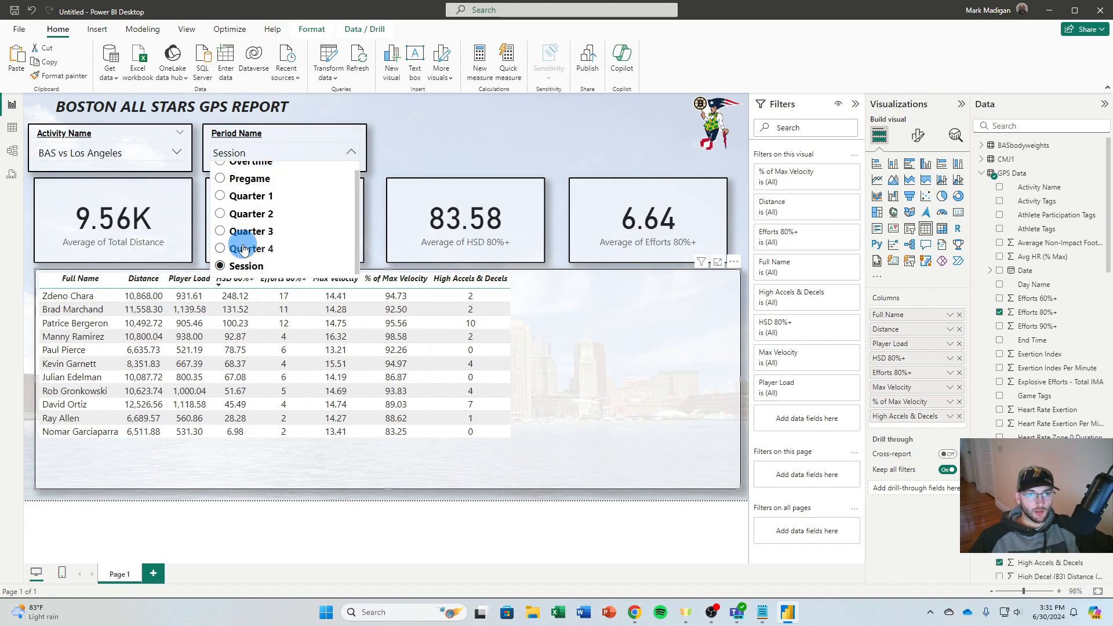
scroll(253, 243, "up", 1)
left_click(255, 260)
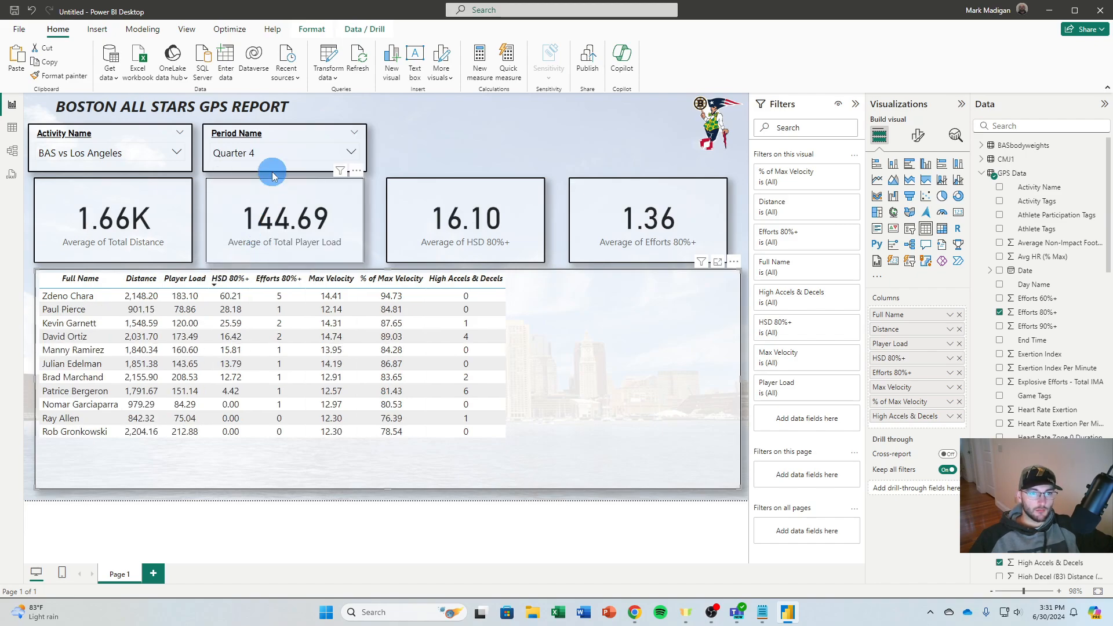
left_click(273, 165)
left_click(251, 241)
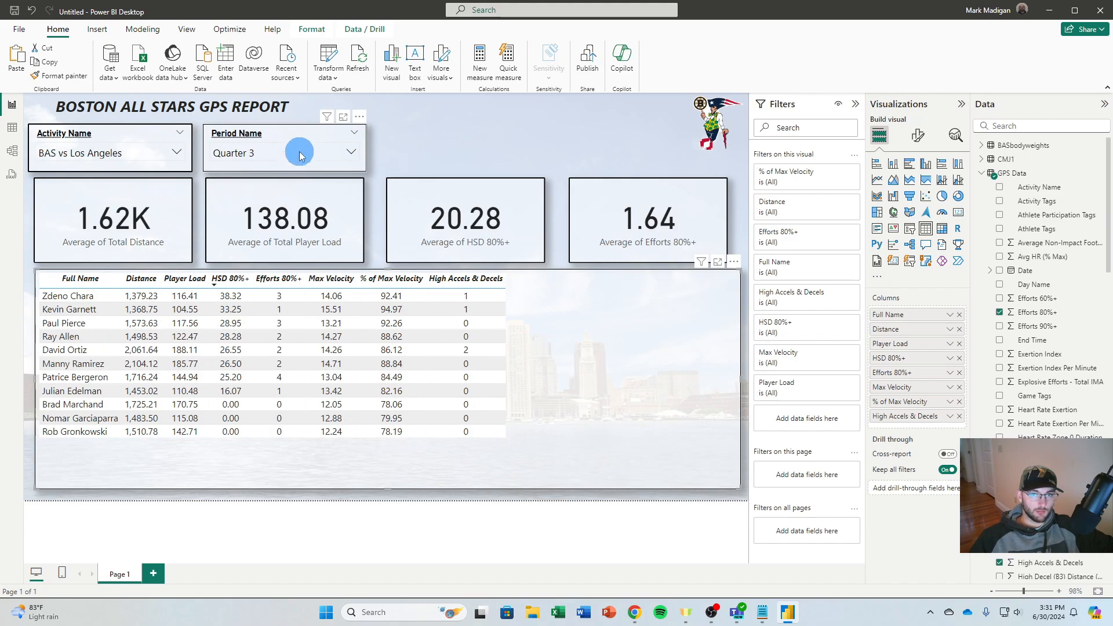
left_click(450, 167)
Check the report plan in Notepad, return to Power BI, and rename Page 1 as GPS REPORT and duplicate it
left_click(763, 612)
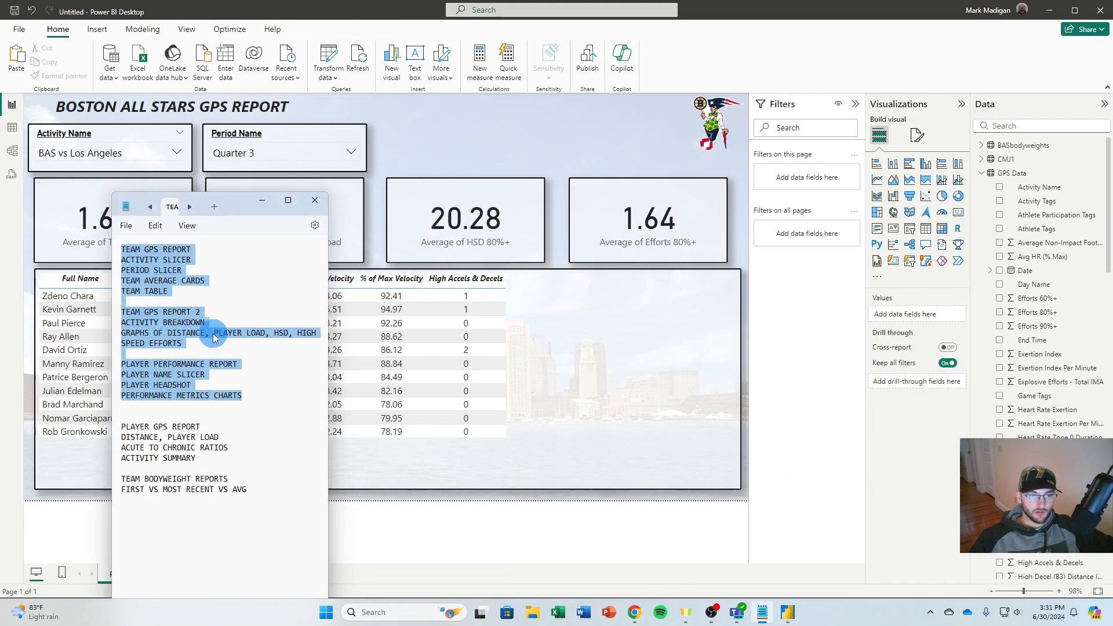
left_click(446, 139)
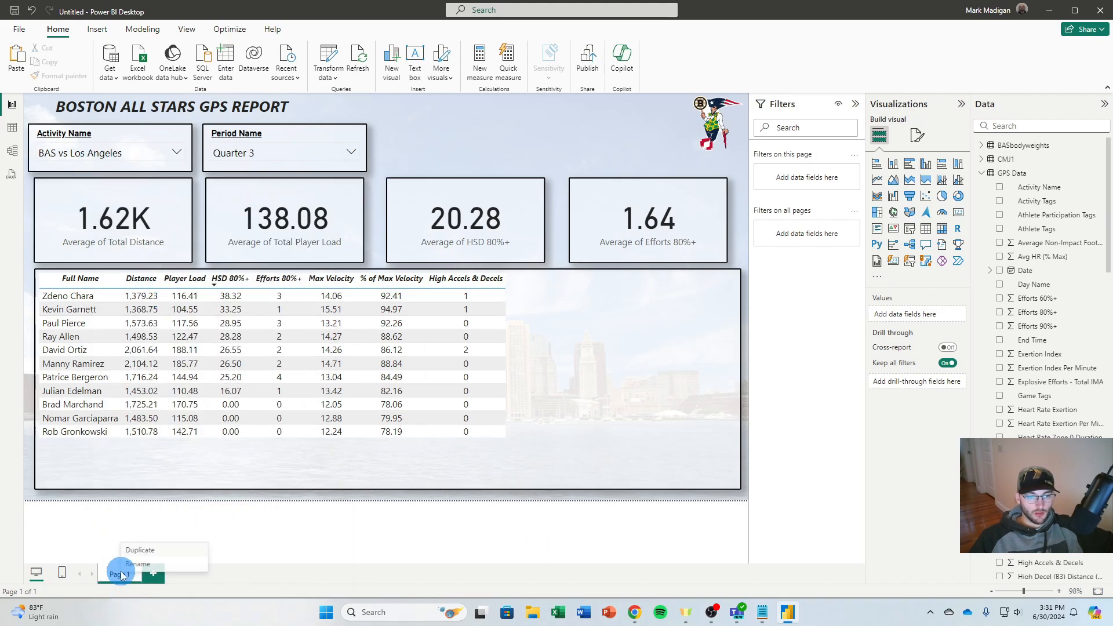
left_click(152, 573)
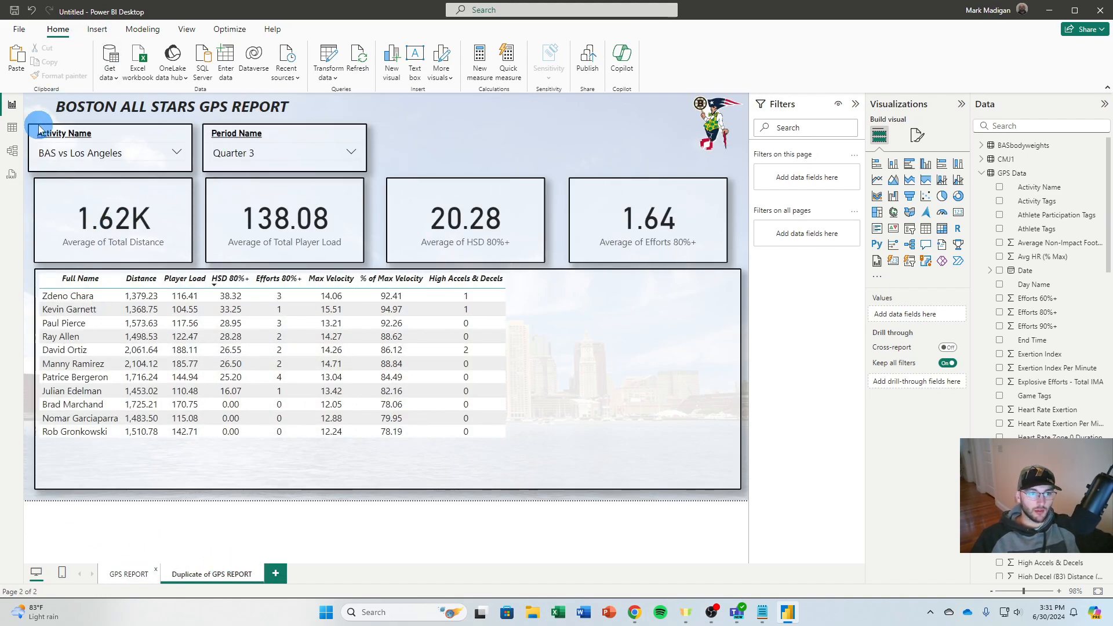
Delete the player table and the Player Load, HSD 80%+ and Efforts 80%+ average cards from the duplicated page
left_click(637, 393)
key("Delete")
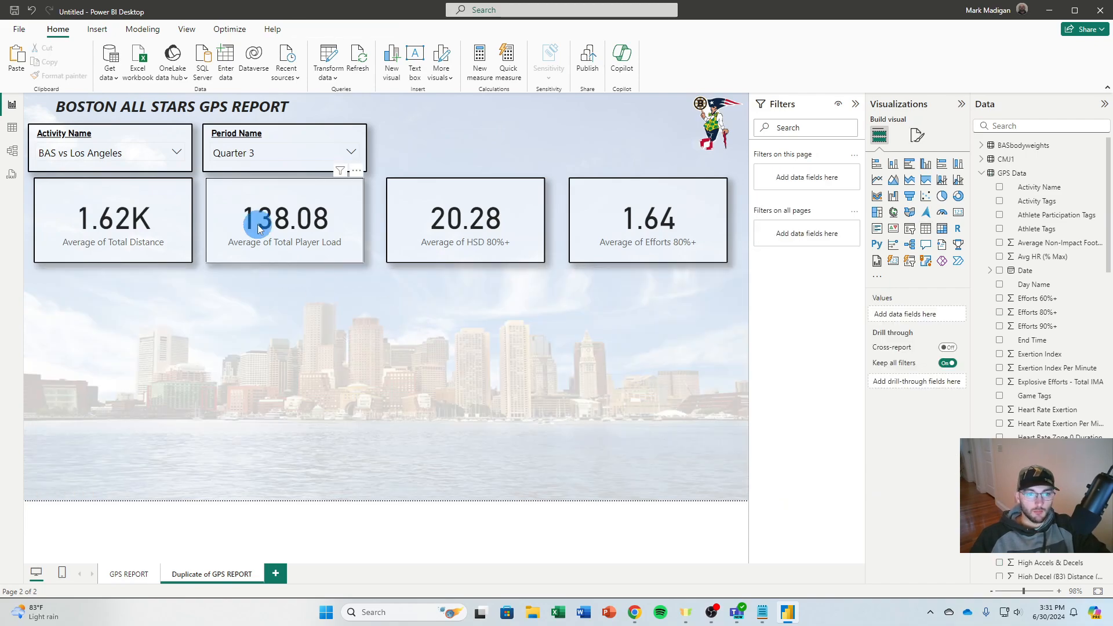
left_click(292, 194)
key("Delete")
left_click(493, 193)
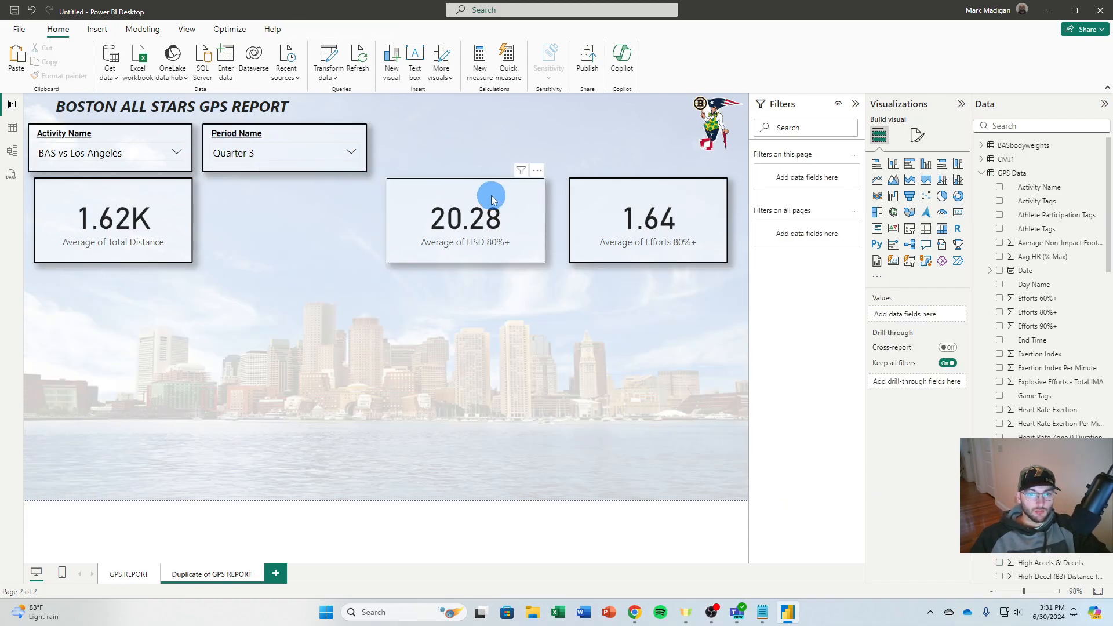
left_click(646, 214, "ctrl")
key("Delete")
Enlarge the Average of Total Distance card to about the combined width of the two slicers and align it beneath them
left_click(167, 200)
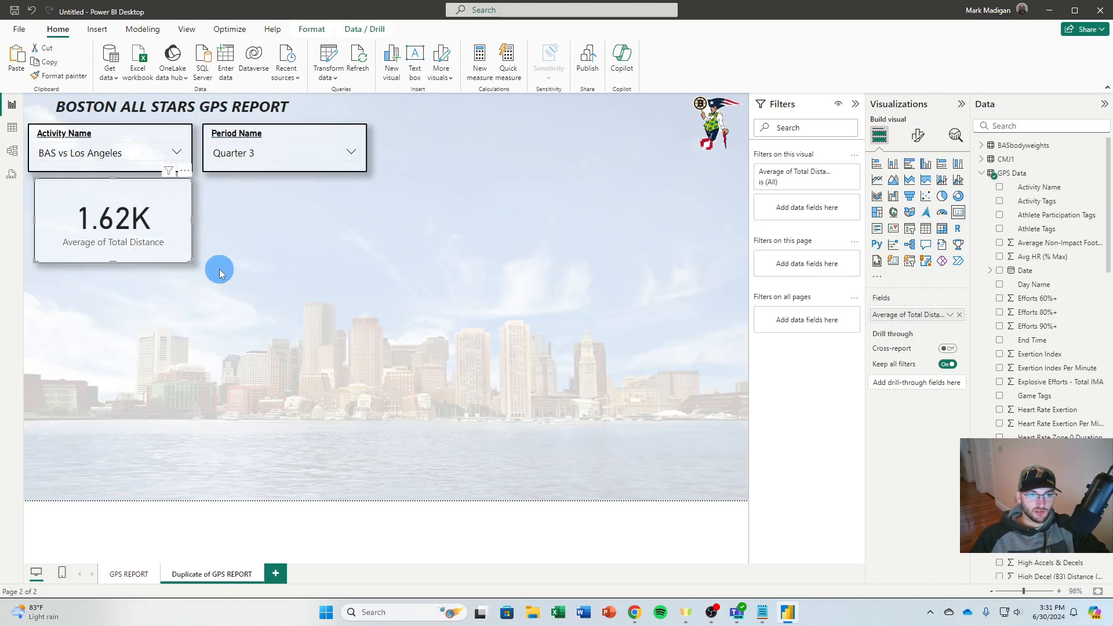
left_click_drag(190, 262, 368, 326)
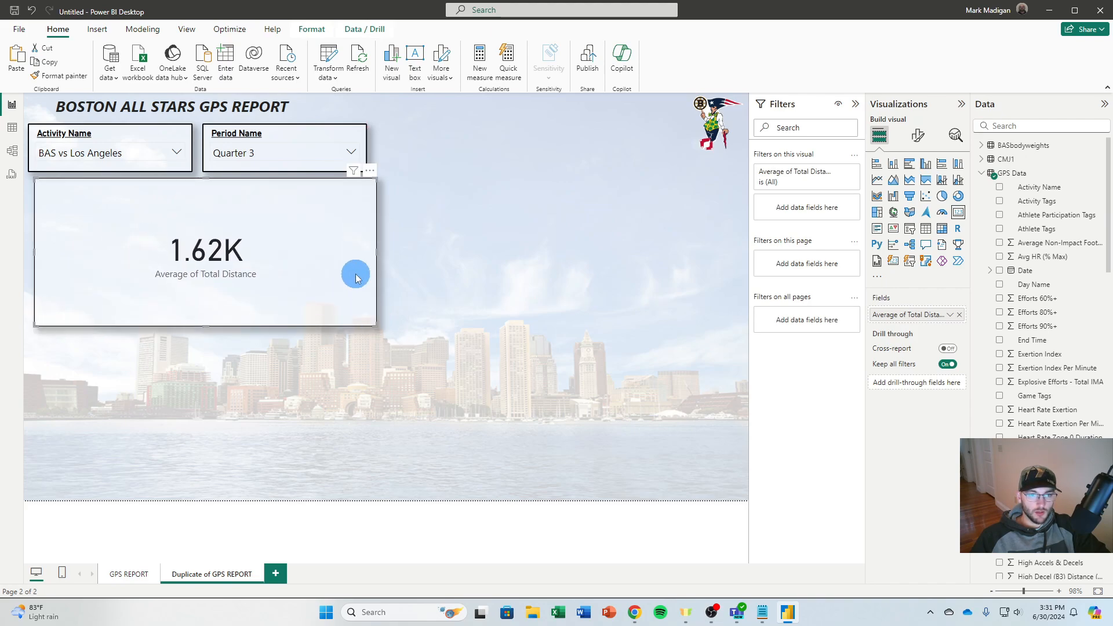
left_click_drag(346, 278, 349, 277)
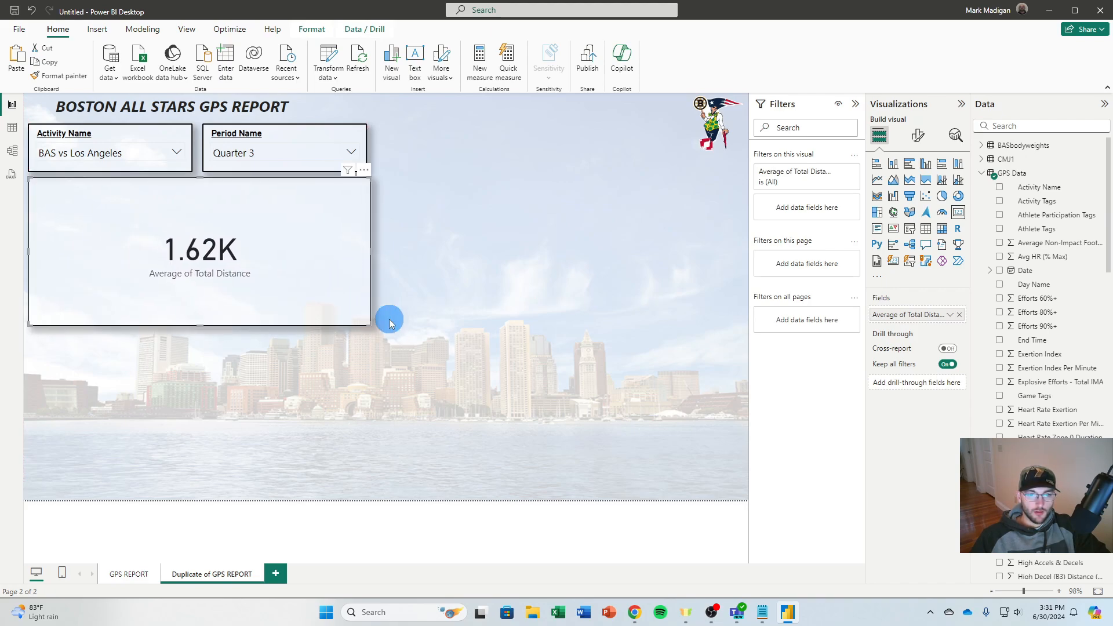
Convert the Total Distance card into a stacked column chart with Player Name on the X-axis
left_click(892, 171)
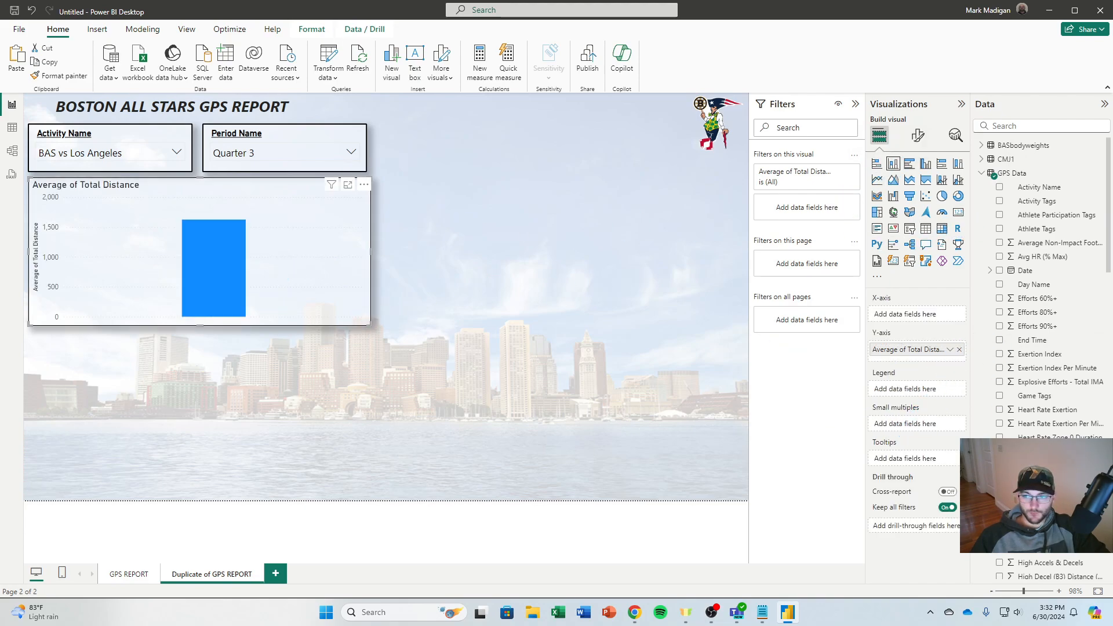
scroll(1011, 348, "down", 15)
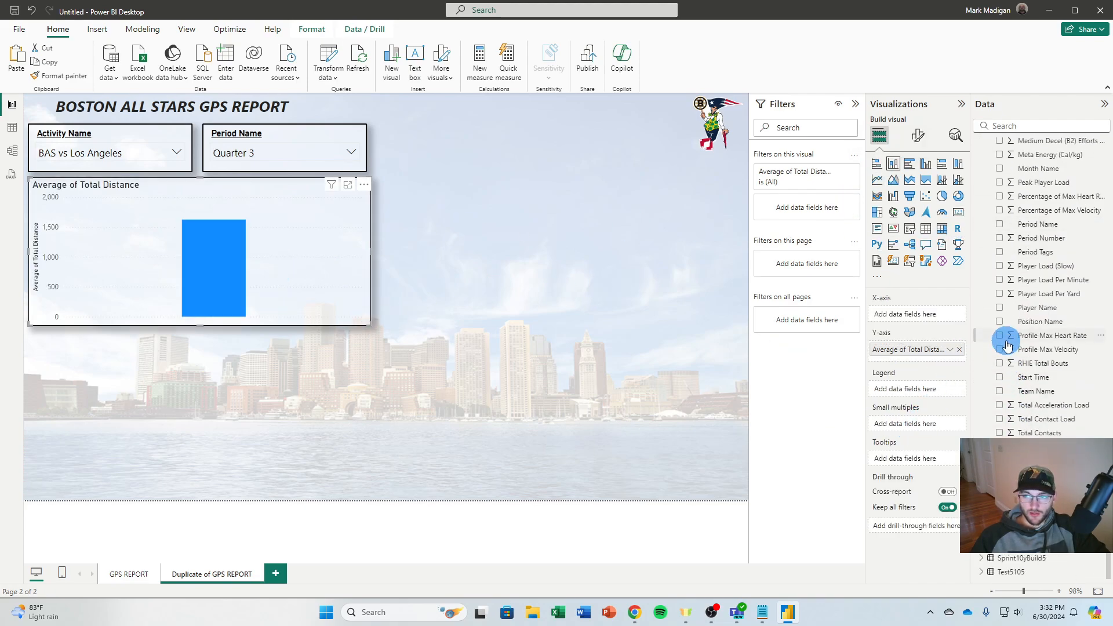
left_click(999, 308)
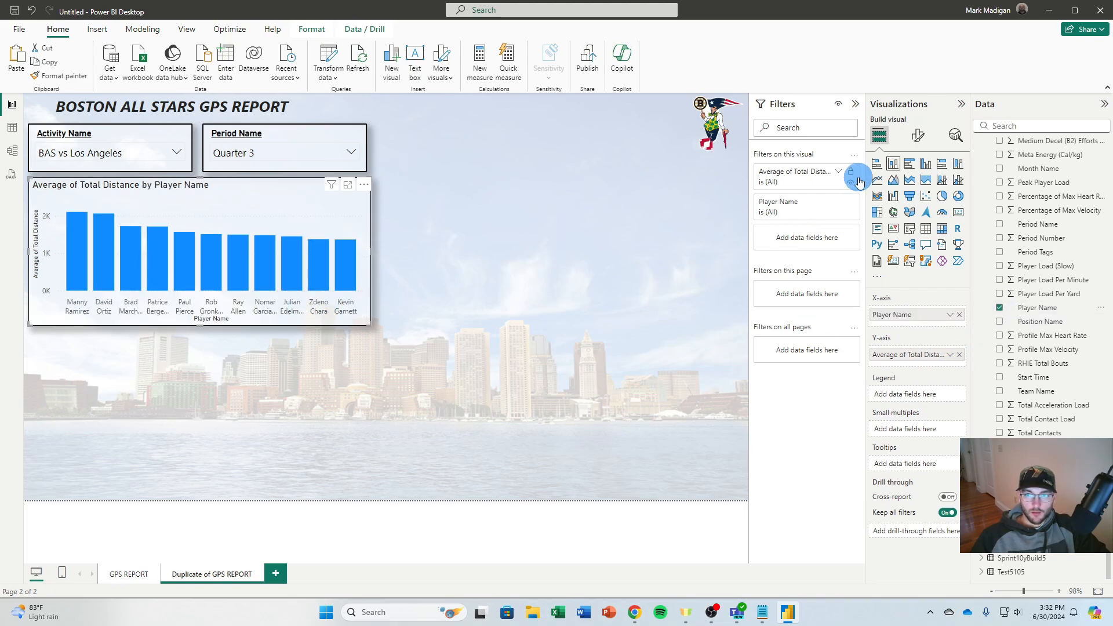
Turn on the distance chart's data labels and format their values as bold, black, size 11 text
left_click(918, 137)
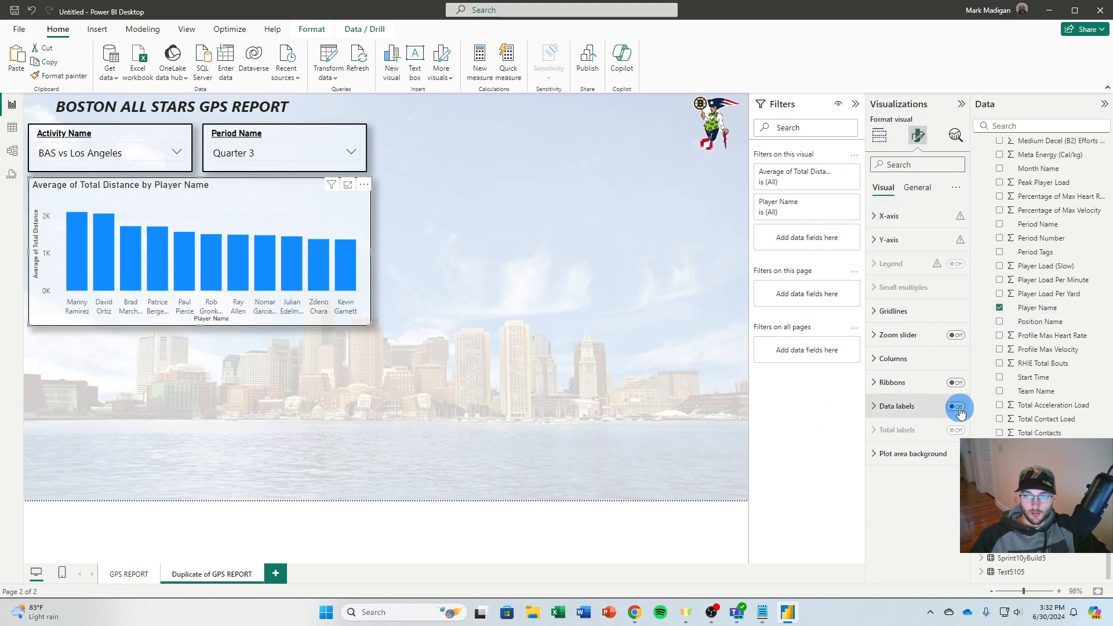
left_click(956, 406)
left_click(875, 407)
scroll(900, 441, "down", 4)
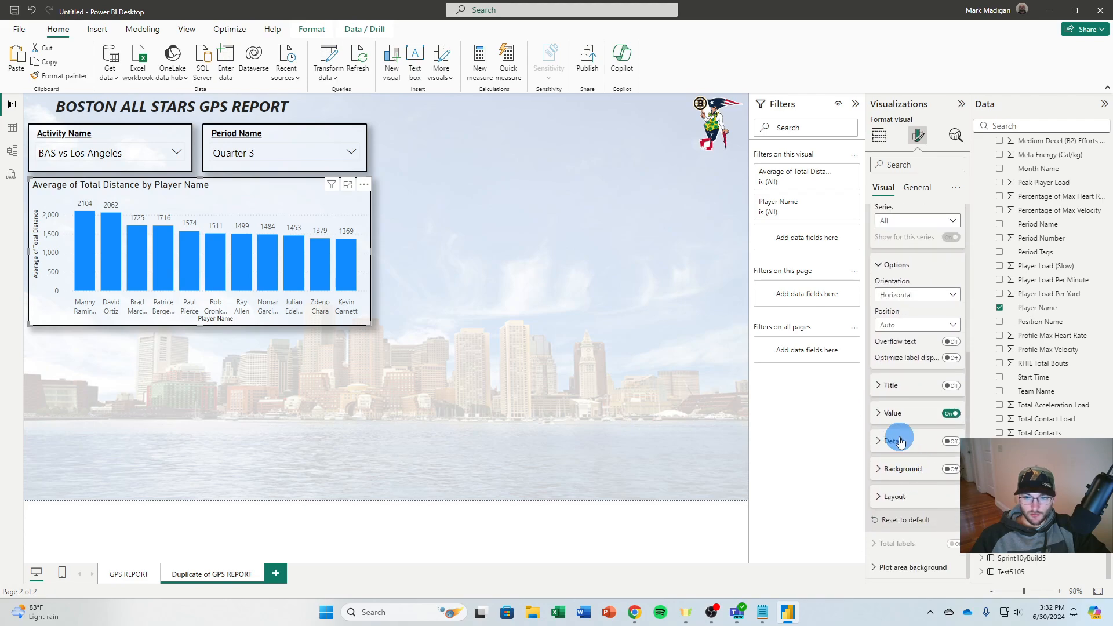
left_click(882, 415)
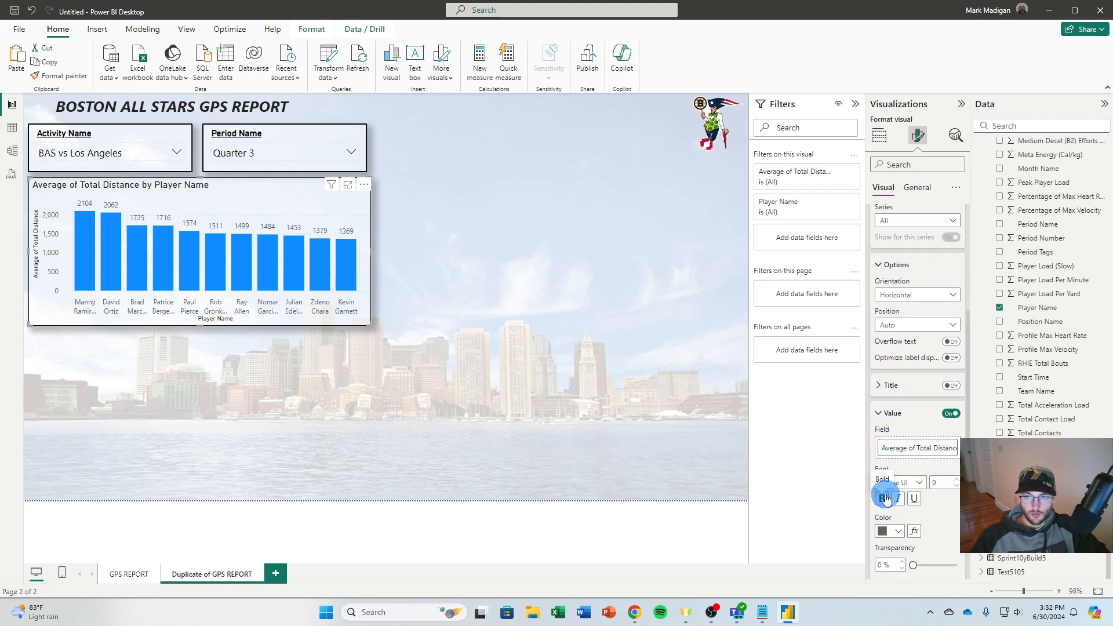
left_click(898, 530)
left_click(889, 486)
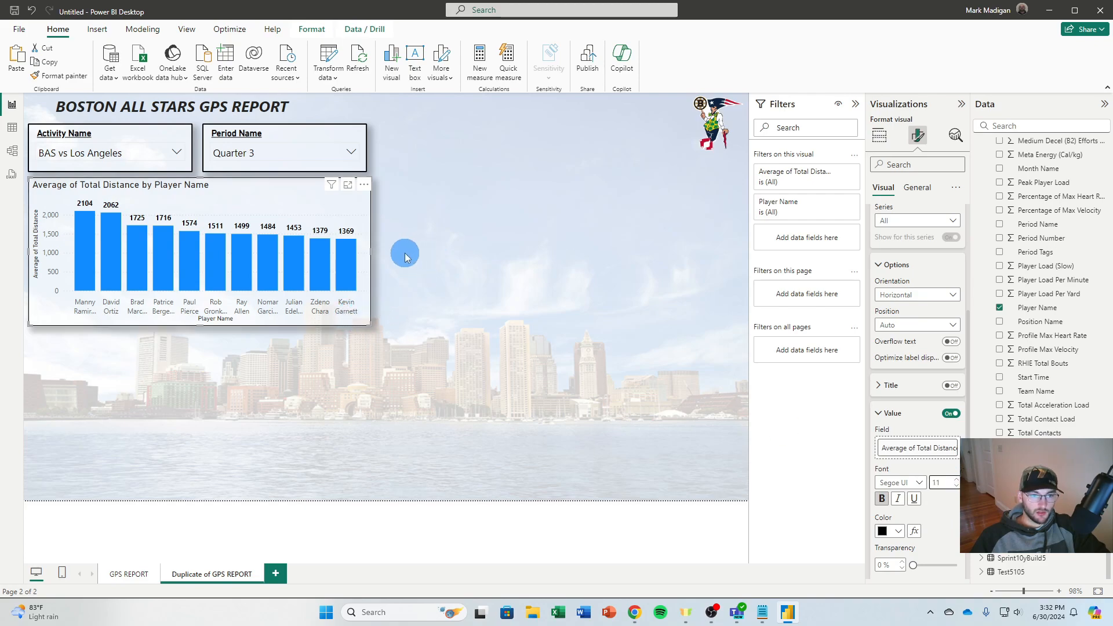
Turn off the X-axis and Y-axis titles of the distance chart
scroll(893, 273, "up", 5)
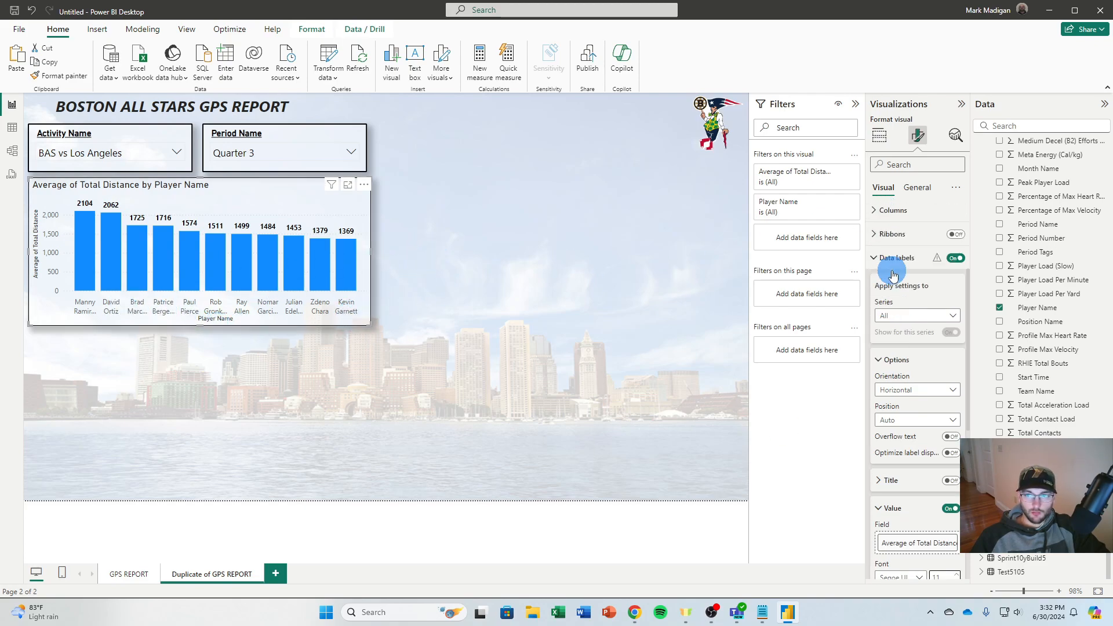
left_click(889, 218)
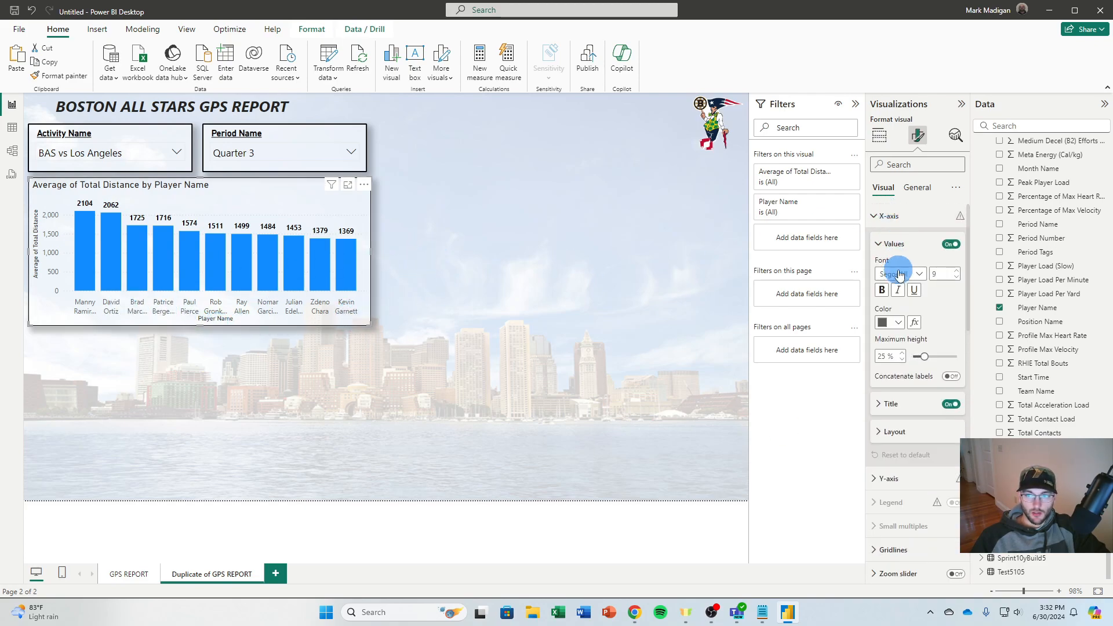
left_click(951, 405)
left_click(876, 218)
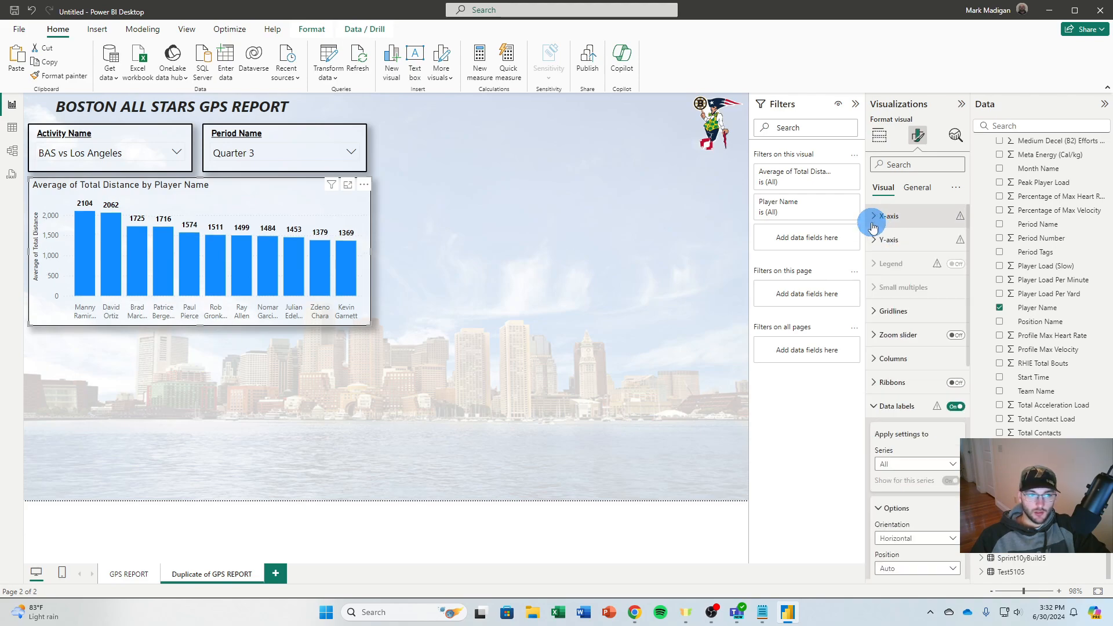
left_click(889, 239)
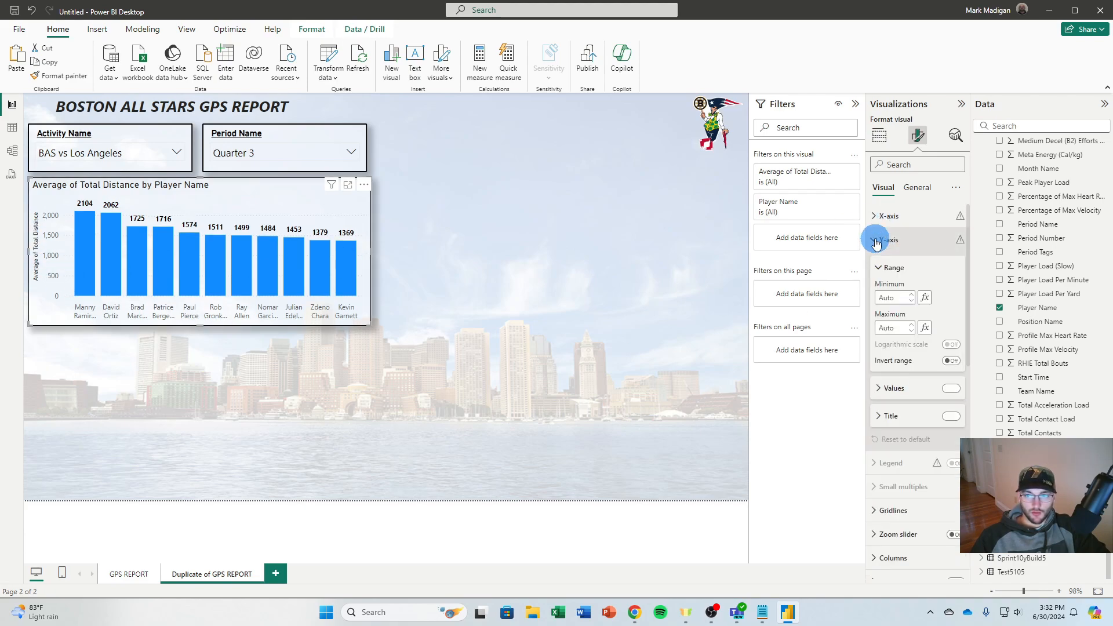
left_click(952, 416)
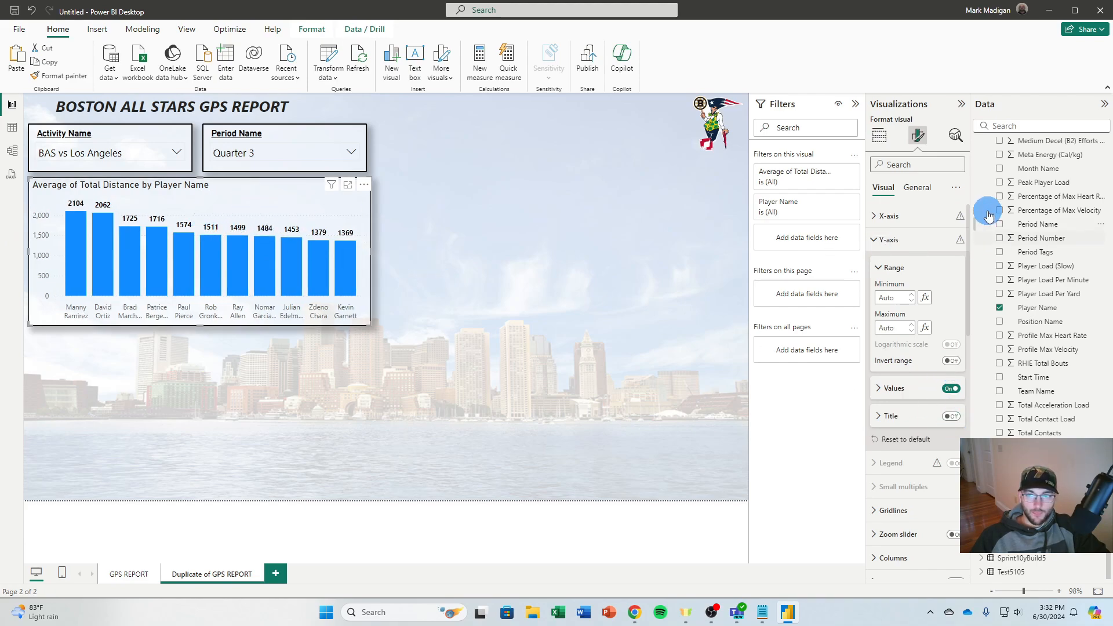
Change the column chart's title to "Distance by Player Name"
left_click(918, 187)
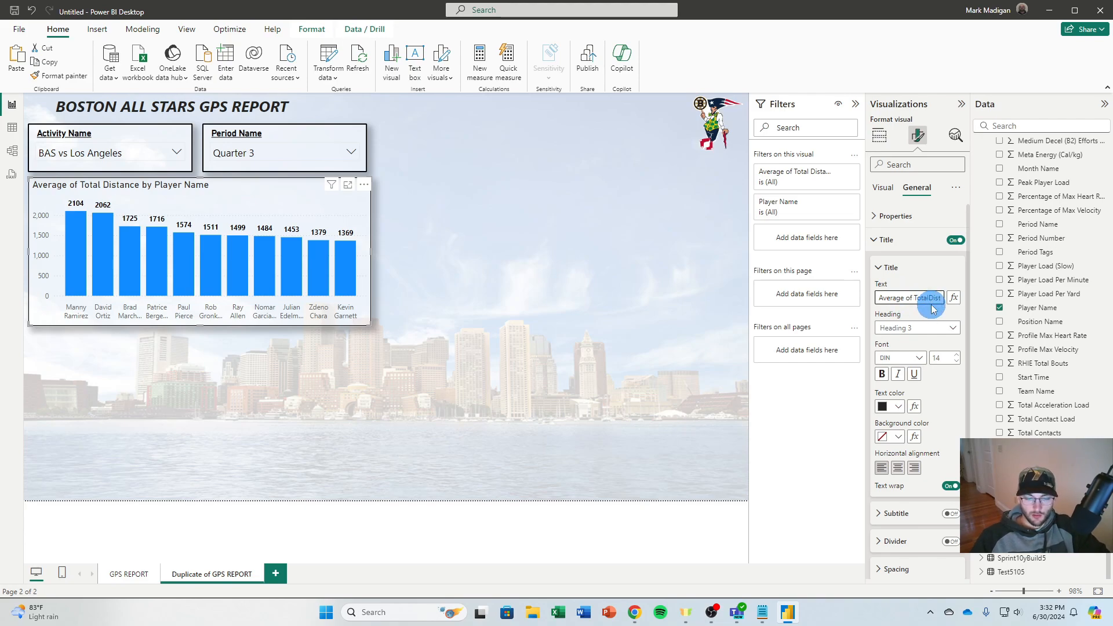
left_click(465, 258)
left_click(80, 240)
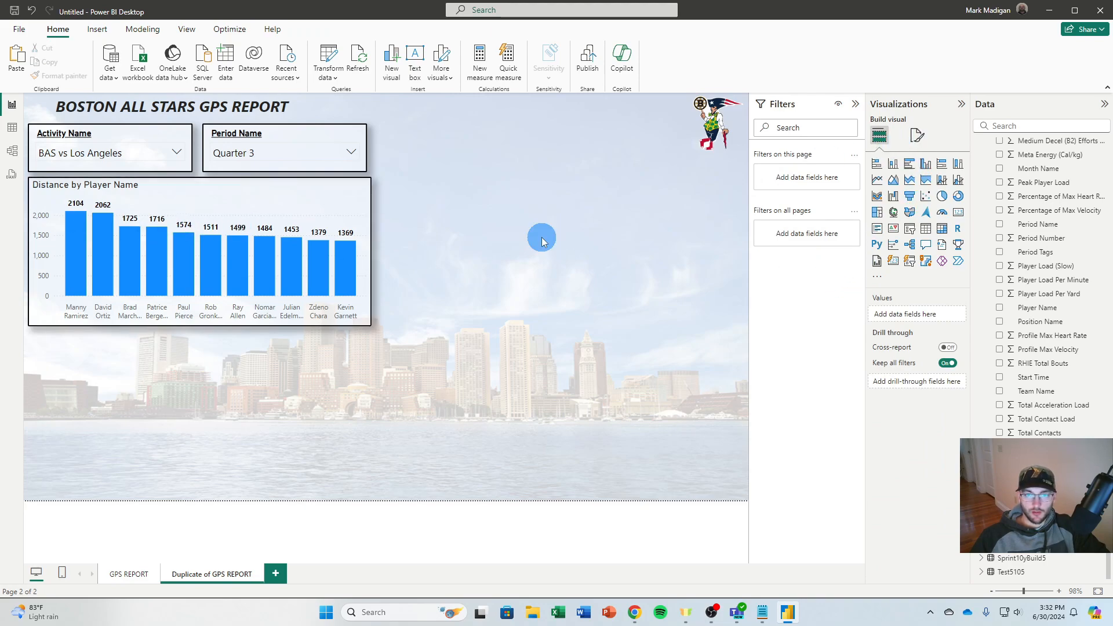
Filter the duplicated page to Session with the Period Name slicer
left_click(949, 355)
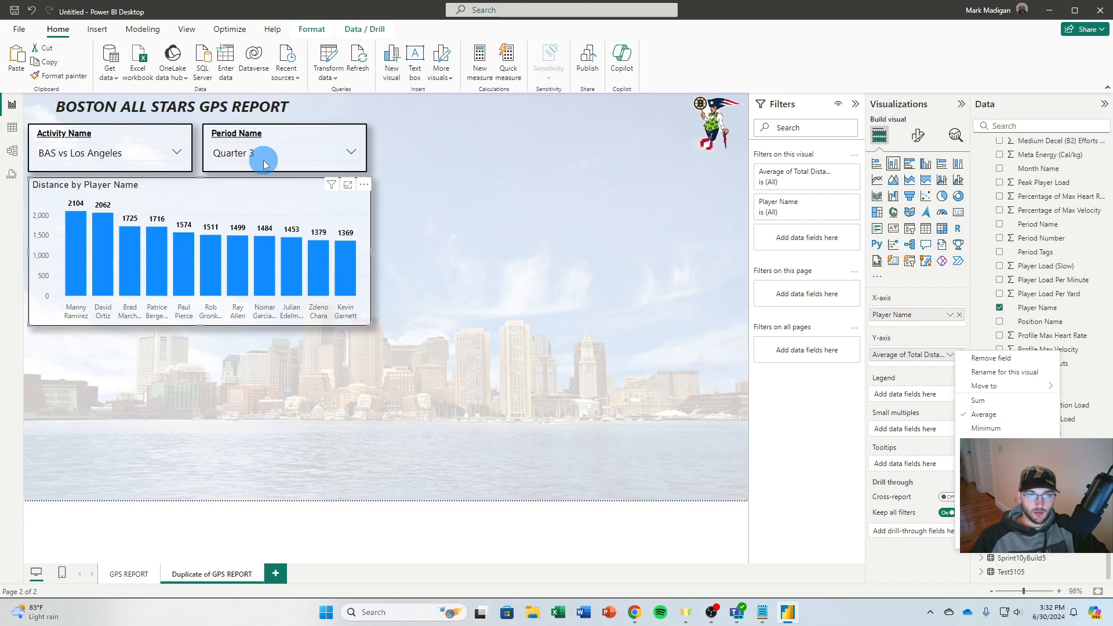
left_click(937, 354)
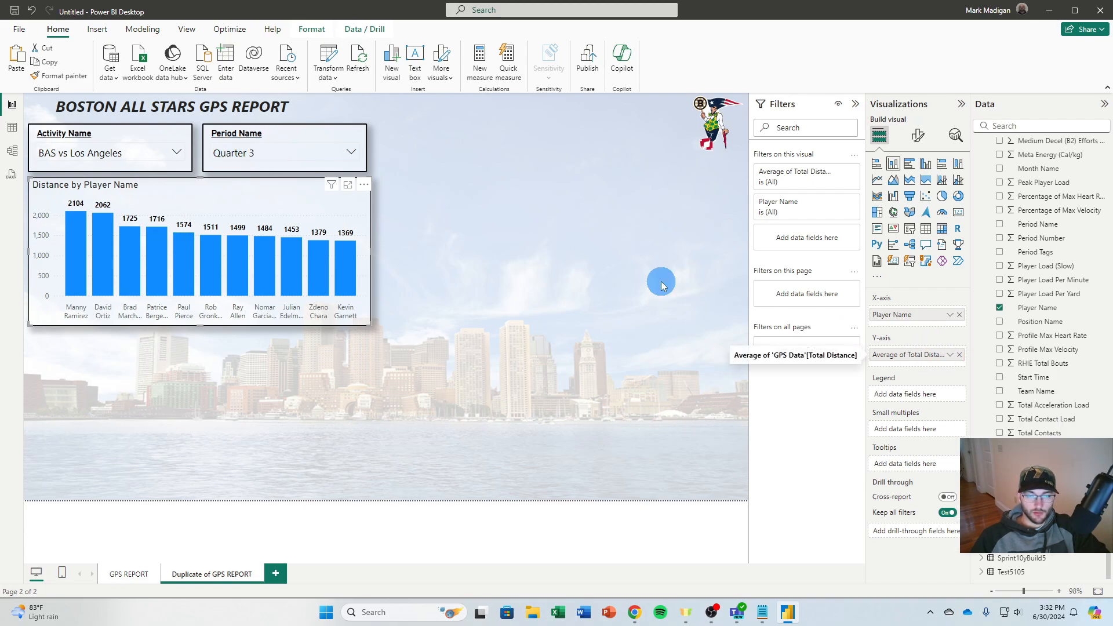
left_click(248, 157)
scroll(256, 243, "down", 1)
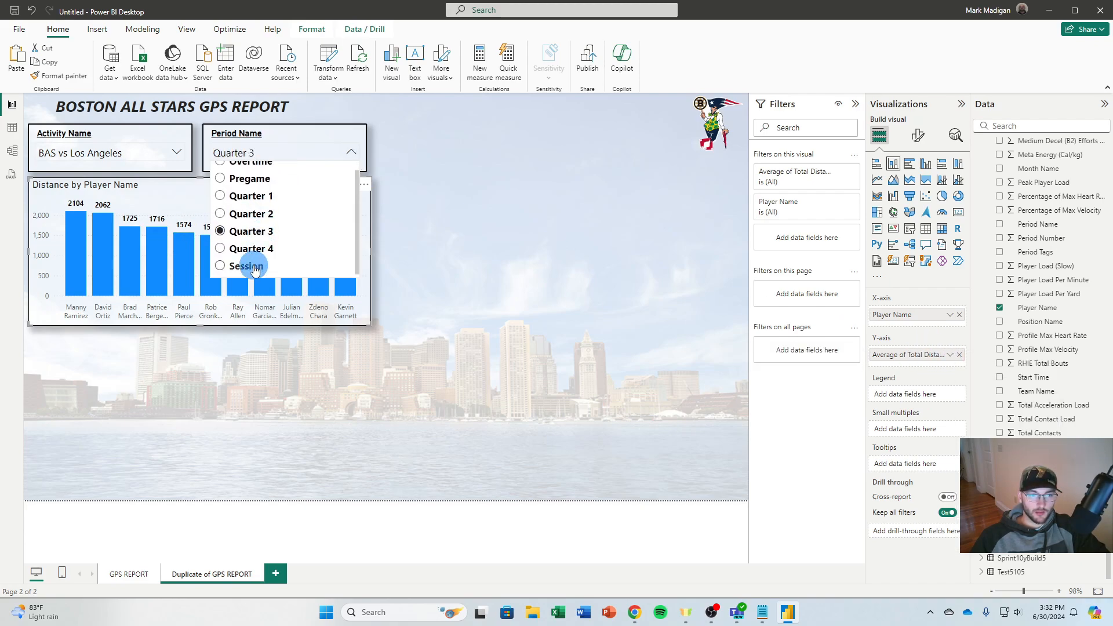
left_click(262, 264)
Switch the chart's Total Distance aggregation on the Y-axis to Sum
left_click(950, 355)
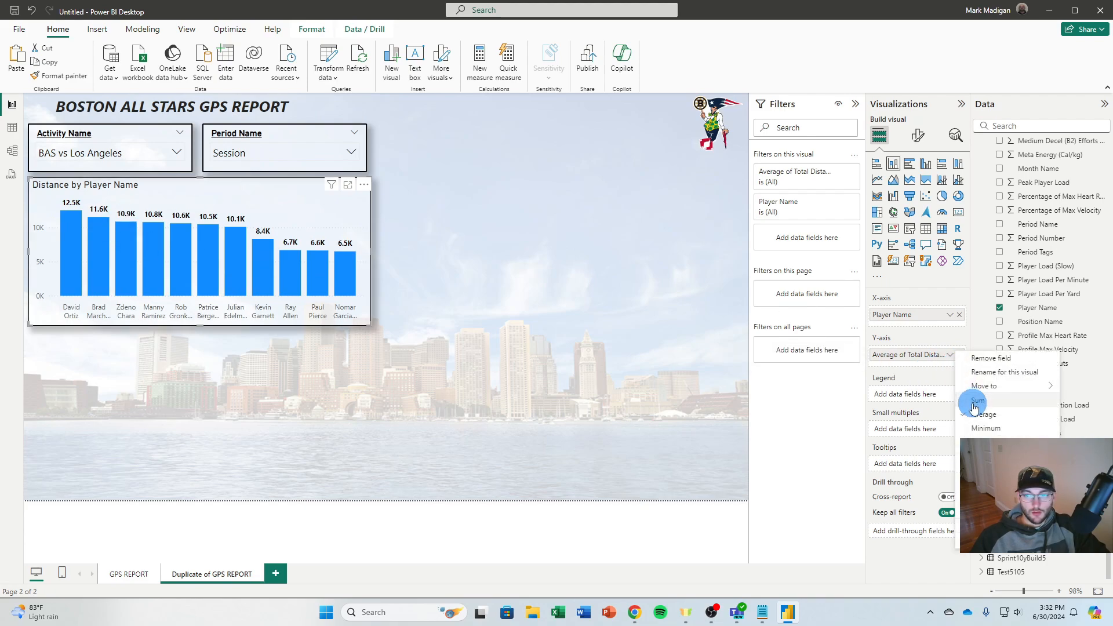
left_click(973, 403)
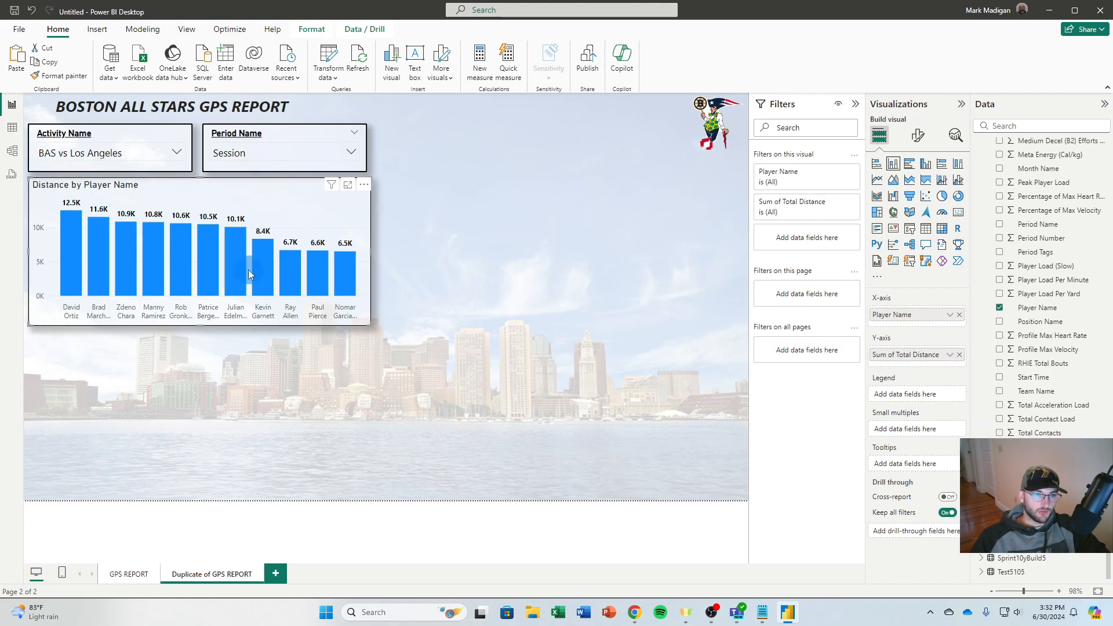
left_click(429, 261)
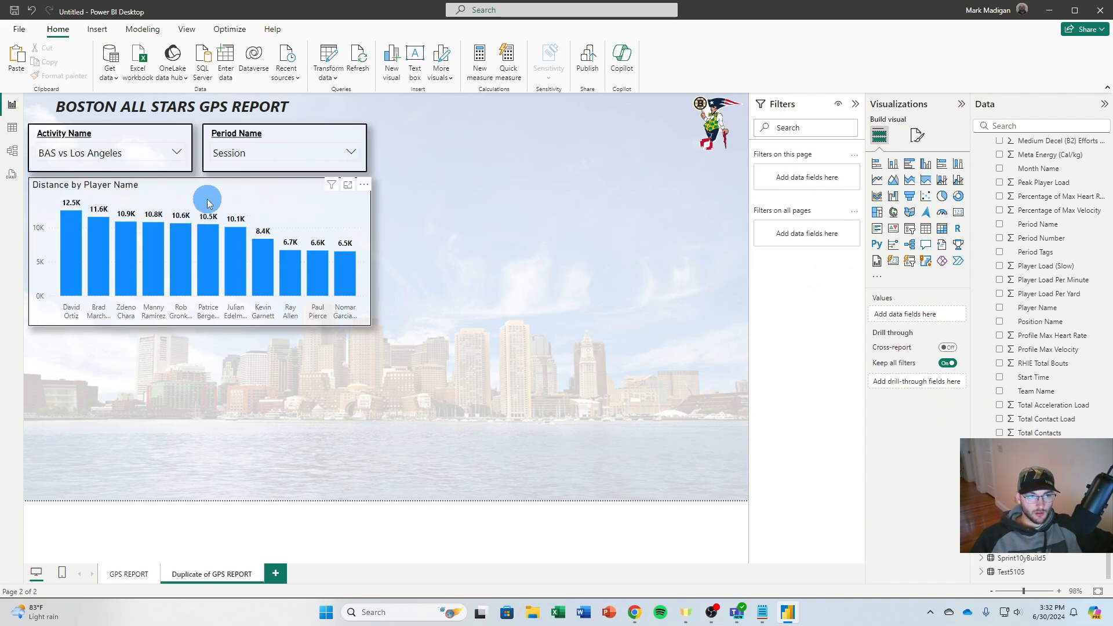
Shorten the column chart's title to "Distance"
left_click(249, 200)
left_click(918, 137)
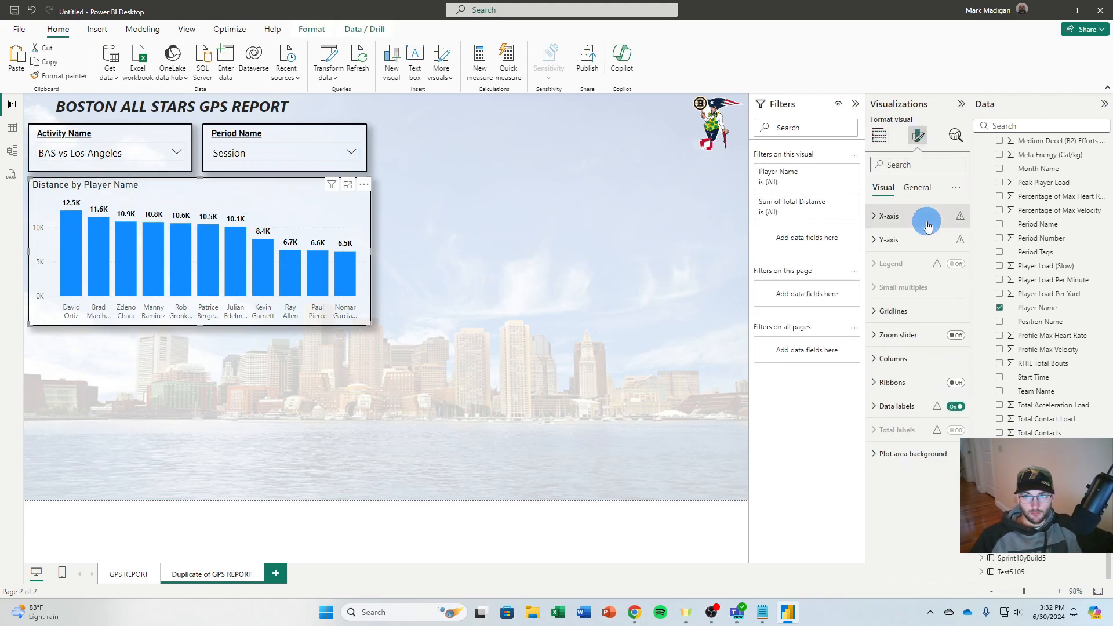
left_click(917, 187)
left_click(901, 239)
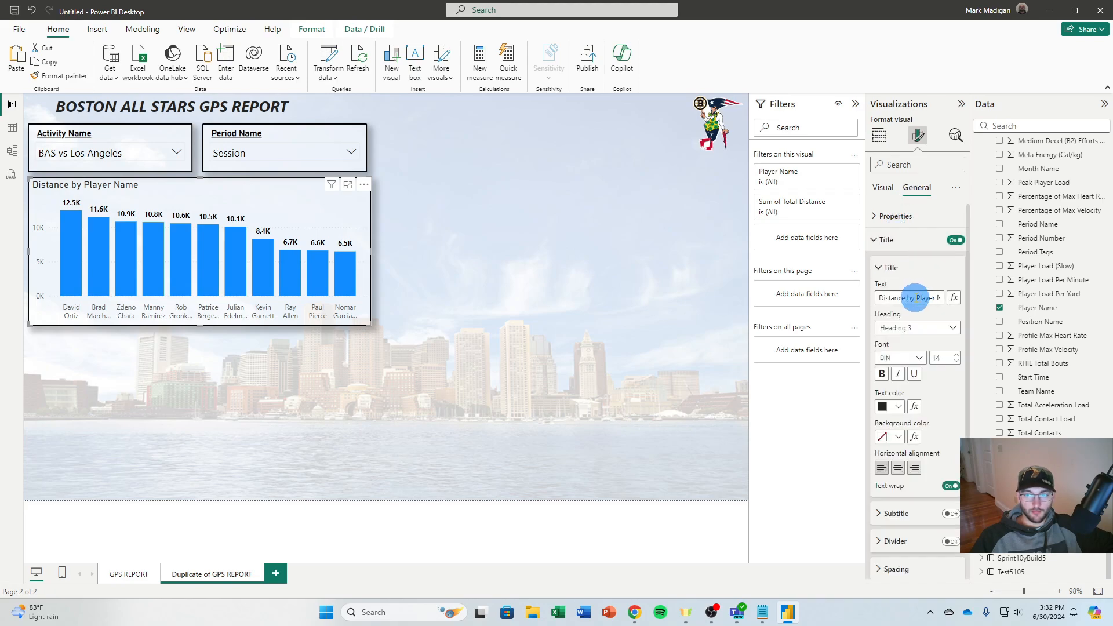
left_click_drag(906, 298, 1050, 303)
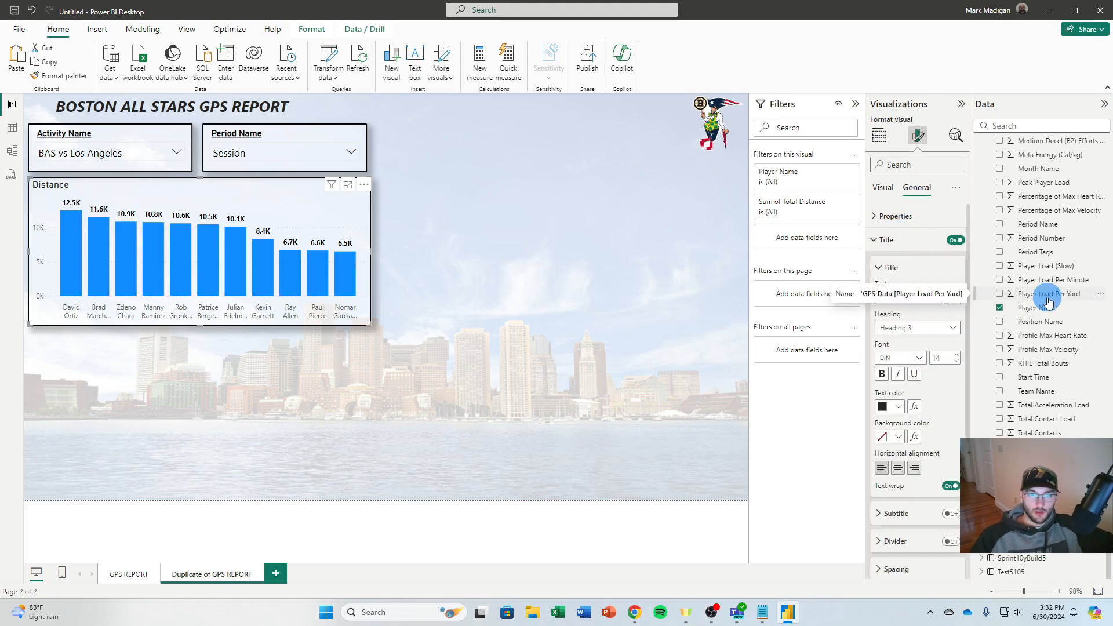
left_click(634, 261)
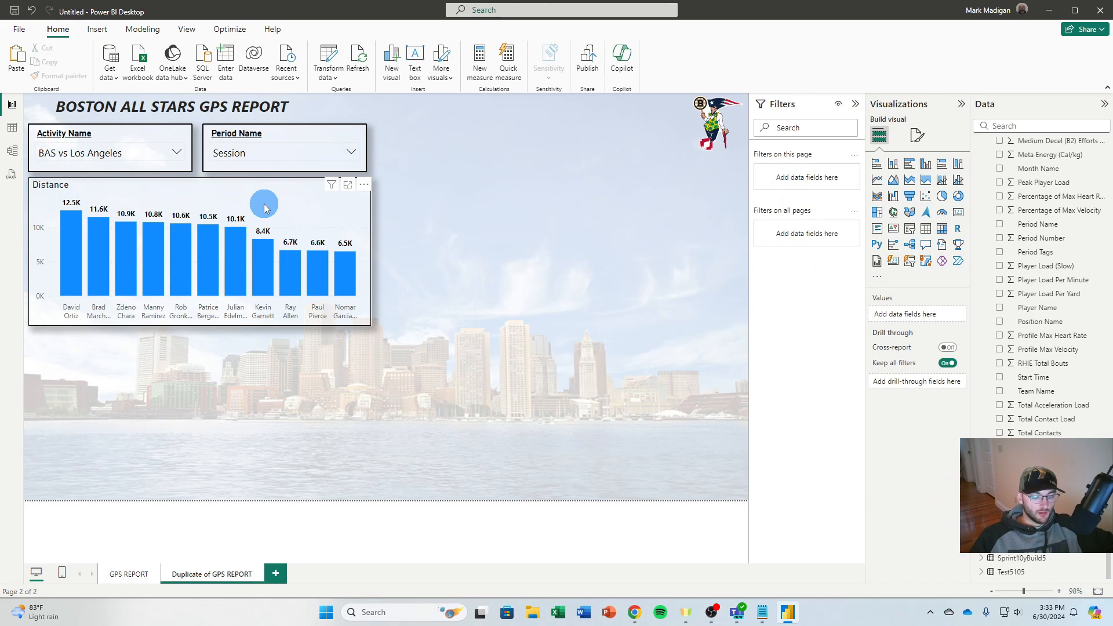
Duplicate the Distance column chart and place the copy beside the original, level with it
left_click(264, 208)
key("ctrl+c")
key("ctrl+v")
left_click_drag(266, 200, 615, 198)
left_click(616, 360)
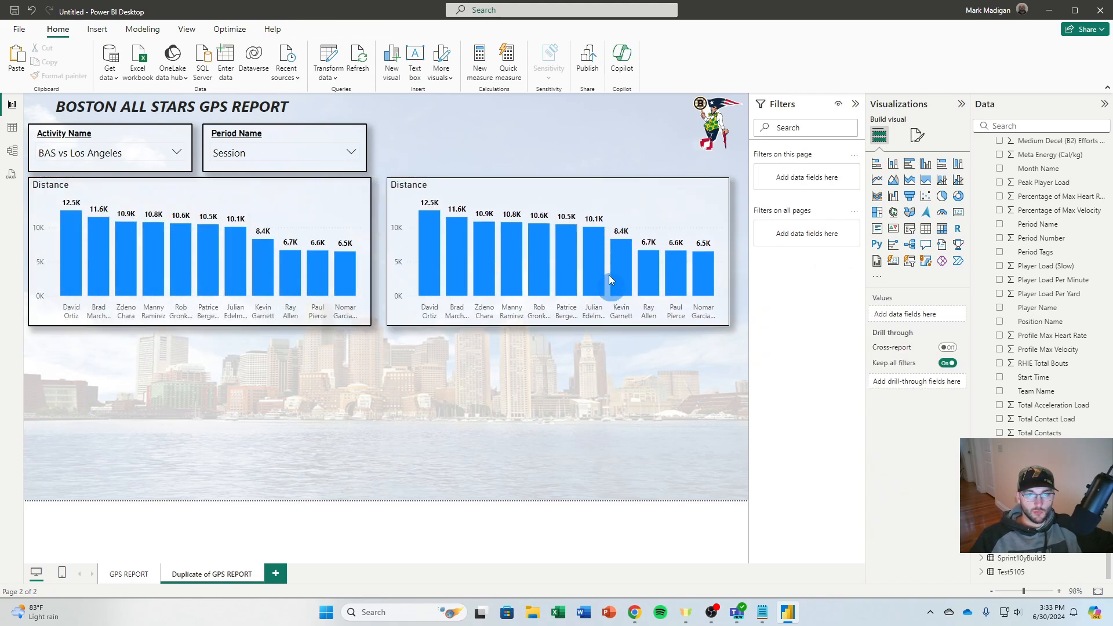
Replace the copied chart's Y-axis field with Total Player Load
left_click(601, 200)
left_click_drag(956, 355, 996, 435)
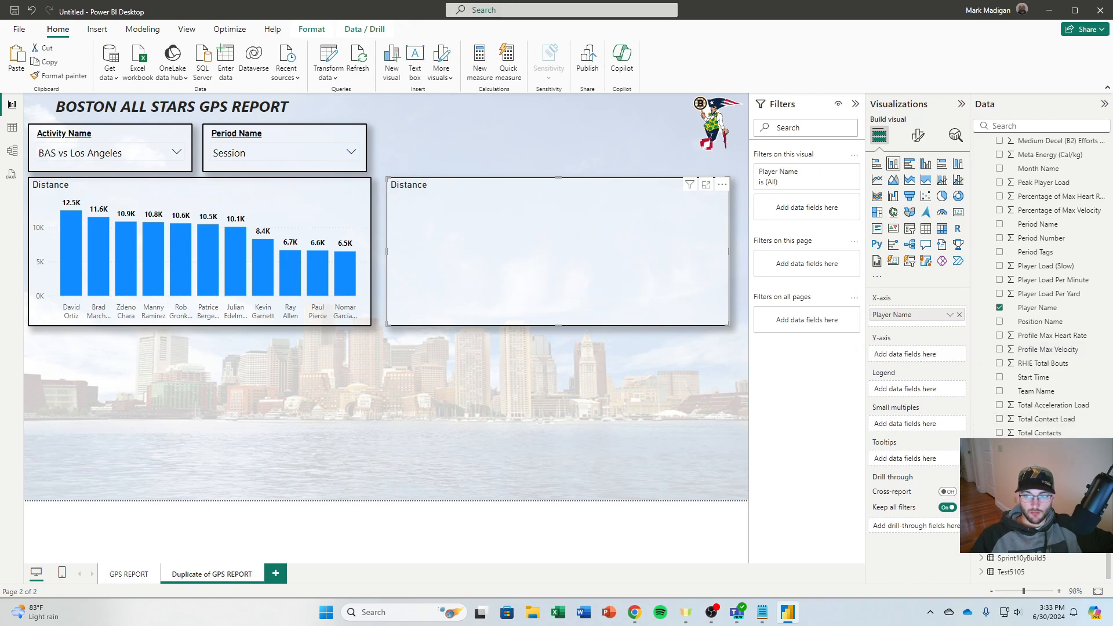
left_click(999, 474)
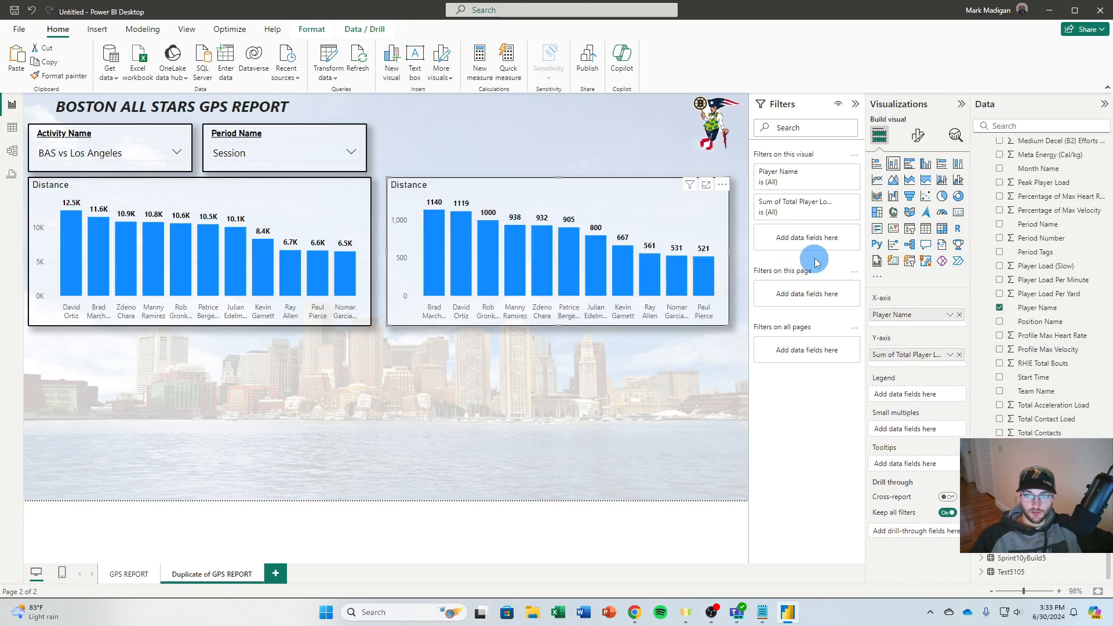
Change the copied column chart's title to "Player Load" and leave no player bar selected
left_click(923, 139)
left_click(917, 187)
left_click(882, 239)
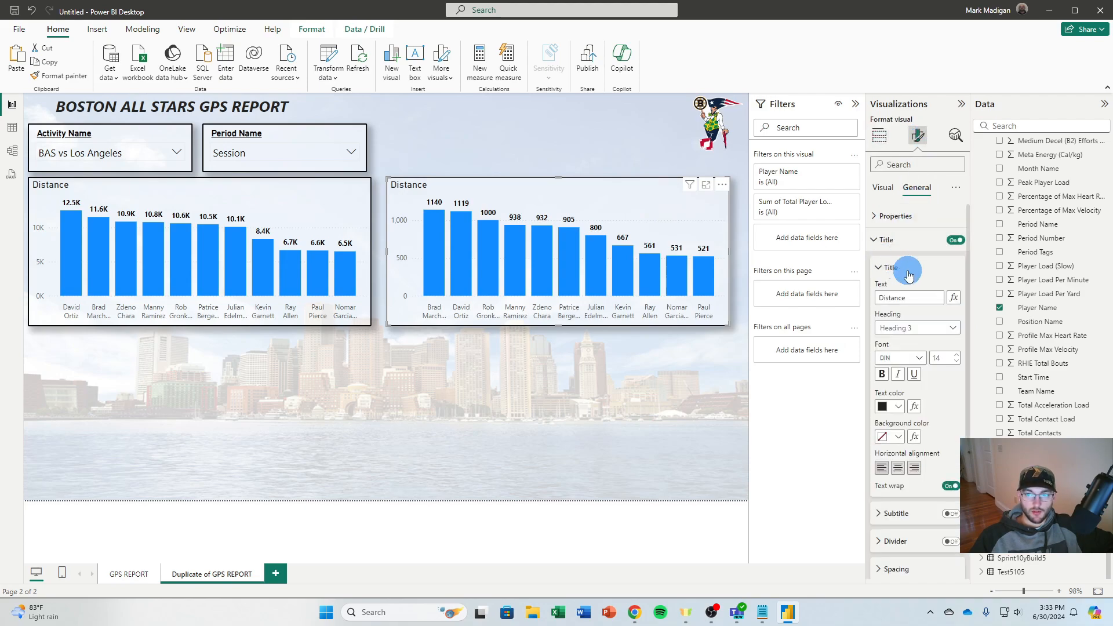
double_click(904, 297)
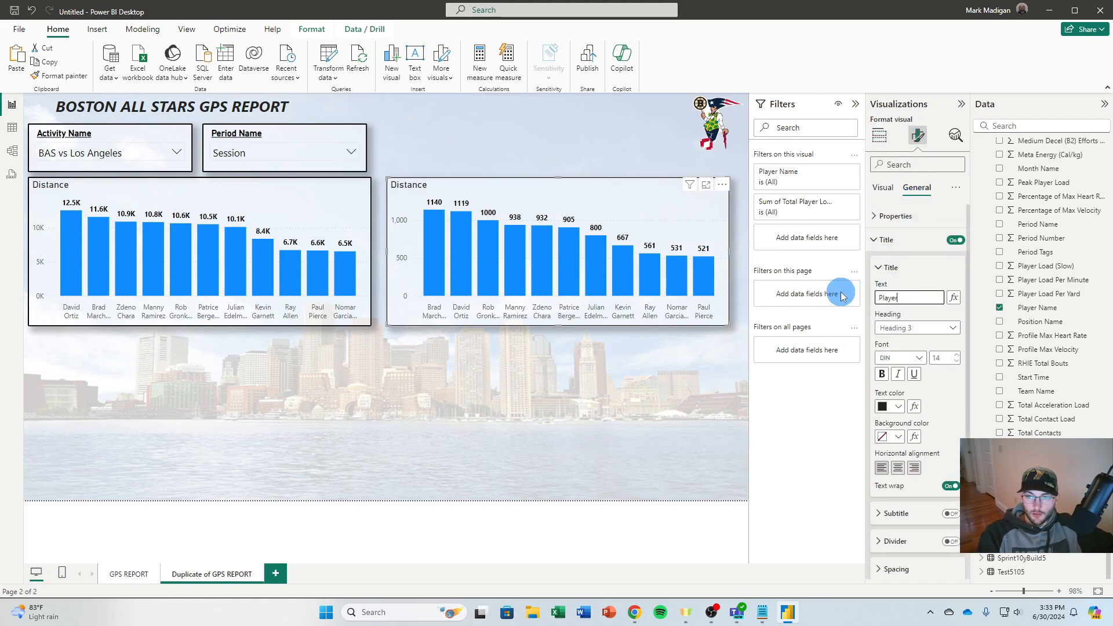
type("Player Load")
key("Return")
left_click(486, 293)
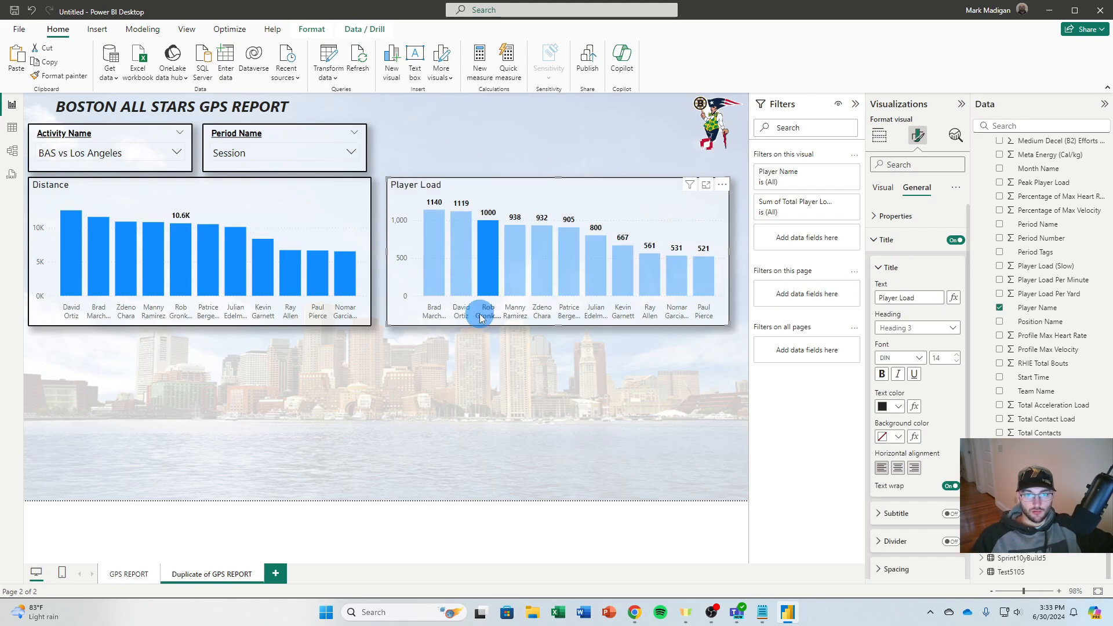
left_click(473, 391)
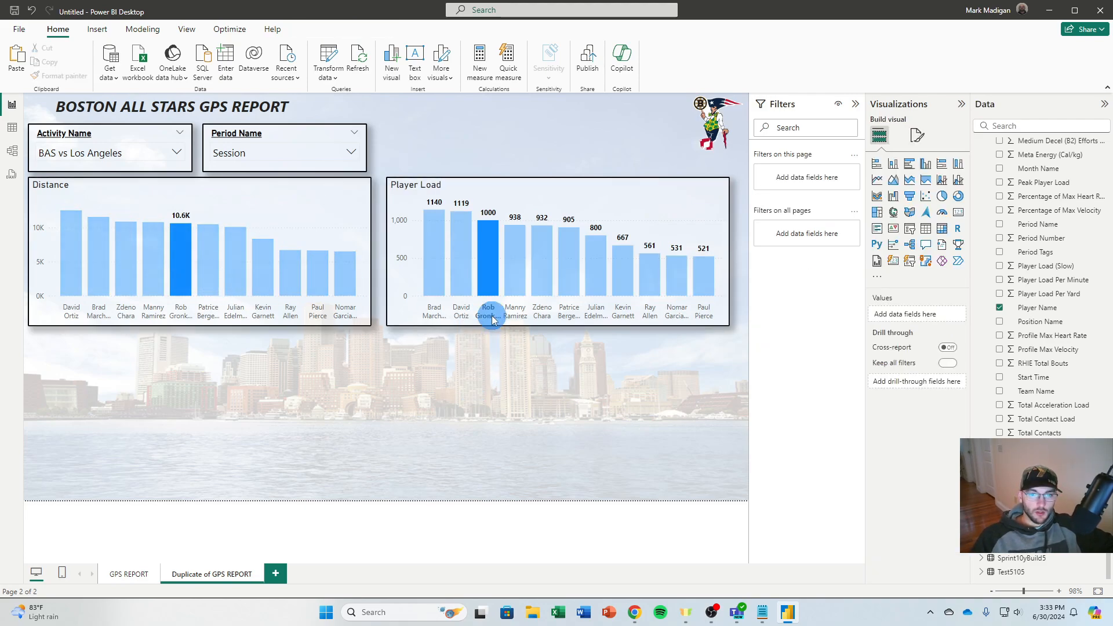
left_click(404, 317)
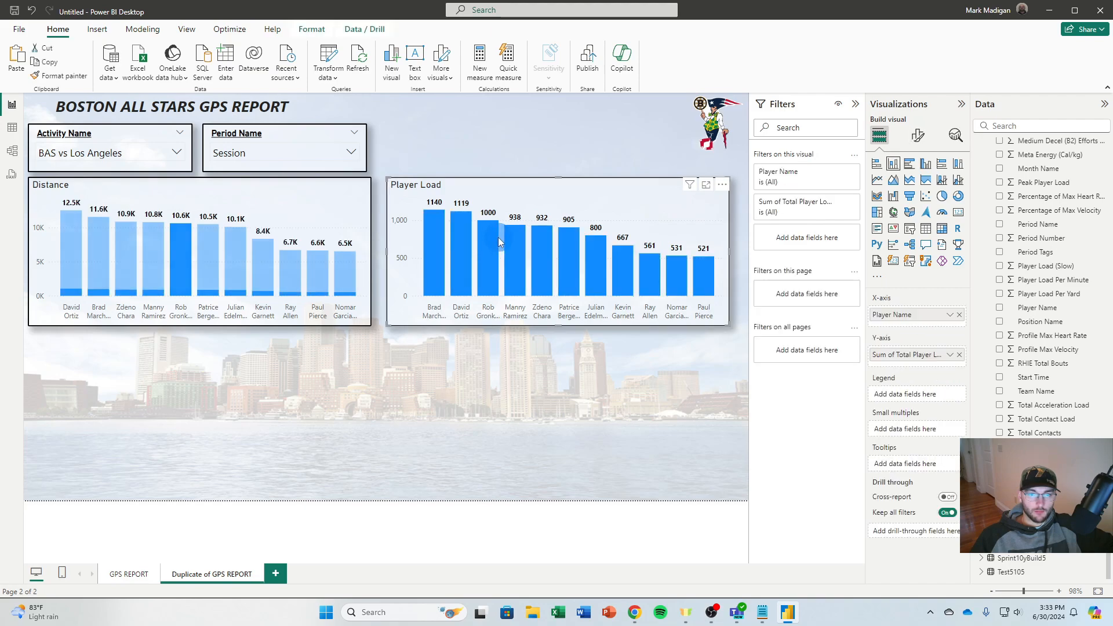
Duplicate the Player Load chart and place the copy directly below the Distance chart
left_click(508, 200)
key("ctrl+c")
key("ctrl+v")
left_click_drag(565, 201, 209, 356)
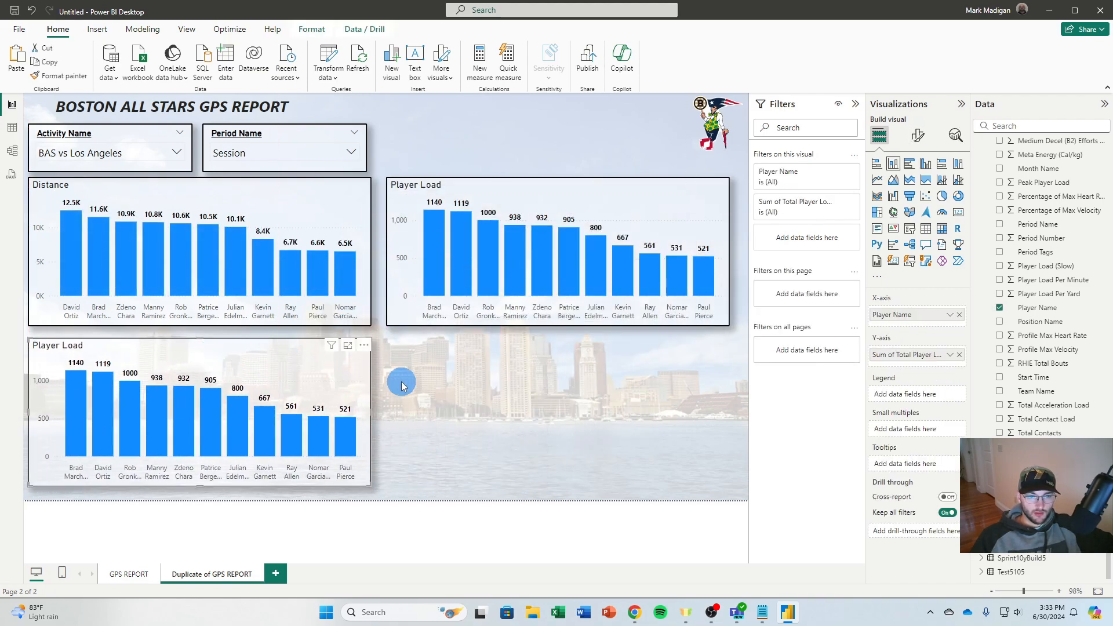
left_click(465, 381)
left_click(317, 376)
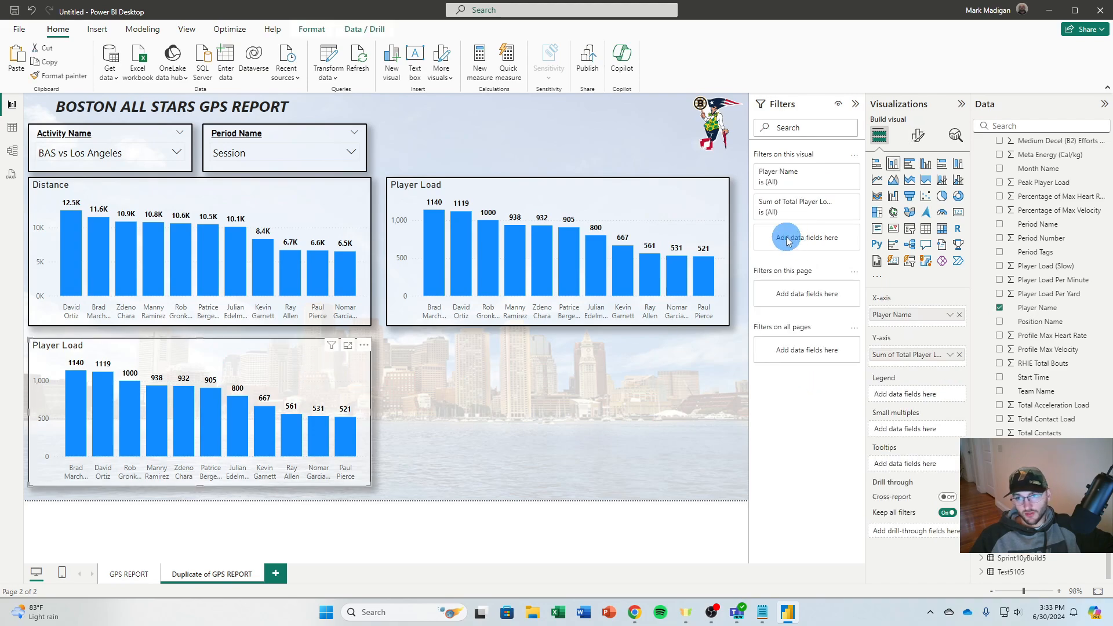
Convert the chart below Distance to a line chart plotting Maximum Velocity by player, aggregated as Maximum
left_click(878, 181)
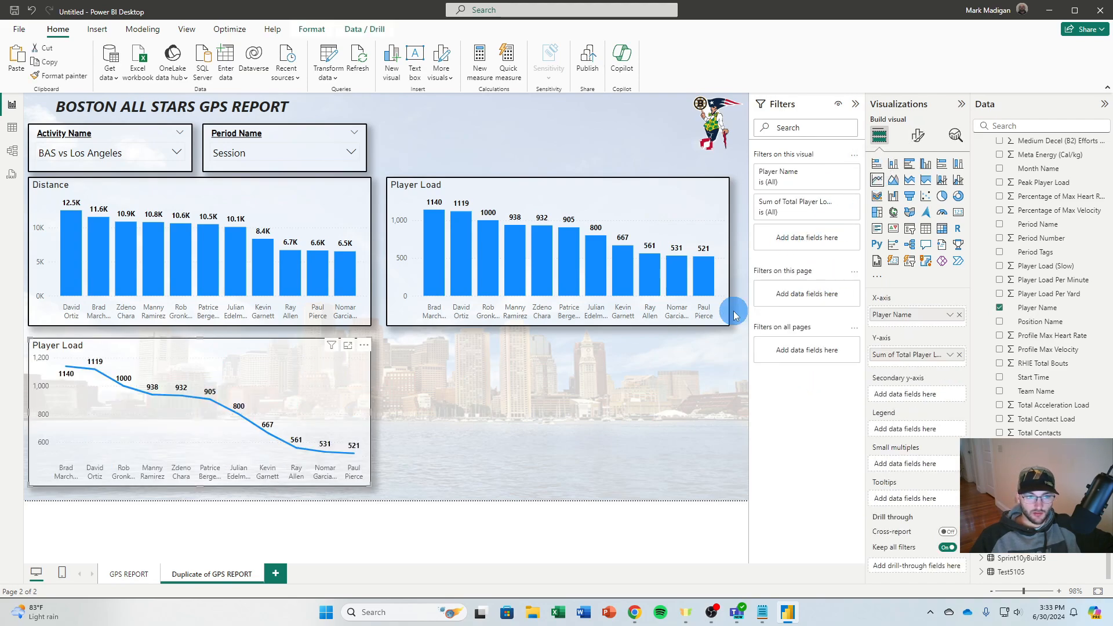
left_click(960, 355)
scroll(1007, 432, "up", 3)
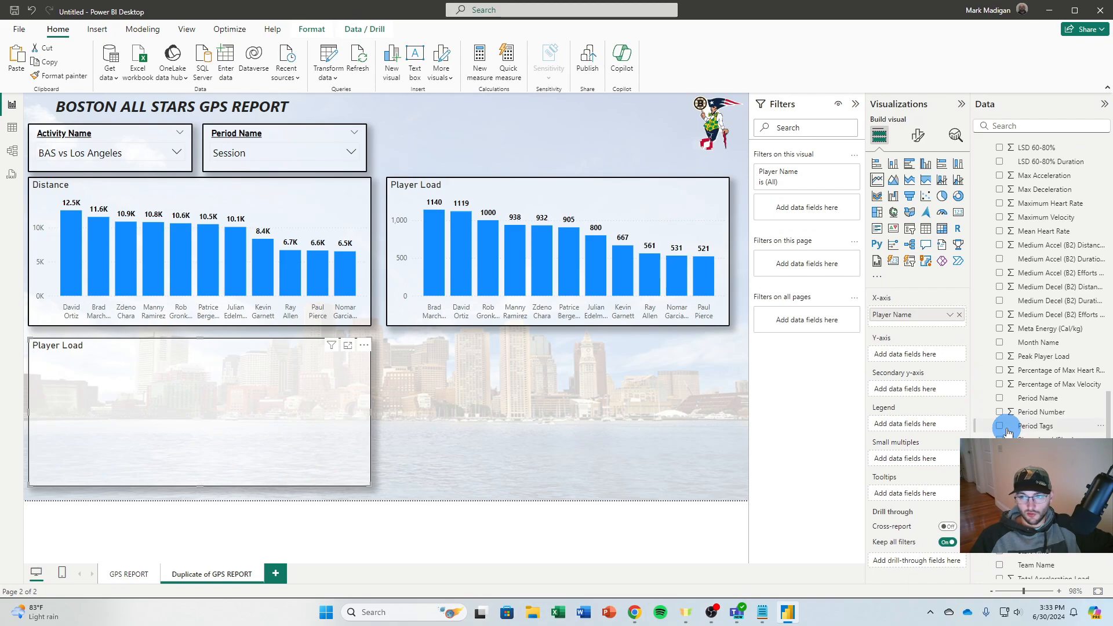
scroll(1008, 432, "up", 3)
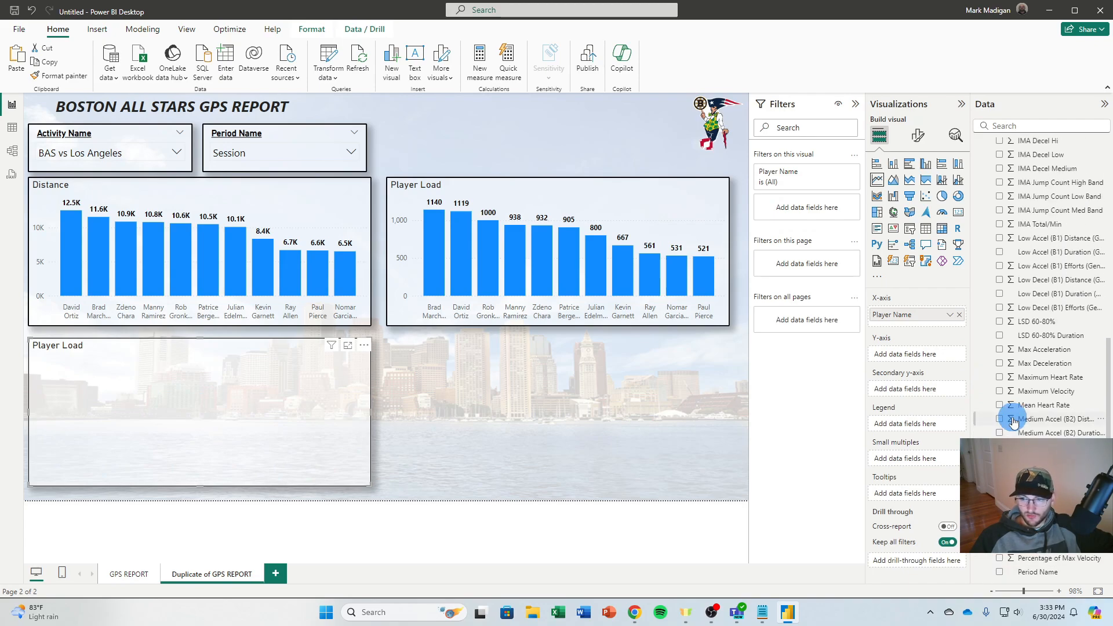
left_click(999, 392)
left_click(950, 356)
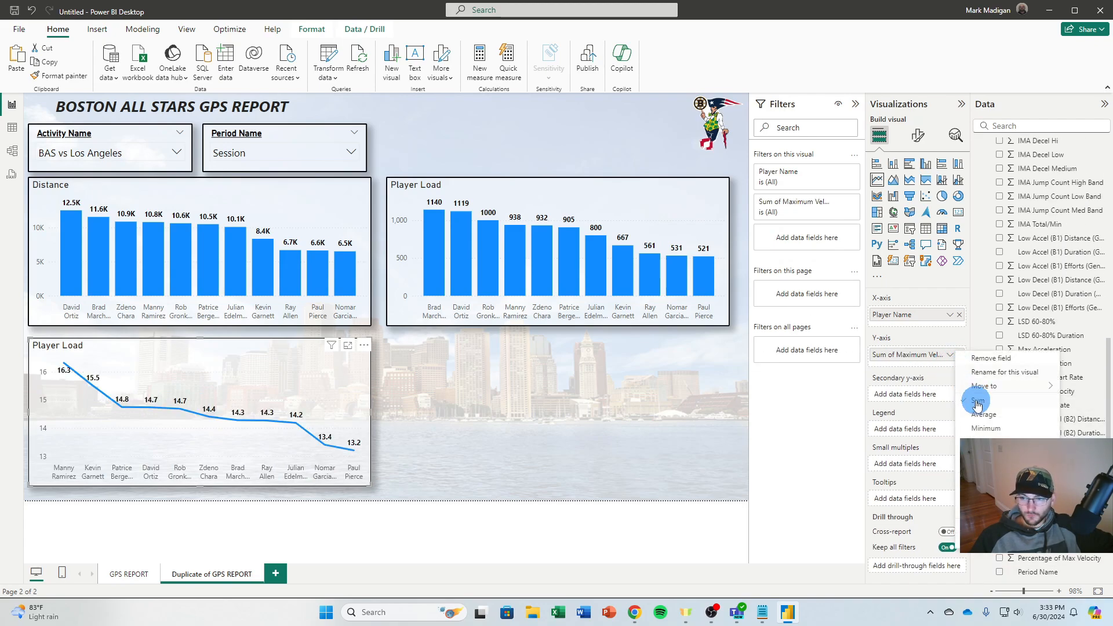
left_click(986, 442)
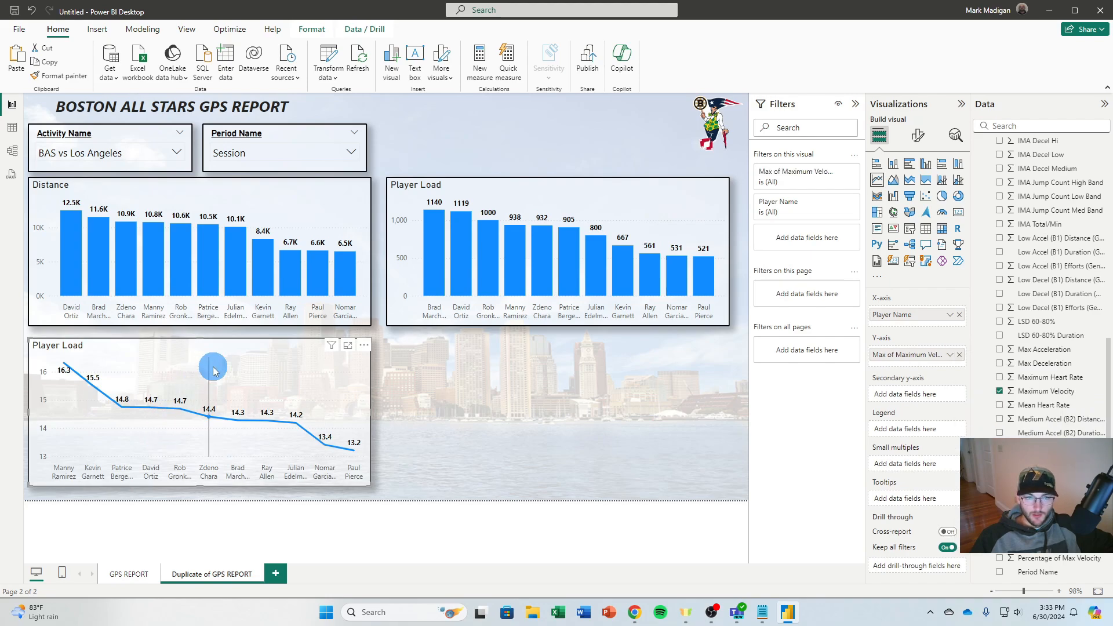
Change the line chart's title to "Max Velocity"
left_click(918, 135)
left_click(917, 187)
left_click(886, 239)
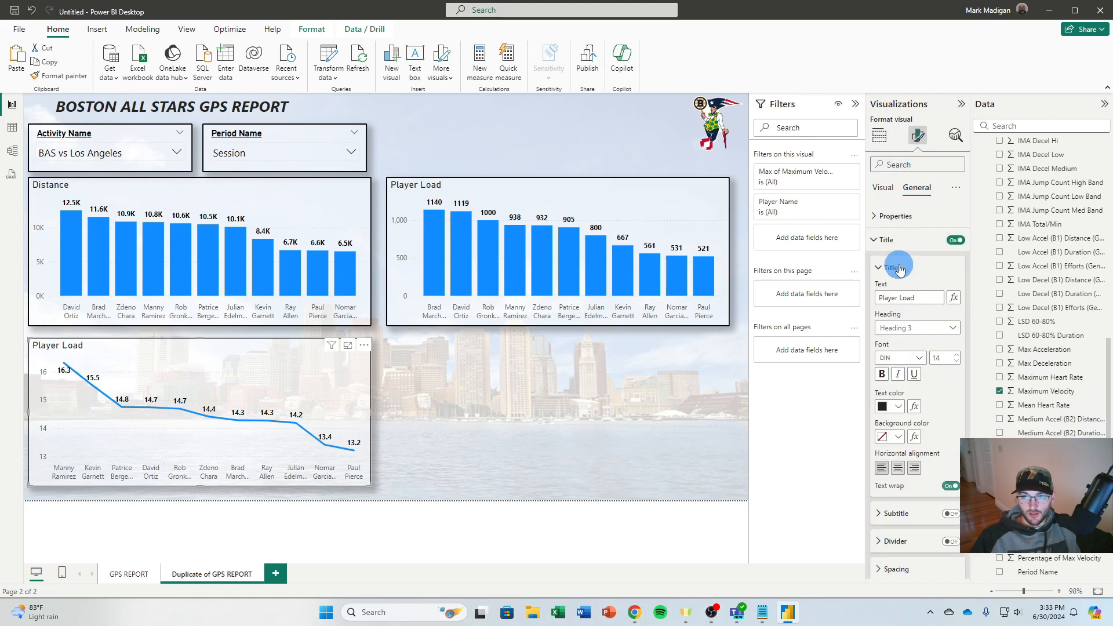
left_click_drag(929, 297, 886, 297)
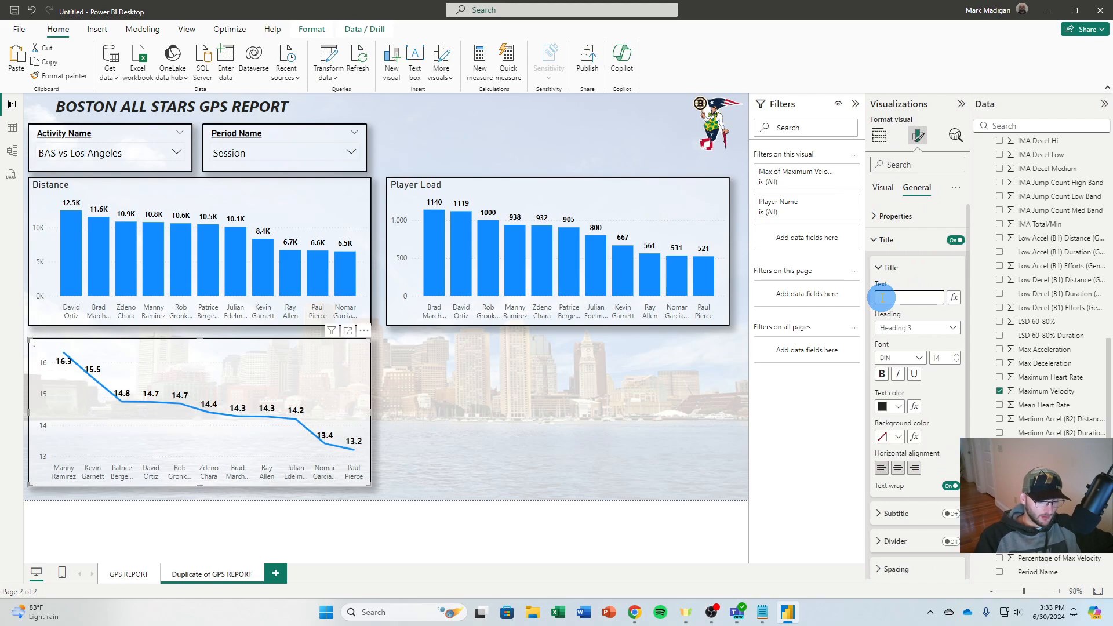
type("Max Velocity")
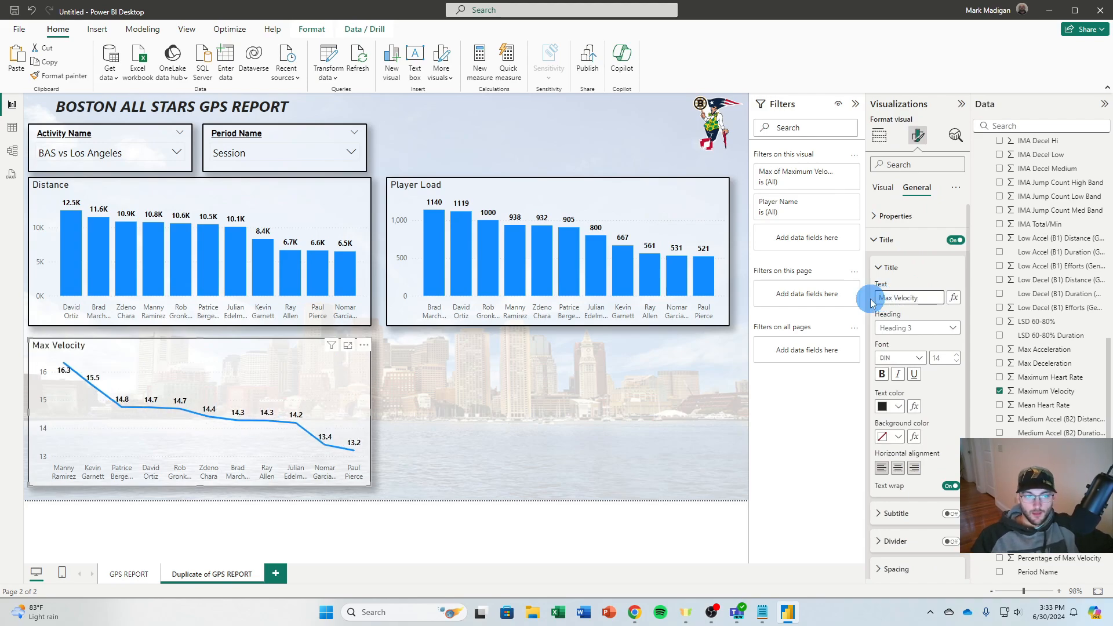
left_click(580, 380)
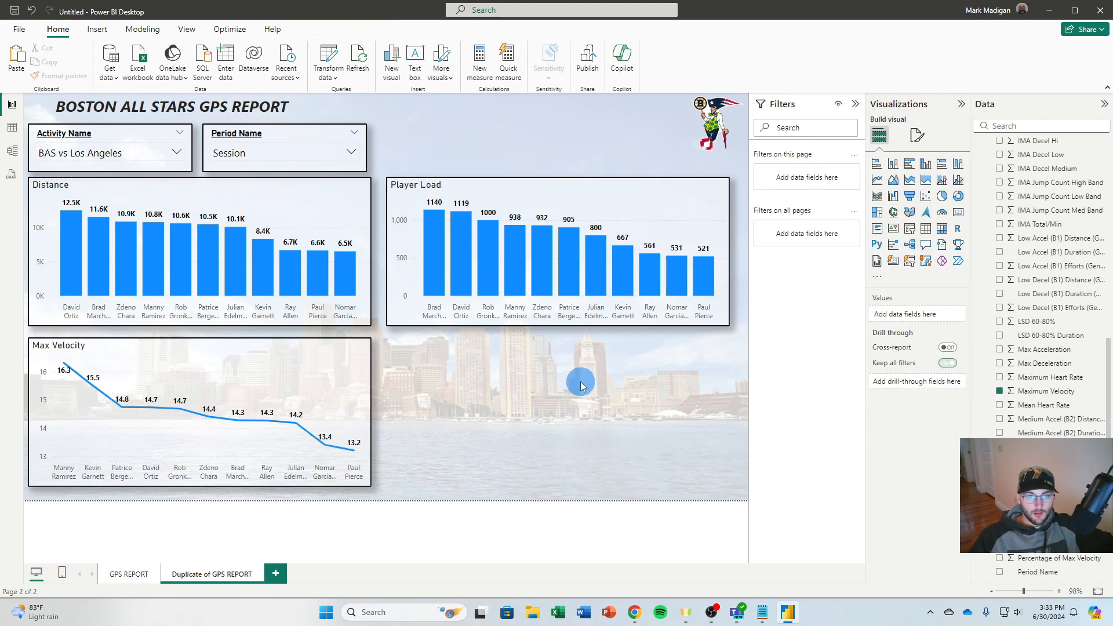
Duplicate the Max Velocity chart below Player Load and replace the copy's Y-axis field with high accels and decels
left_click_drag(268, 368, 623, 374)
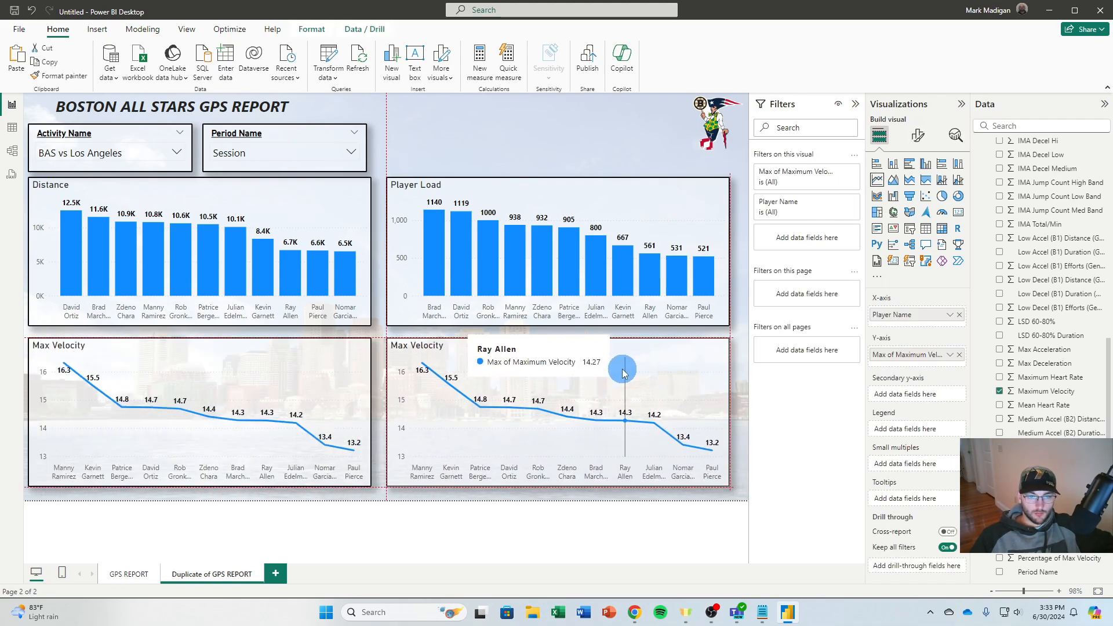
left_click(959, 355)
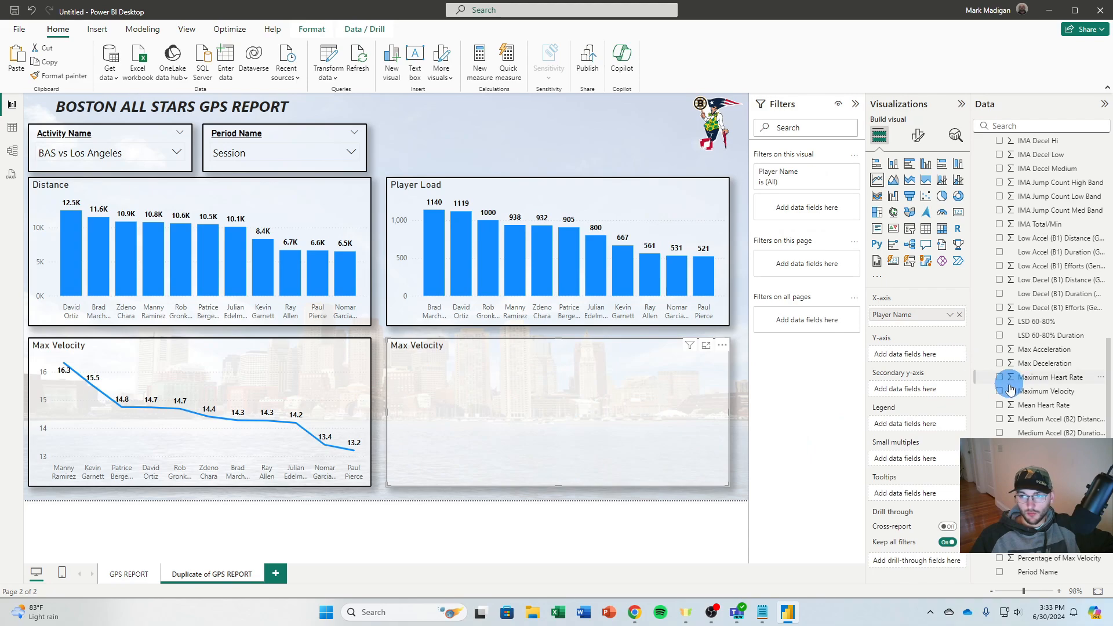
scroll(1010, 390, "up", 15)
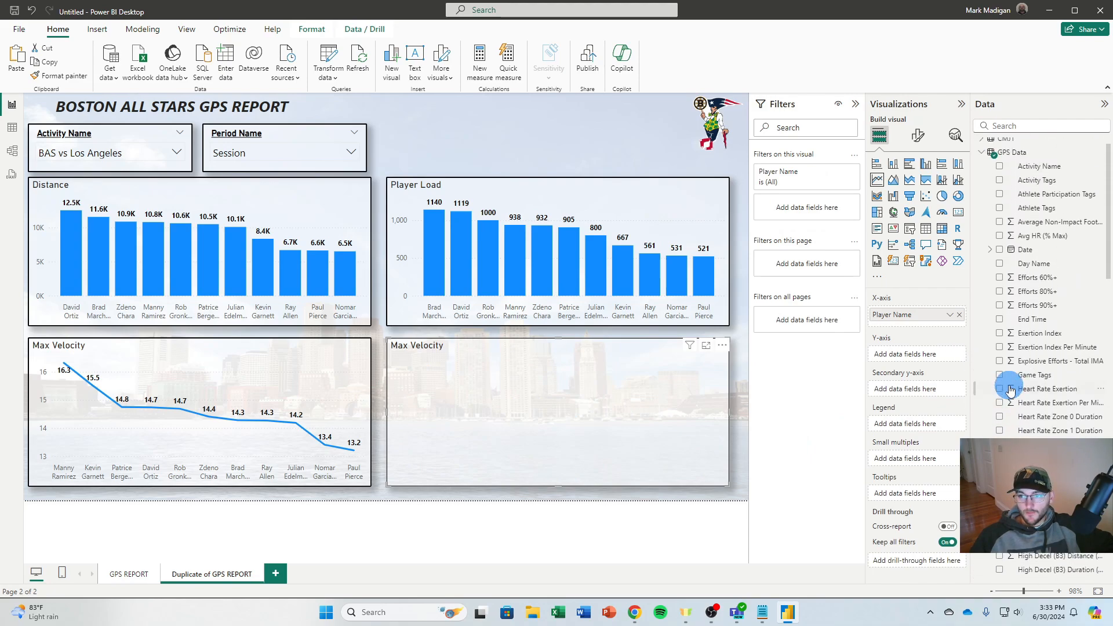
scroll(1006, 432, "down", 3)
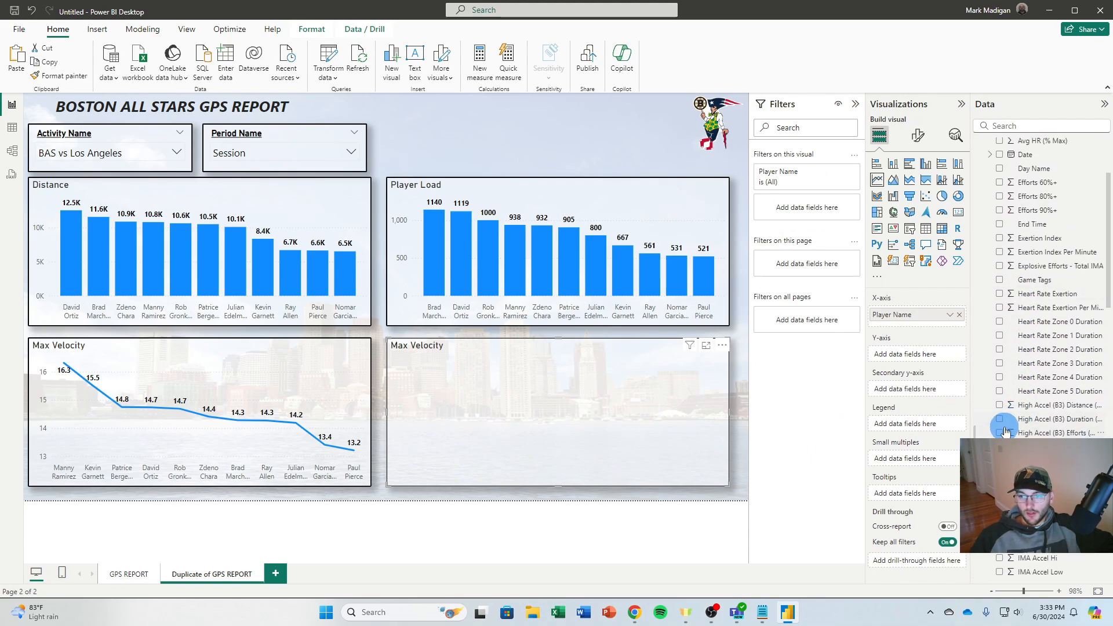
left_click(999, 434)
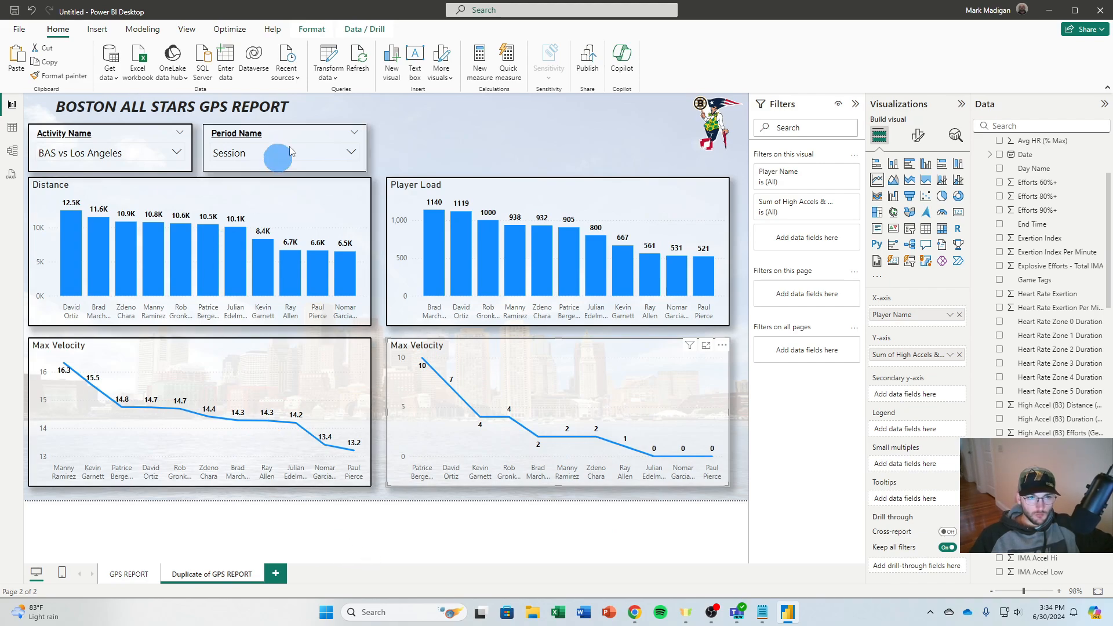
Rename the duplicated report page as GPS REPORT 2
right_click(205, 575)
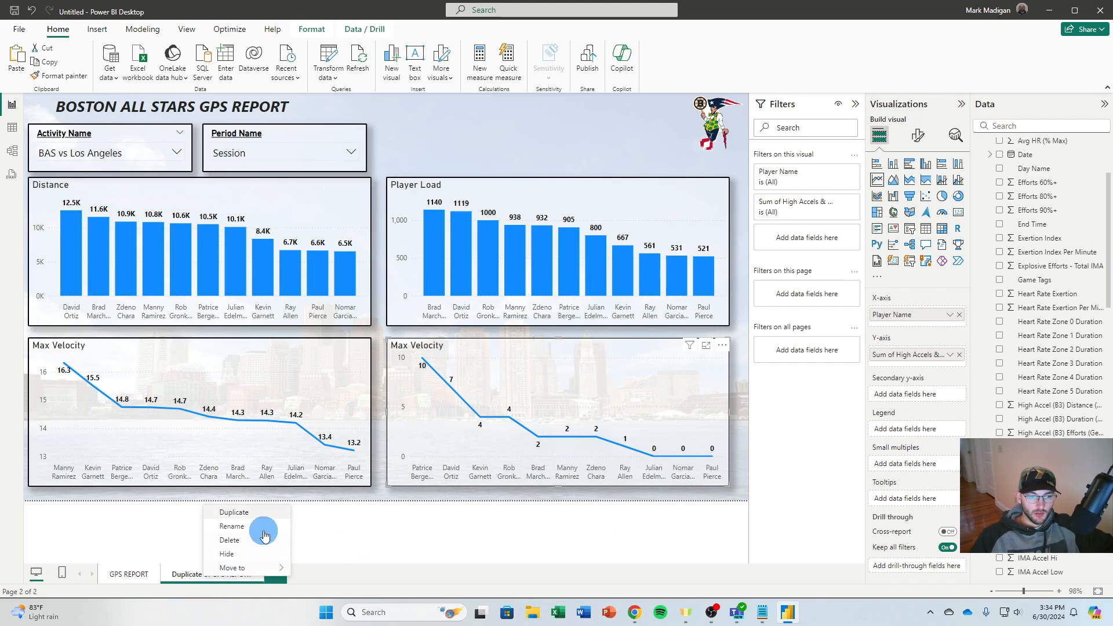
left_click(251, 531)
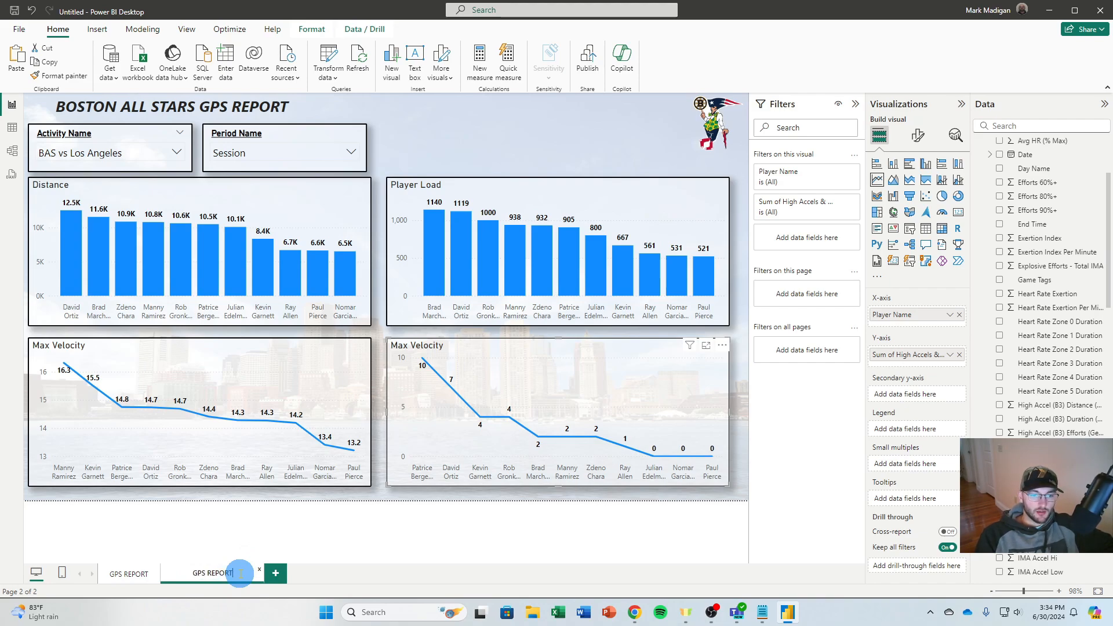
type("2")
key("Return")
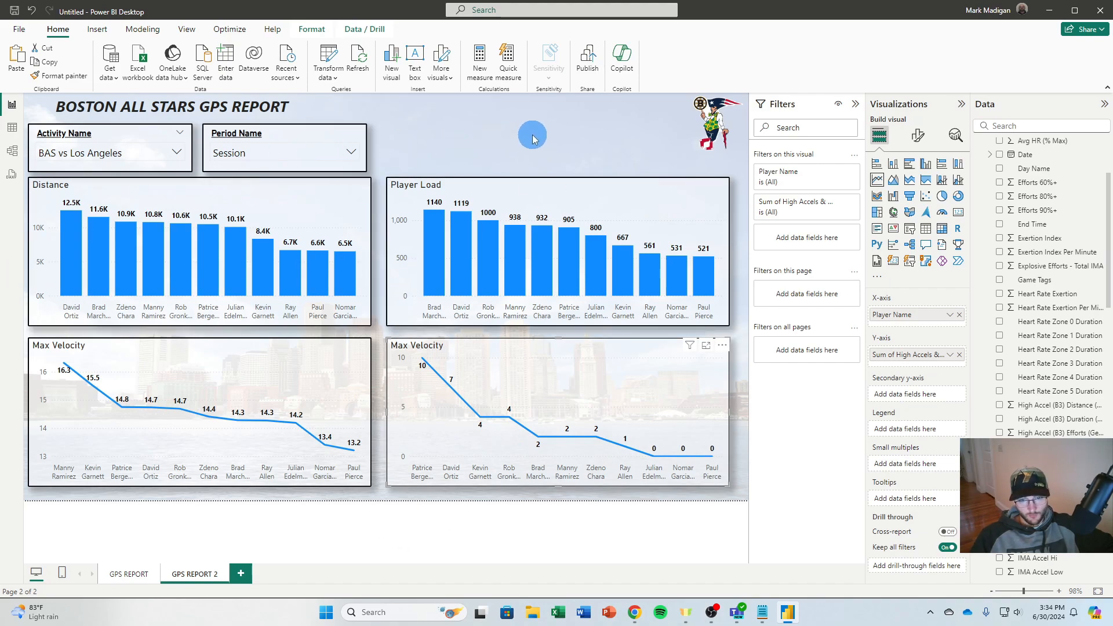
Cross-filter the page by the second player's bar in the Player Load chart and examine the line charts
left_click(467, 251)
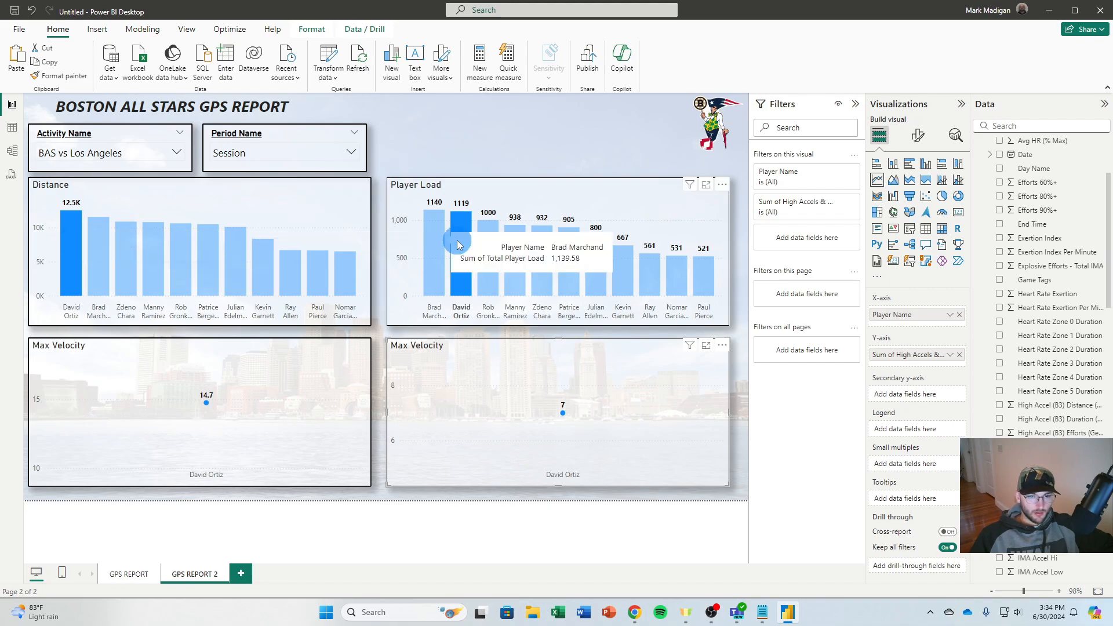
mouse_move(186, 418)
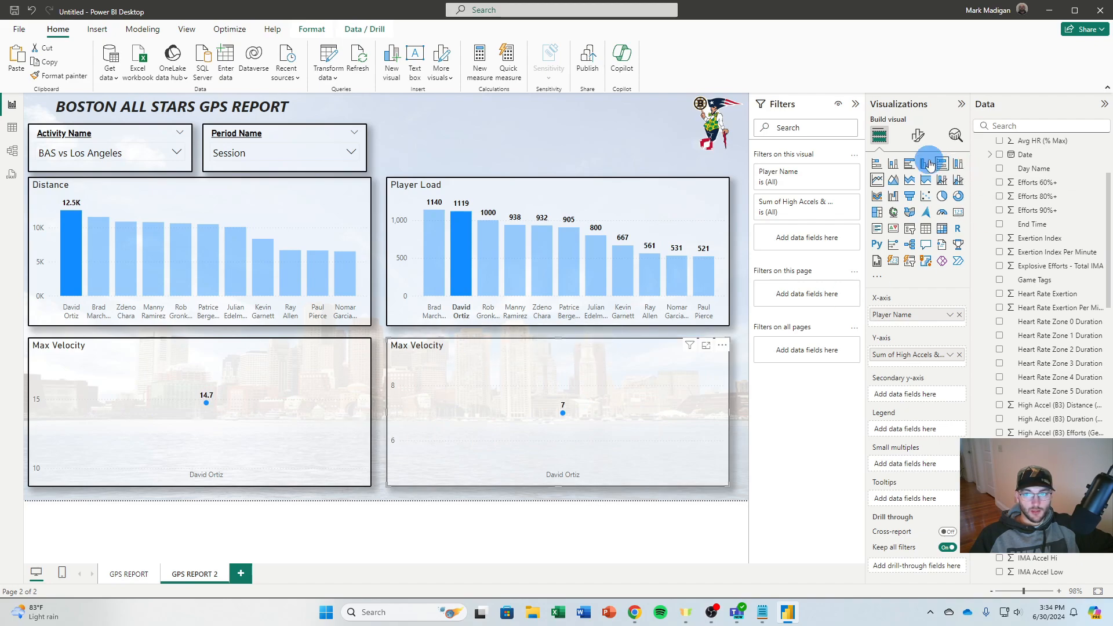
Change the title of the line chart below Player Load to "High Accels and Decels" and clear the player cross-filter
left_click(920, 142)
left_click(917, 190)
left_click(897, 240)
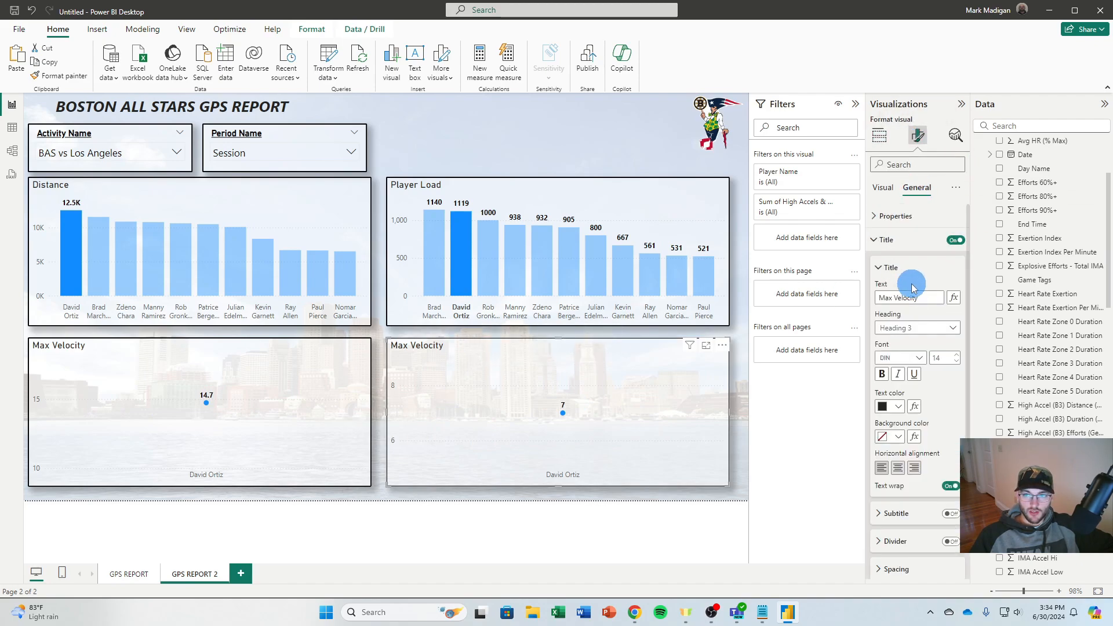
left_click_drag(926, 297, 801, 298)
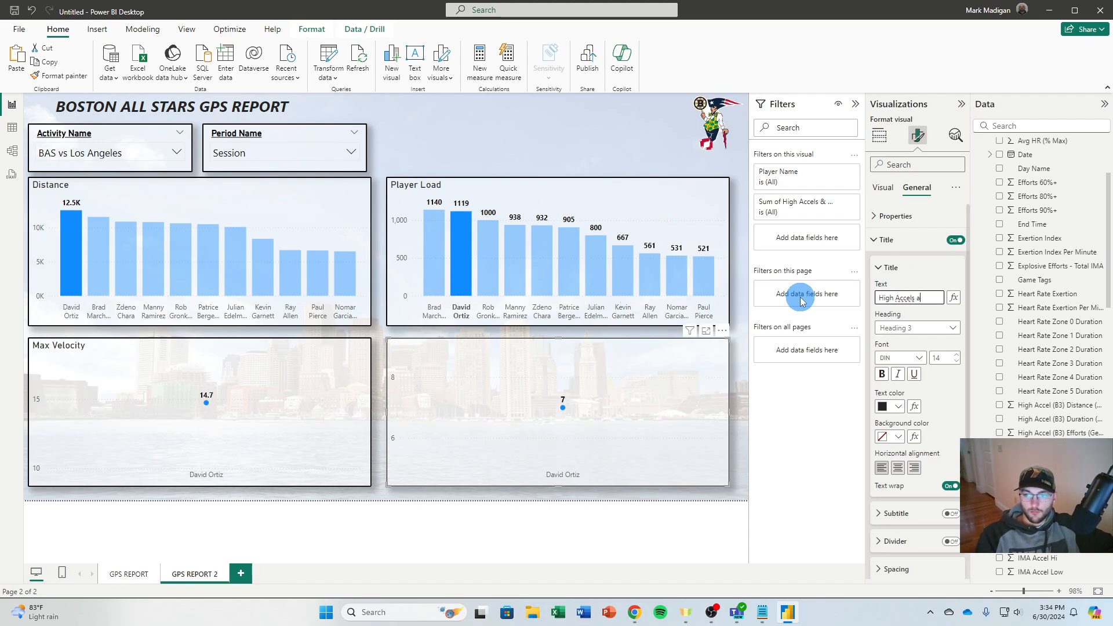
left_click(801, 297)
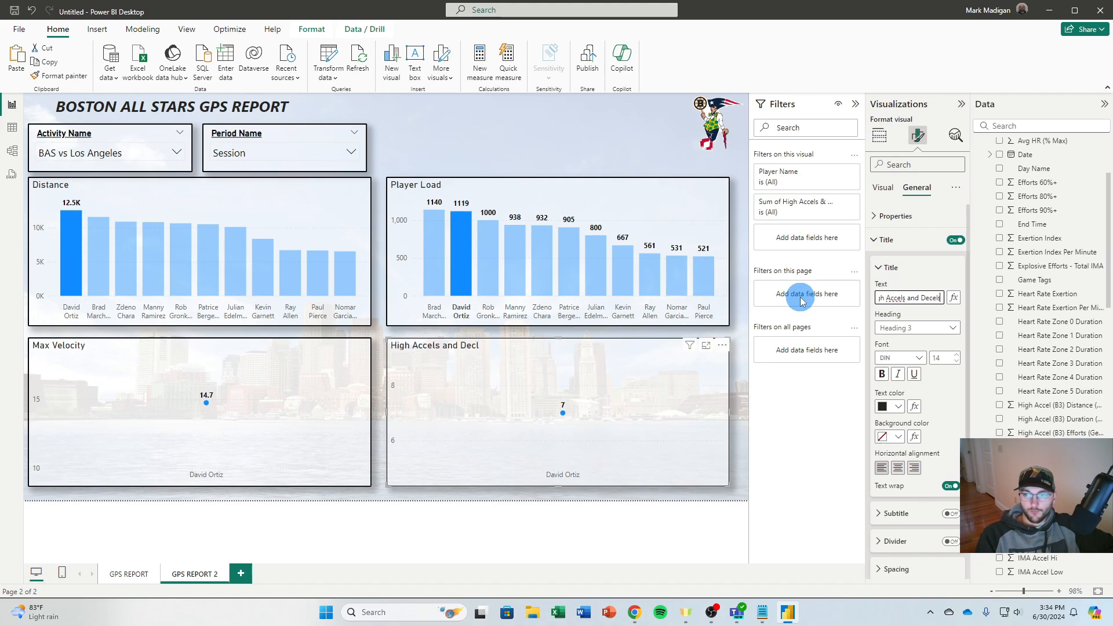
left_click(332, 319)
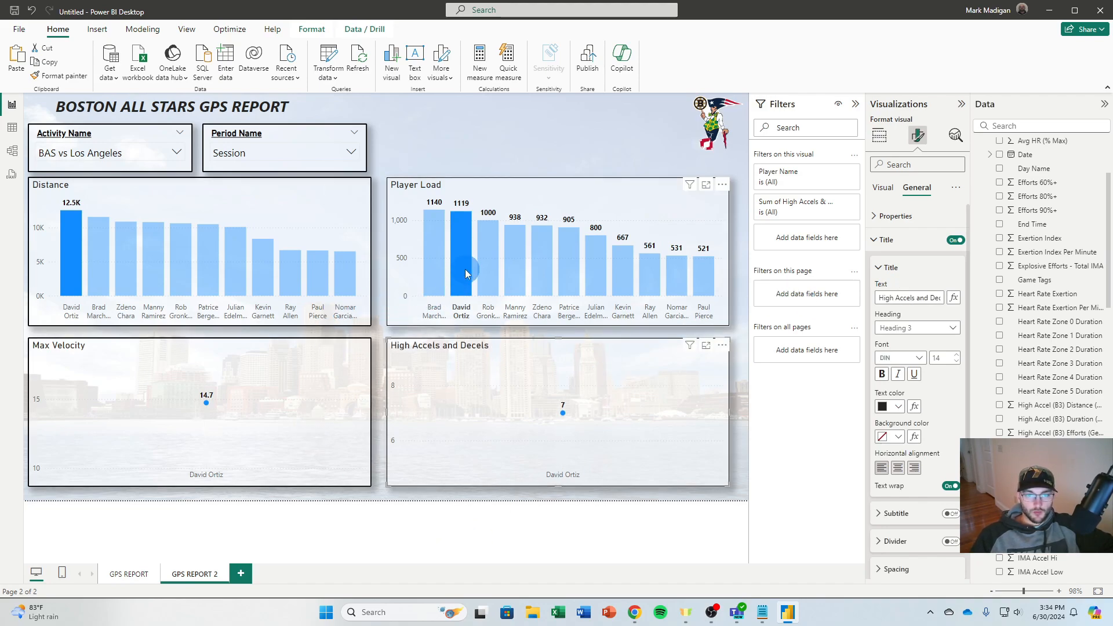
Filter GPS REPORT 2 by BAS Run 4-30-24 and BAS Run 4-23-24, and check the GPS REPORT page before returning
left_click(87, 153)
scroll(91, 232, "down", 3)
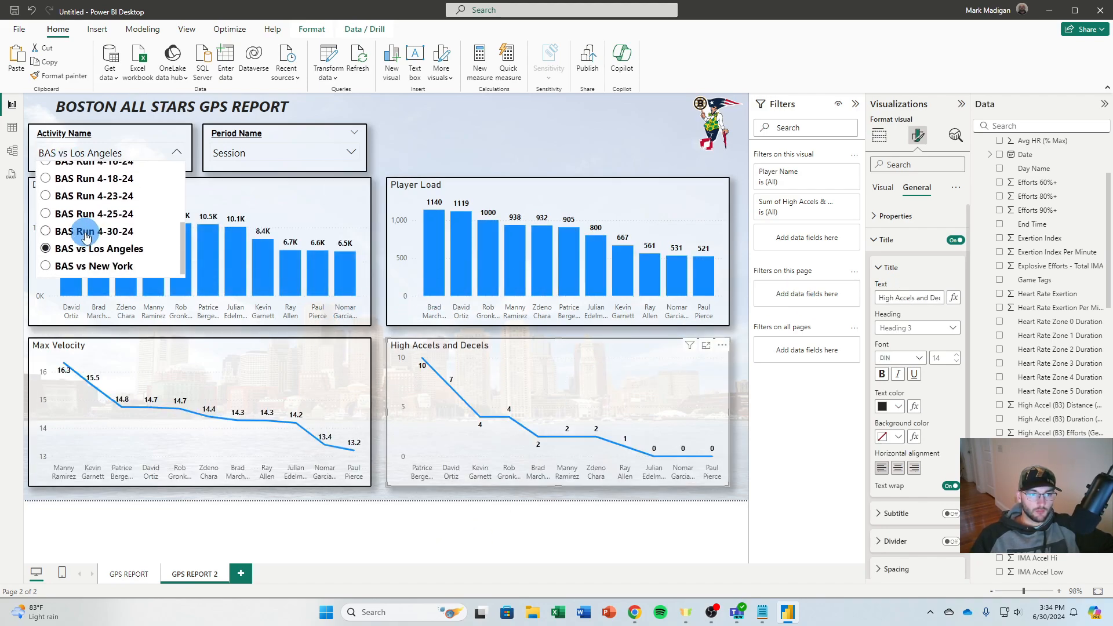
left_click(92, 235)
left_click(128, 155)
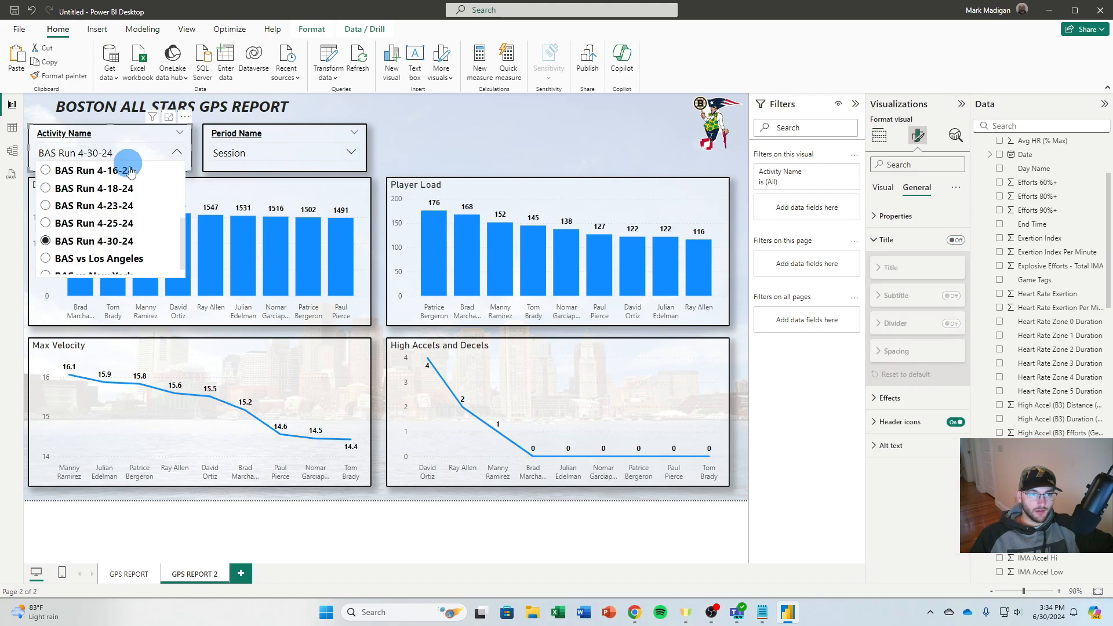
left_click(116, 206)
left_click(130, 574)
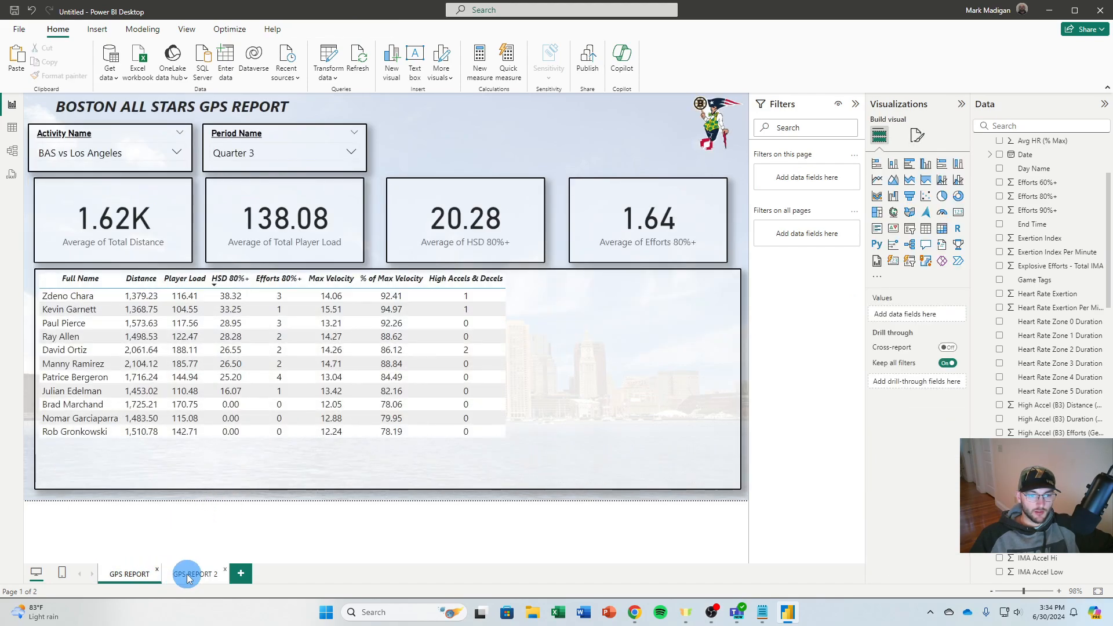
left_click(186, 574)
View the charts for BAS Run 11-27-23 and BAS Run 4-25-24, and return the activity filter to BAS vs Los Angeles
left_click(94, 159)
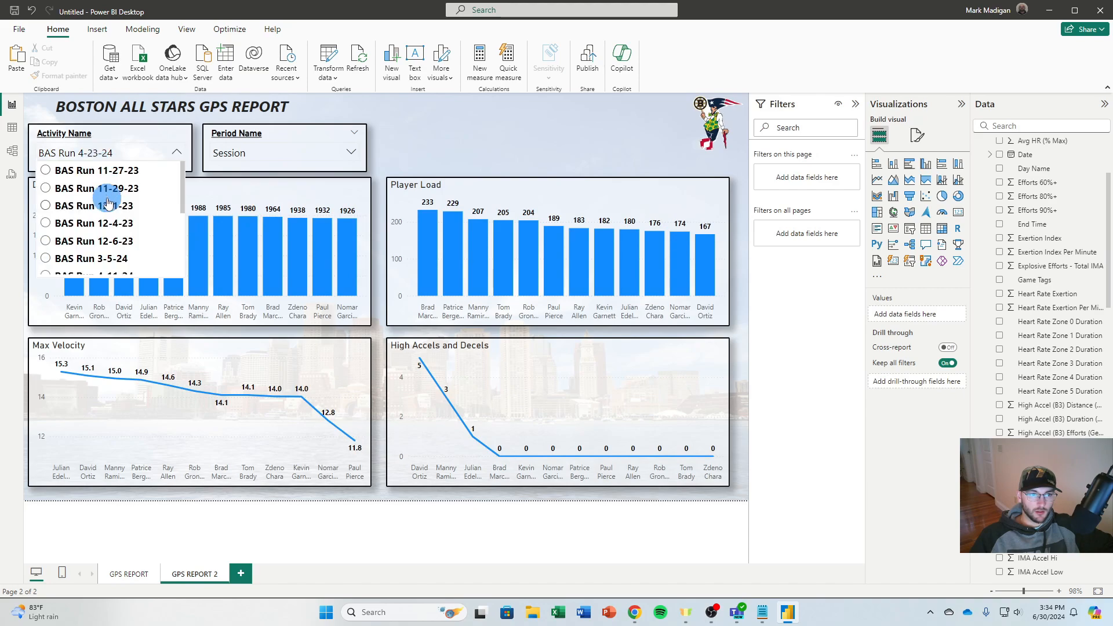
left_click(92, 168)
left_click(92, 152)
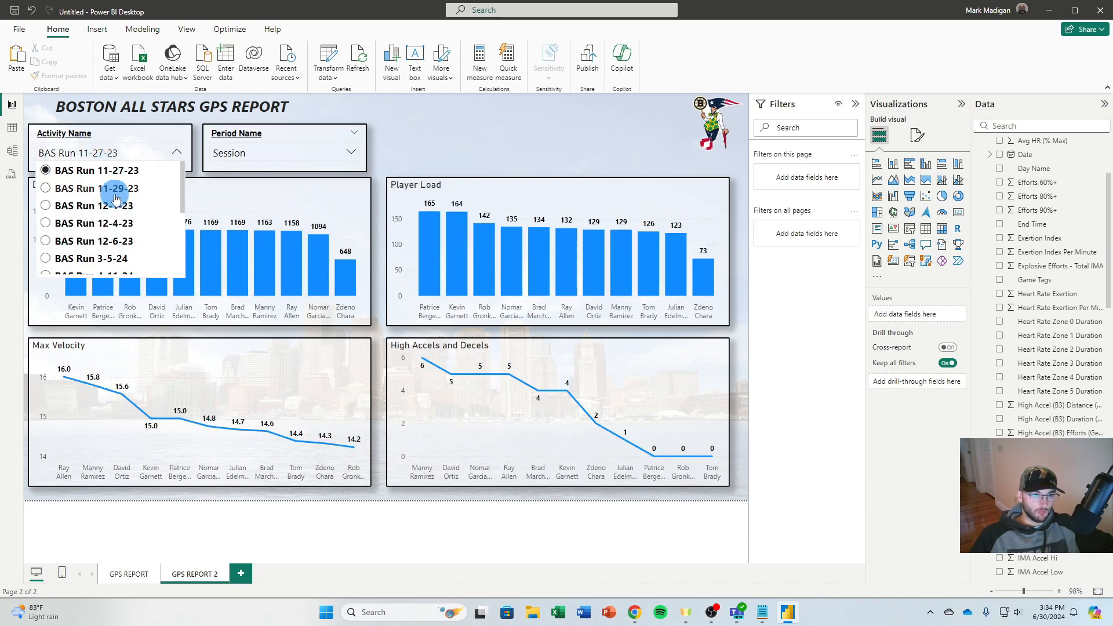
scroll(108, 203, "down", 5)
left_click(110, 210)
left_click(119, 160)
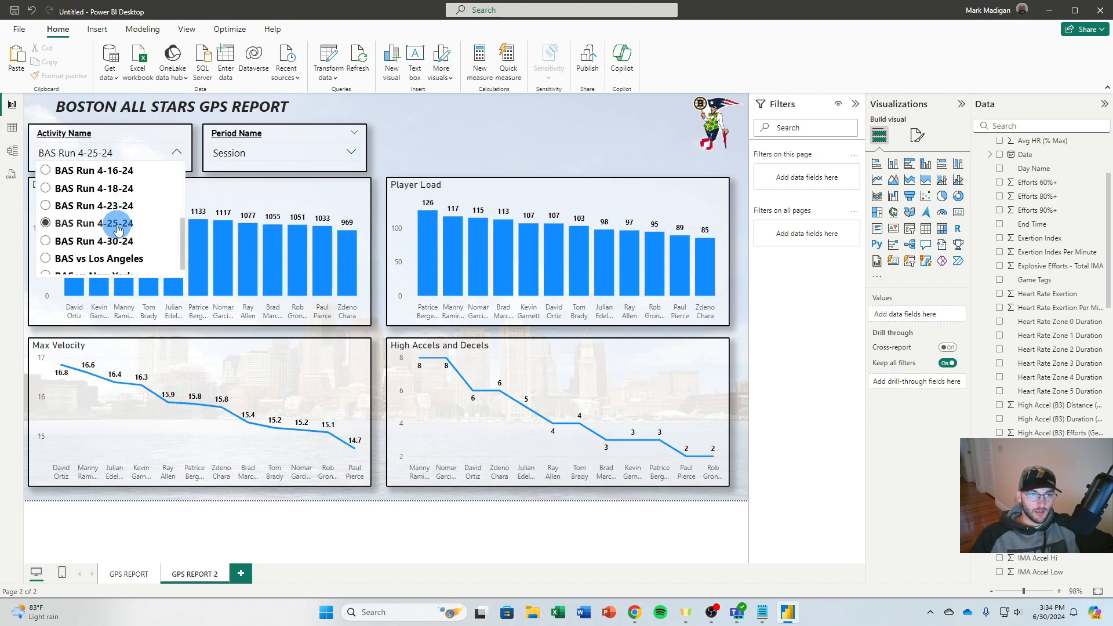
left_click(106, 252)
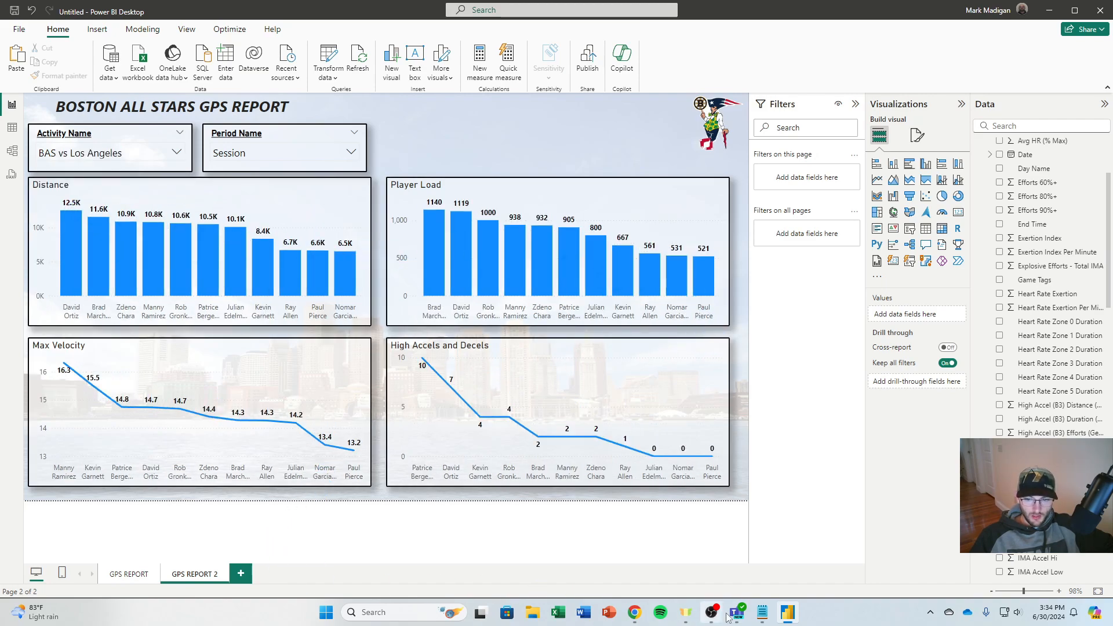
Check the report outline in Notepad and duplicate the GPS REPORT 2 page
left_click(762, 612)
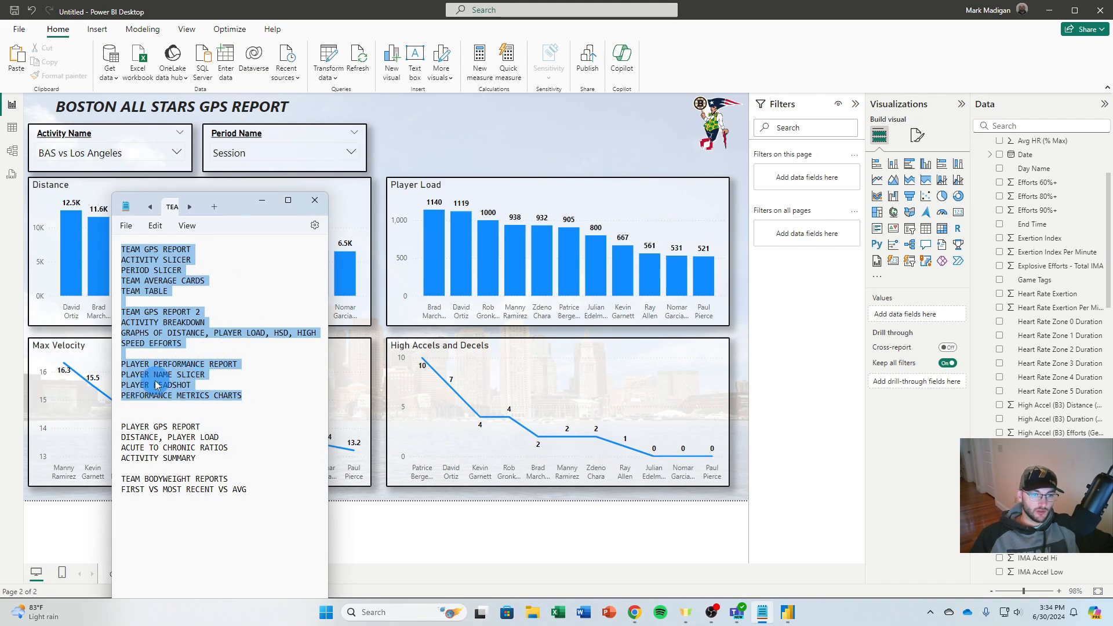
left_click(268, 203)
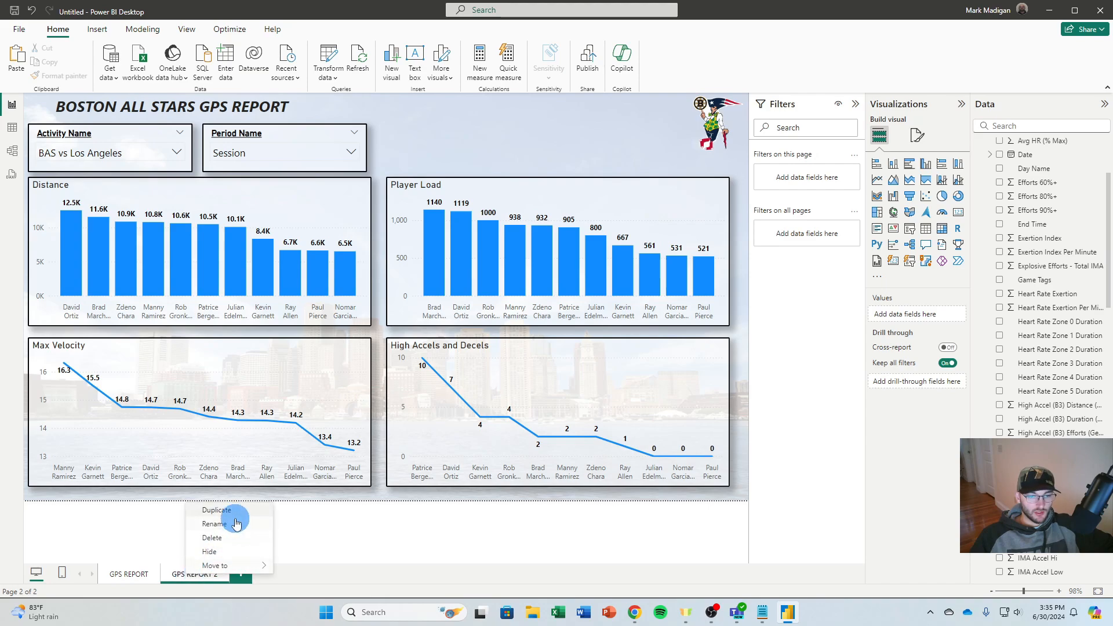
left_click(234, 512)
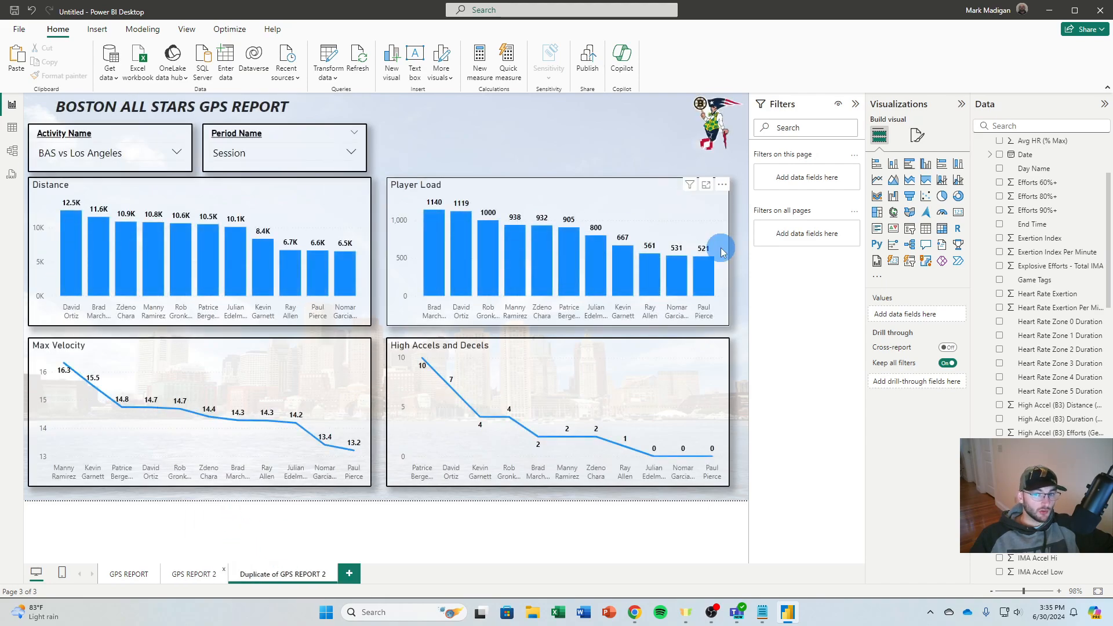
Delete the Player Load, High Accels and Decels, and Max Velocity charts from the duplicated page
left_click(578, 202)
key("Delete")
left_click(405, 348)
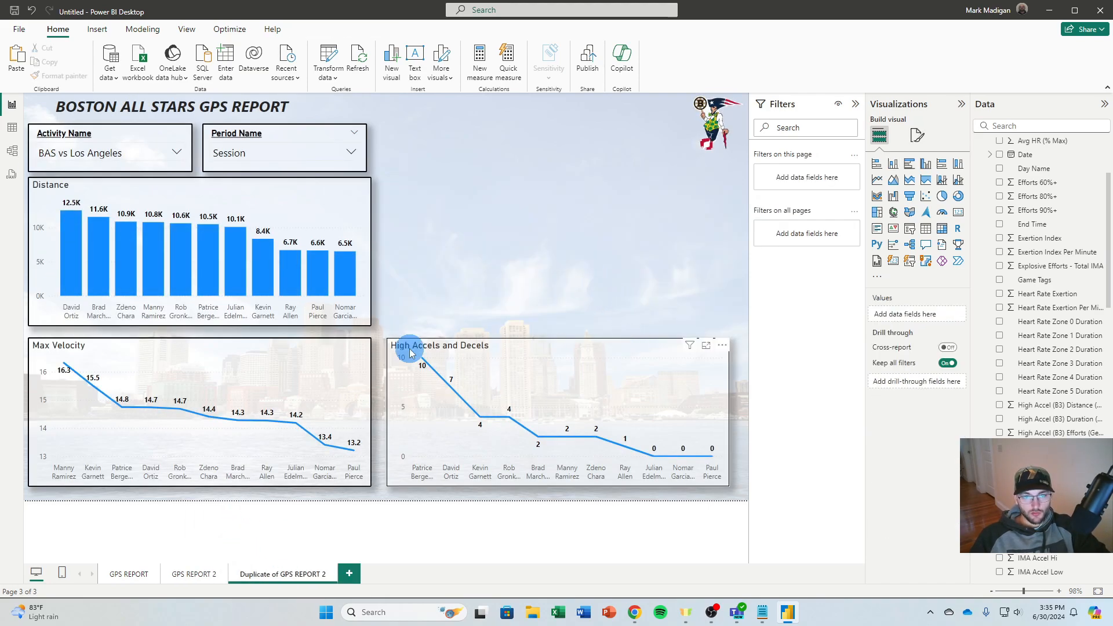
key("Delete")
left_click(261, 341)
key("Delete")
Move the Distance chart to the lower right part of the canvas and delete the Period Name slicer
left_click(251, 209)
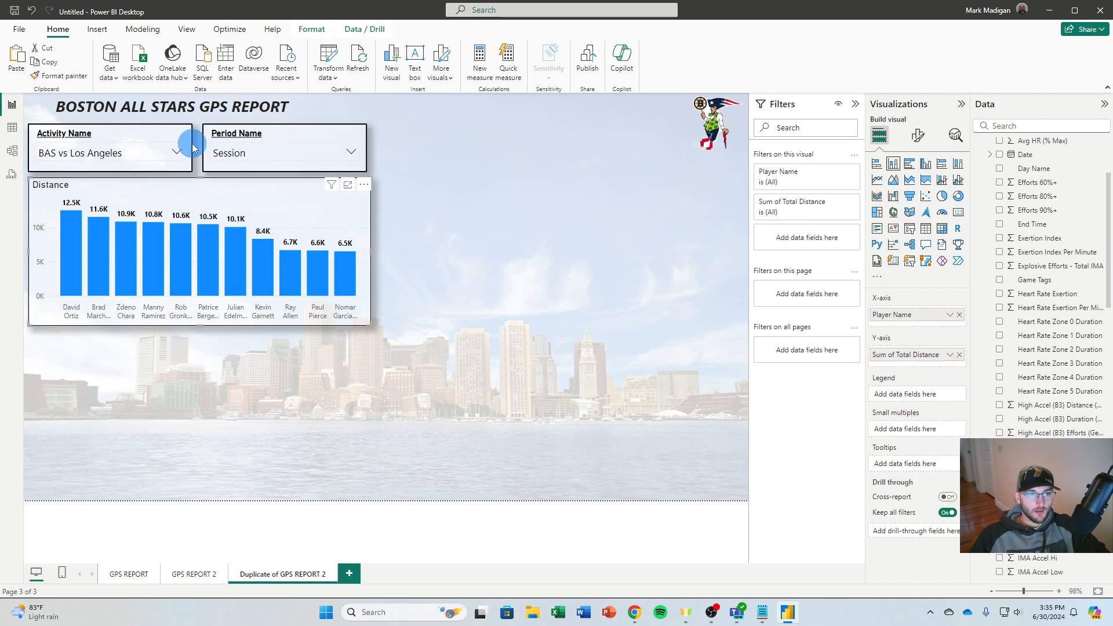
left_click_drag(261, 208, 607, 296)
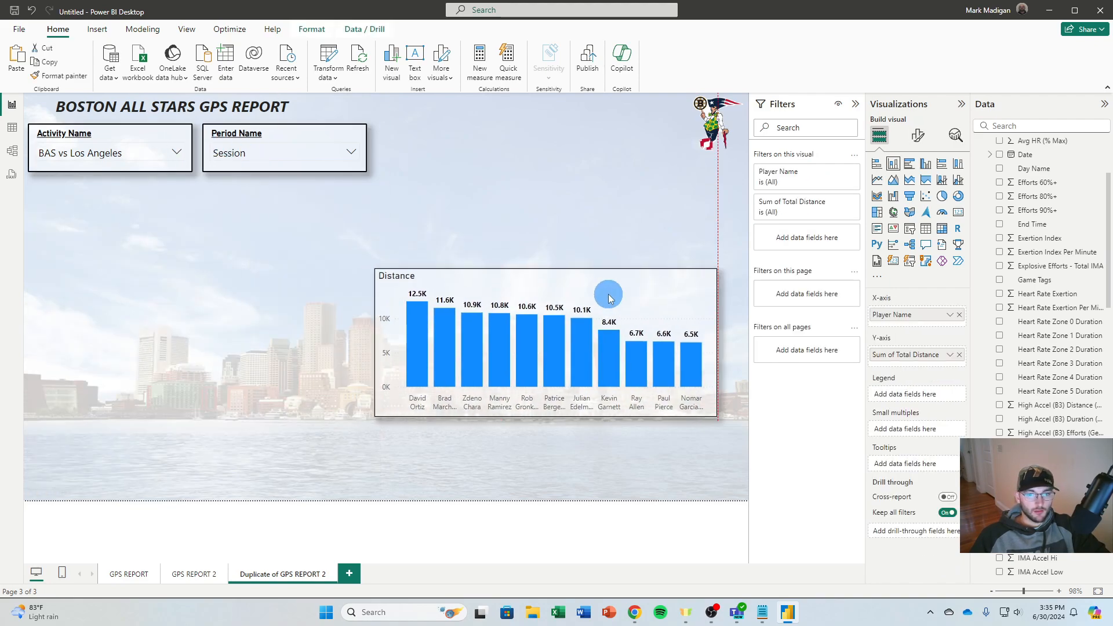
left_click(288, 145)
key("Delete")
left_click(89, 170)
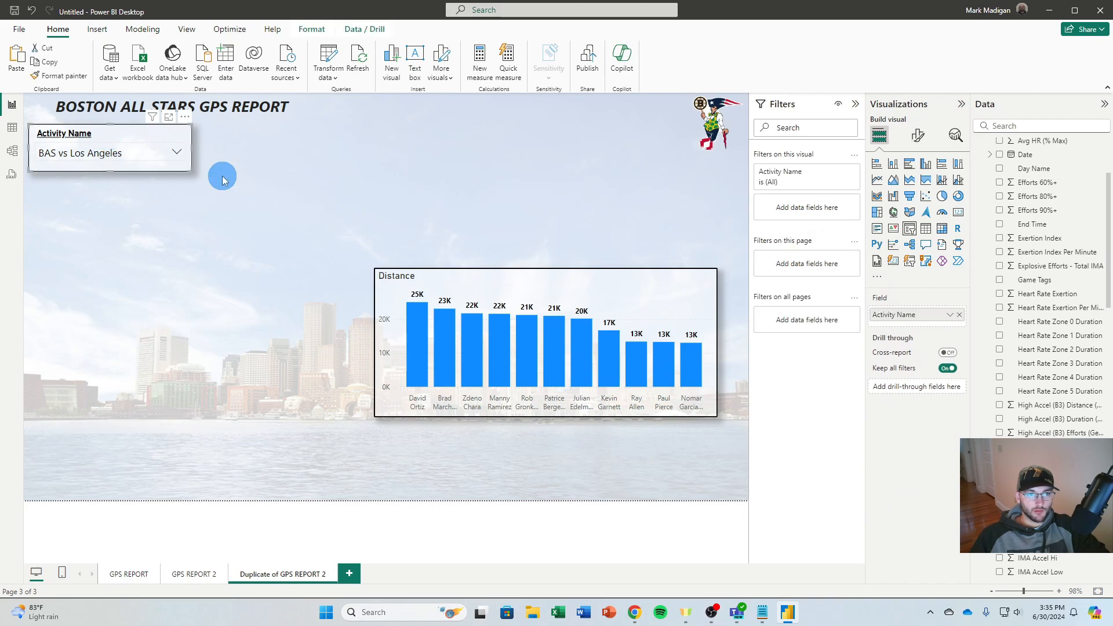
Change the page heading text to "BOSTON ALL STARS PLAYER REPORT"
left_click(243, 115)
key("Right")
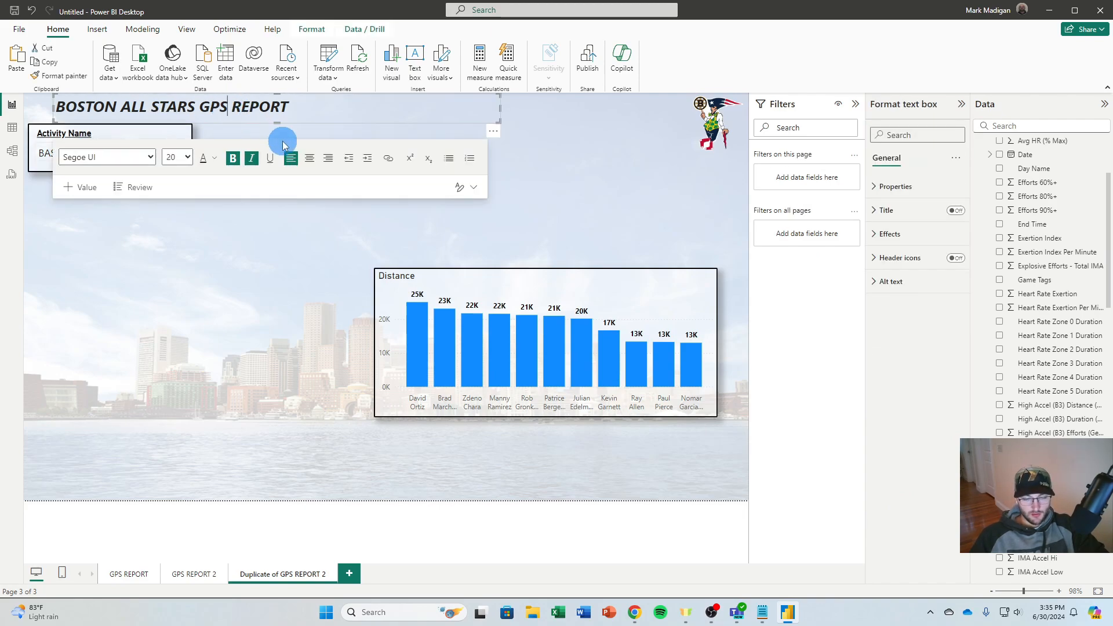
key("BackSpace")
key("BackSpace")
key("BackSpace")
type("pla")
key("BackSpace")
key("BackSpace")
key("BackSpace")
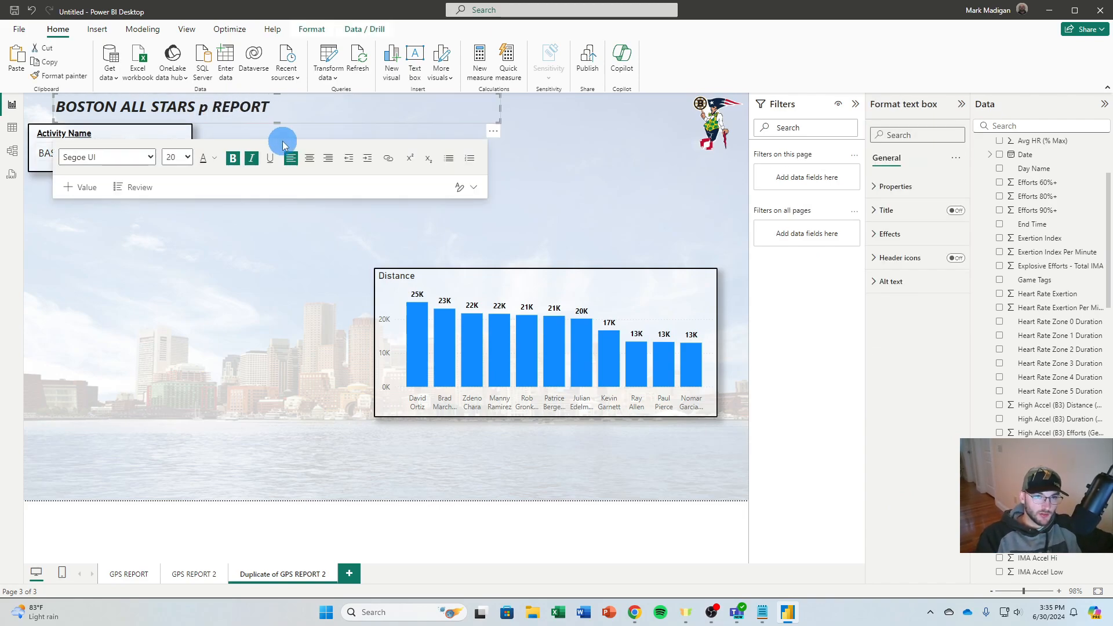
type("PLAYER")
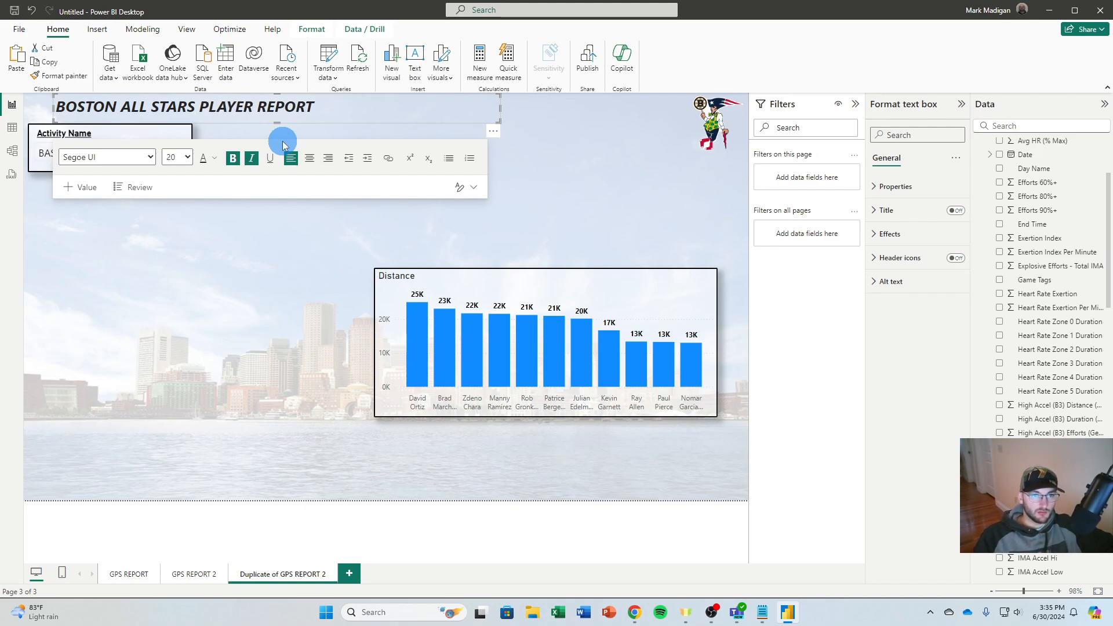
left_click(204, 303)
Replace the Activity Name field in the remaining slicer with Full Name from the SampleRoster table
left_click(167, 135)
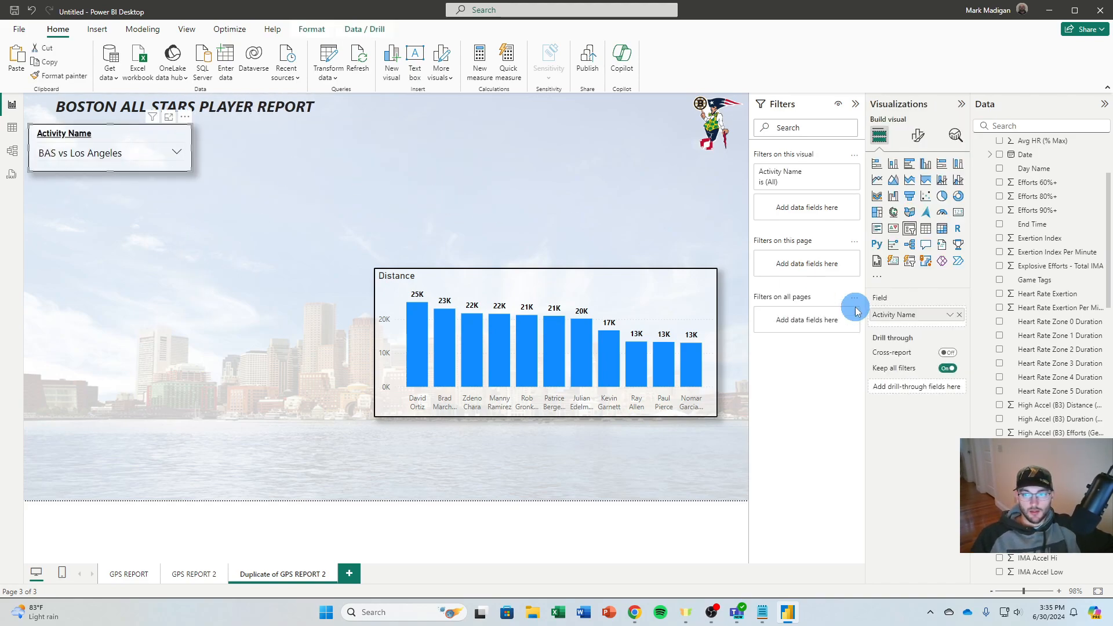
left_click(959, 315)
scroll(1003, 266, "up", 3)
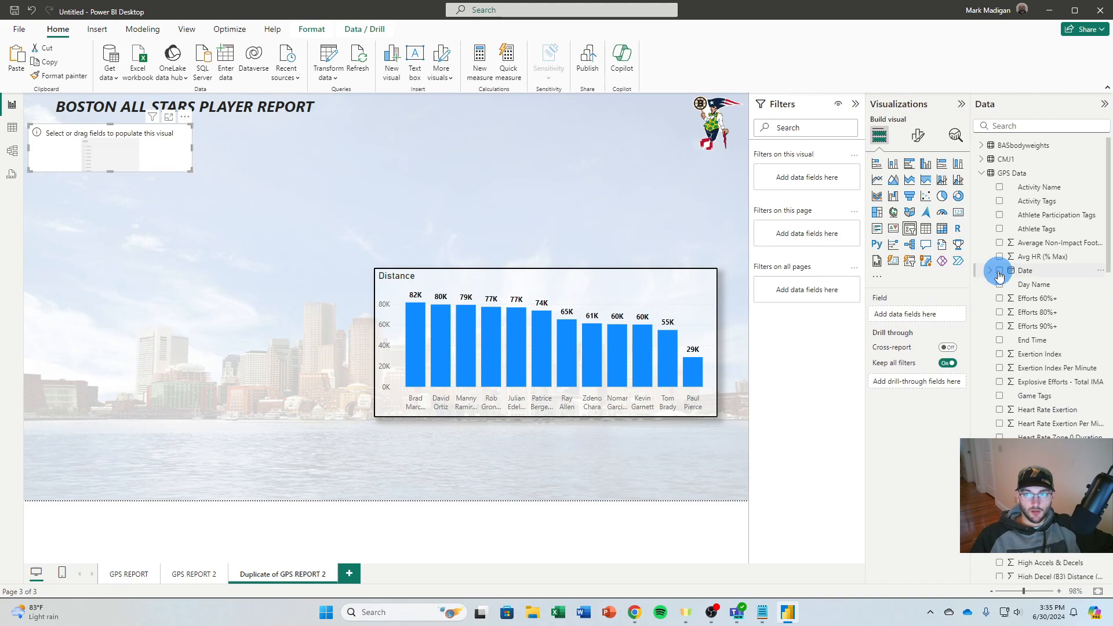
left_click(980, 174)
left_click(986, 191)
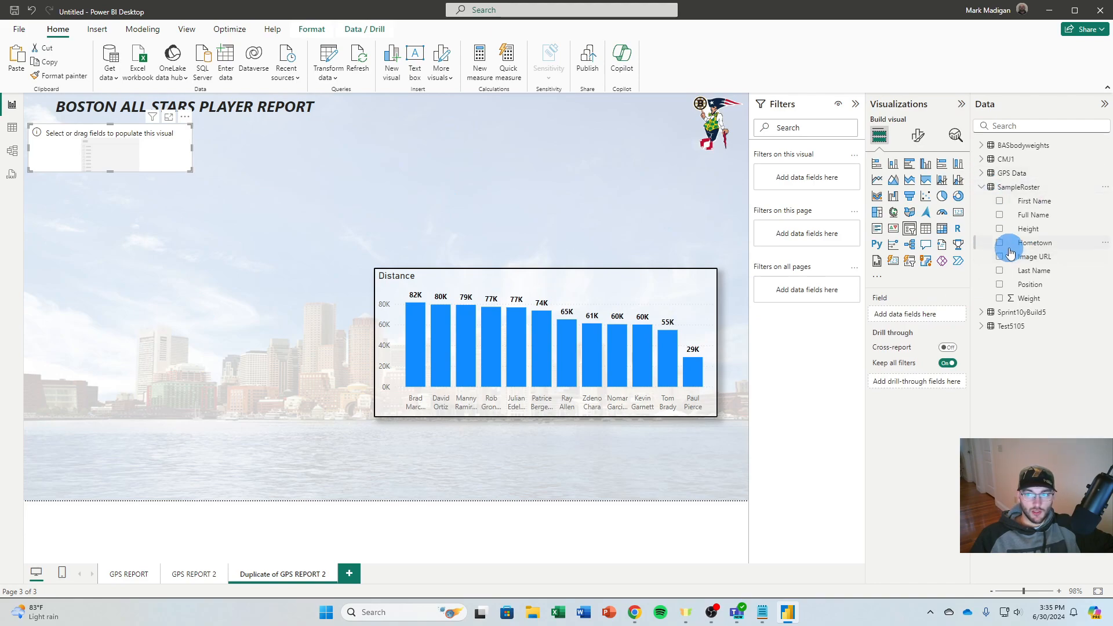
left_click(1000, 215)
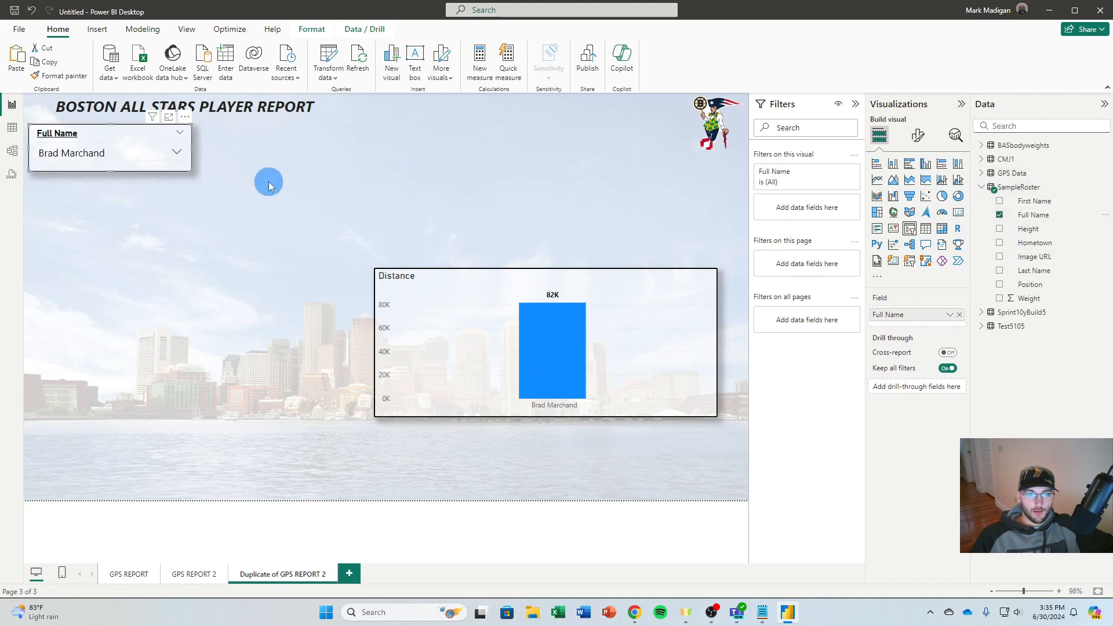
Look through the player list in the Full Name slicer and collapse the SampleRoster table's fields
left_click(119, 154)
scroll(133, 180, "down", 5)
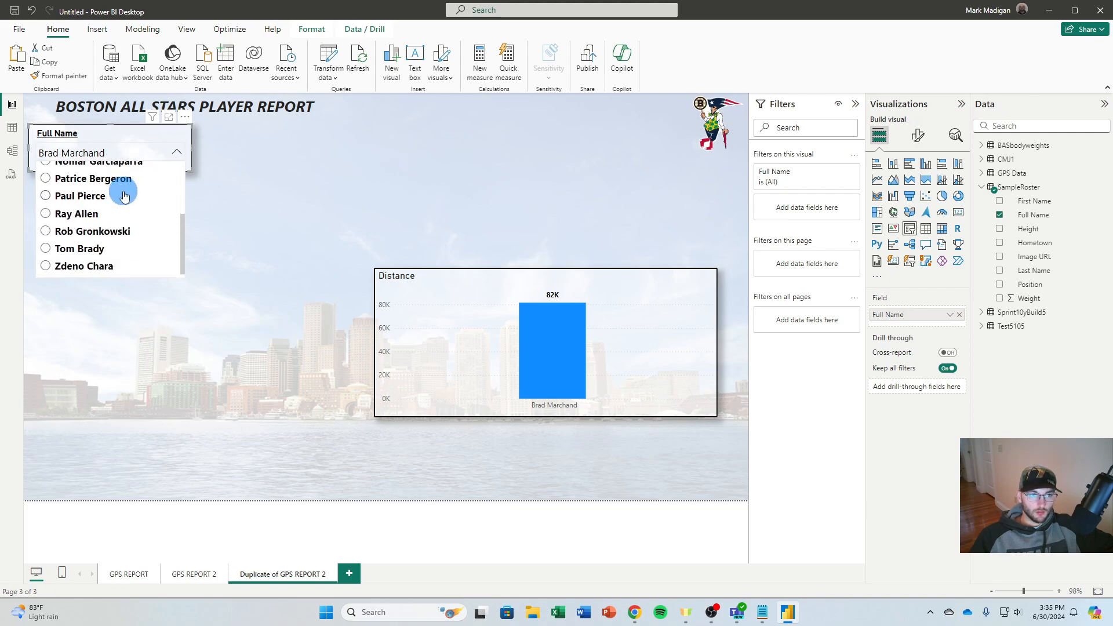
scroll(124, 202, "up", 2)
scroll(124, 201, "up", 2)
left_click(107, 149)
left_click(278, 174)
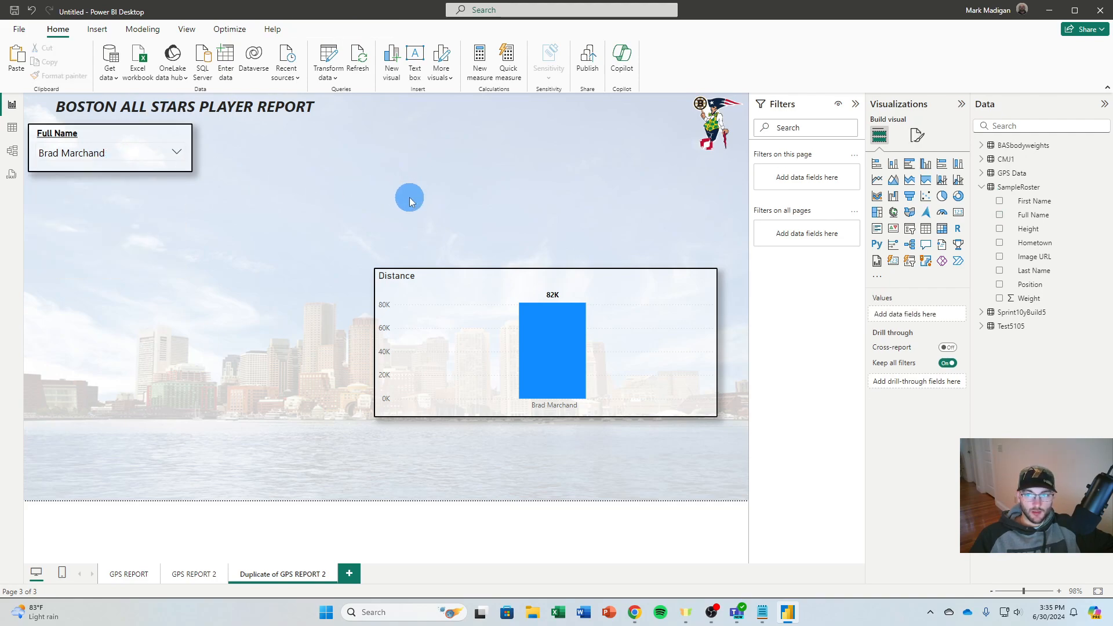
left_click(126, 138)
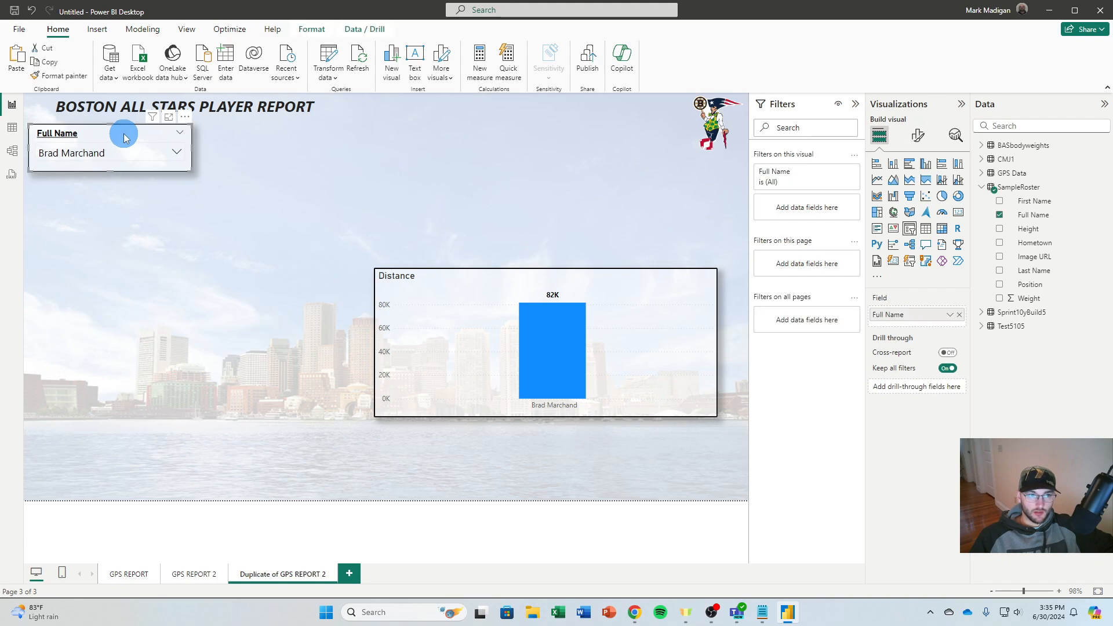
left_click(982, 191)
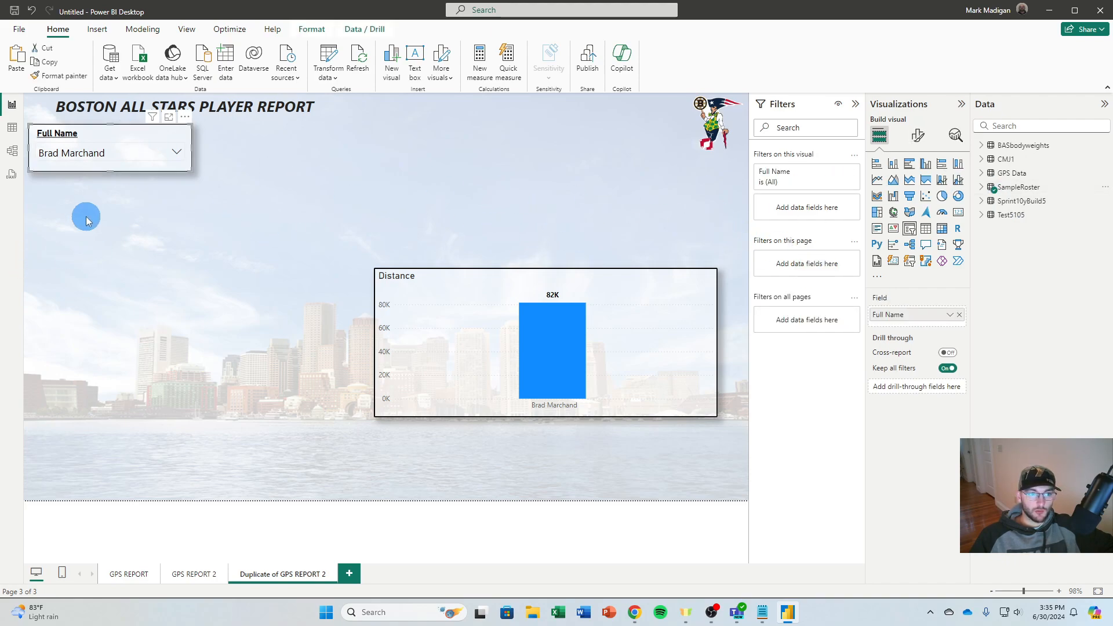
left_click(38, 187)
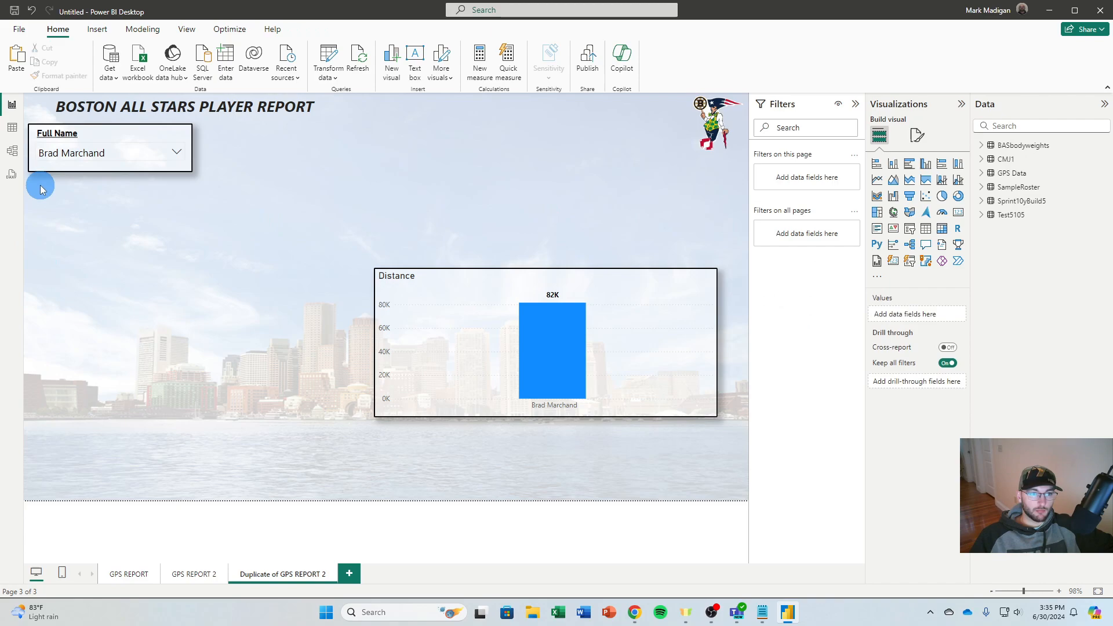
Search the Power BI visuals gallery for "SIMPL" and add the Simple Image visual to the report
left_click(879, 279)
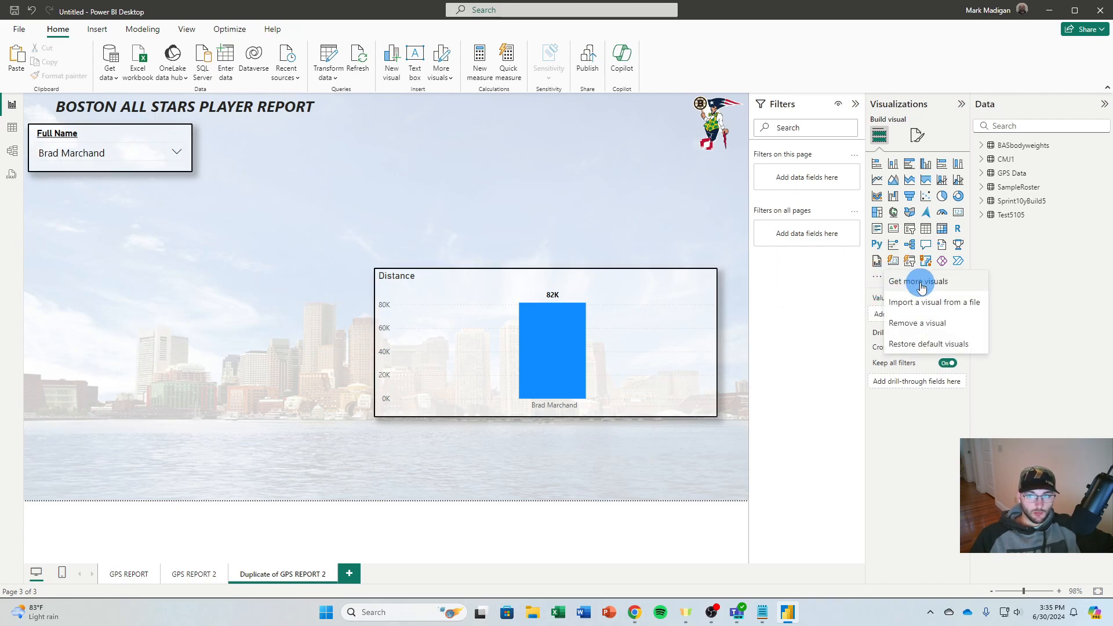
left_click(921, 283)
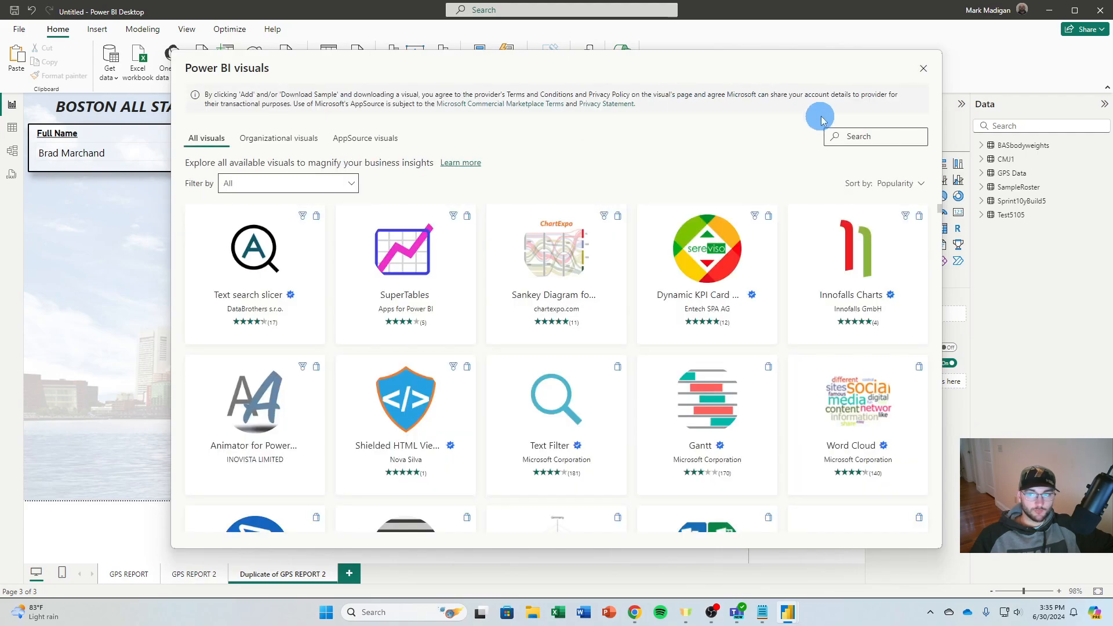
left_click(876, 138)
type("SIN")
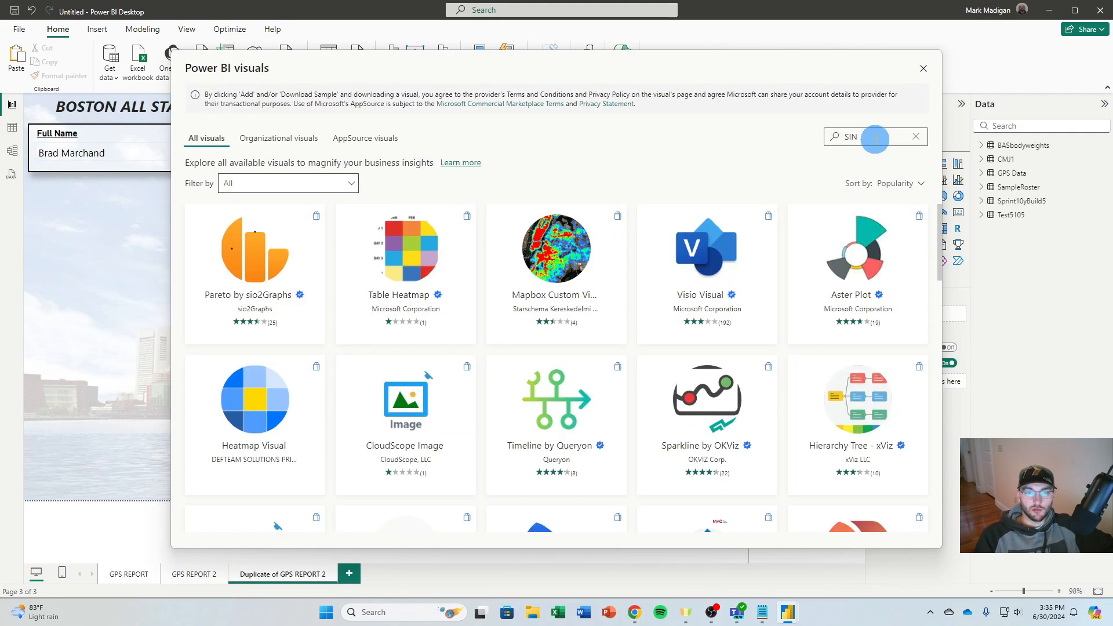
key("BackSpace")
type("MPLE")
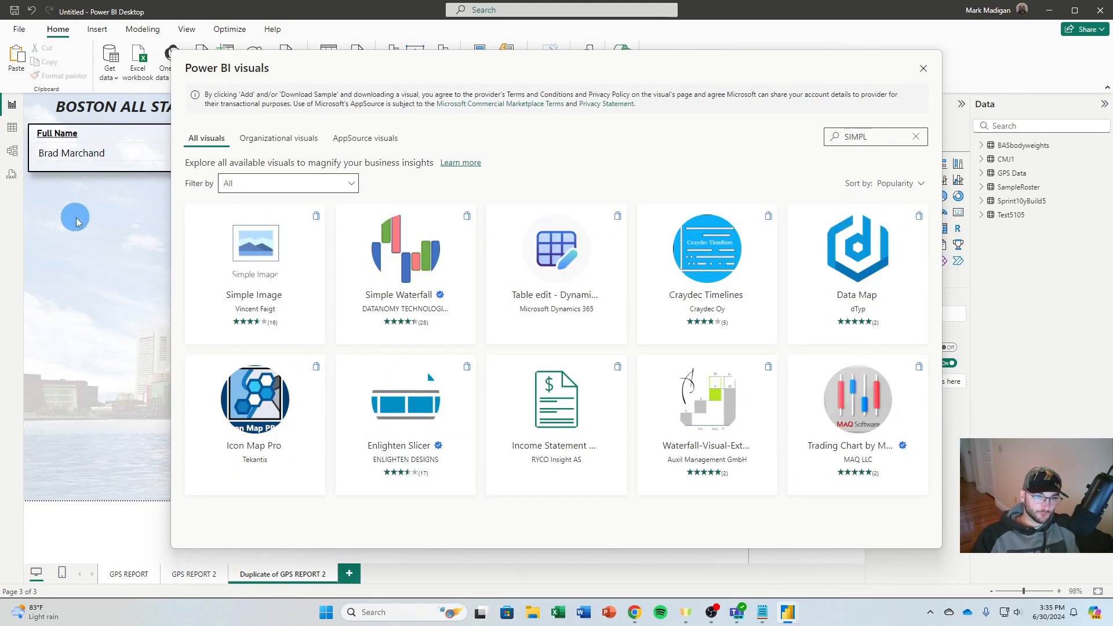
left_click(304, 296)
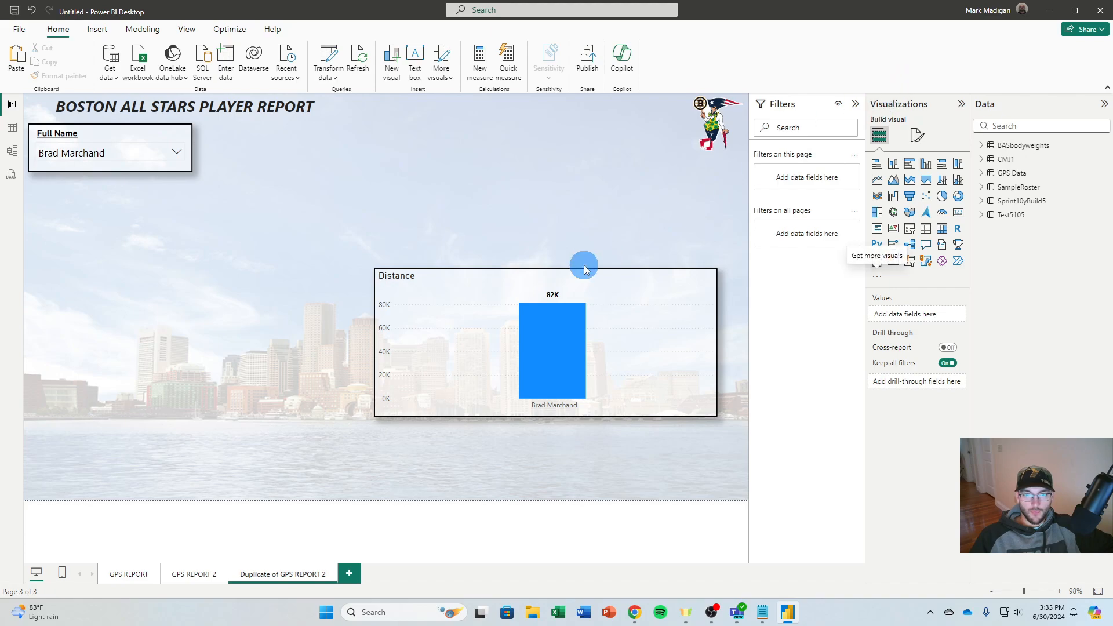
left_click(648, 326)
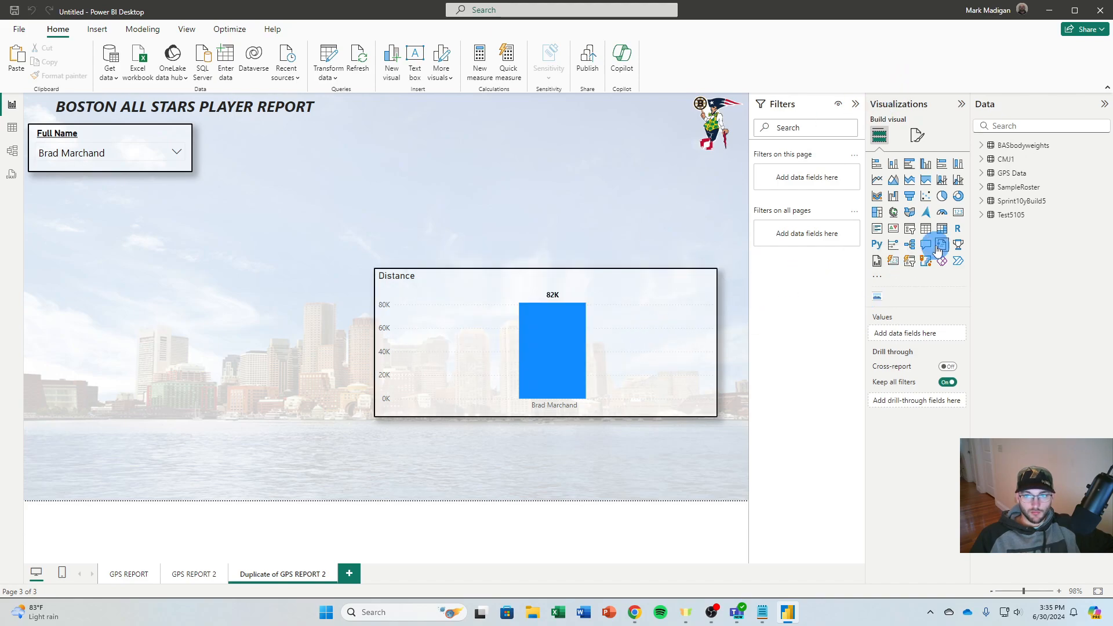
Place a Simple Image visual directly below the Full Name slicer and bind it to the SampleRoster Image URL field
left_click(876, 298)
left_click_drag(156, 220, 160, 210)
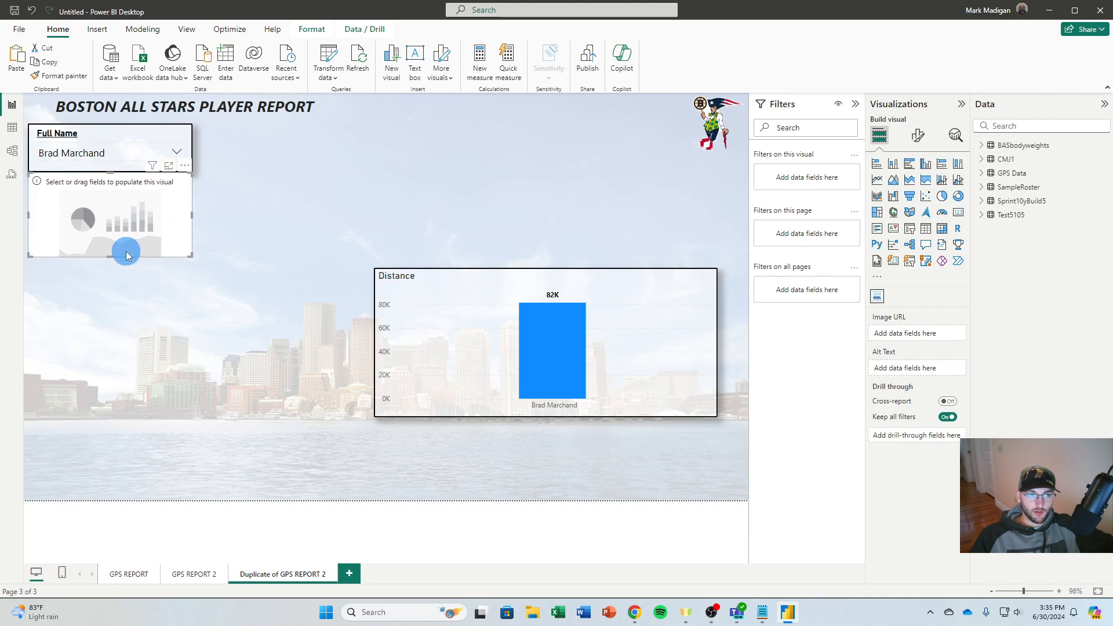
left_click(918, 135)
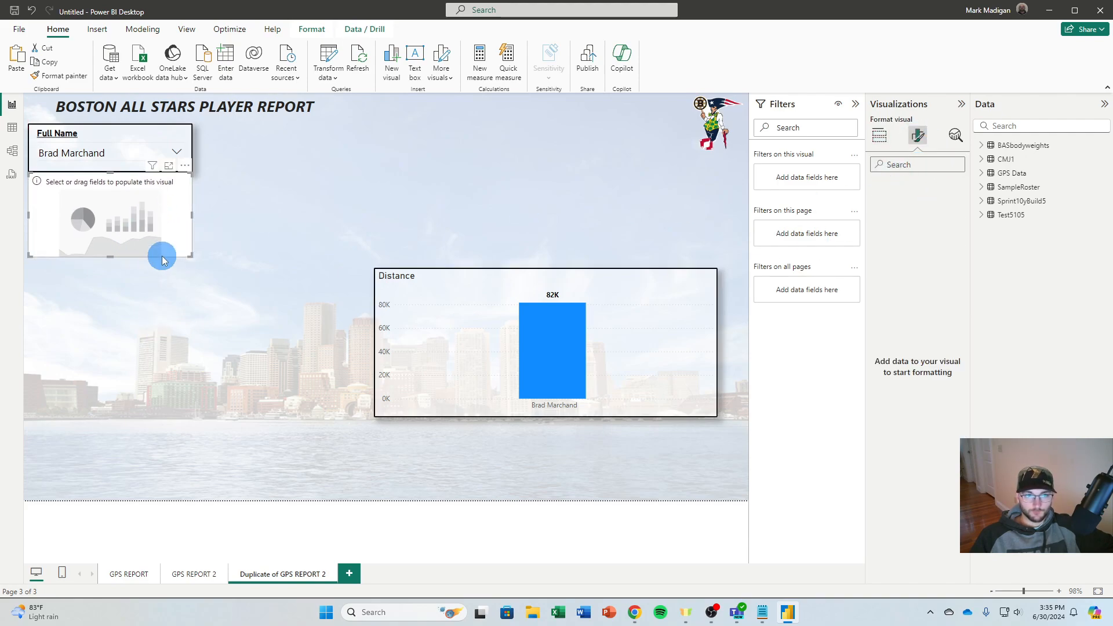
left_click(982, 188)
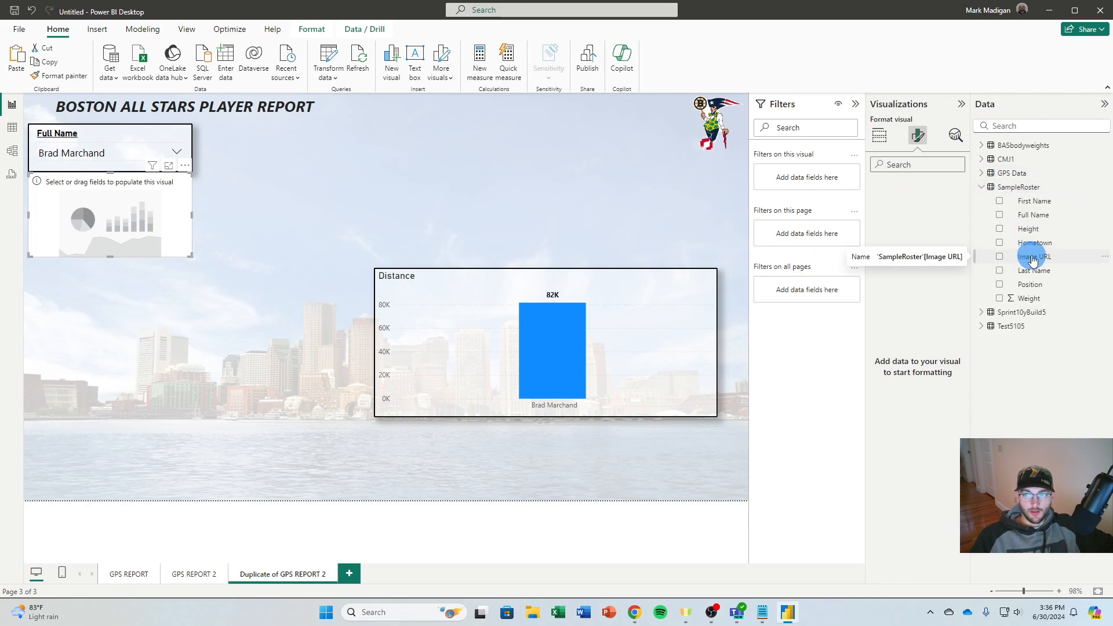
left_click_drag(1033, 259, 112, 220)
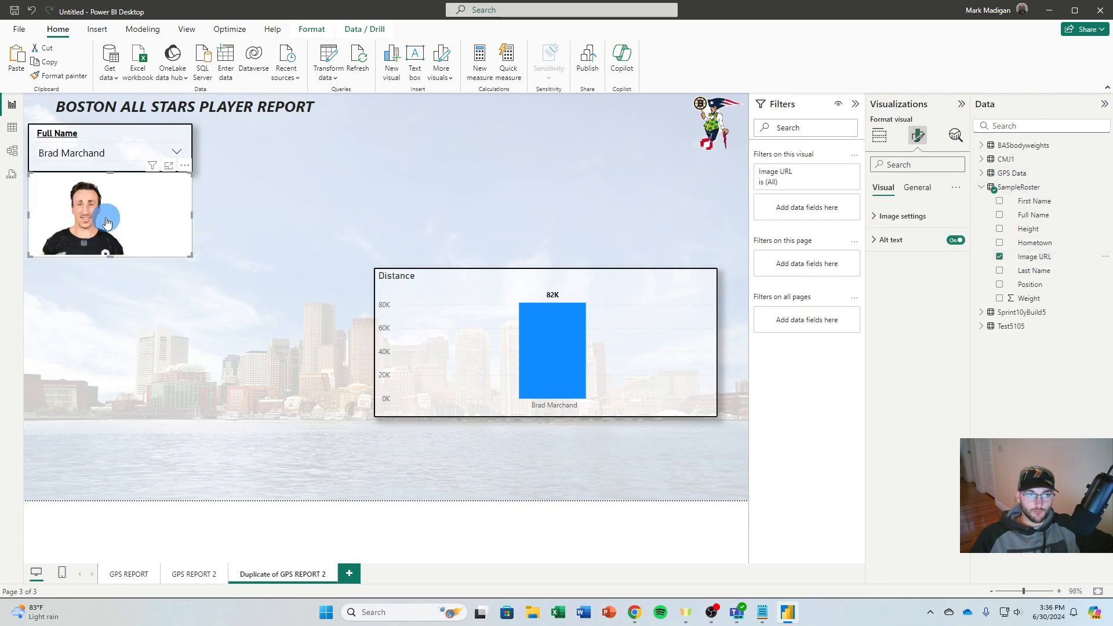
Switch through several players in the Full Name slicer to check that the headshot changes with each selection
left_click(75, 152)
left_click(69, 189)
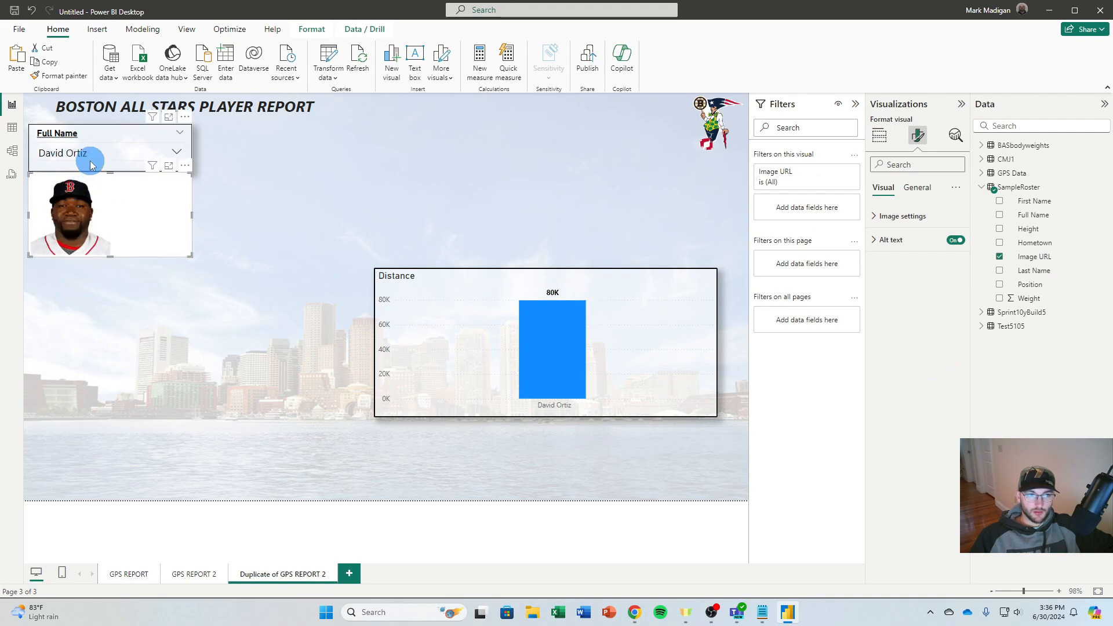
left_click(90, 164)
left_click(86, 222)
left_click(93, 154)
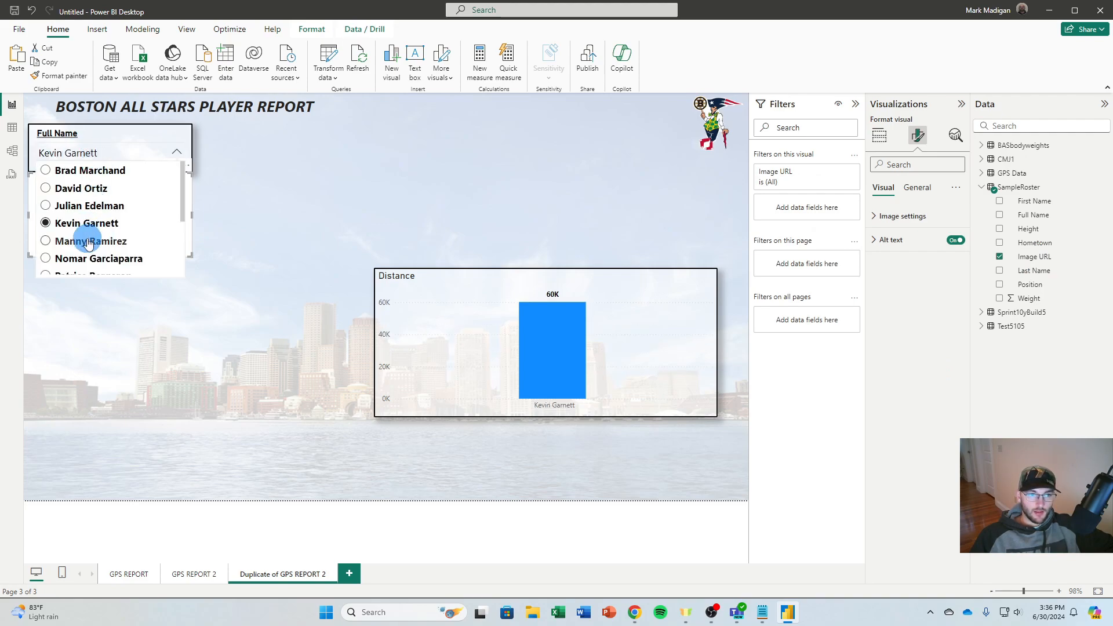
left_click(88, 240)
left_click(124, 153)
left_click(98, 258)
left_click(100, 153)
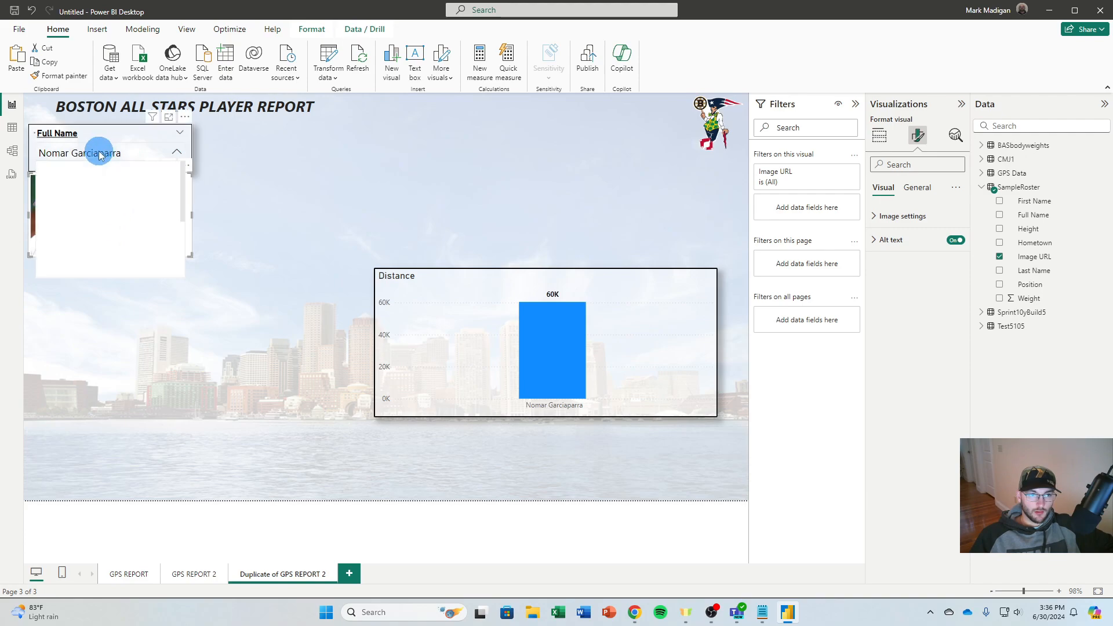
left_click(82, 248)
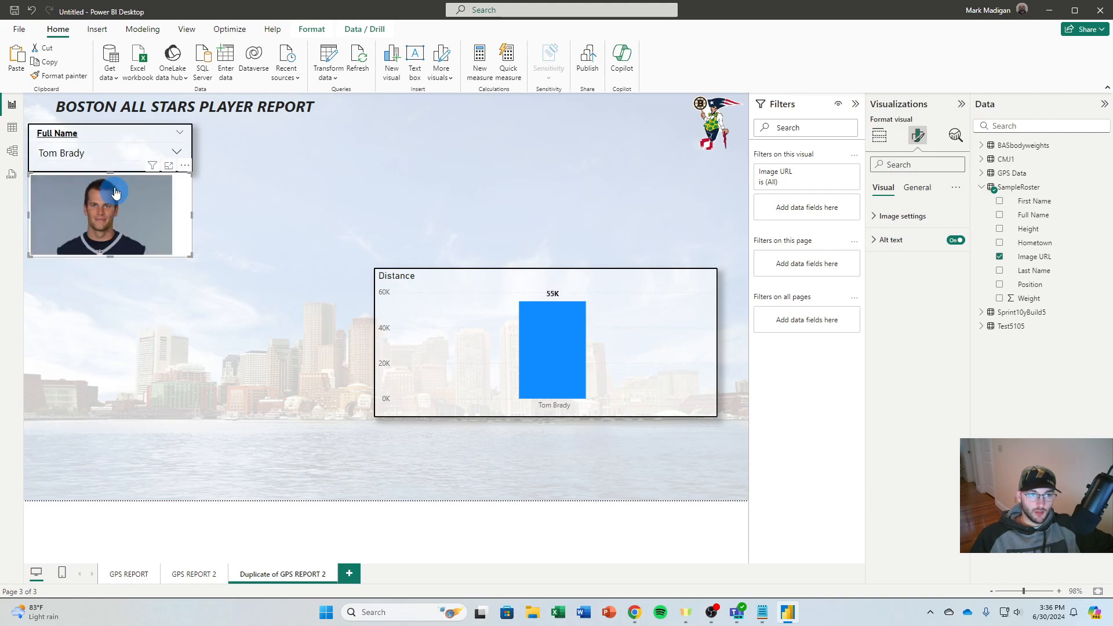
left_click(119, 151)
left_click(282, 171)
Set the headshot image visual's background transparency to 50%
left_click(172, 218)
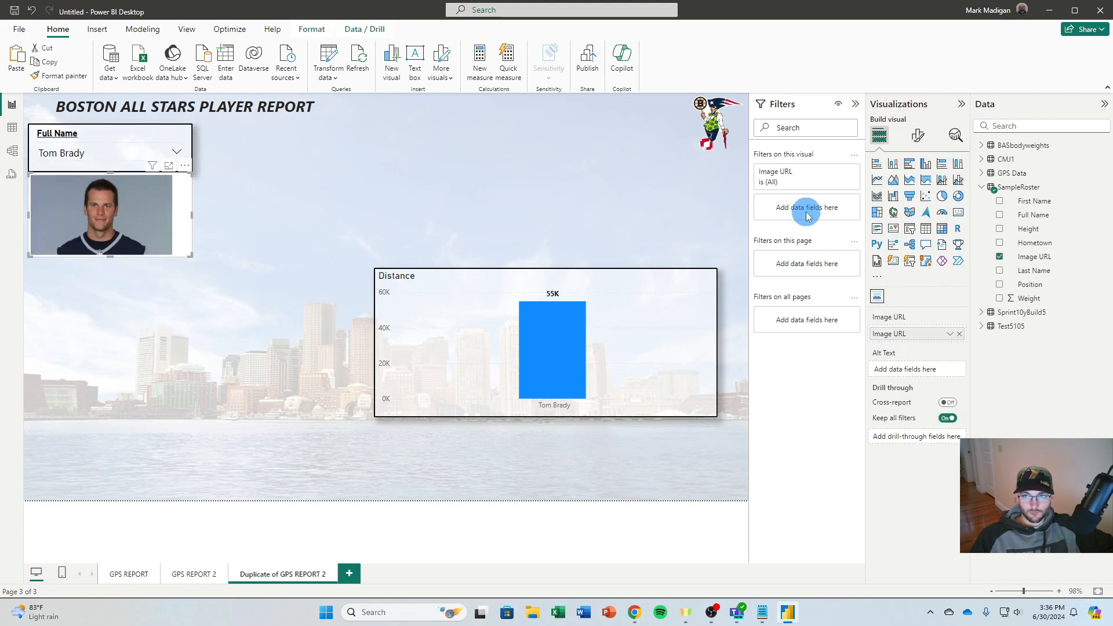
left_click(918, 134)
left_click(917, 187)
left_click(890, 263)
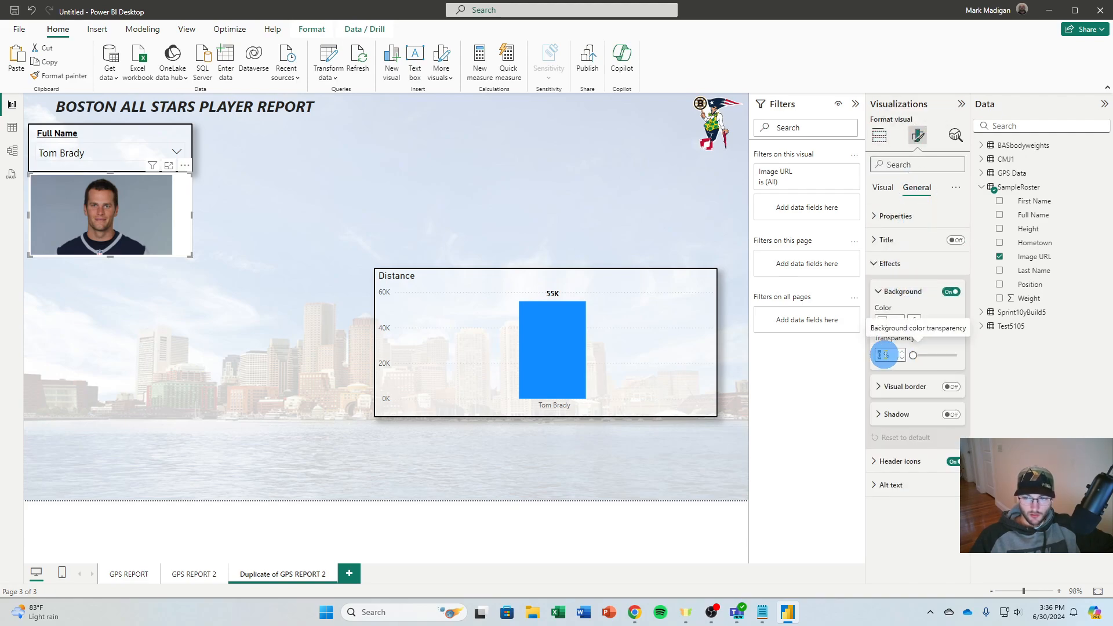
type("50")
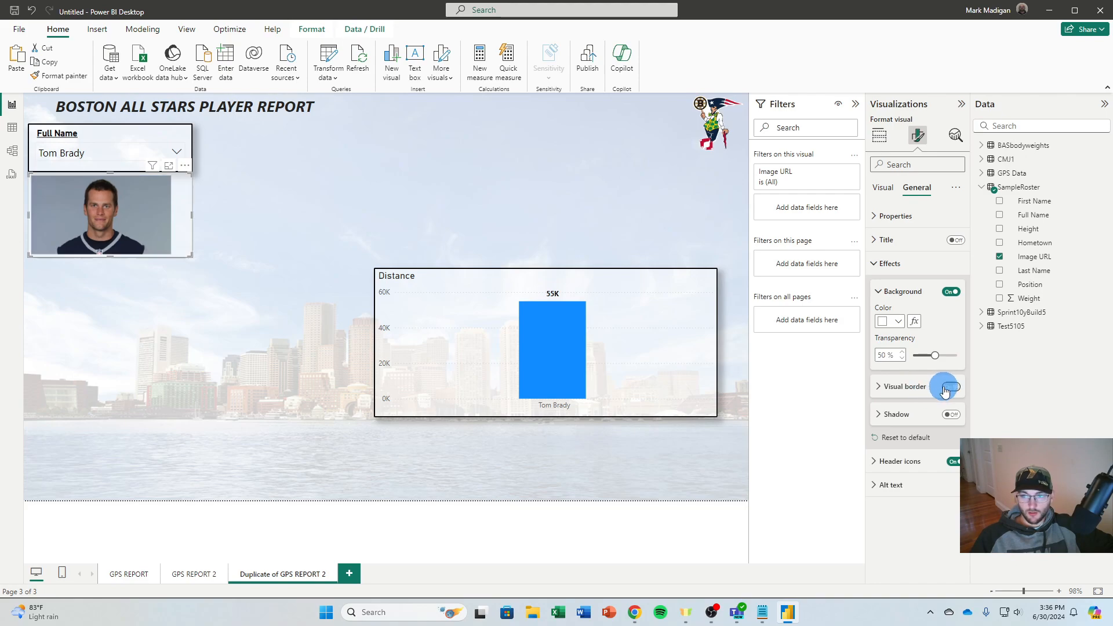
Give the headshot visual a black border 2 px wide and turn on its shadow
left_click(951, 387)
left_click(911, 480)
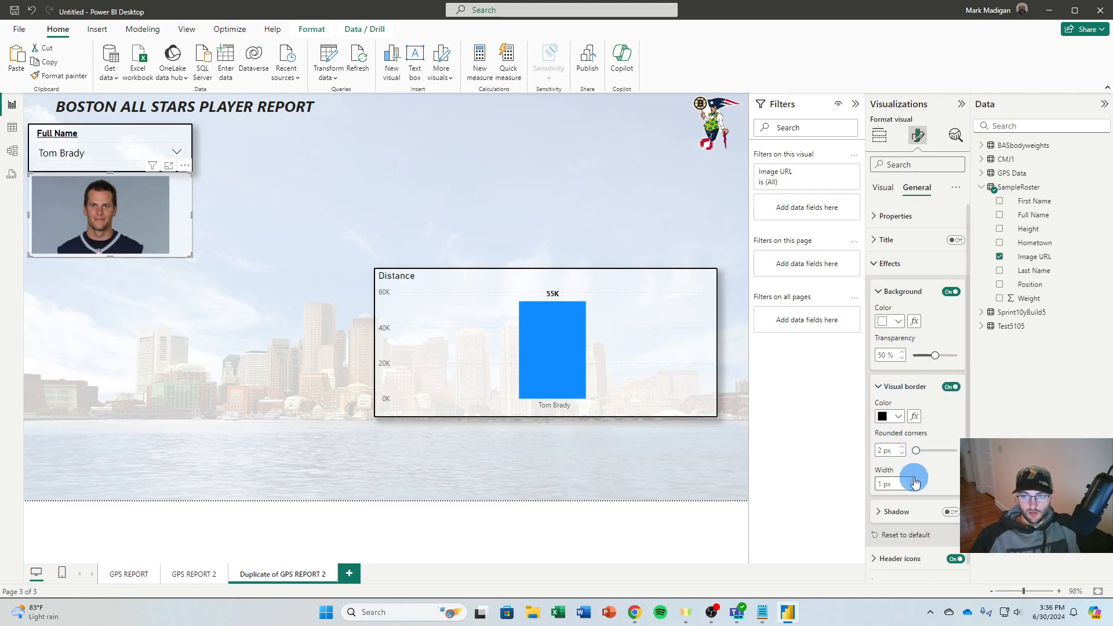
left_click(951, 512)
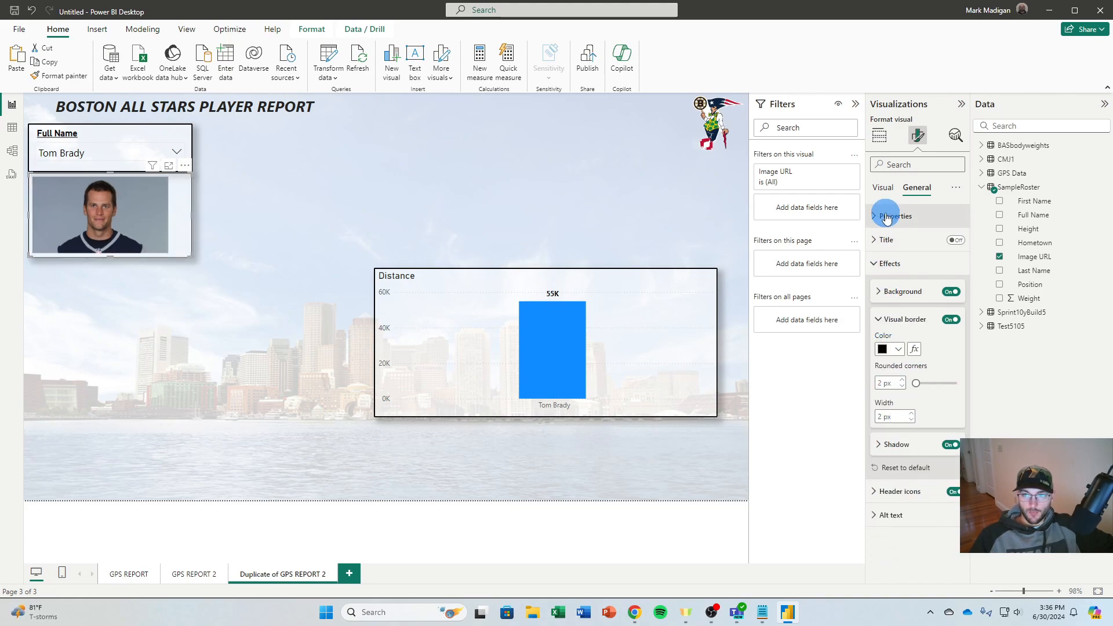
Try Fit scaling on the headshot image, then set the scaling to Normal and center the image in its frame
left_click(883, 187)
left_click(903, 217)
left_click(917, 255)
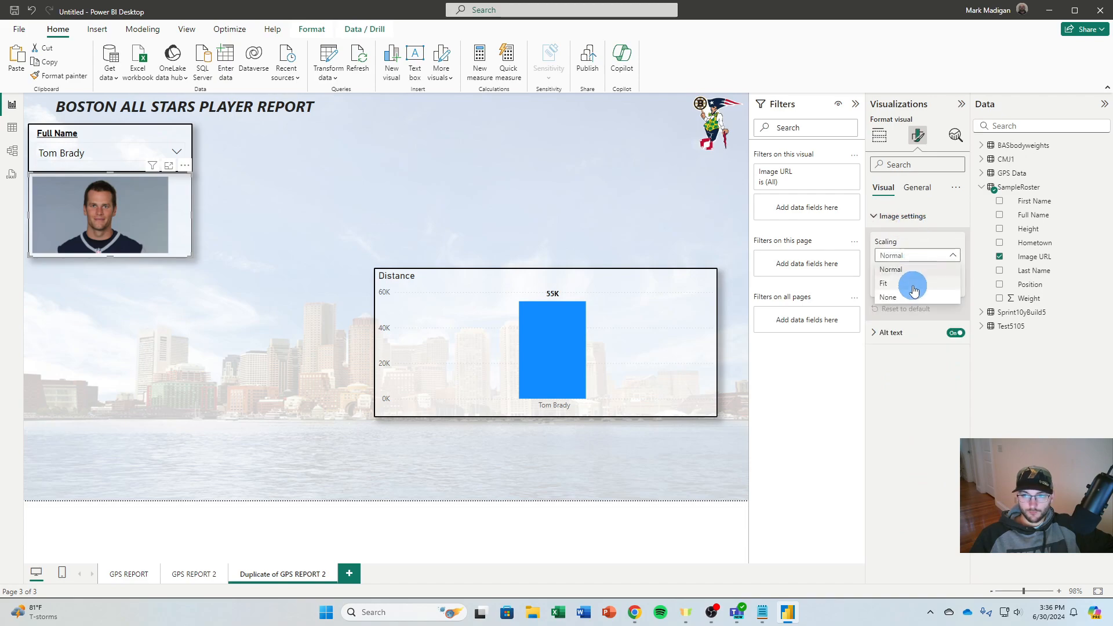
left_click(903, 279)
left_click(903, 258)
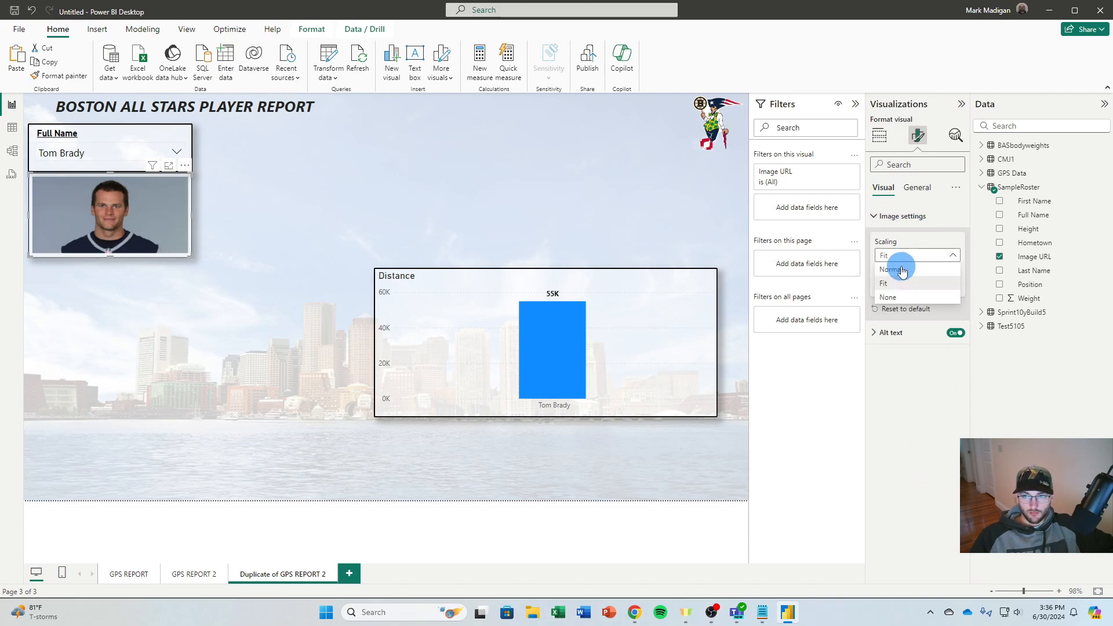
left_click(900, 272)
left_click(905, 286)
left_click(908, 316)
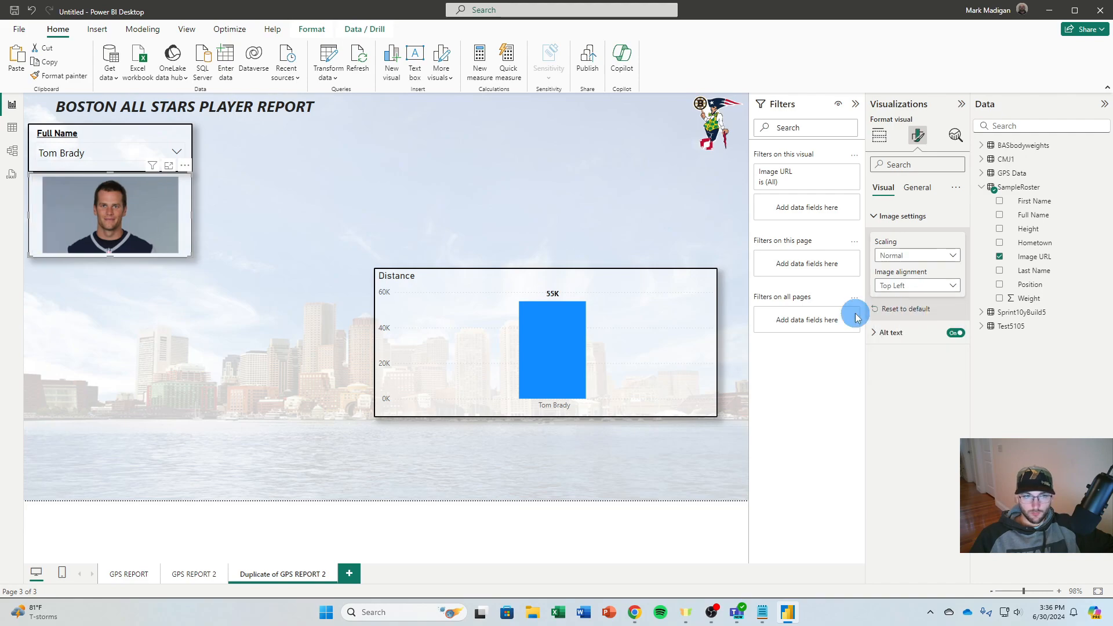
left_click(407, 247)
Check the centered headshots for several players in the Full Name slicer, ending with Patrice Bergeron selected
left_click(159, 151)
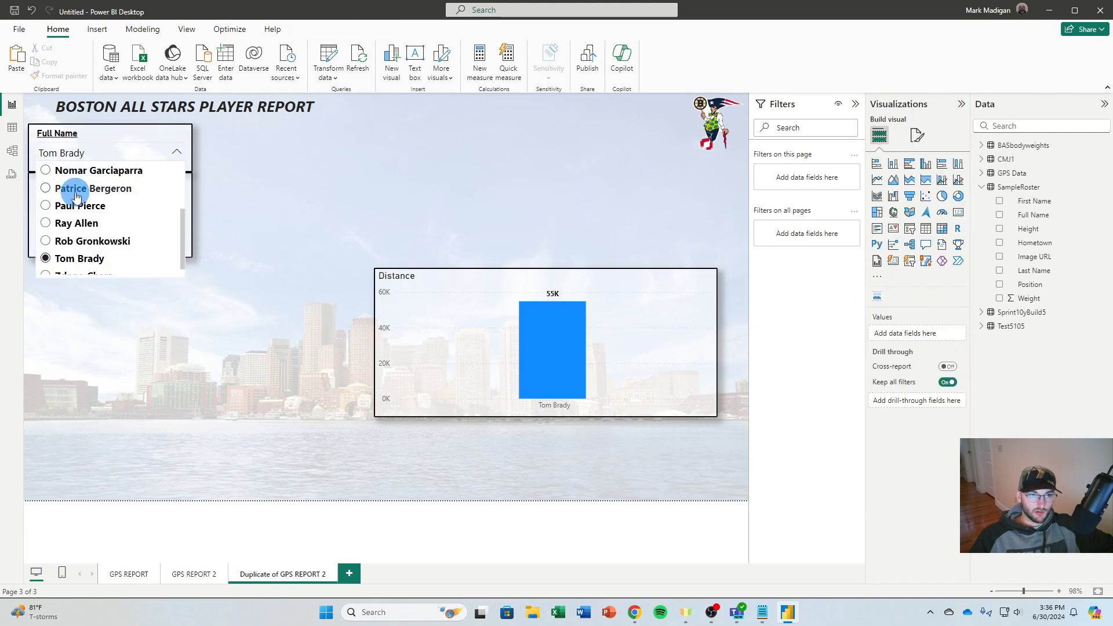
scroll(76, 197, "up", 3)
left_click(82, 170)
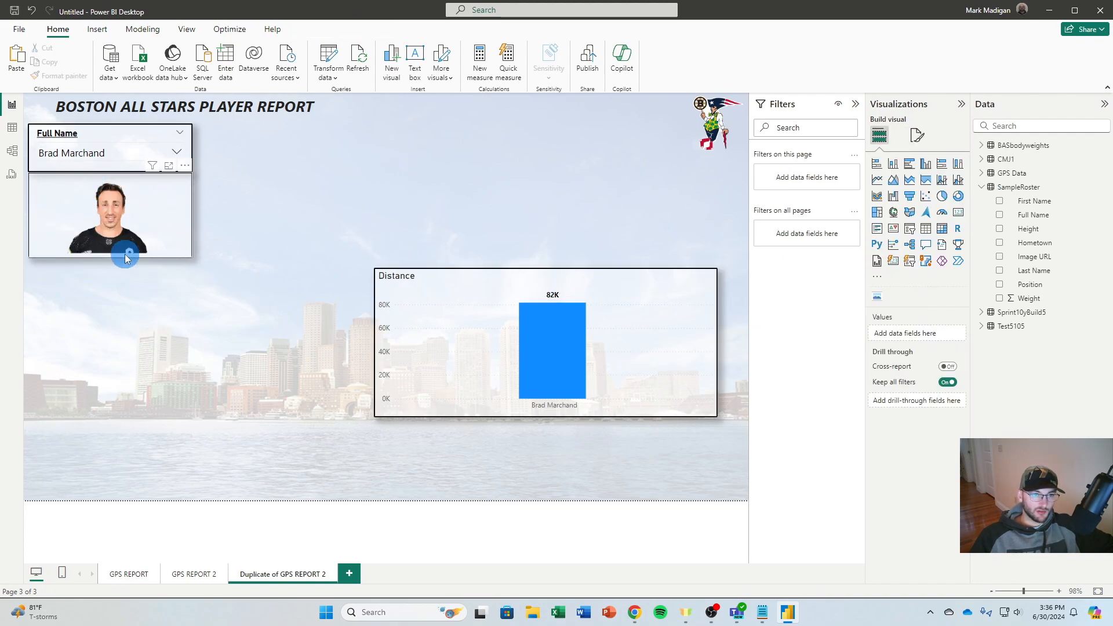
left_click(100, 151)
left_click(74, 196)
left_click(100, 157)
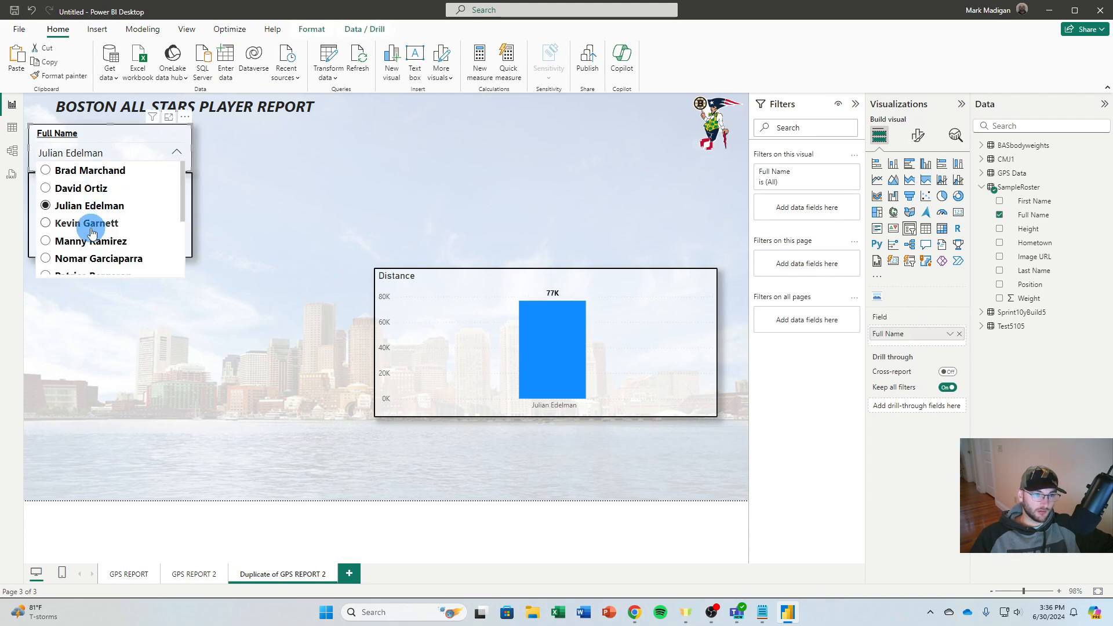
scroll(89, 218, "down", 5)
left_click(89, 266)
left_click(102, 157)
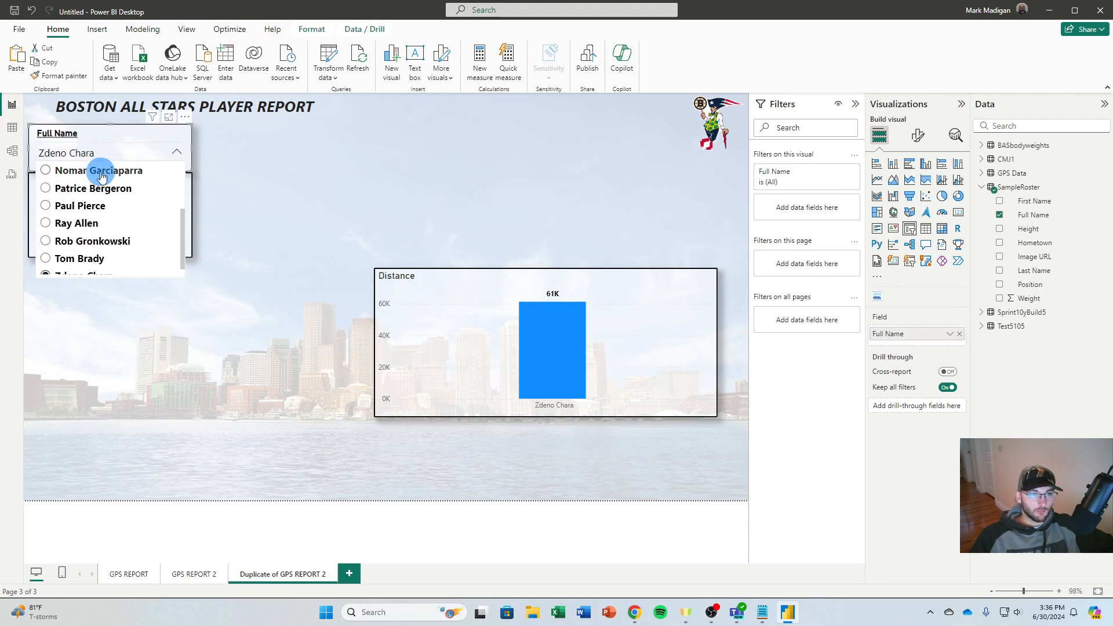
left_click(87, 240)
left_click(111, 157)
left_click(112, 184)
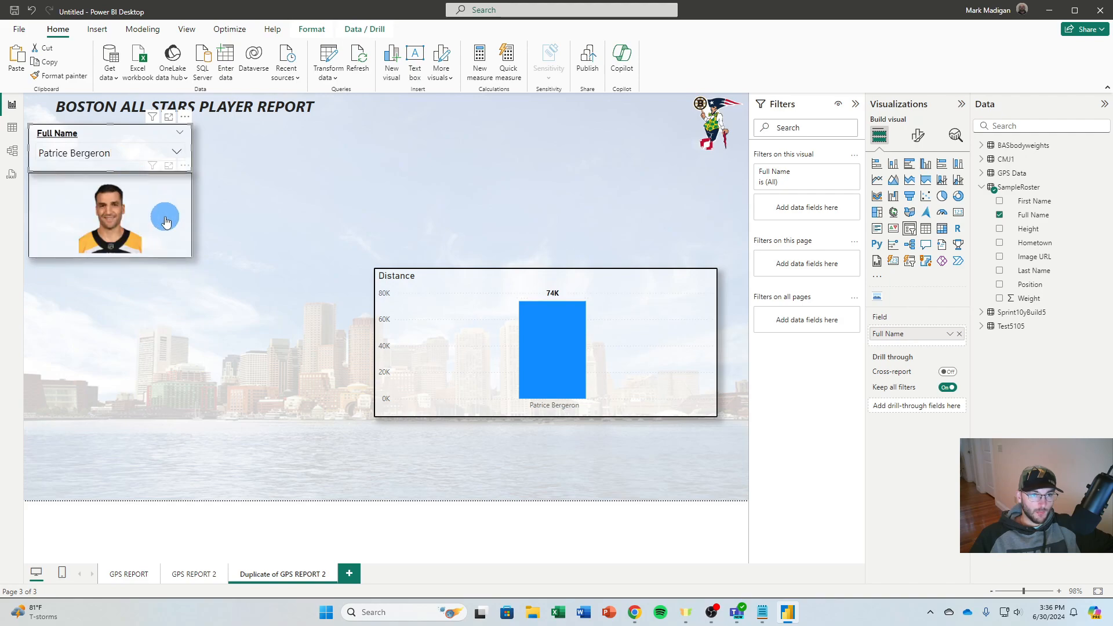
left_click(333, 211)
left_click(667, 315)
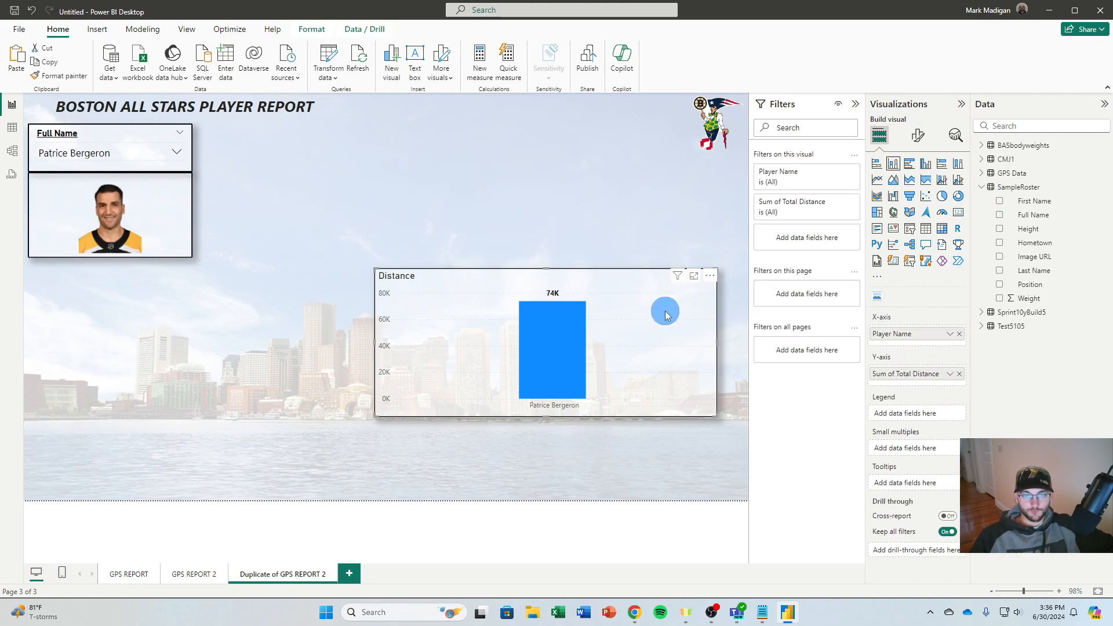
key("Delete")
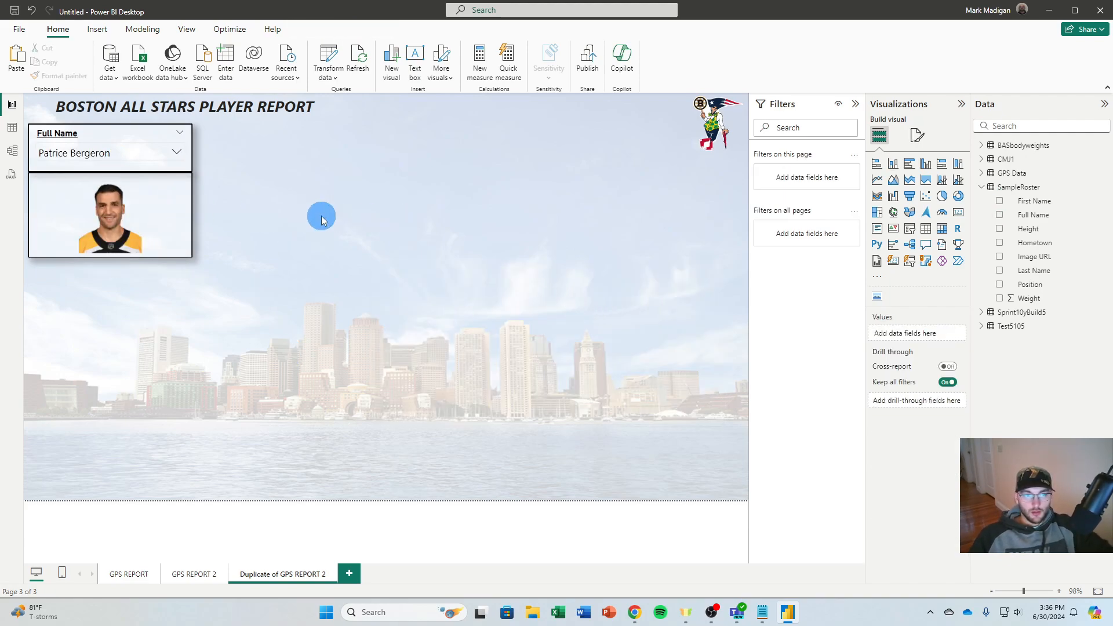
key("ctrl+z")
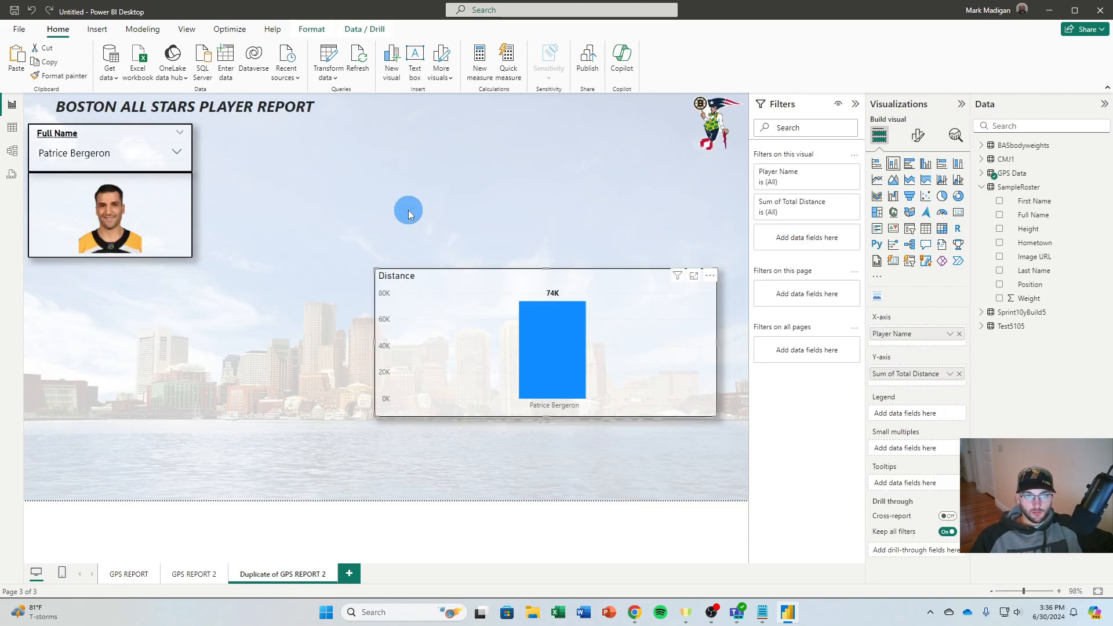
Move the Distance chart beside the slicer and headshot, and resize it to match their combined height and extend almost to the logo
left_click_drag(603, 282, 442, 141)
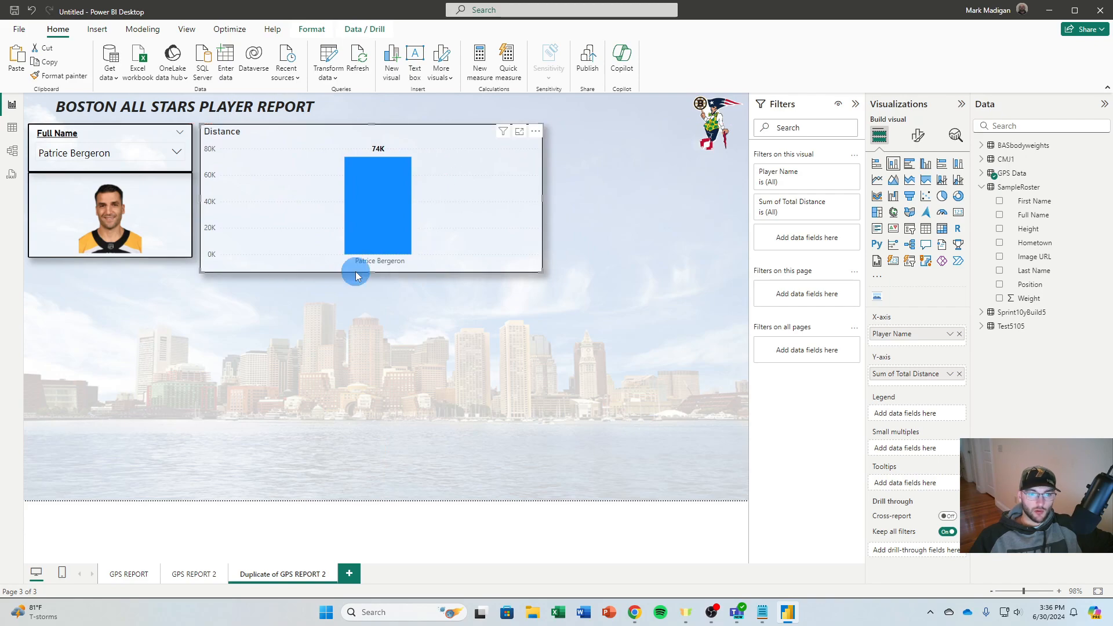
left_click_drag(368, 268, 372, 259)
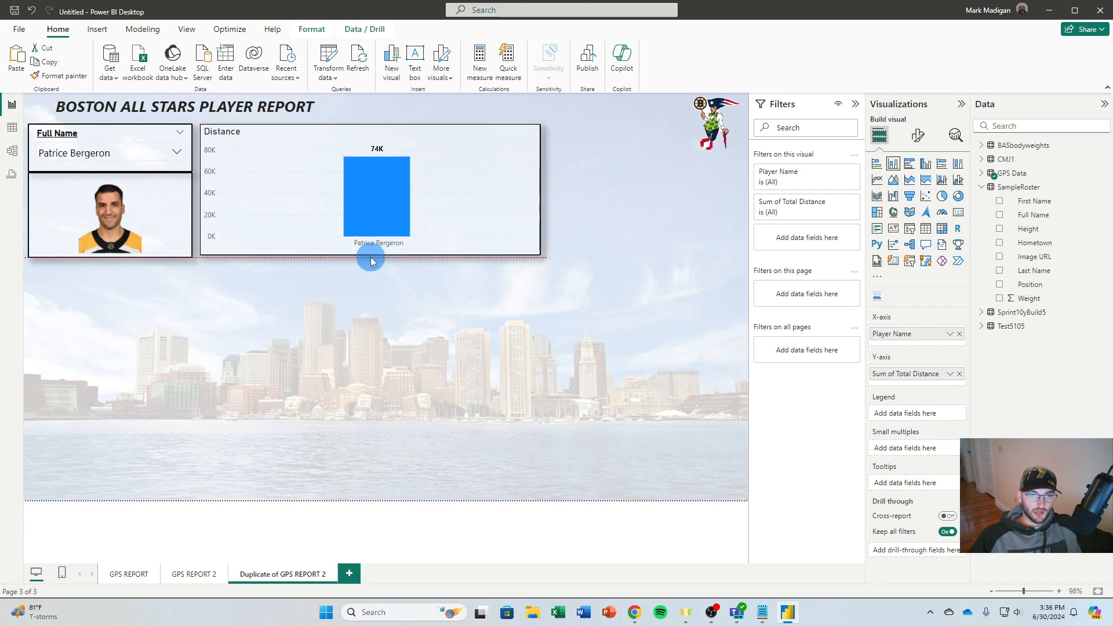
left_click_drag(541, 187, 690, 192)
left_click(726, 196)
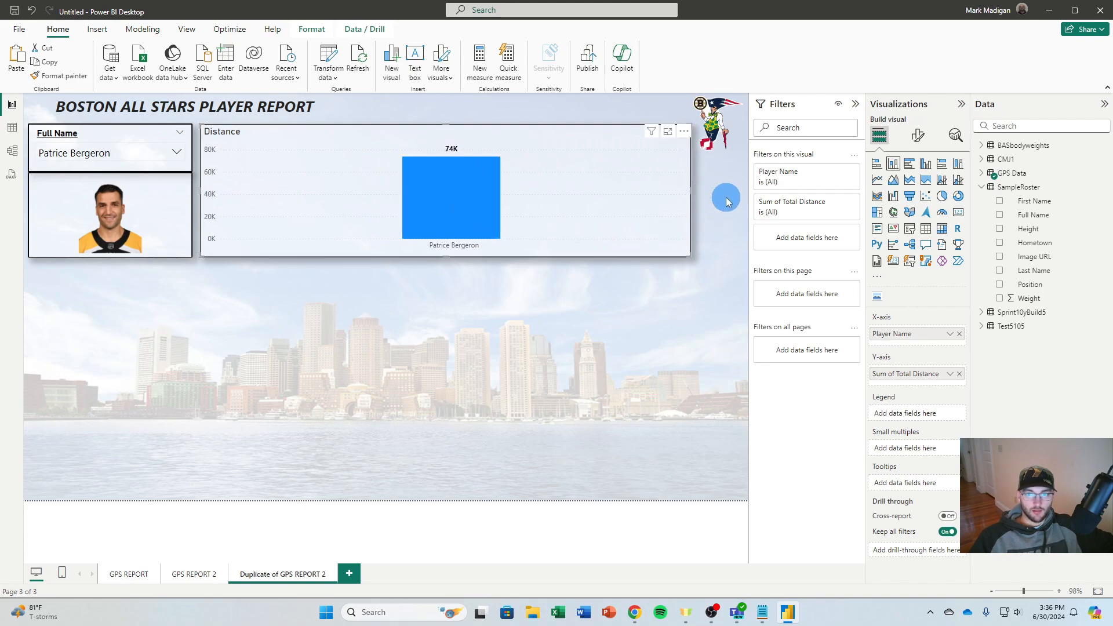
Replace the Distance chart's Player Name and Total Distance fields with Date and Bodyweight from the BASbodyweights table
left_click(671, 203)
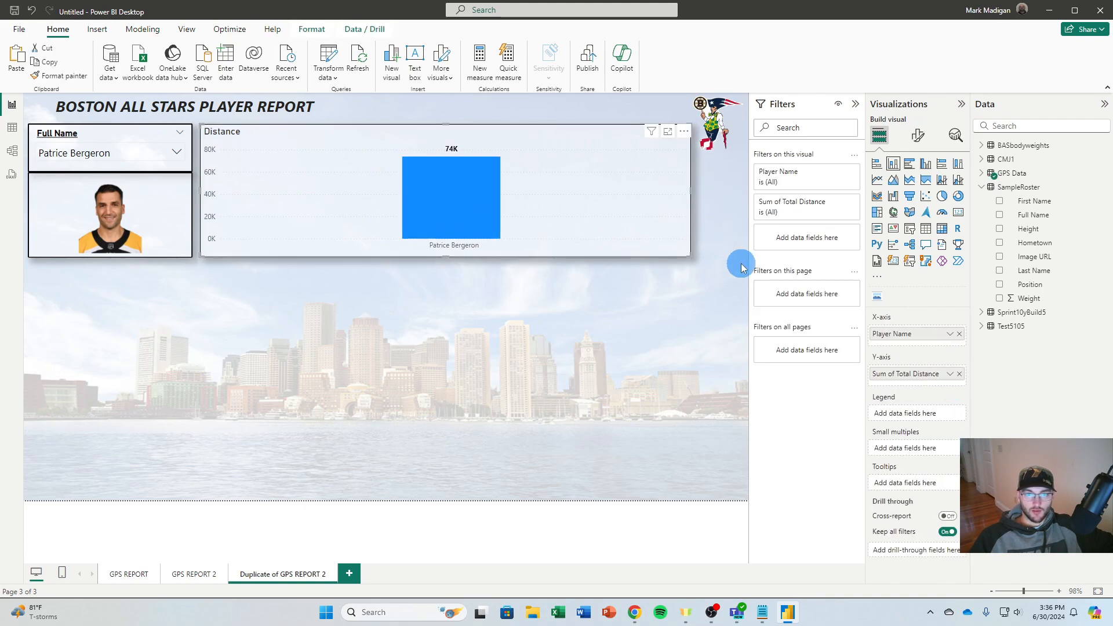
left_click(960, 373)
left_click(960, 333)
left_click(982, 186)
left_click(984, 148)
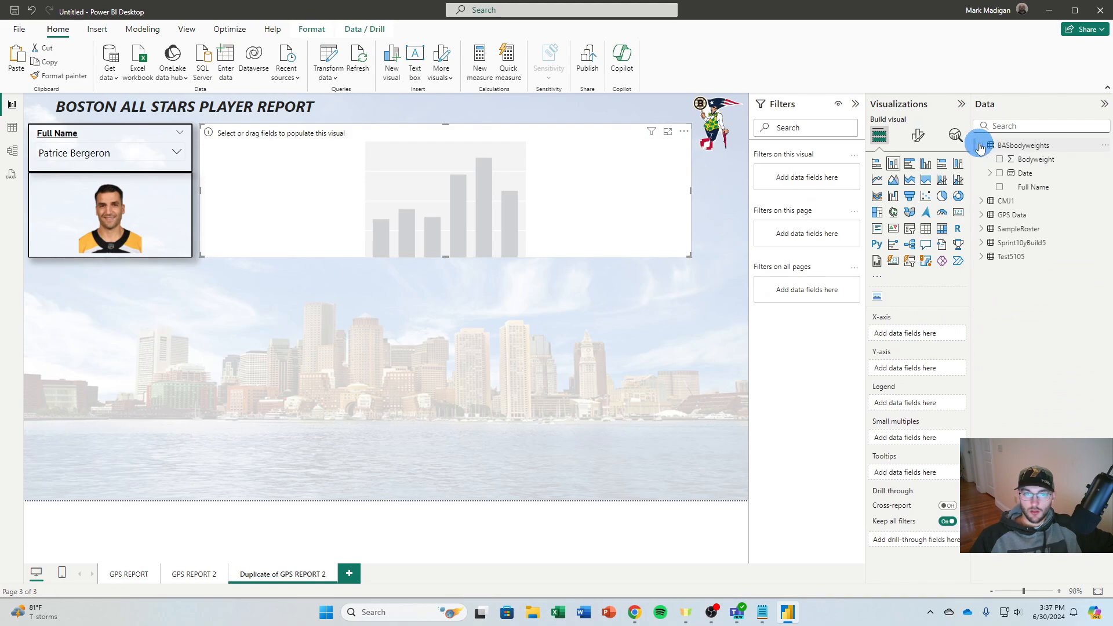
left_click(1000, 173)
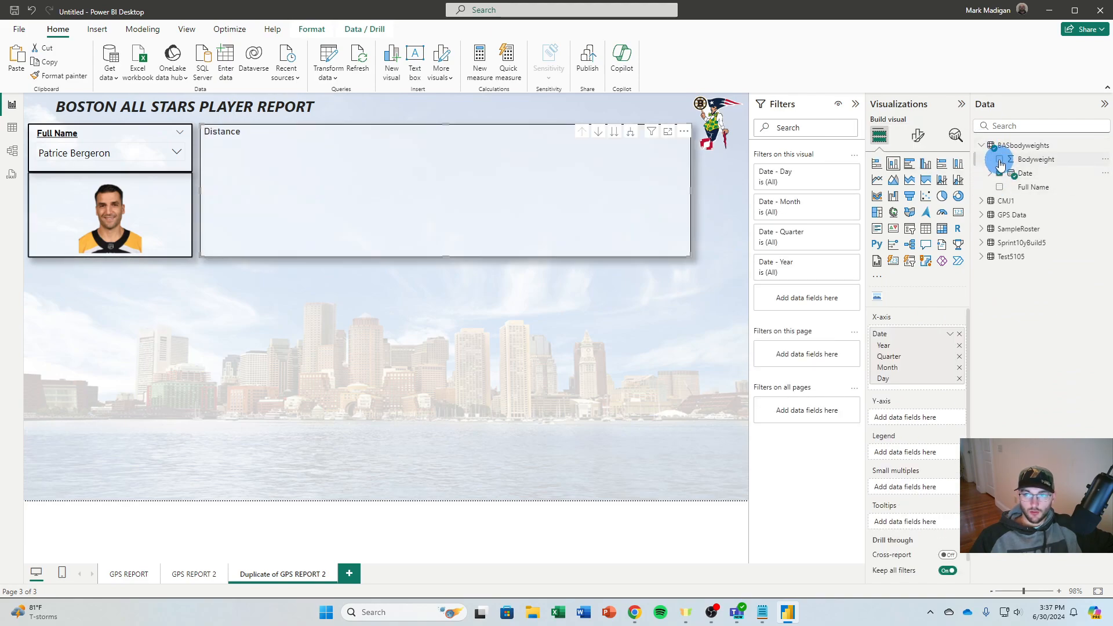
left_click(1000, 158)
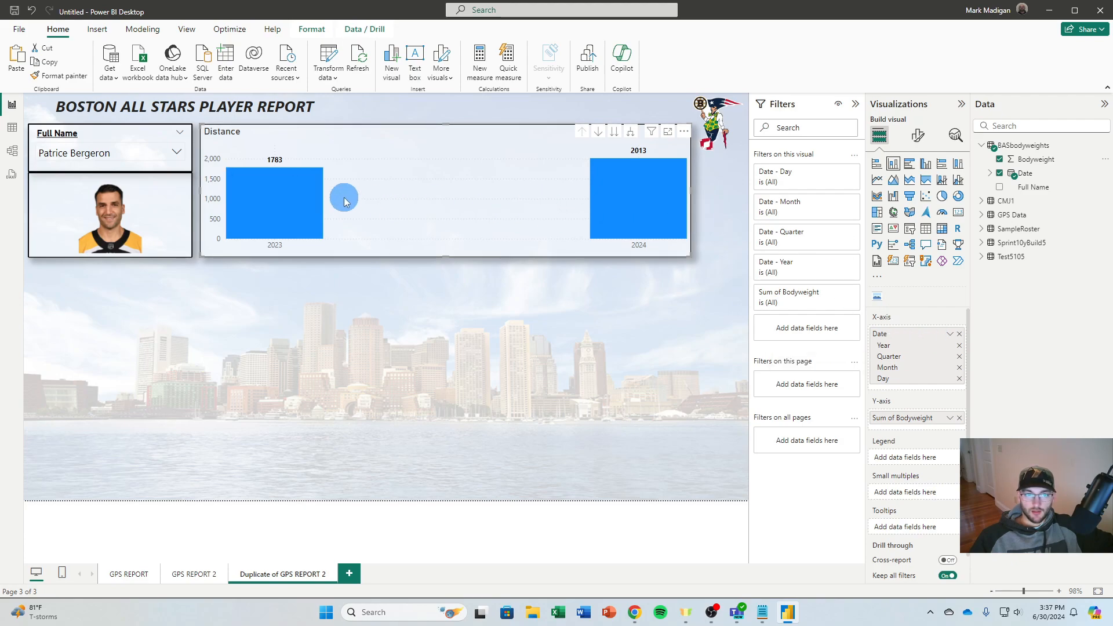
Switch the chart's x-axis from Date Hierarchy to Date and convert the column chart to a line chart
left_click(952, 335)
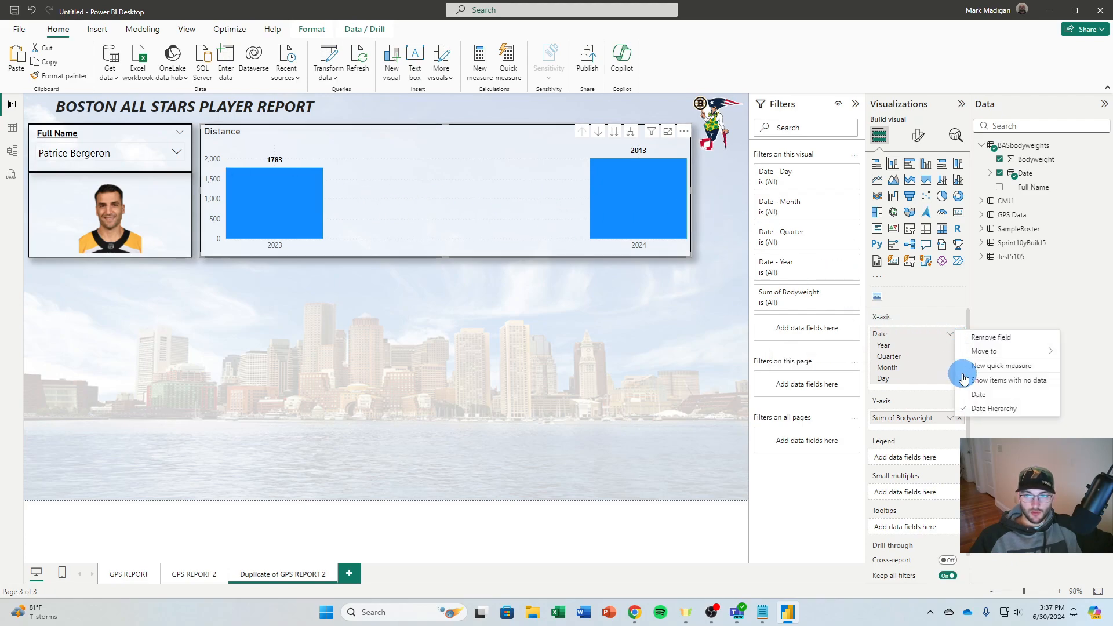
left_click(979, 395)
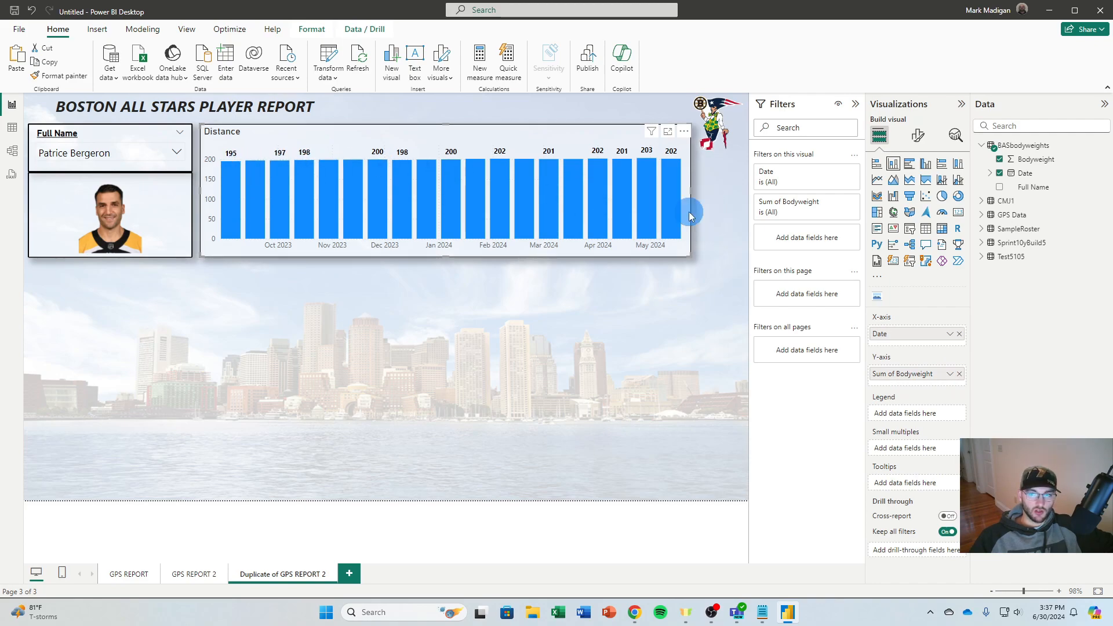
left_click(879, 182)
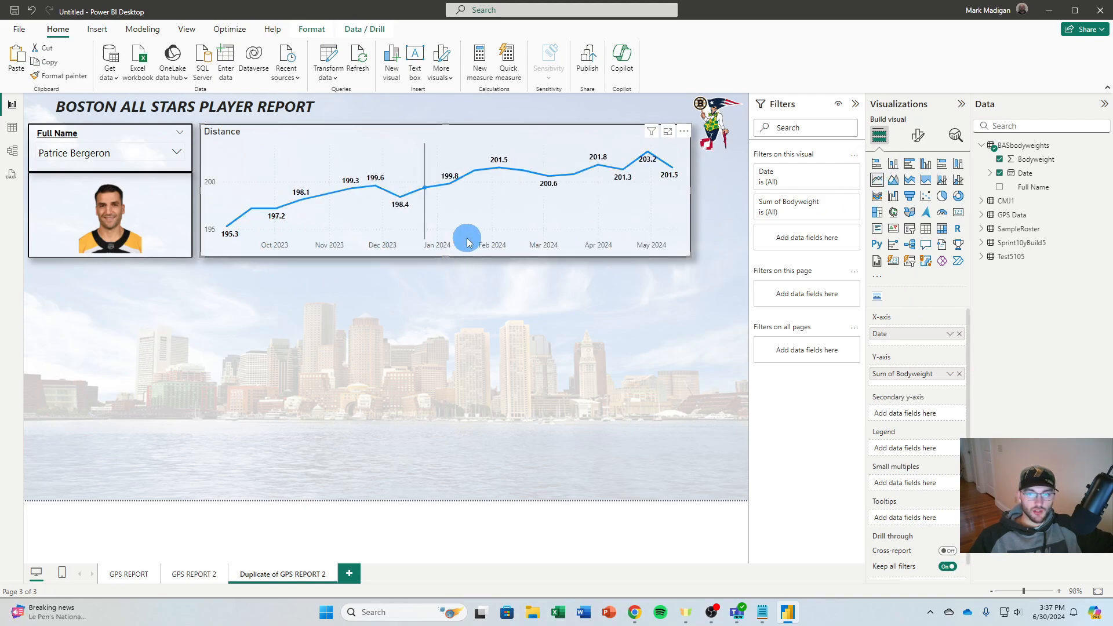
left_click(606, 296)
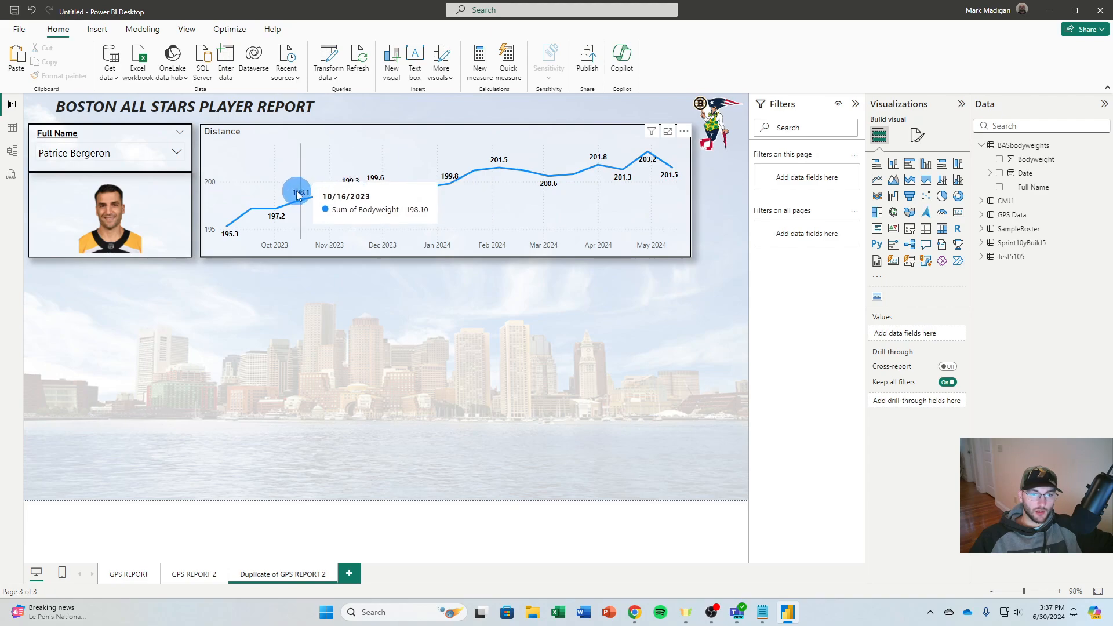
Try the Categorical x-axis type on the player's bodyweight line chart and switch it back to Continuous
left_click(658, 224)
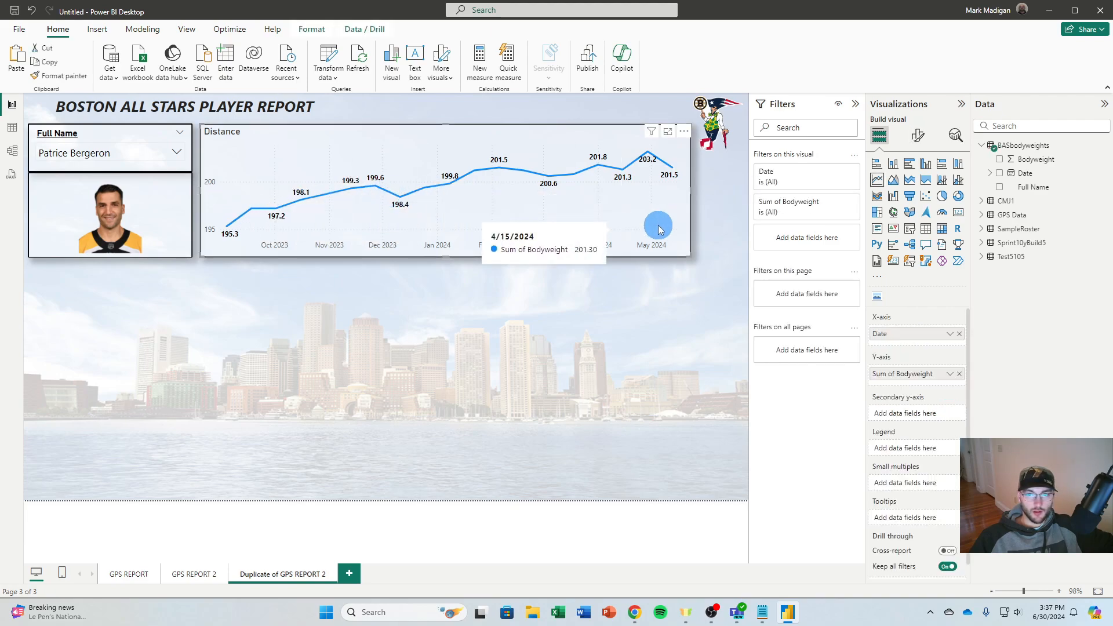
left_click(919, 137)
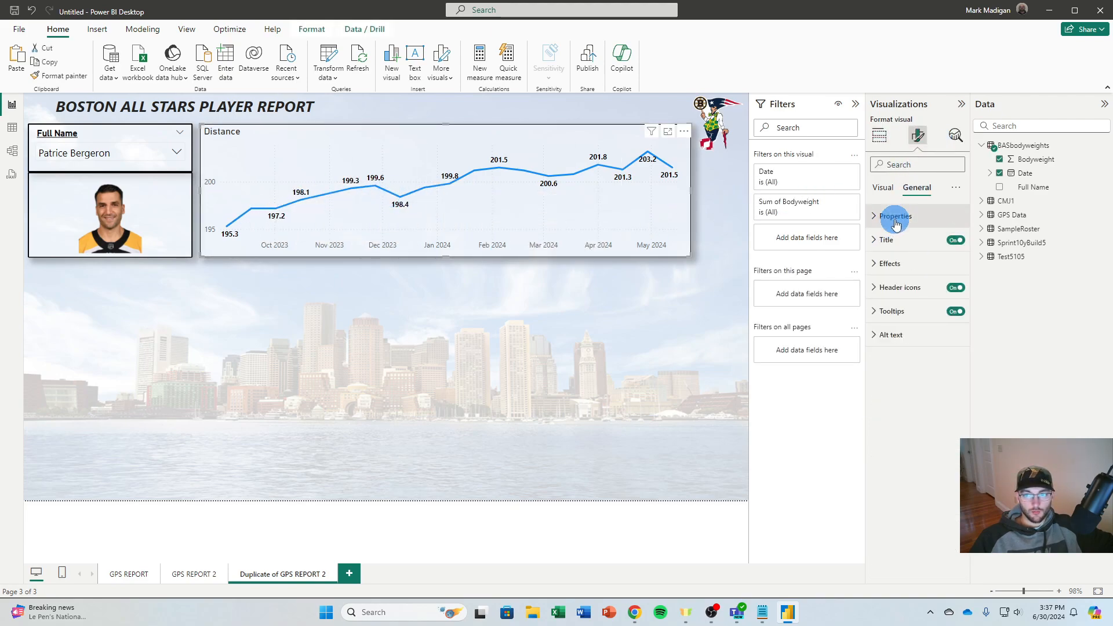
left_click(876, 218)
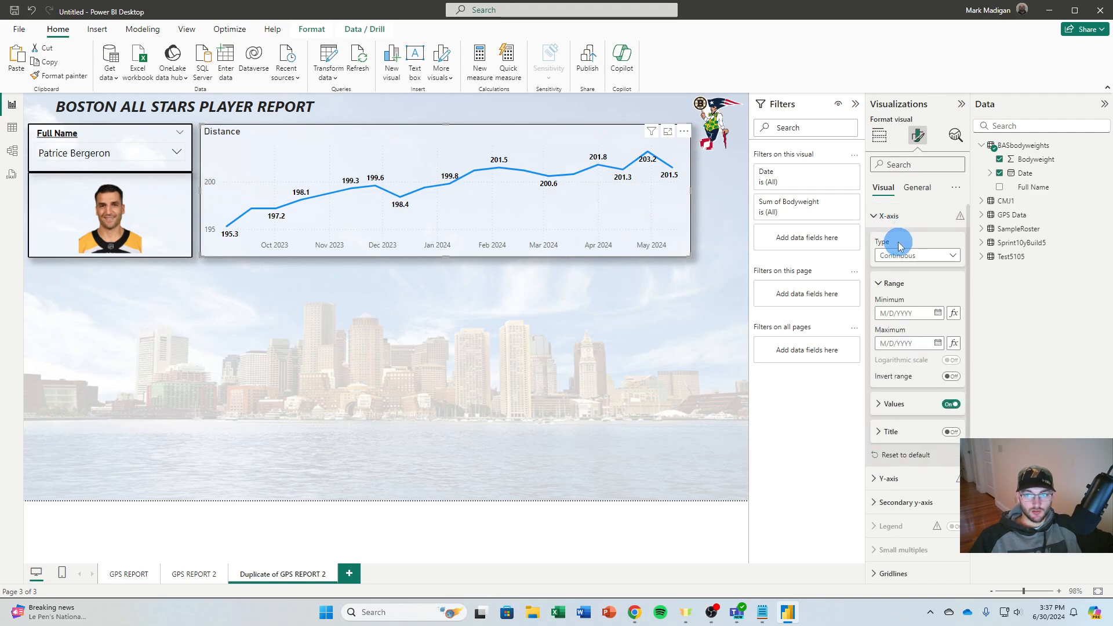
left_click(900, 247)
left_click(897, 283)
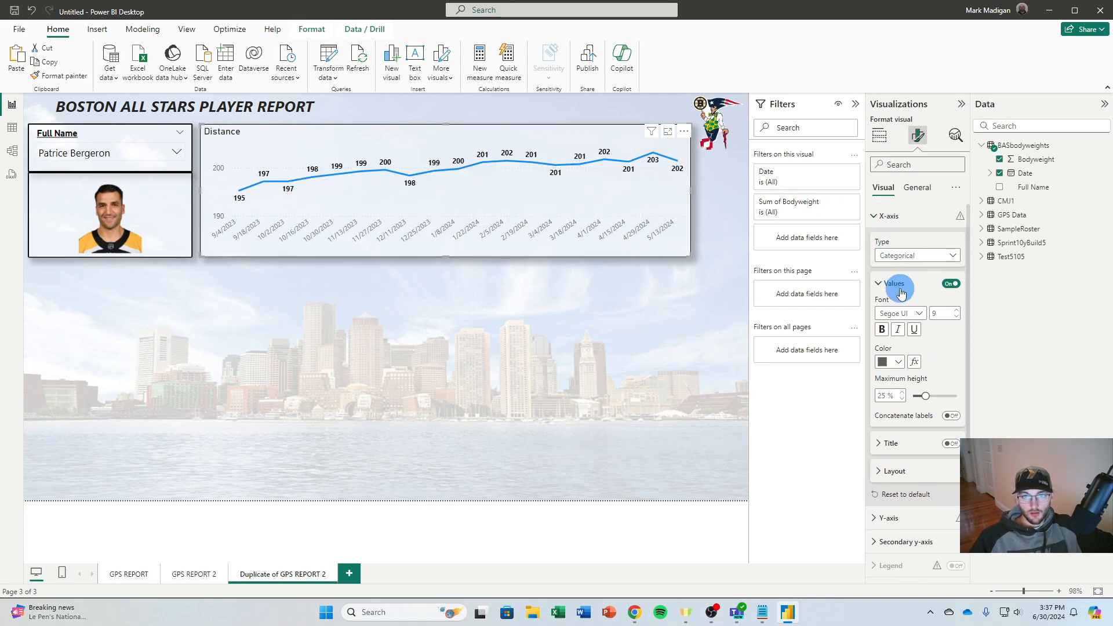
left_click(912, 256)
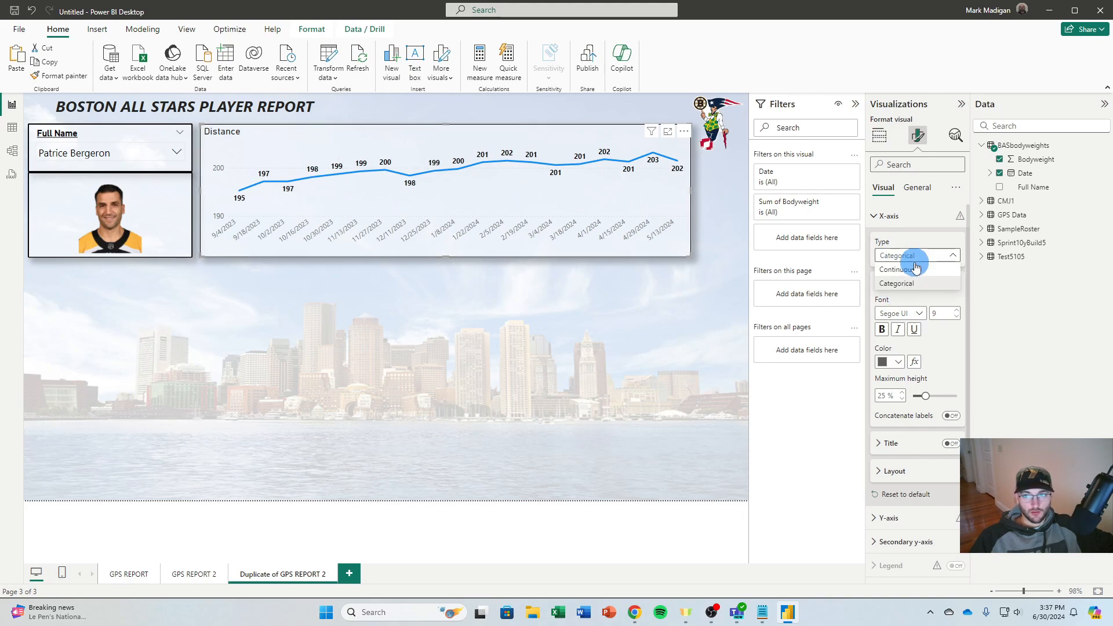
left_click(898, 269)
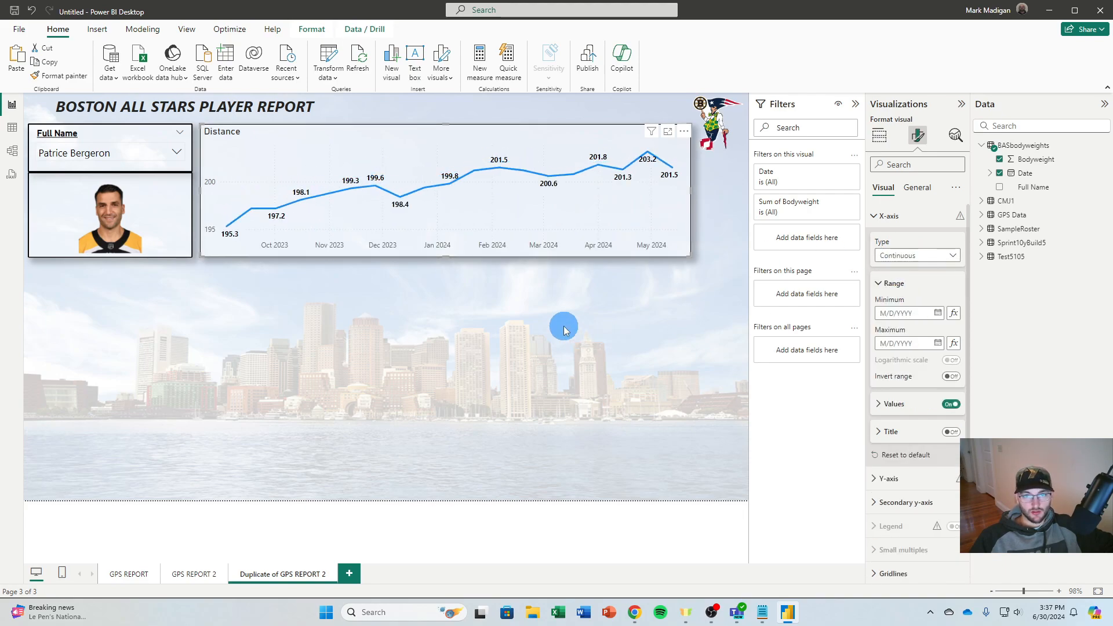
left_click(505, 297)
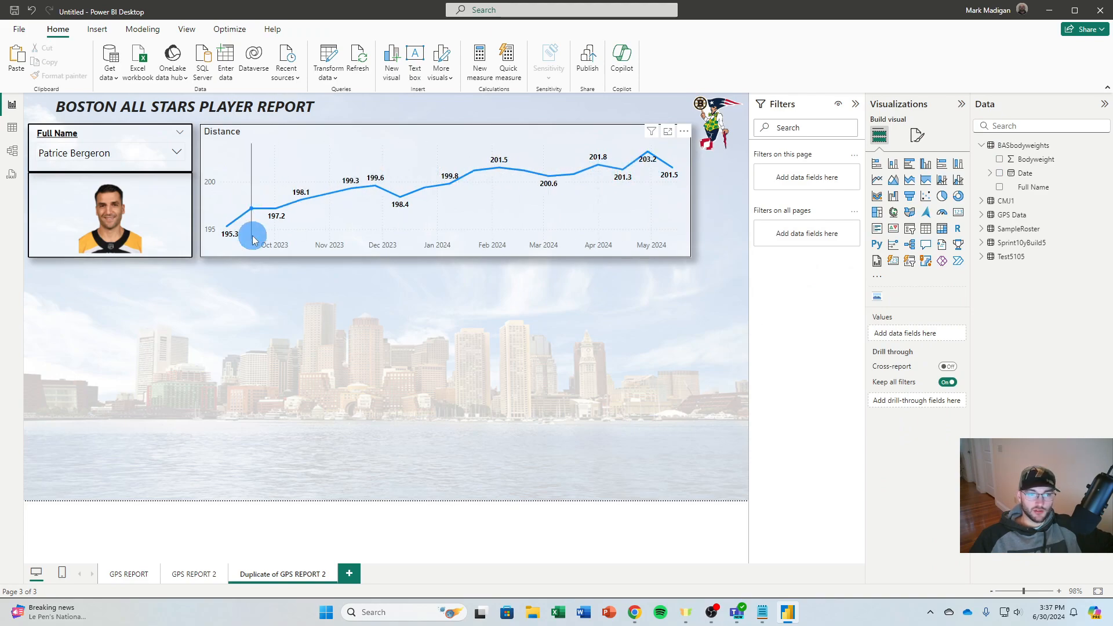
Change the title text of the bodyweight line chart from Distance to Bodyweight
left_click(591, 154)
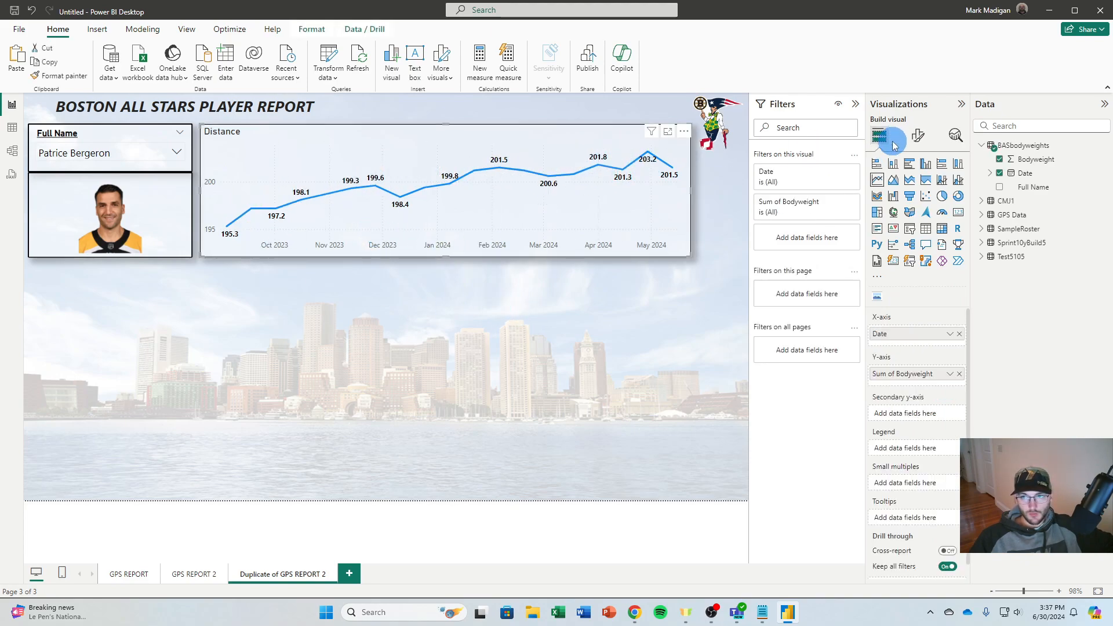
left_click(918, 136)
left_click(917, 188)
left_click(905, 240)
double_click(898, 297)
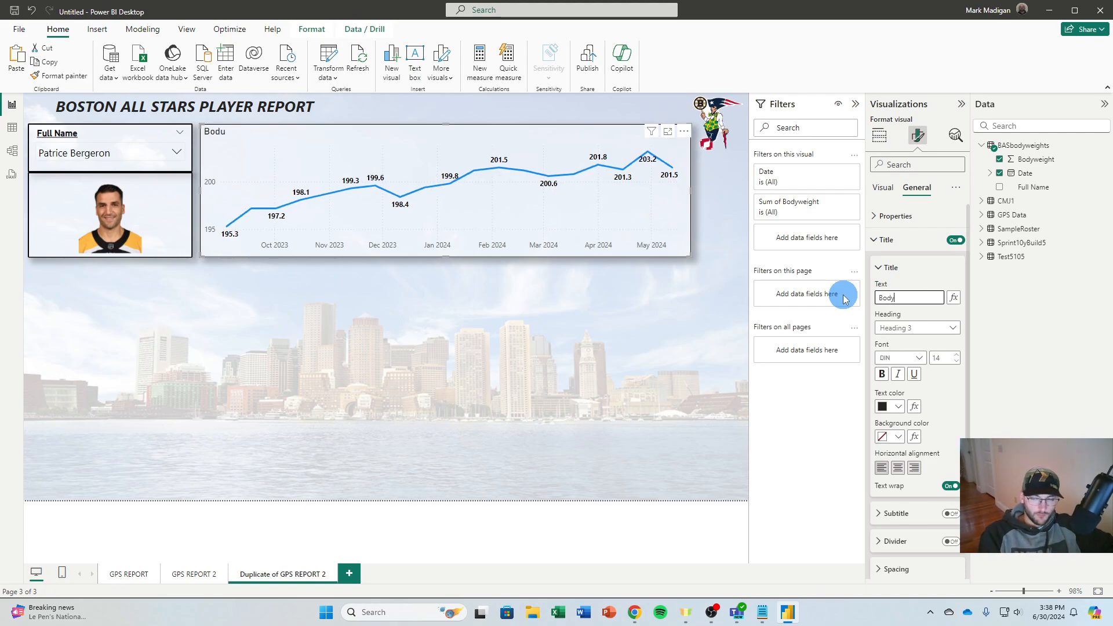
type("Bodyweight")
left_click(426, 347)
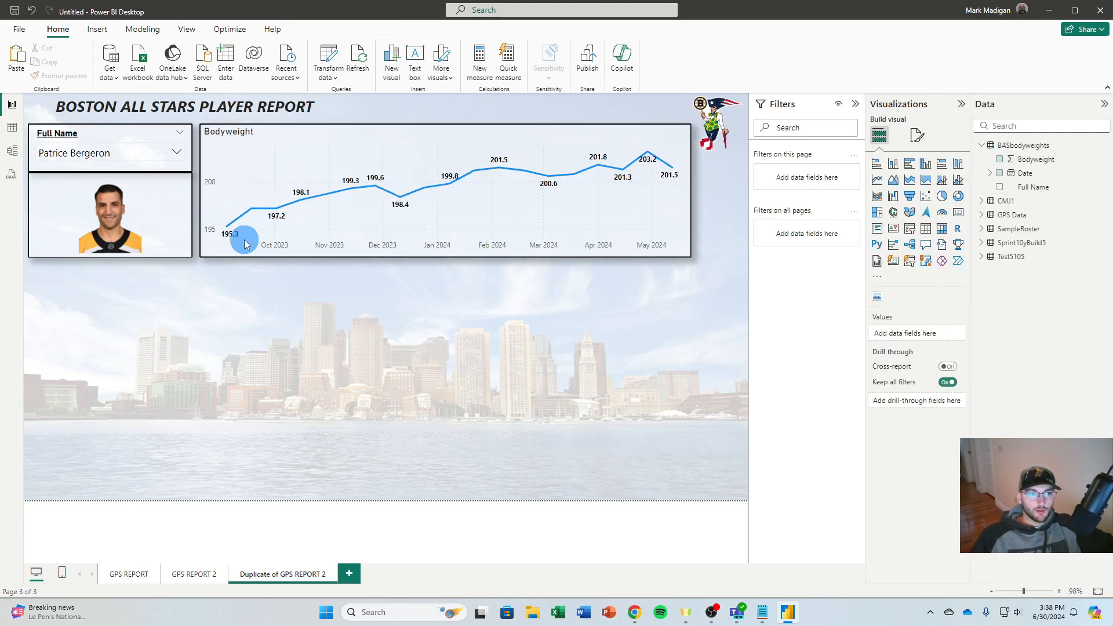
Duplicate the Bodyweight chart, place the copy below the headshot, and make it about a third of the page wide, reaching nearly to the page's lower edge
left_click(360, 179)
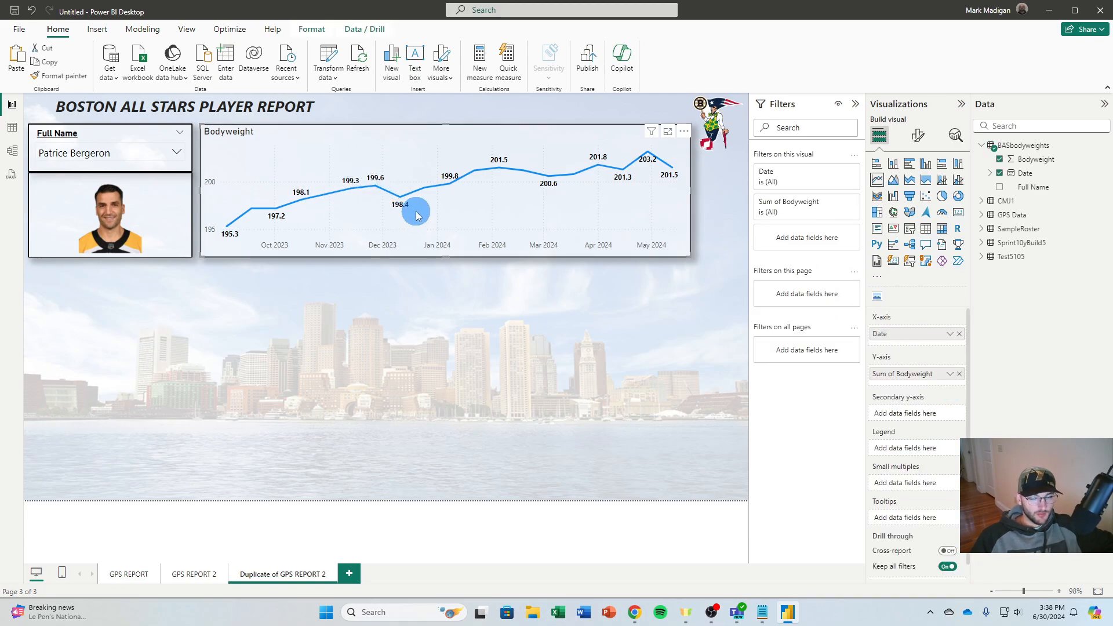
key("ctrl+c")
key("ctrl+v")
left_click_drag(580, 206, 400, 341)
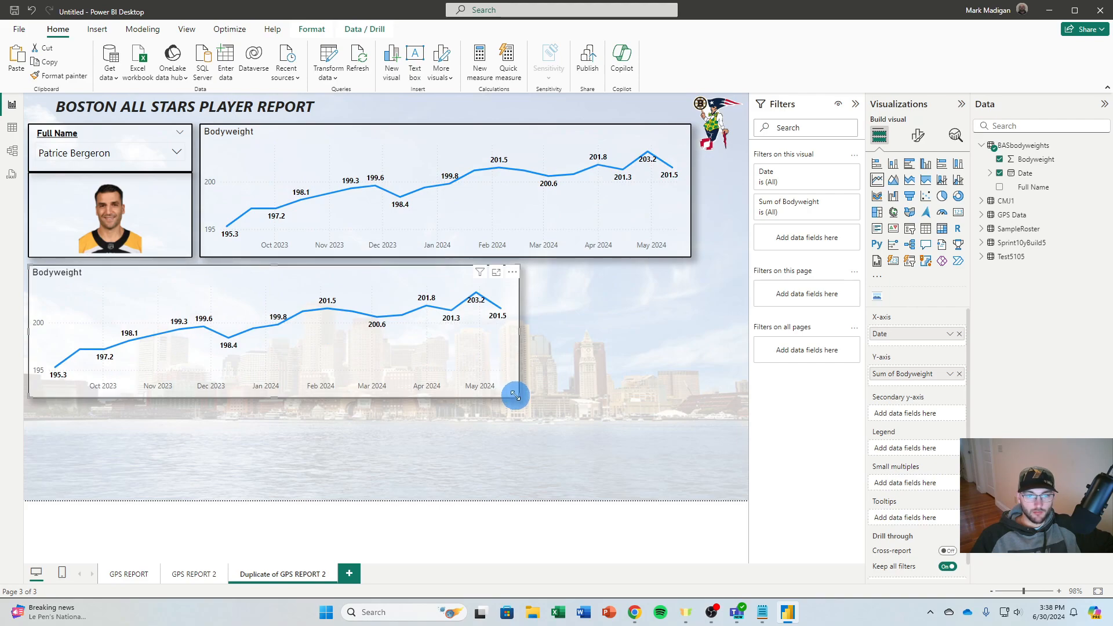
left_click_drag(515, 395, 274, 493)
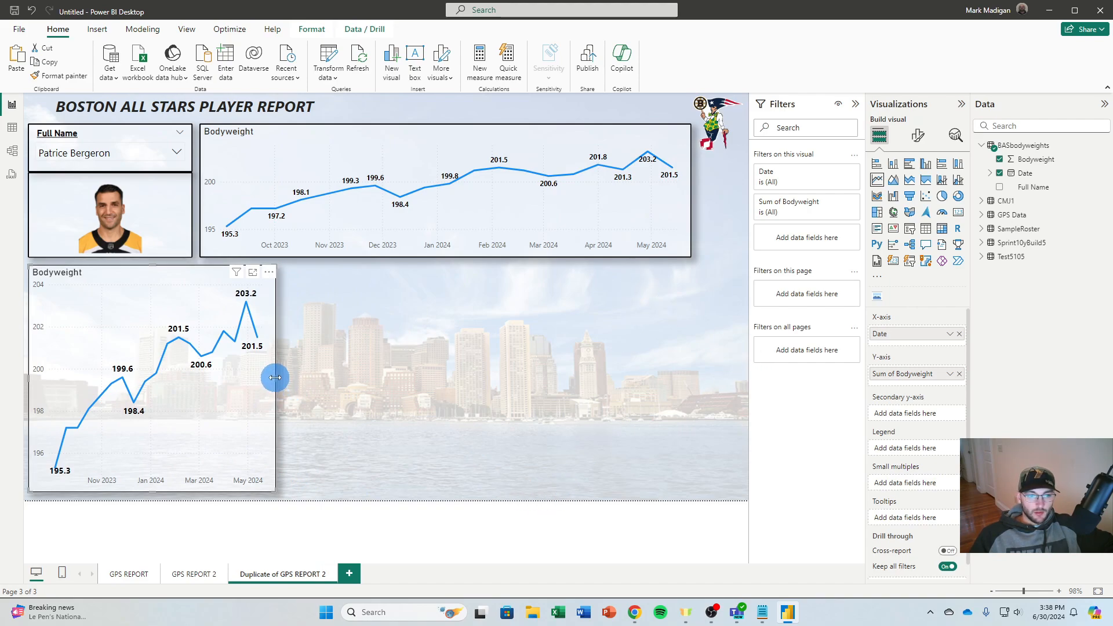
left_click_drag(275, 379, 269, 383)
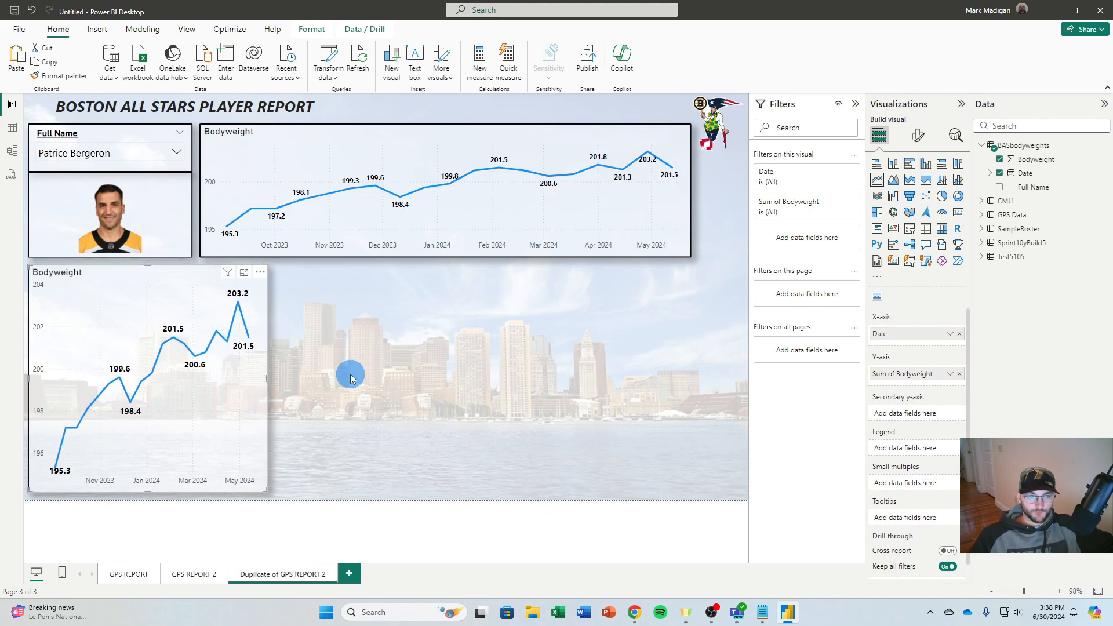
Replace the copied chart's Bodyweight and Date fields with Test Date and Jump Height (Imp-Mom) in Inches from the CMJ1 table
left_click_drag(932, 385, 956, 328)
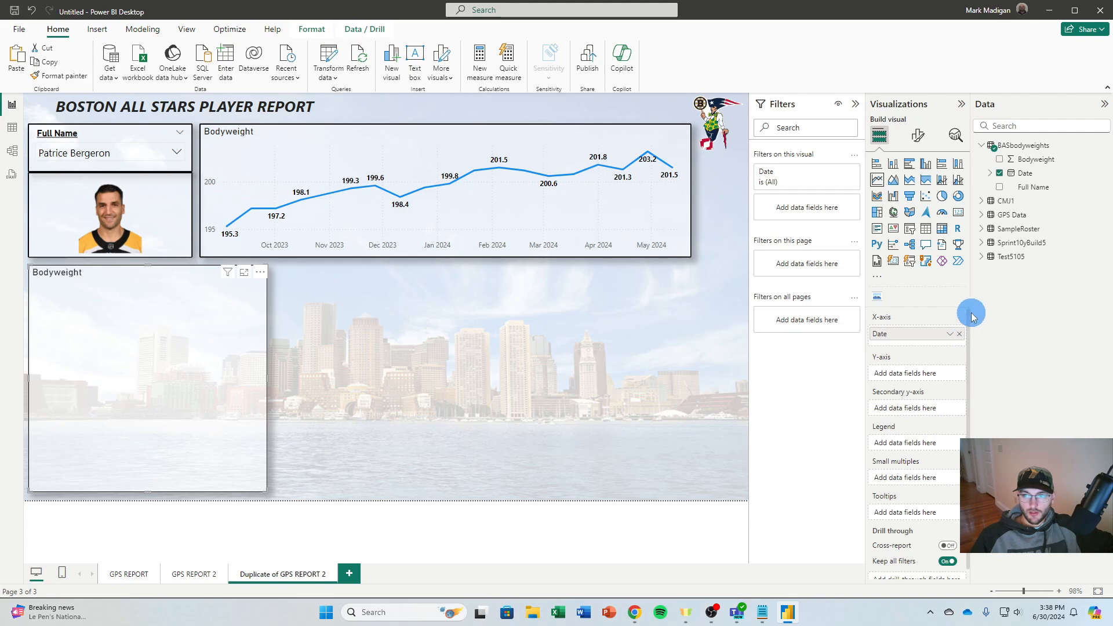
left_click(984, 146)
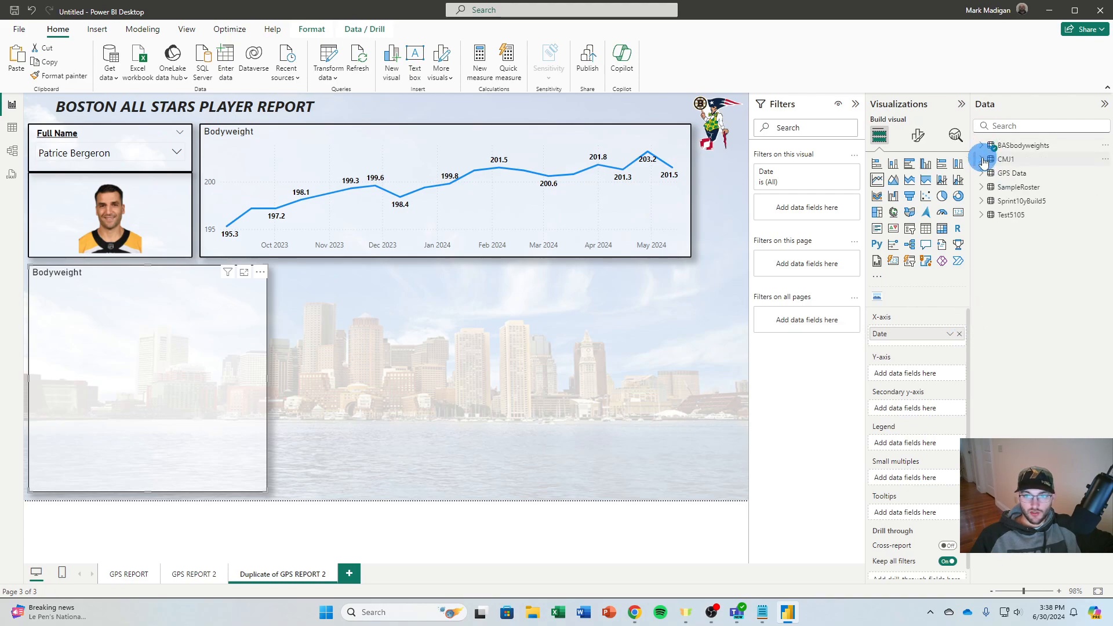
left_click(960, 334)
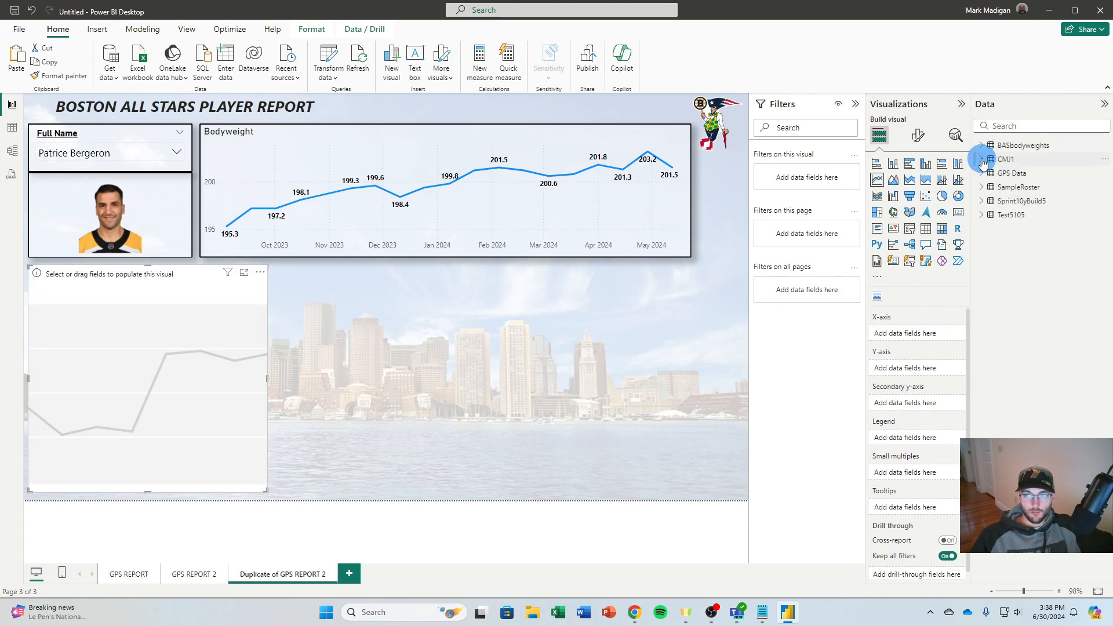
left_click(982, 160)
scroll(997, 232, "down", 10)
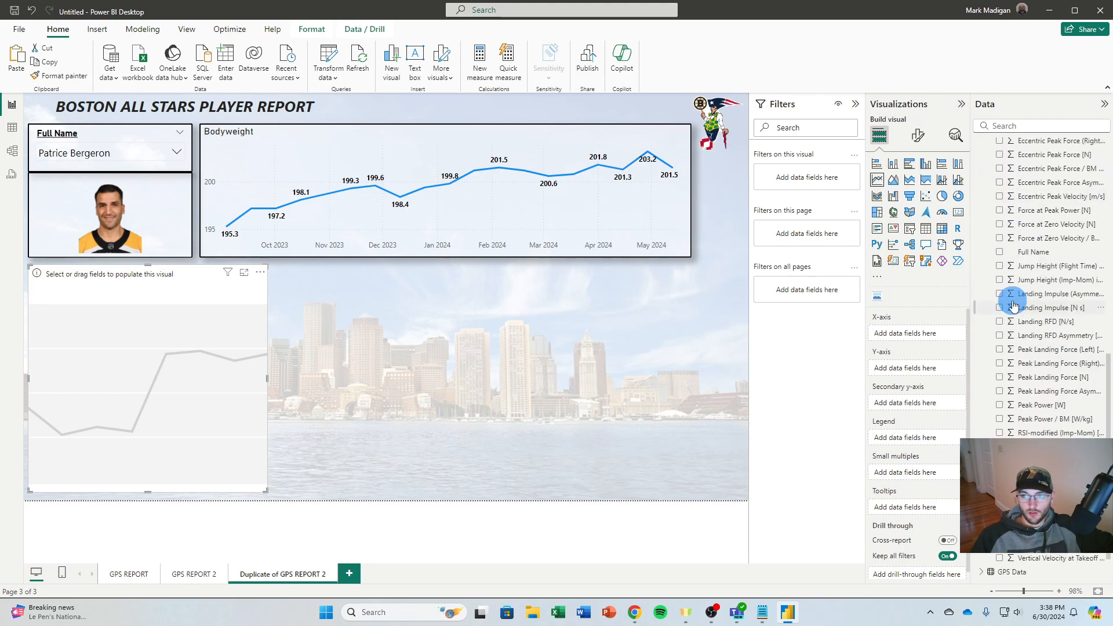
left_click_drag(970, 277, 902, 281)
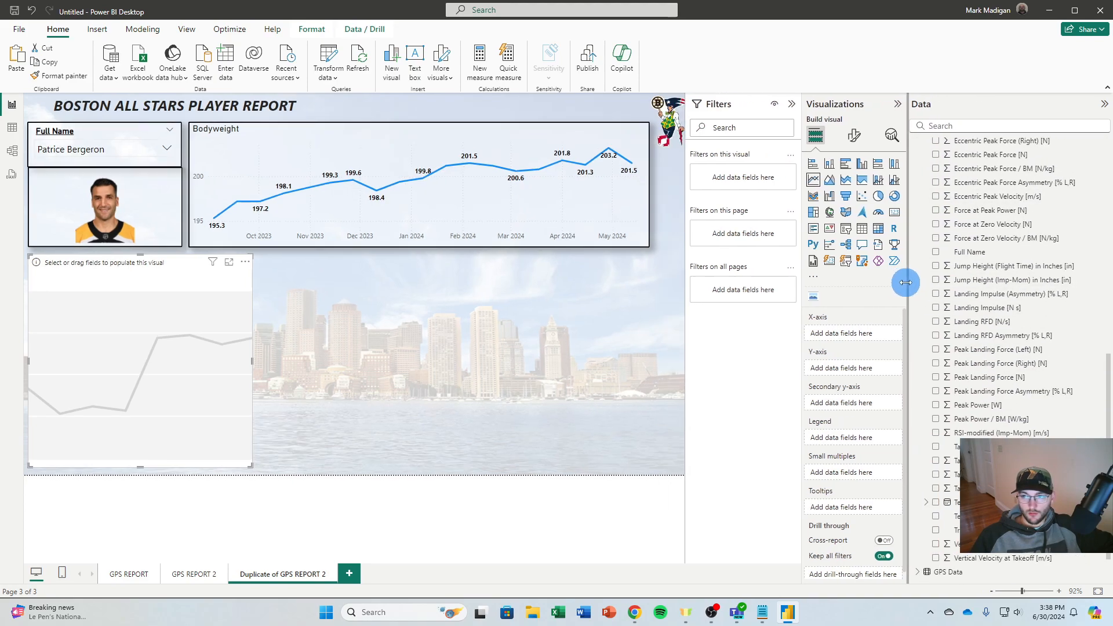
left_click(931, 463)
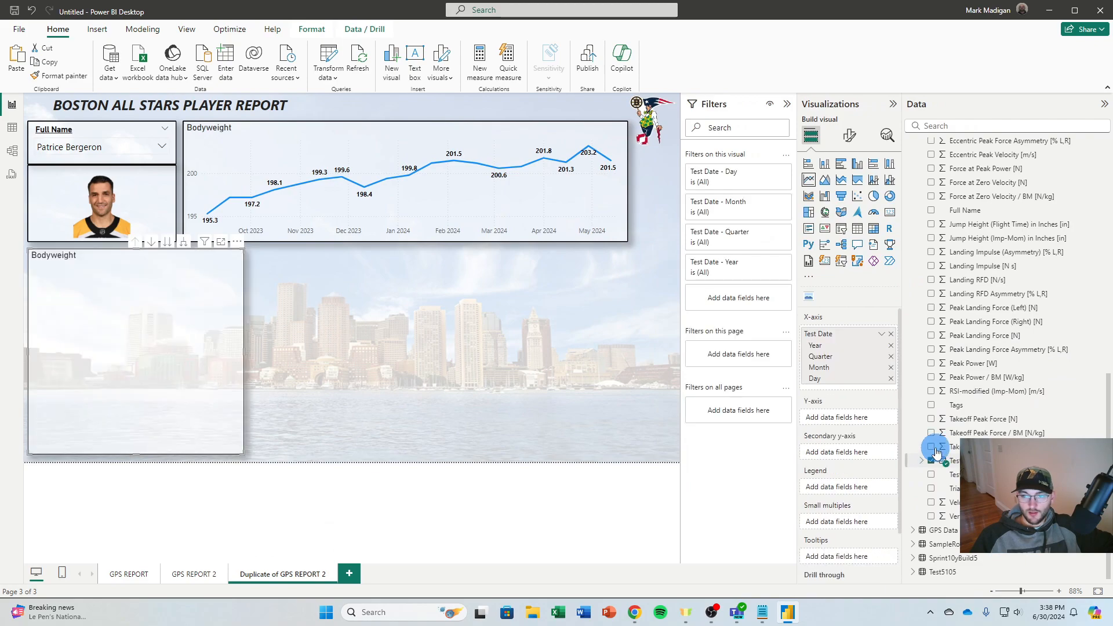
left_click(931, 239)
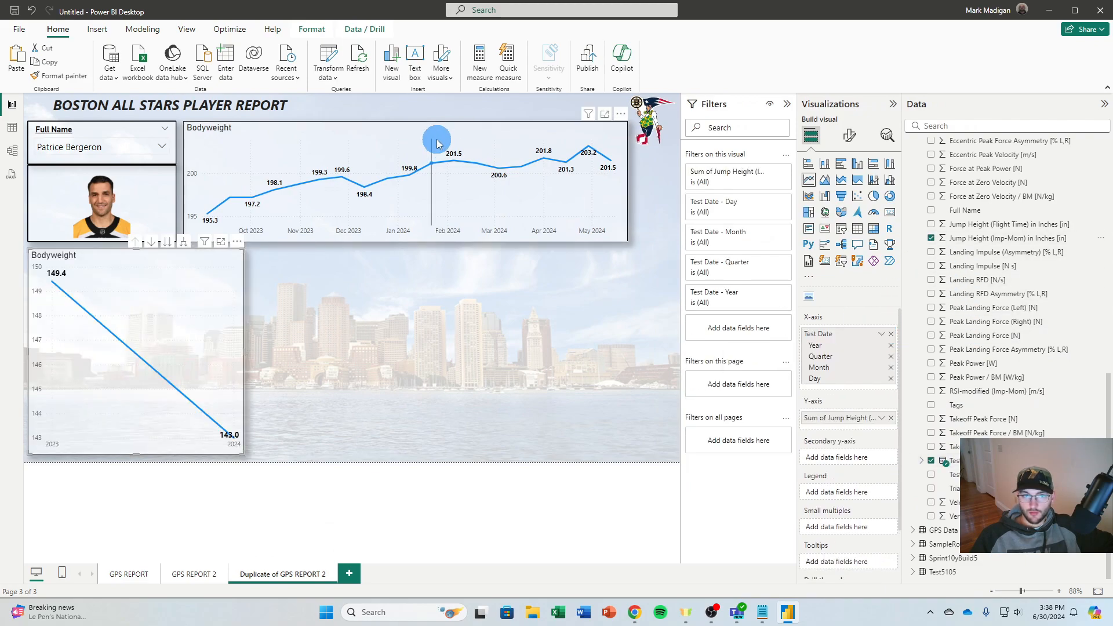
Switch the copied chart's x-axis from Date Hierarchy to Test Date and aggregate the jump height by Maximum
left_click(881, 335)
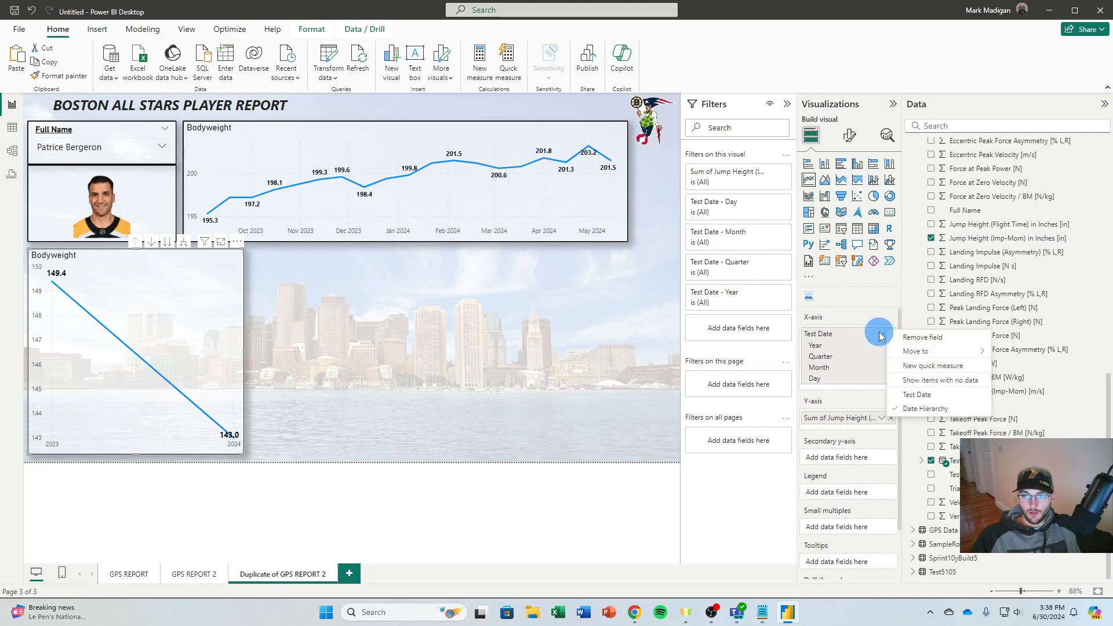
left_click(916, 396)
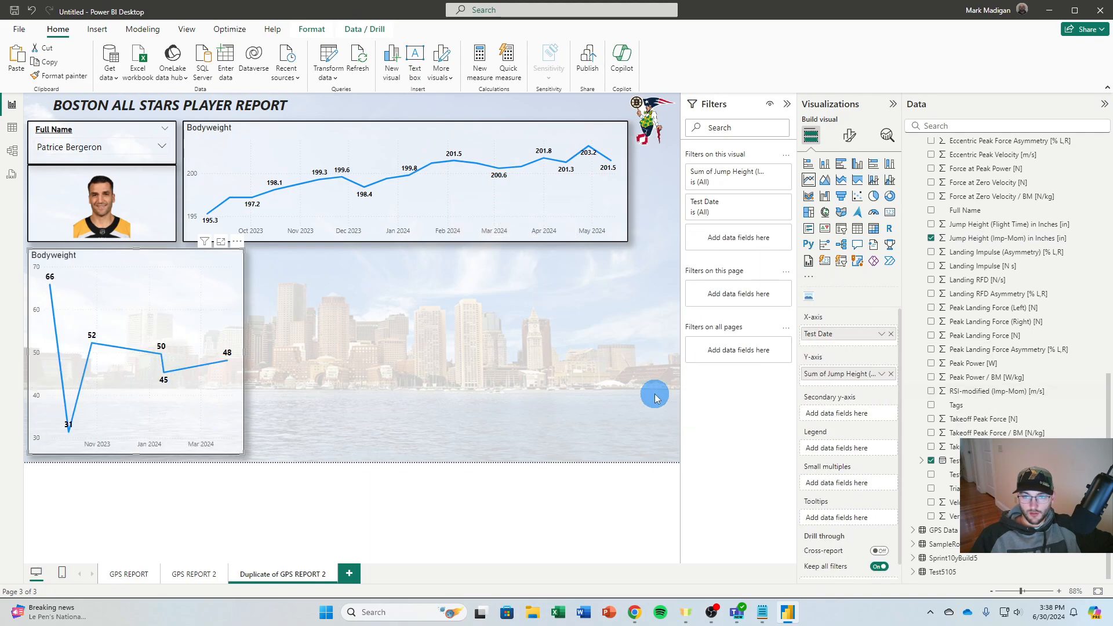
left_click(882, 375)
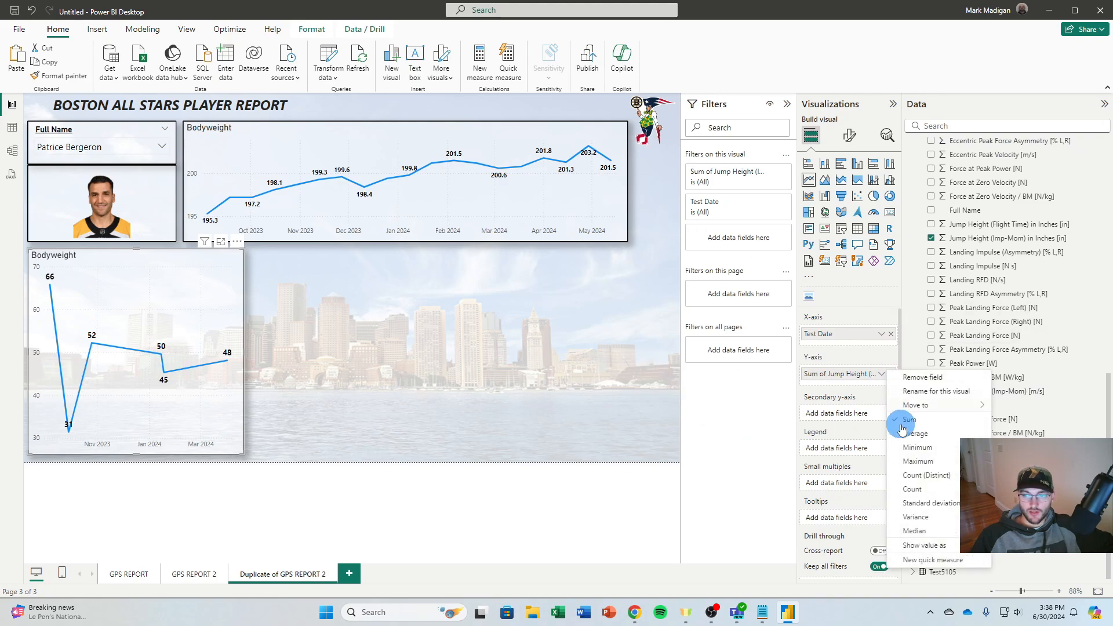
left_click(917, 461)
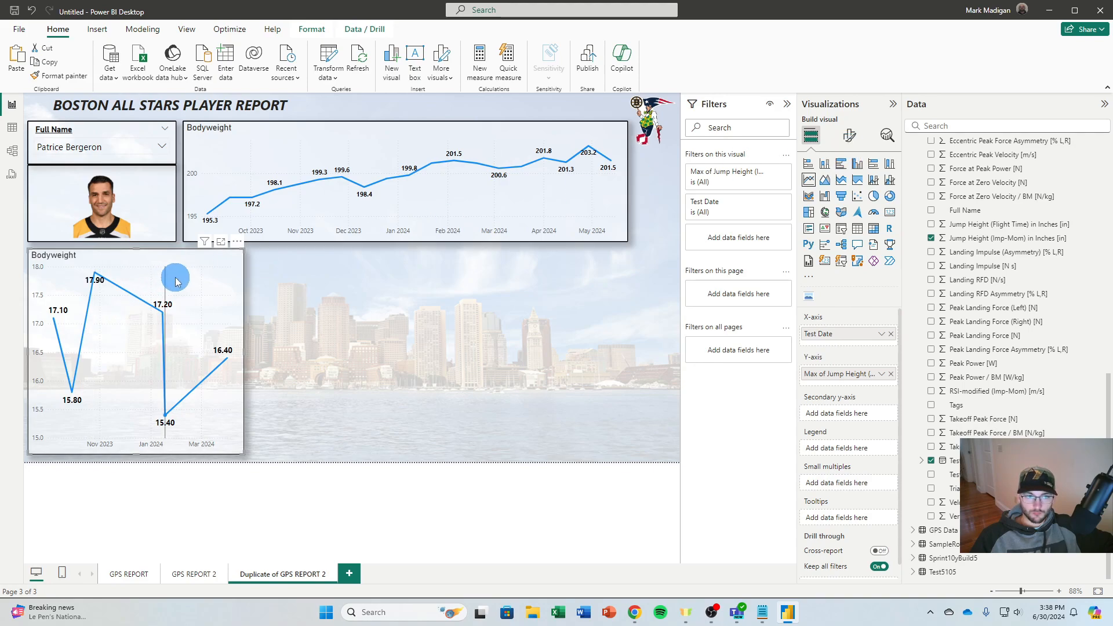
Set the jump height chart's x-axis type to Categorical after comparing it with Continuous
left_click(850, 135)
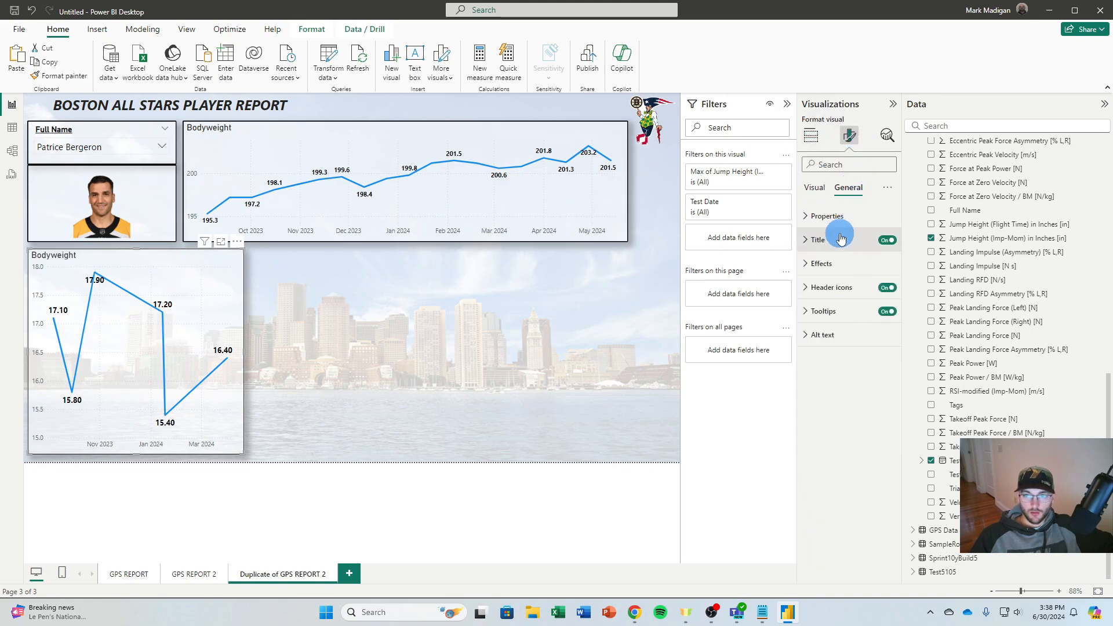
left_click(815, 187)
left_click(822, 216)
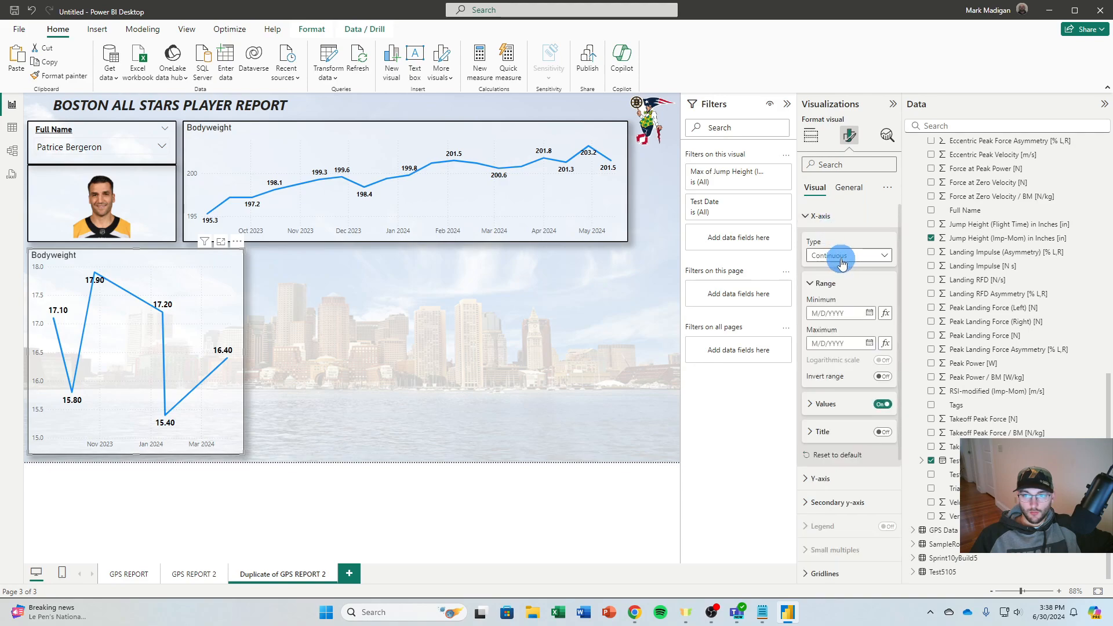
left_click(842, 262)
left_click(844, 274)
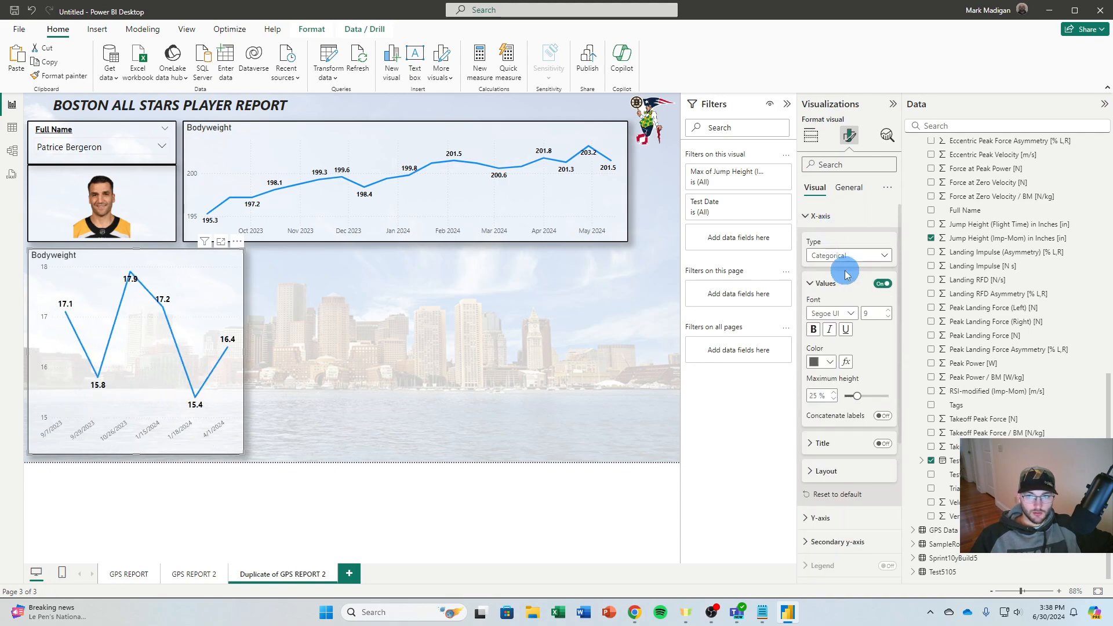
left_click(845, 256)
left_click(840, 269)
left_click(844, 257)
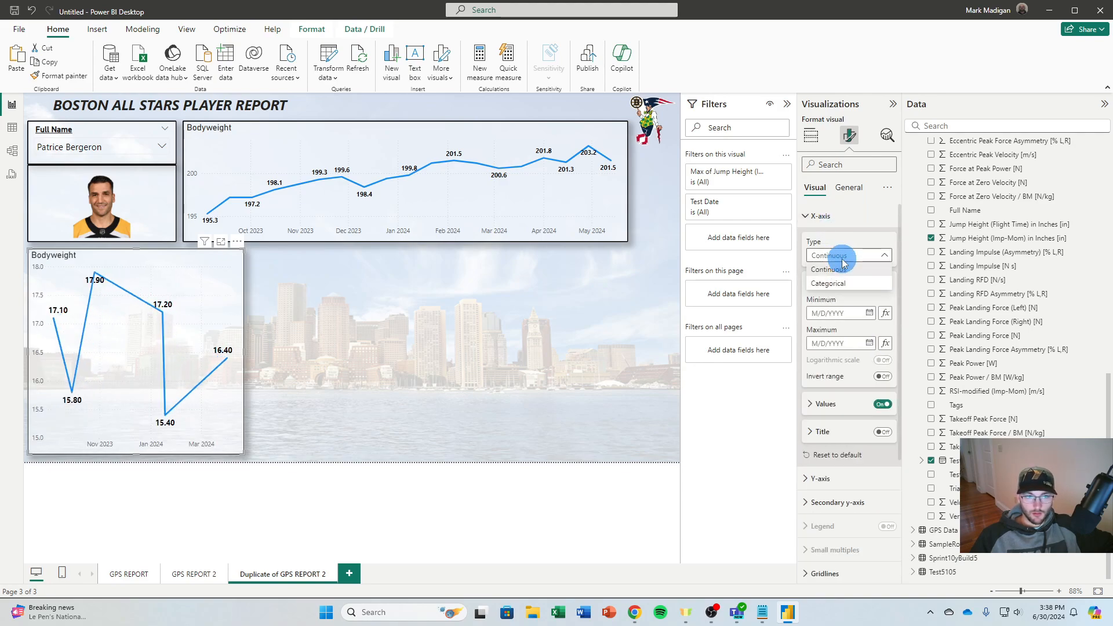
left_click(835, 283)
left_click(847, 284)
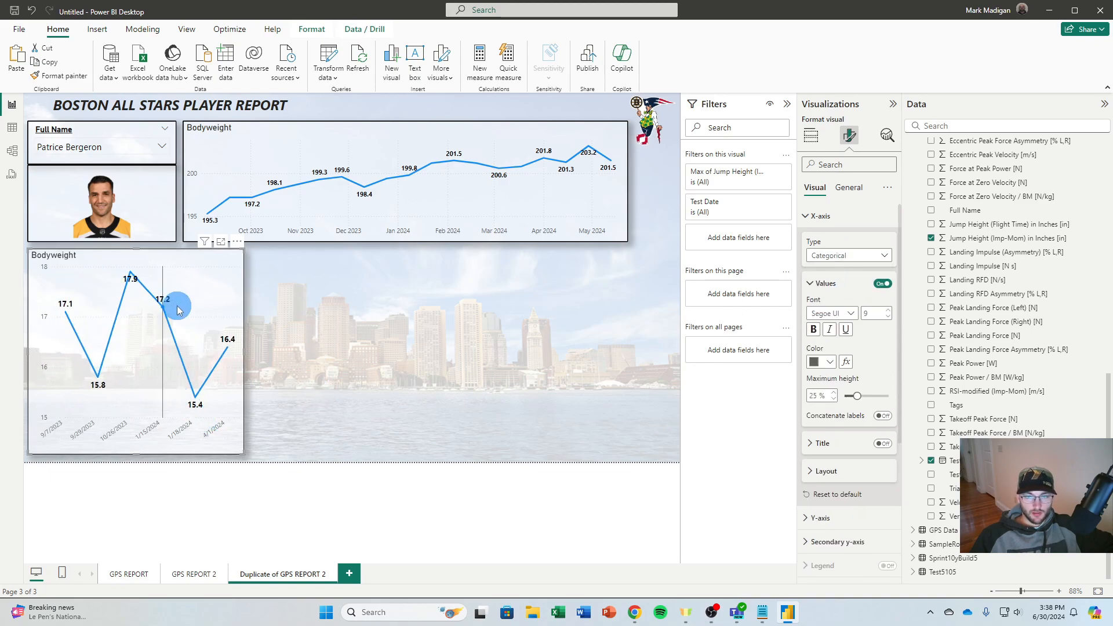
left_click(460, 372)
Try placing a duplicate of the jump height chart beside the original, and delete the duplicate
left_click(231, 310)
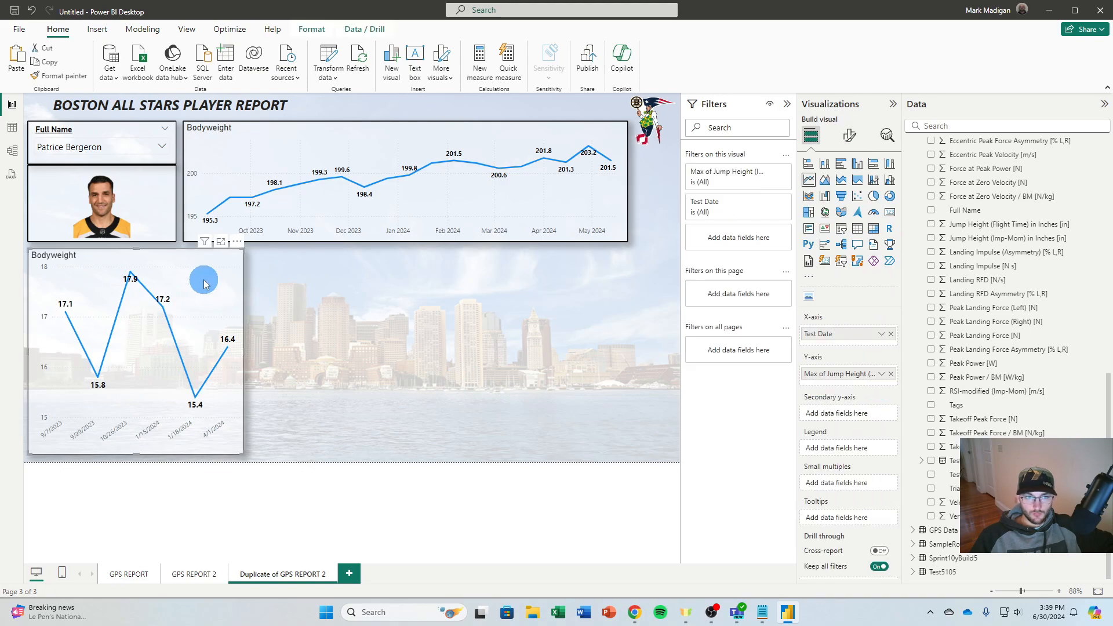
key("ctrl+v")
left_click_drag(223, 310, 429, 299)
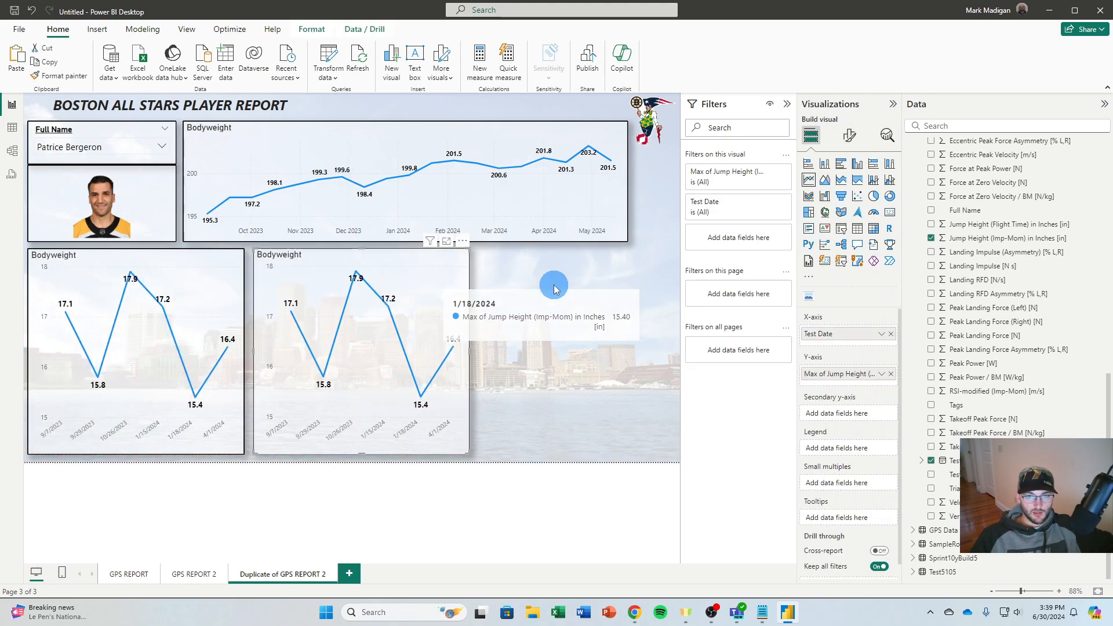
key("Delete")
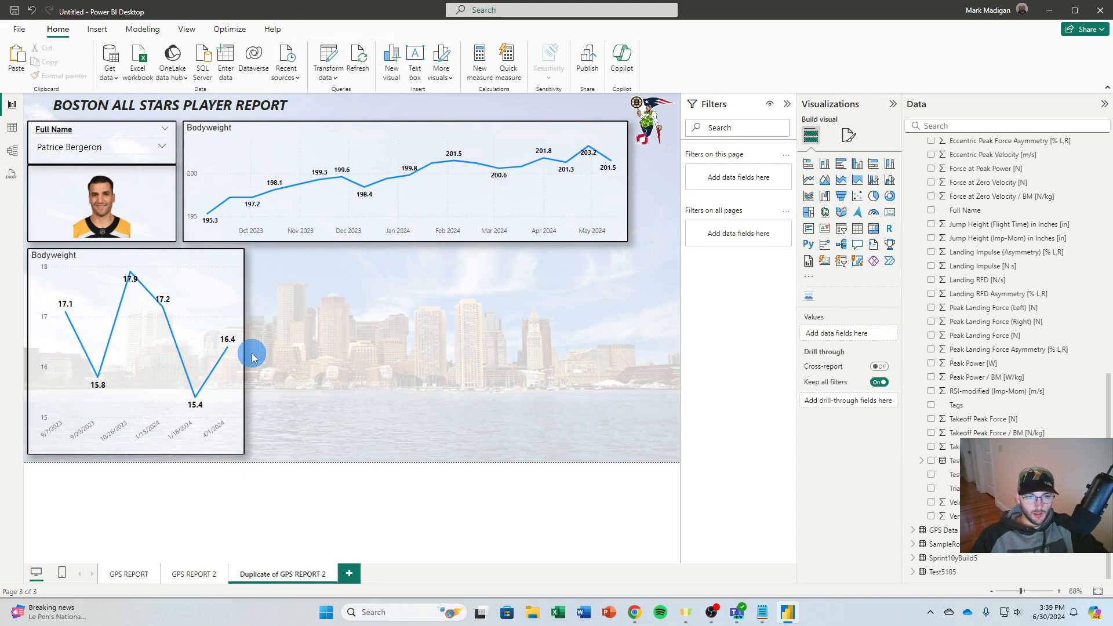
Narrow the jump height chart slightly from its outer edge, keeping its height
left_click(241, 355)
left_click_drag(243, 349, 239, 349)
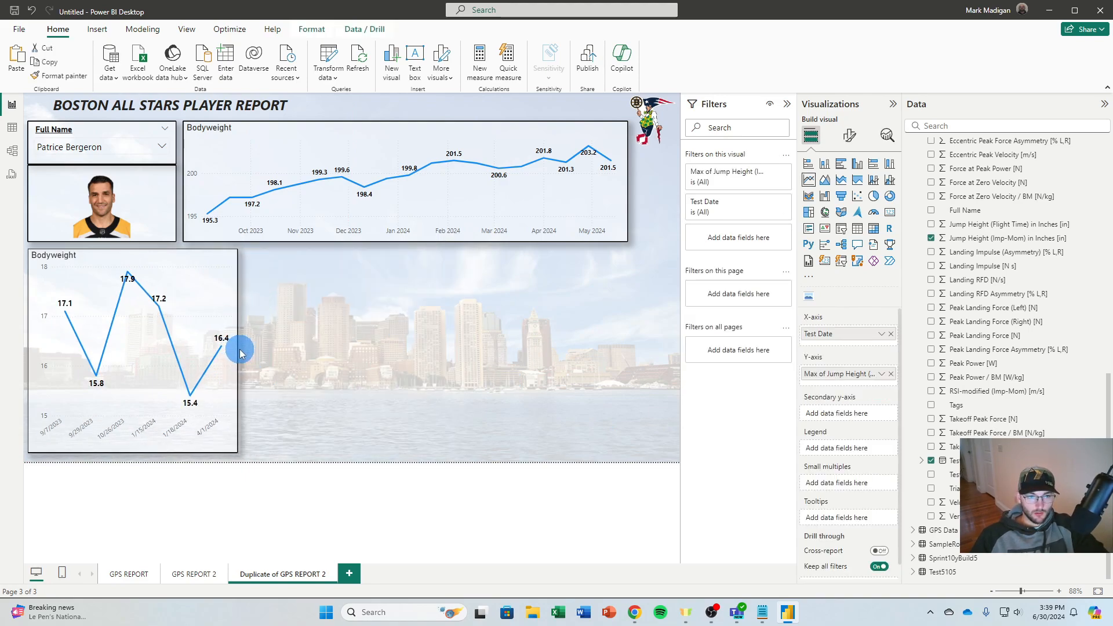
left_click(261, 345)
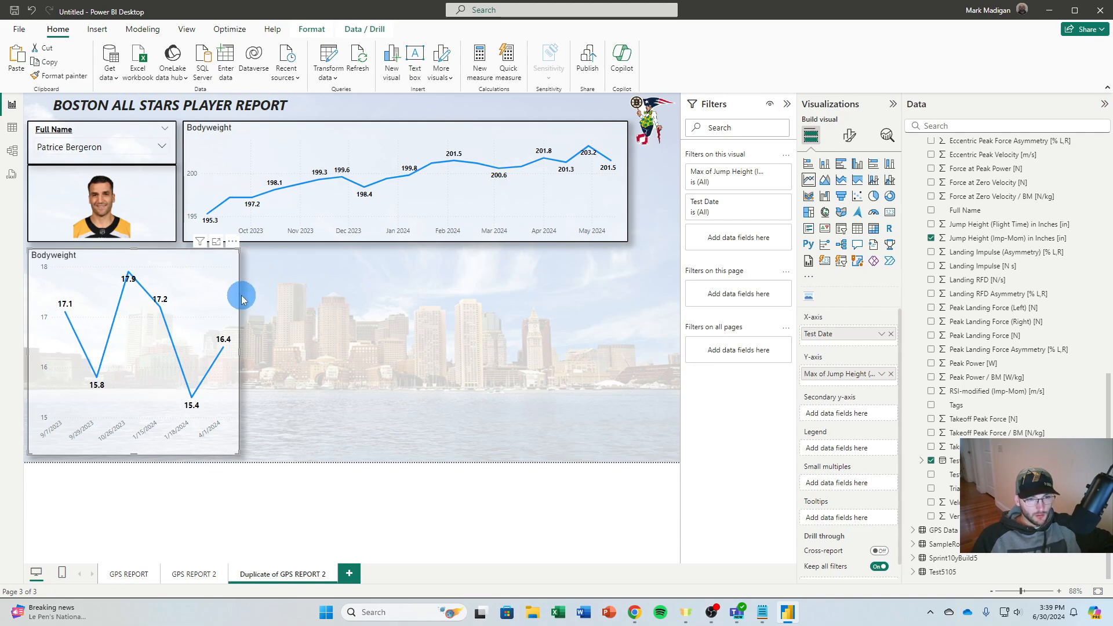
Place a duplicate of the jump height chart beside the original and clear the duplicate's x-axis and y-axis fields
key("ctrl+v")
left_click_drag(217, 300, 422, 289)
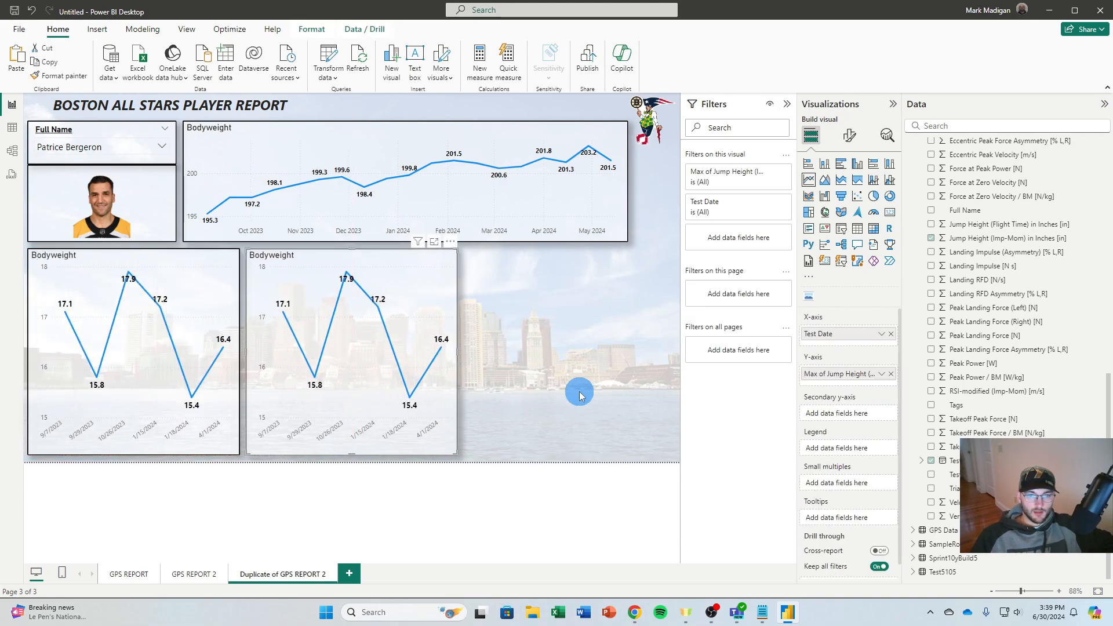
left_click(891, 334)
left_click(891, 367)
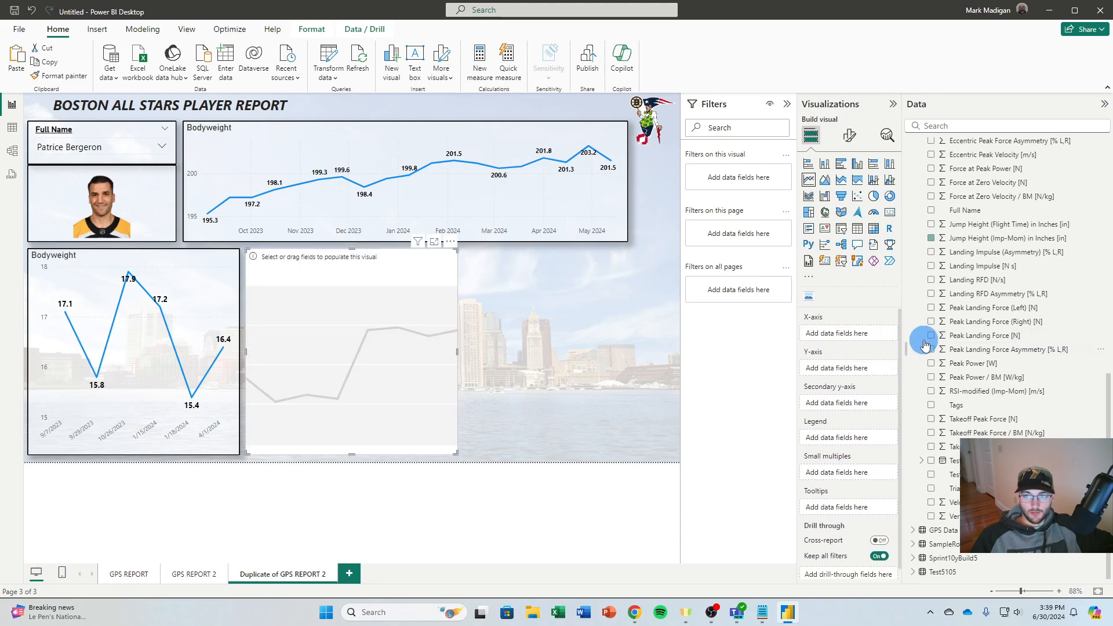
Fill the emptied chart with Date on the x-axis and Total on the y-axis from the Sprint10yBuild5 table
scroll(942, 300, "up", 5)
scroll(943, 300, "up", 5)
left_click(912, 160)
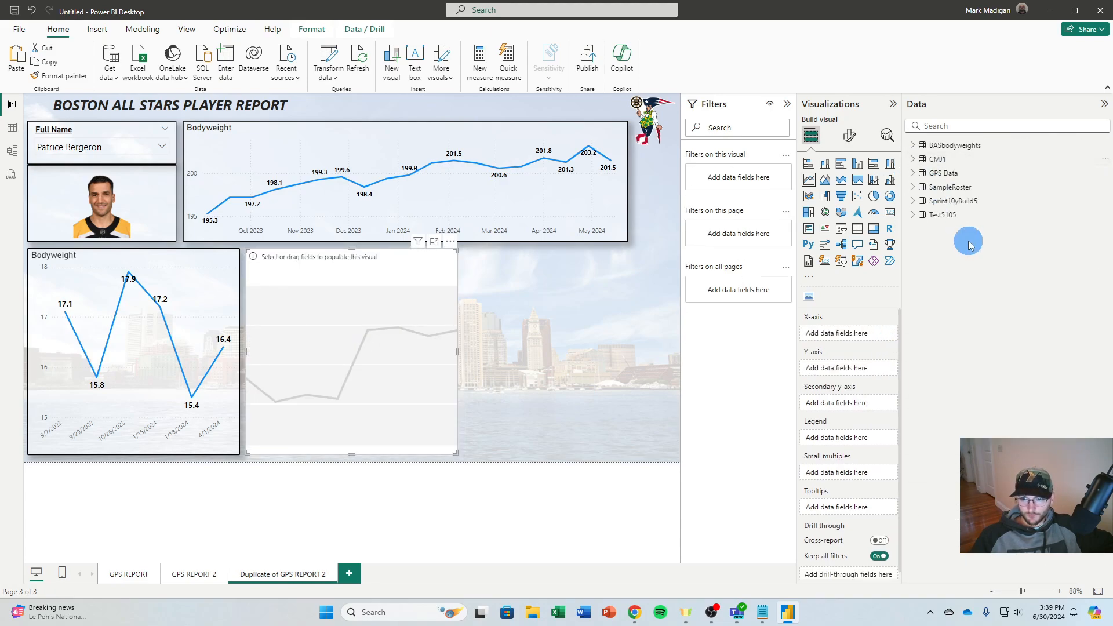
left_click(914, 201)
scroll(940, 333, "down", 1)
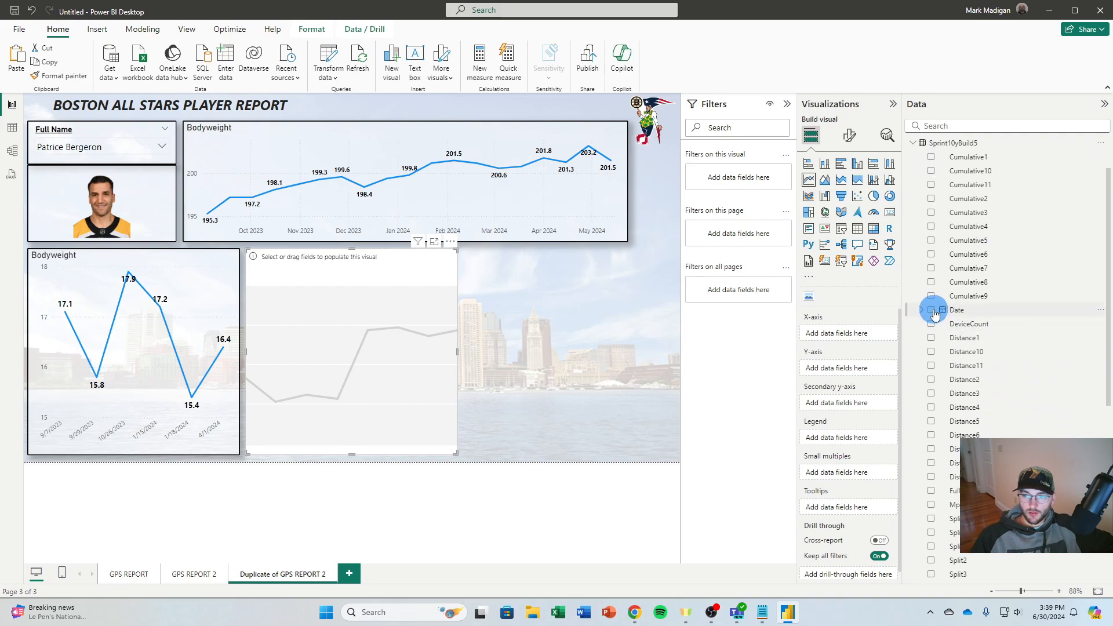
left_click(932, 310)
scroll(931, 359, "down", 8)
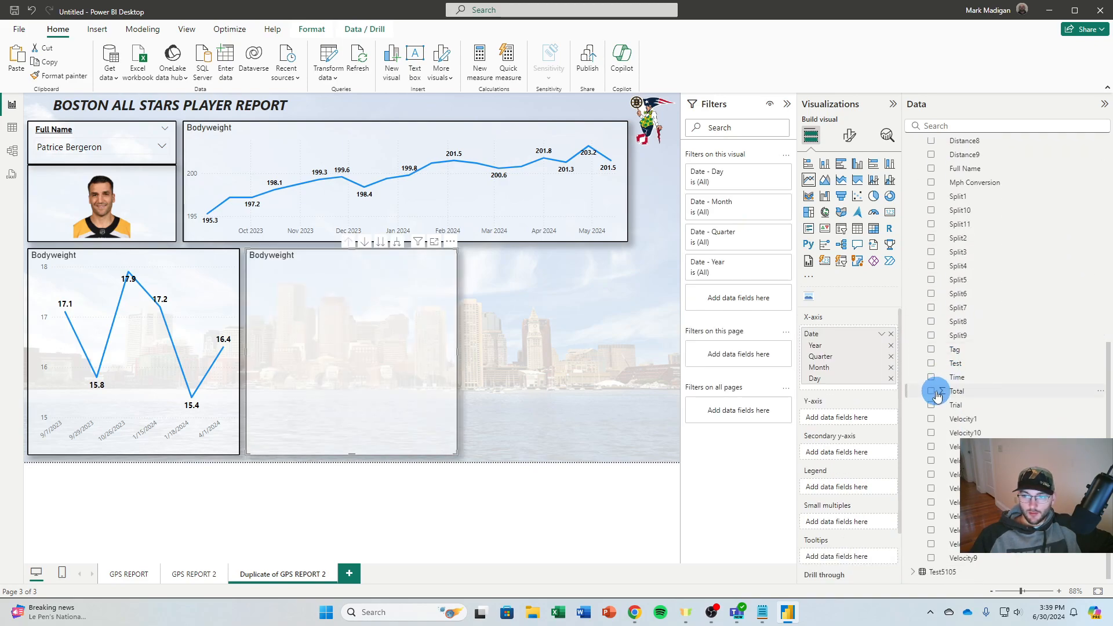
left_click(932, 391)
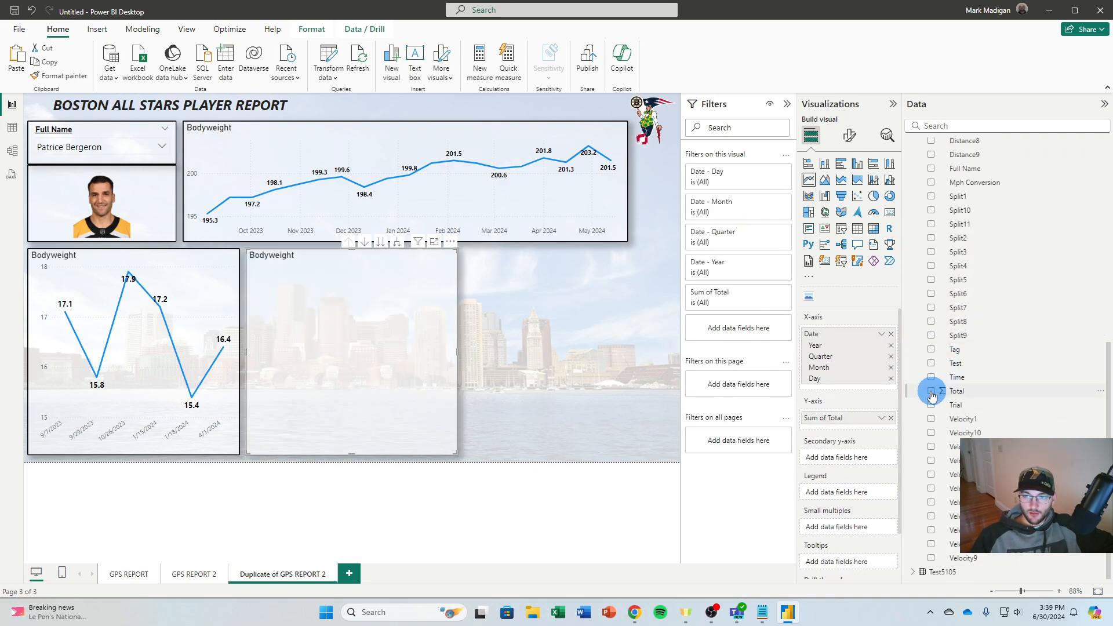
Switch the new chart's x-axis from Date Hierarchy to Date and aggregate Total by Minimum
left_click(882, 334)
left_click(910, 395)
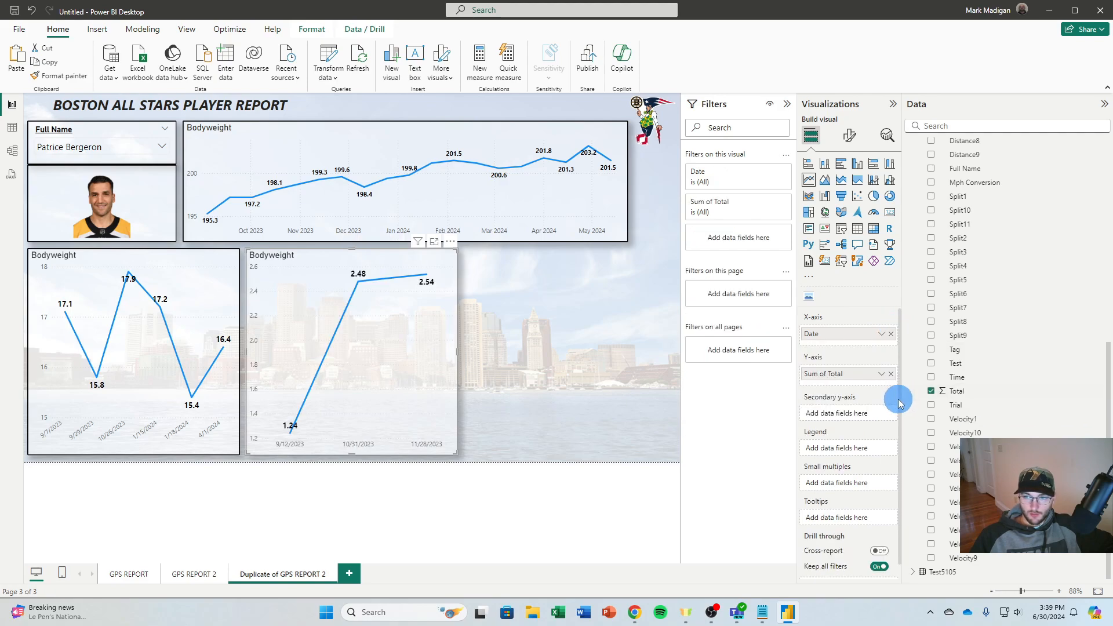
left_click(888, 384)
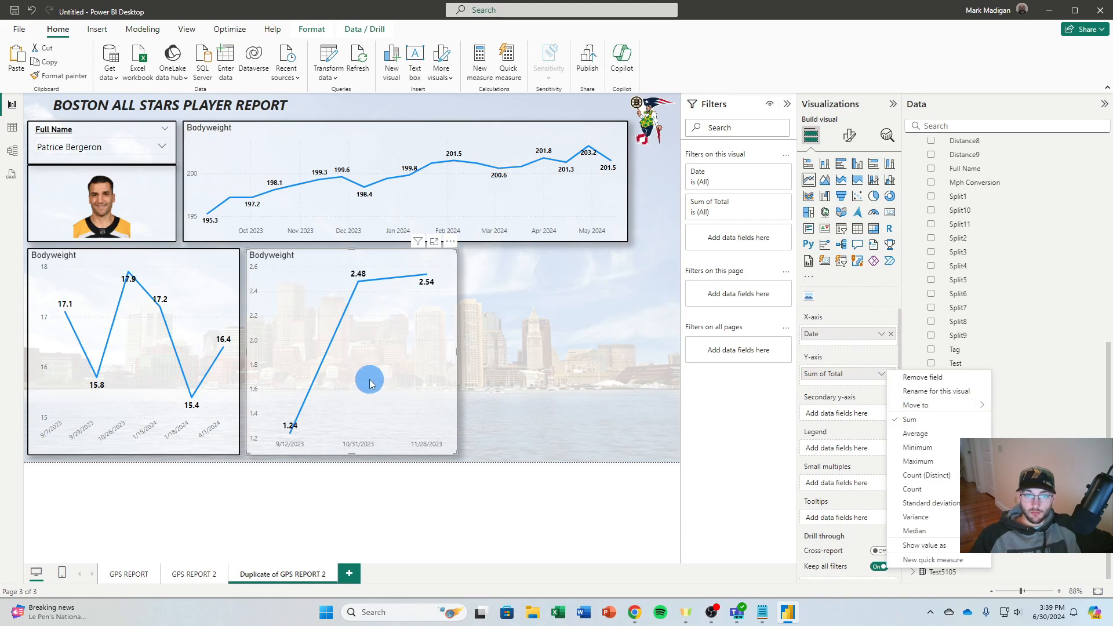
left_click(923, 447)
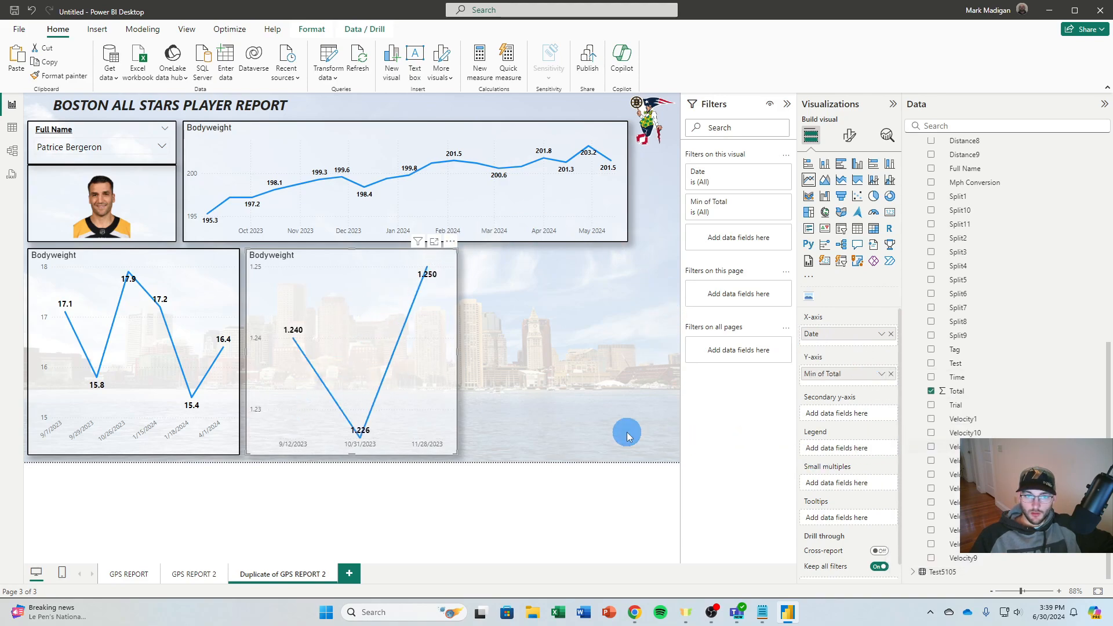
Invert the y-axis range of the Sprint10yBuild5 chart so faster times plot higher
mouse_move(313, 334)
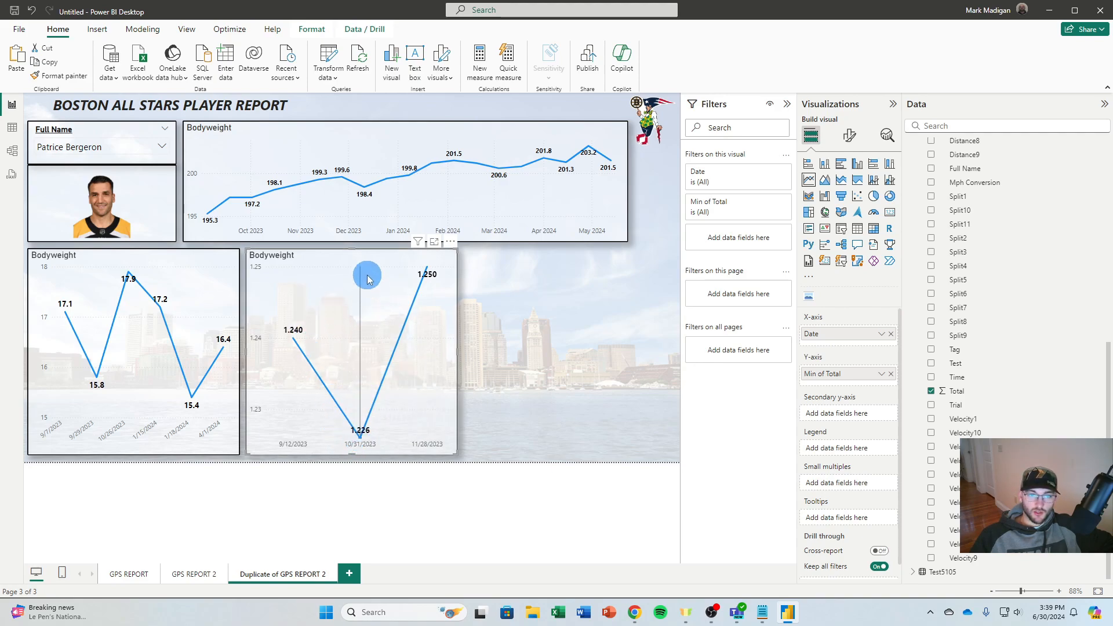
left_click(847, 138)
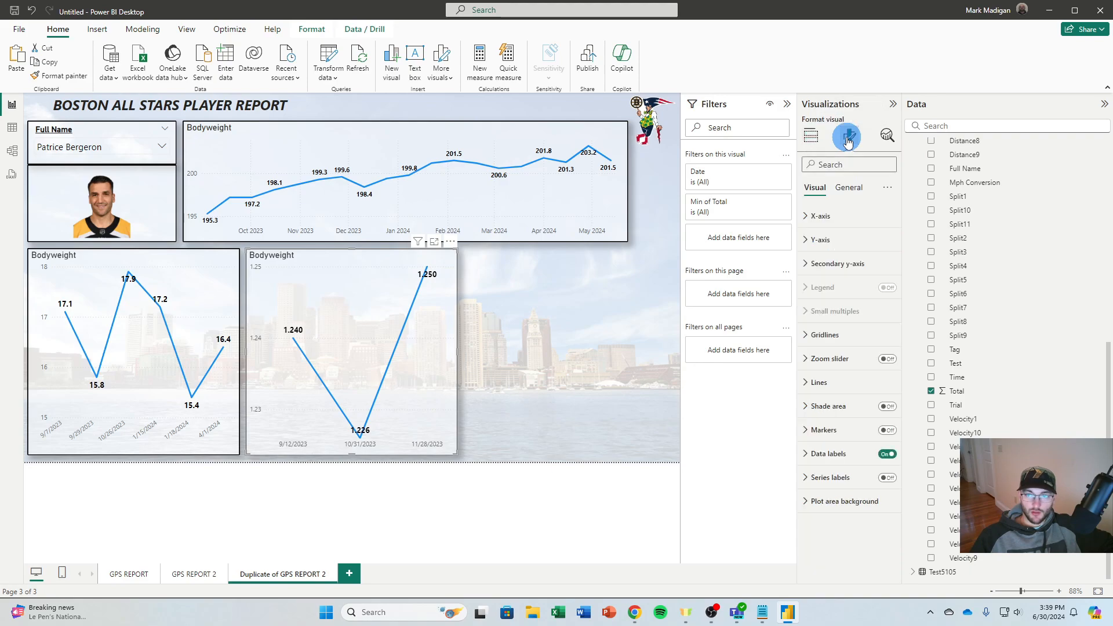
left_click(818, 225)
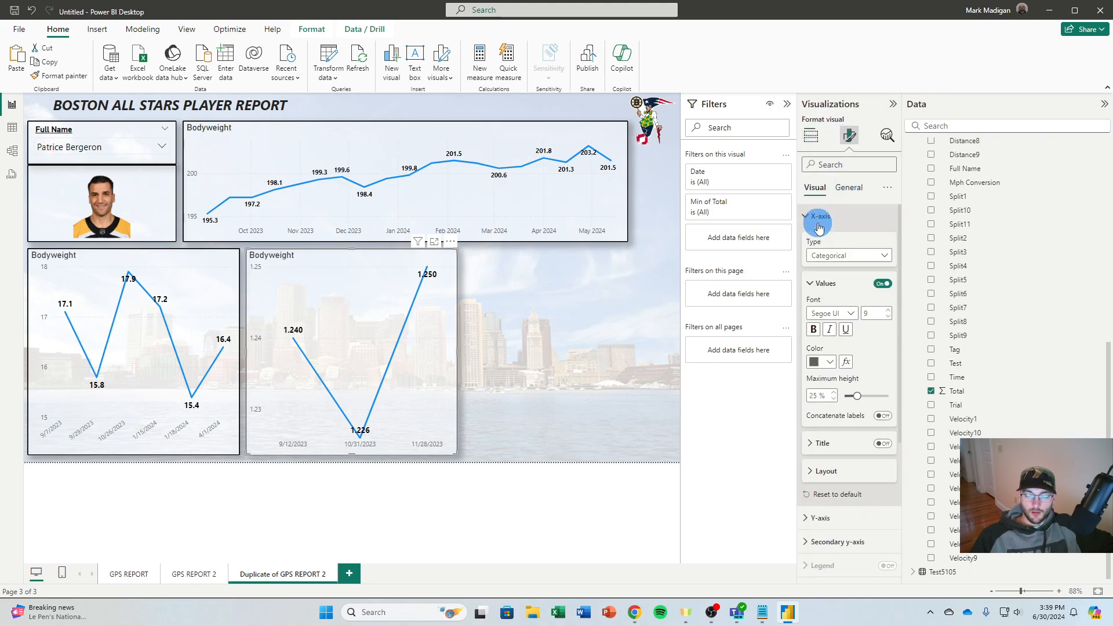
left_click(819, 225)
left_click(820, 239)
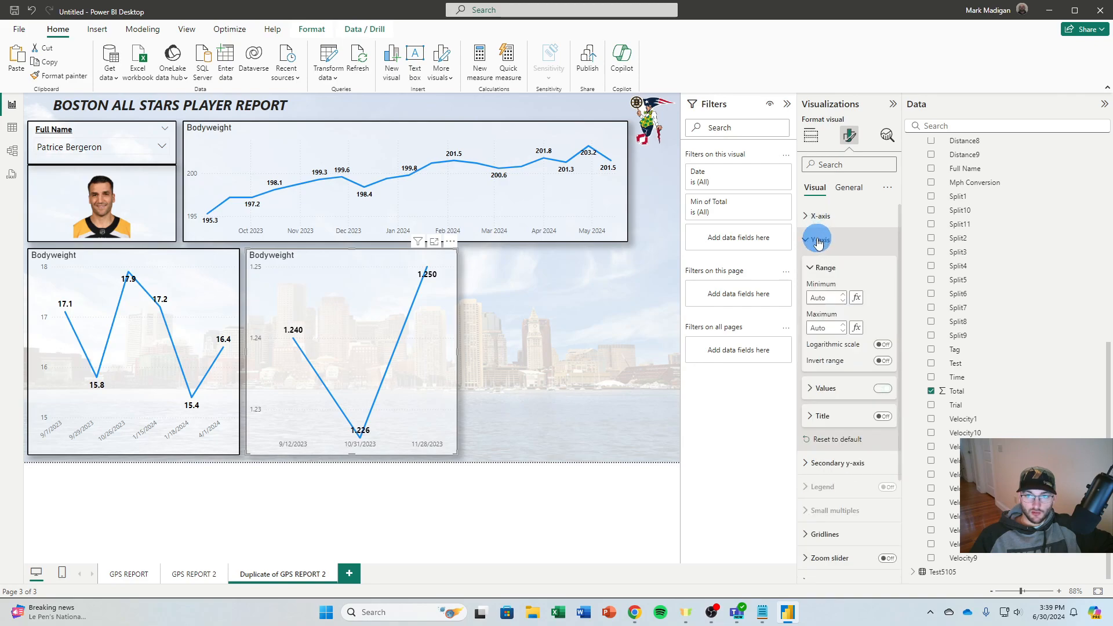
left_click(885, 362)
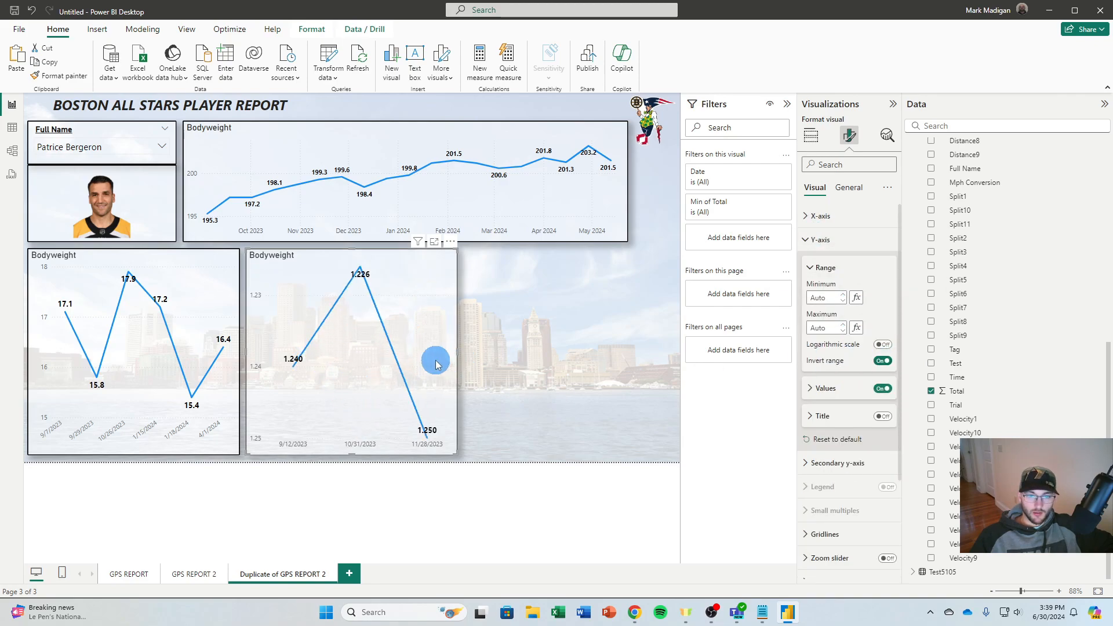
Title the Sprint10yBuild5 chart "Sprint" and the jump height chart "Jump"
mouse_move(364, 274)
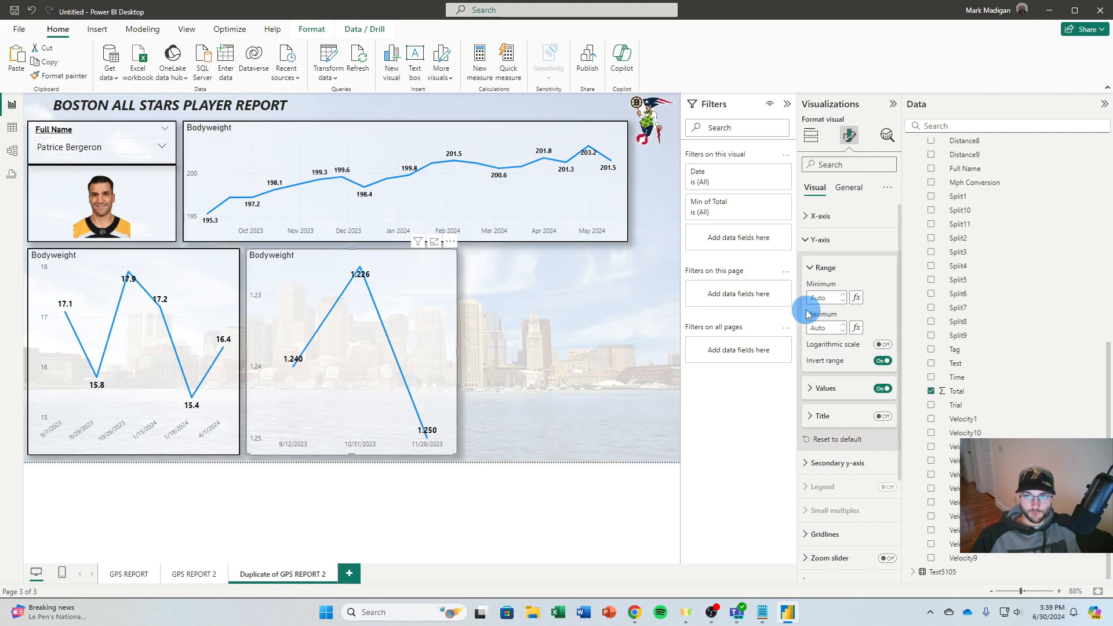
left_click(850, 187)
left_click(838, 255)
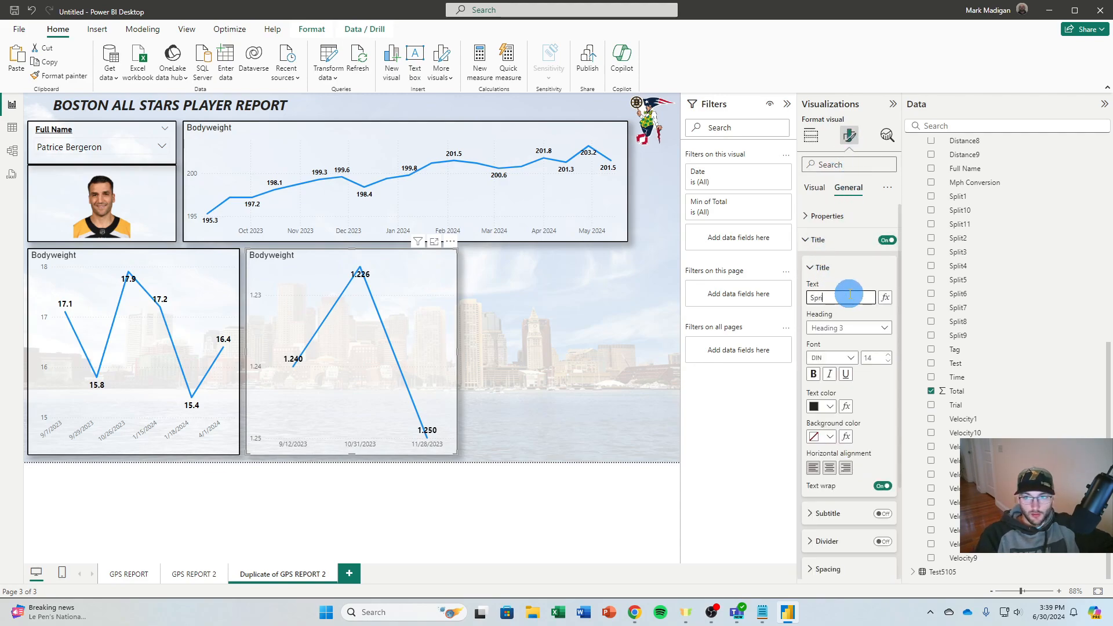
left_click(219, 259)
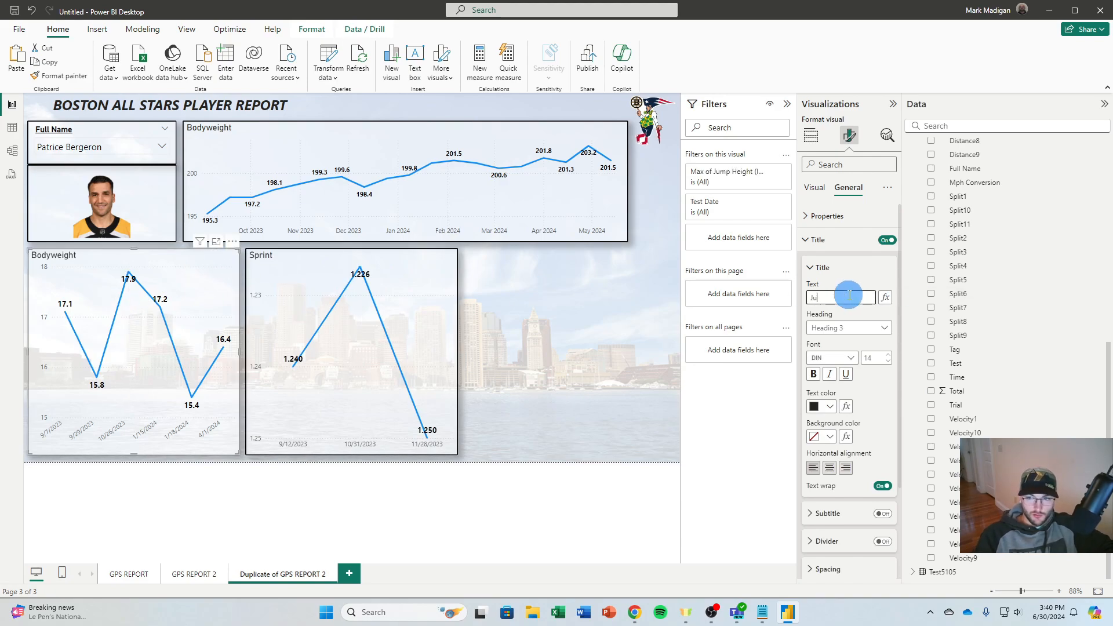
left_click(606, 378)
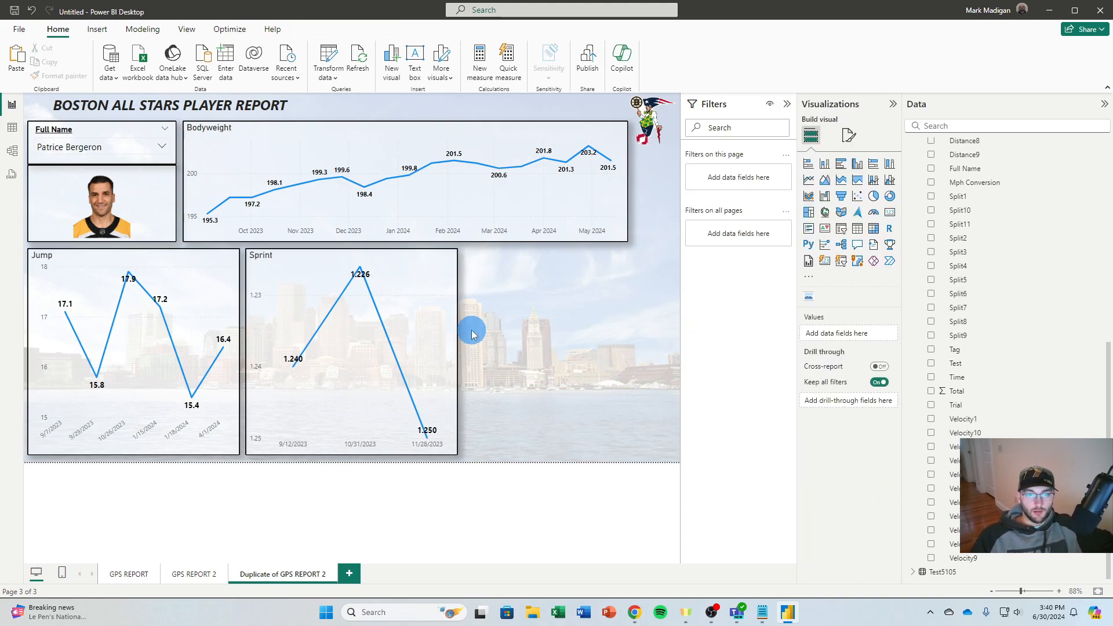
Place a duplicate of the Sprint chart in the free space beside it and clear the duplicate's axis fields
left_click(429, 307)
key("ctrl+c")
key("ctrl+v")
left_click_drag(412, 301, 626, 299)
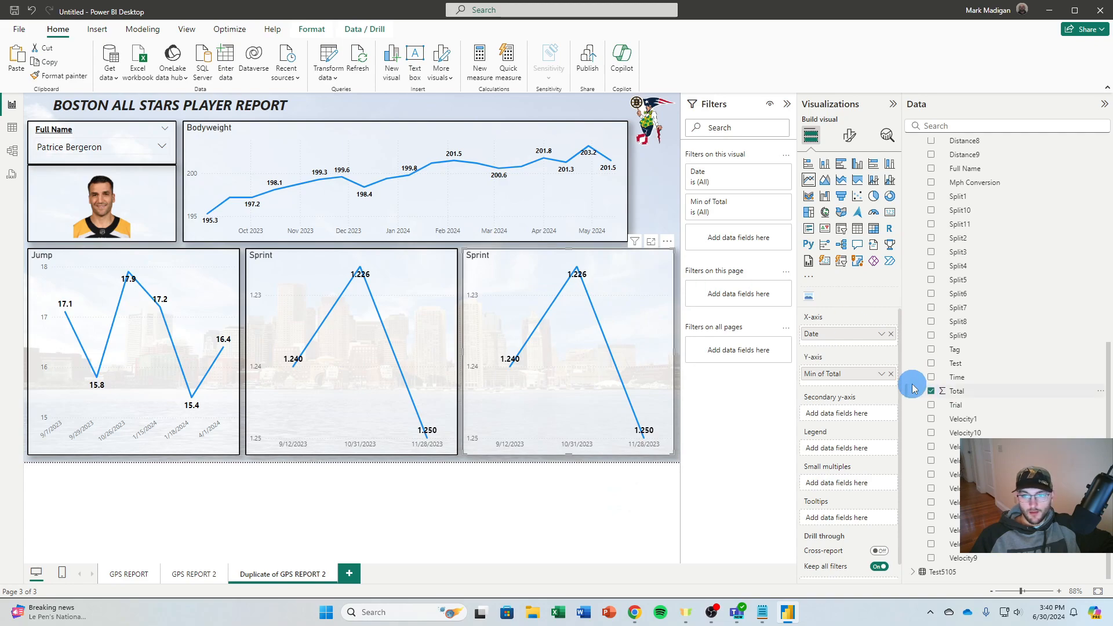
left_click(892, 375)
left_click(892, 334)
Add Date and Total from the Test5105 table to the emptied chart's x-axis and y-axis
scroll(937, 249, "up", 7)
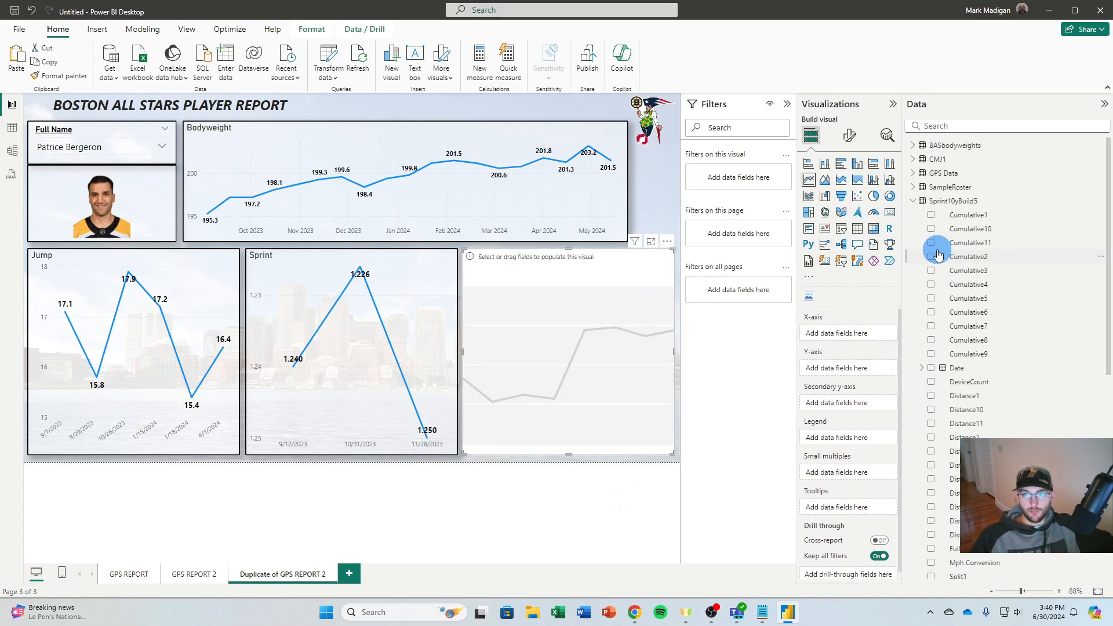
left_click(913, 202)
left_click(914, 215)
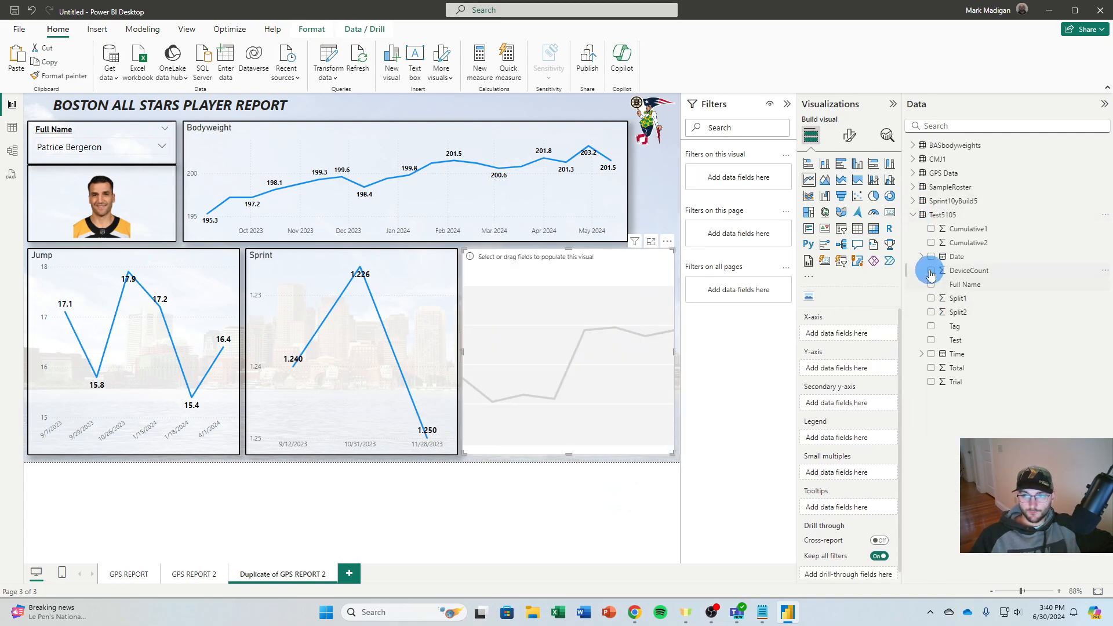
left_click(931, 258)
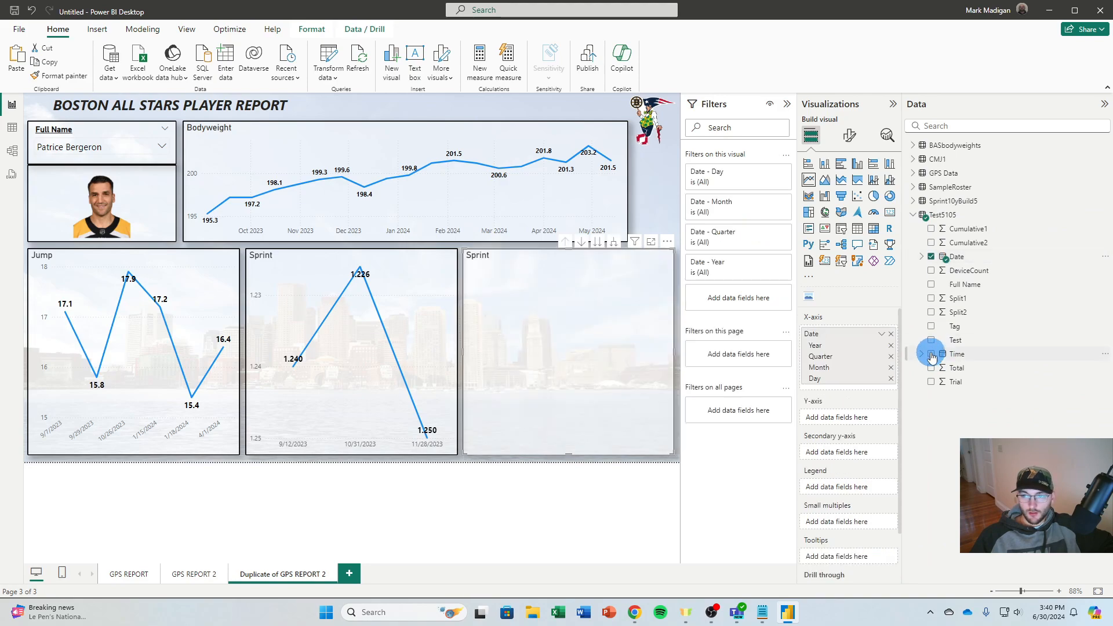
left_click(932, 368)
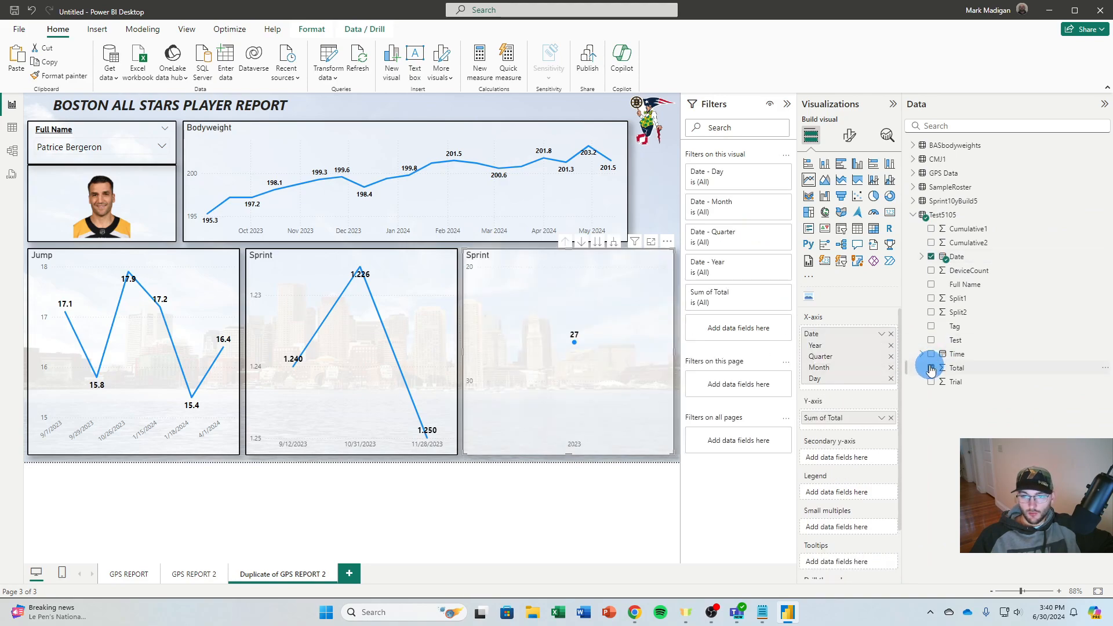
Switch the Test5105 chart's x-axis from Date Hierarchy to Date and aggregate Total by Minimum
left_click(882, 334)
left_click(907, 396)
left_click(879, 378)
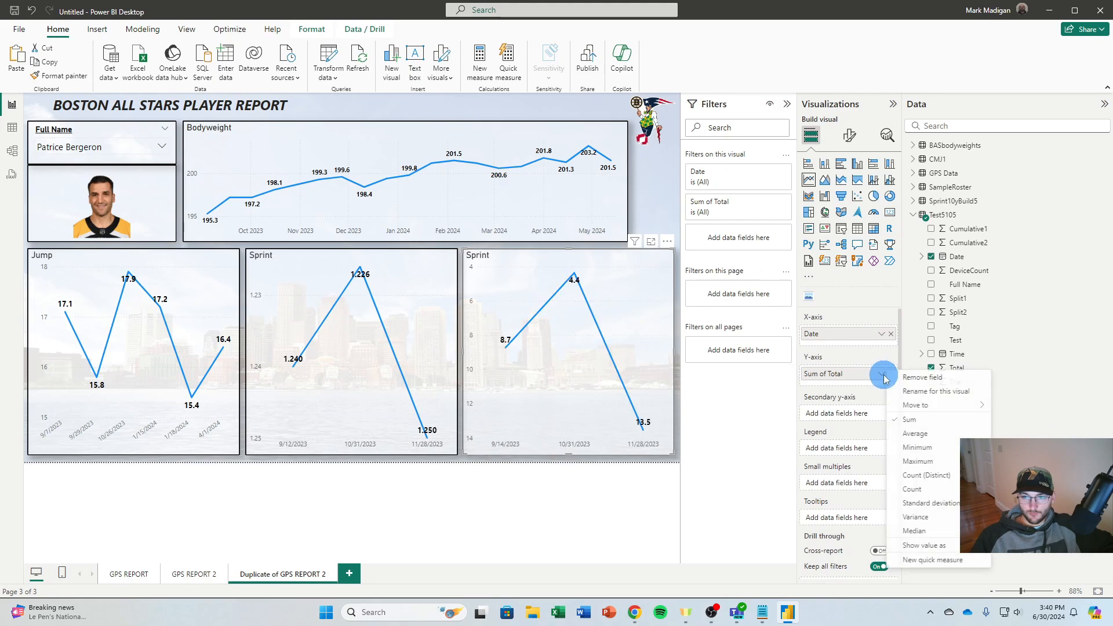
left_click(931, 455)
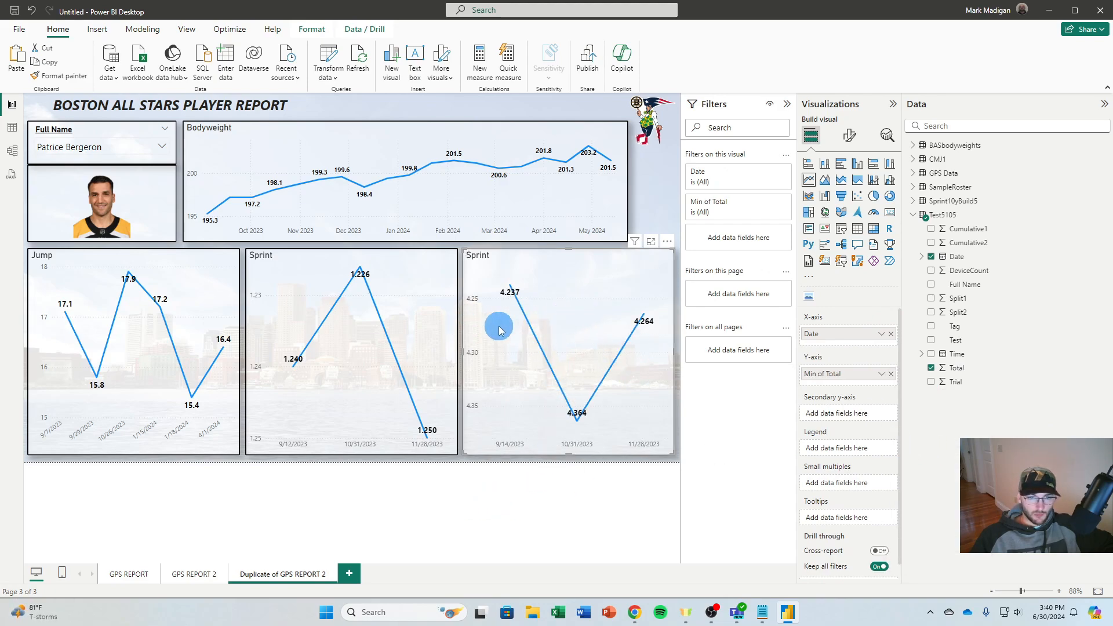
left_click(644, 170)
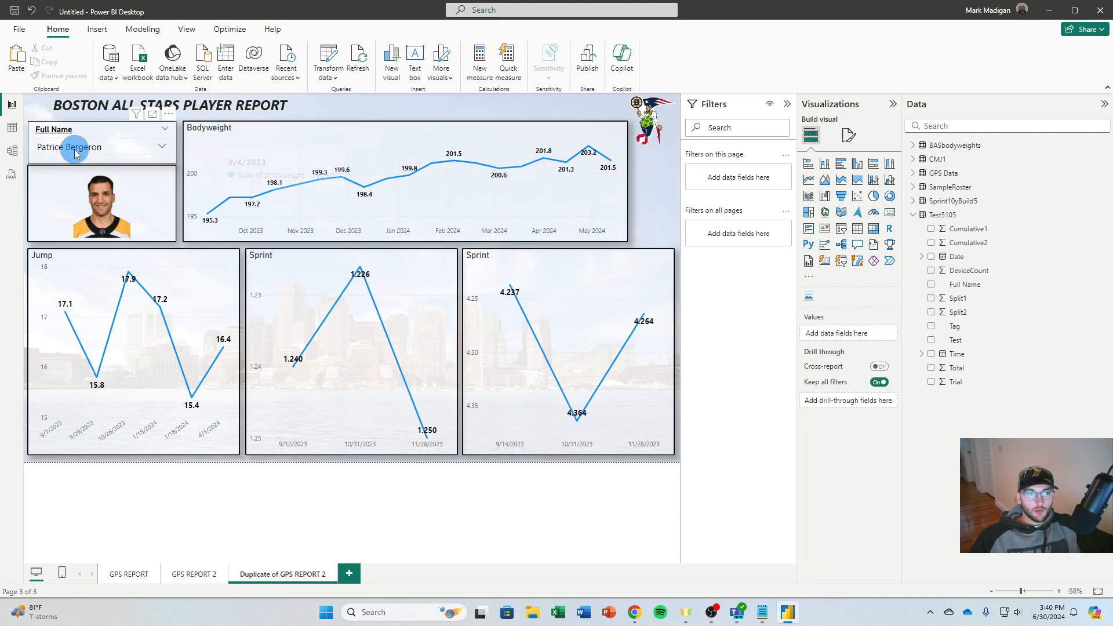
Select several different players in the Full Name slicer to check the photo and trend charts for each
left_click(162, 146)
left_click(64, 163)
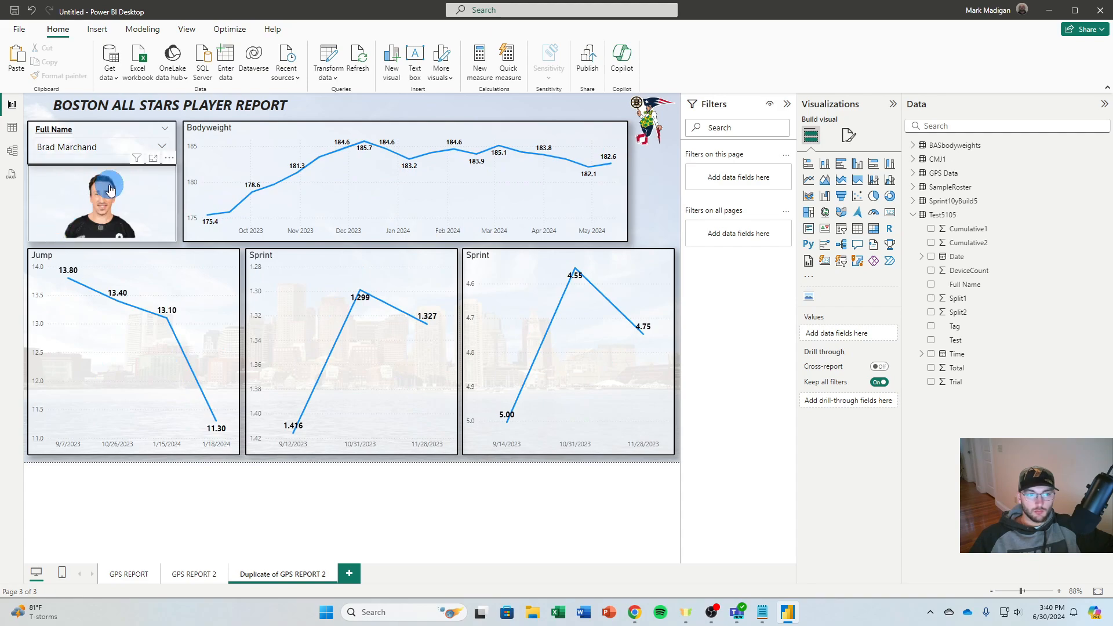
left_click(162, 146)
left_click(80, 181)
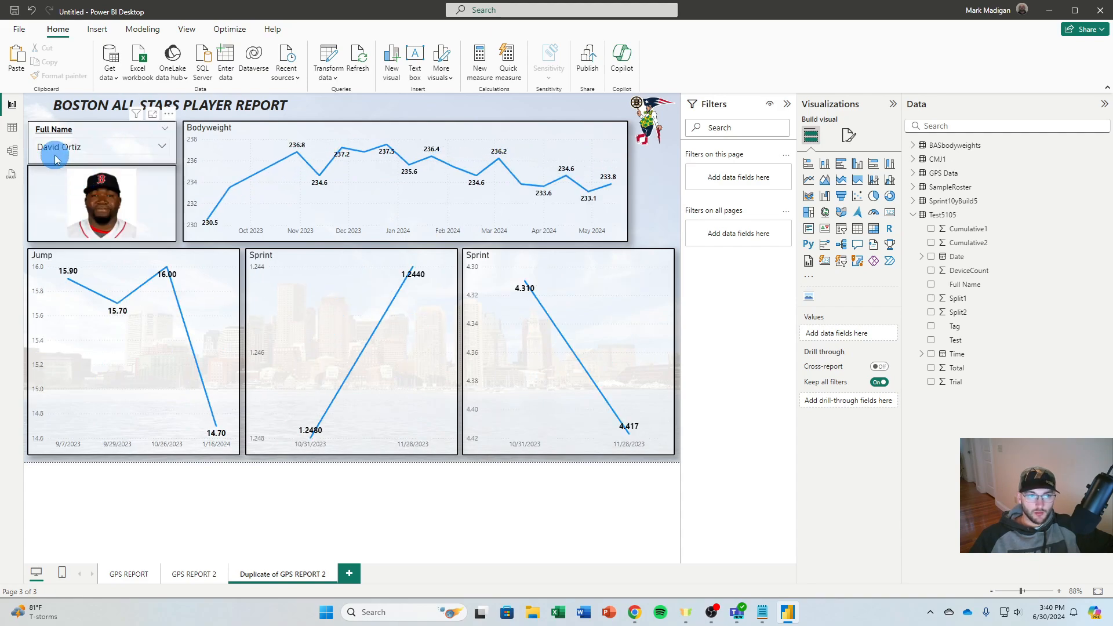
left_click(51, 149)
left_click(67, 200)
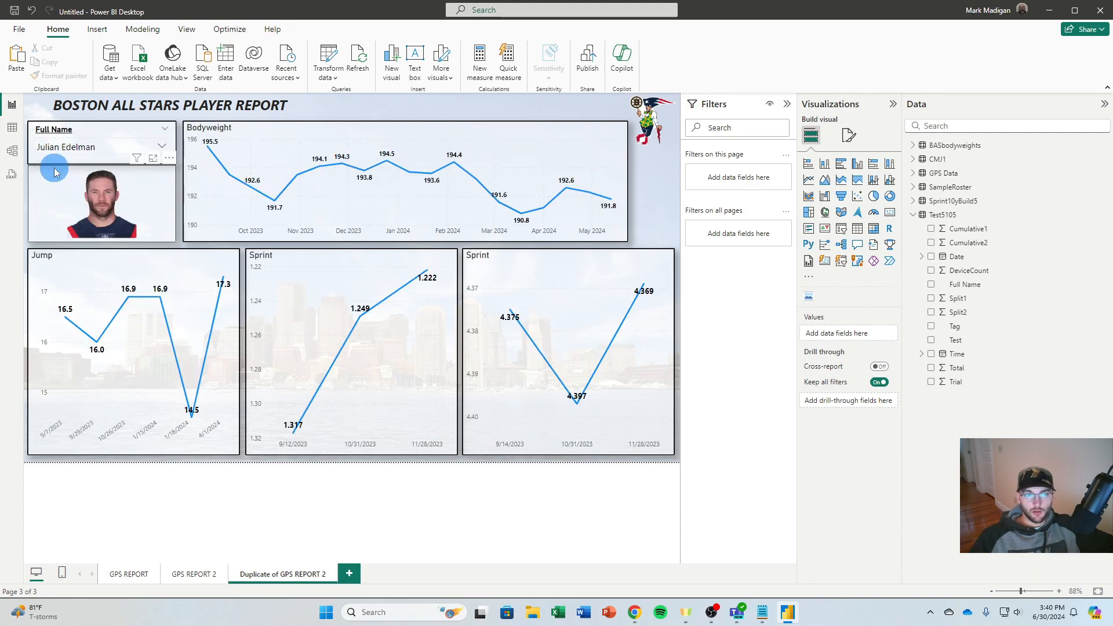
left_click(52, 148)
left_click(68, 213)
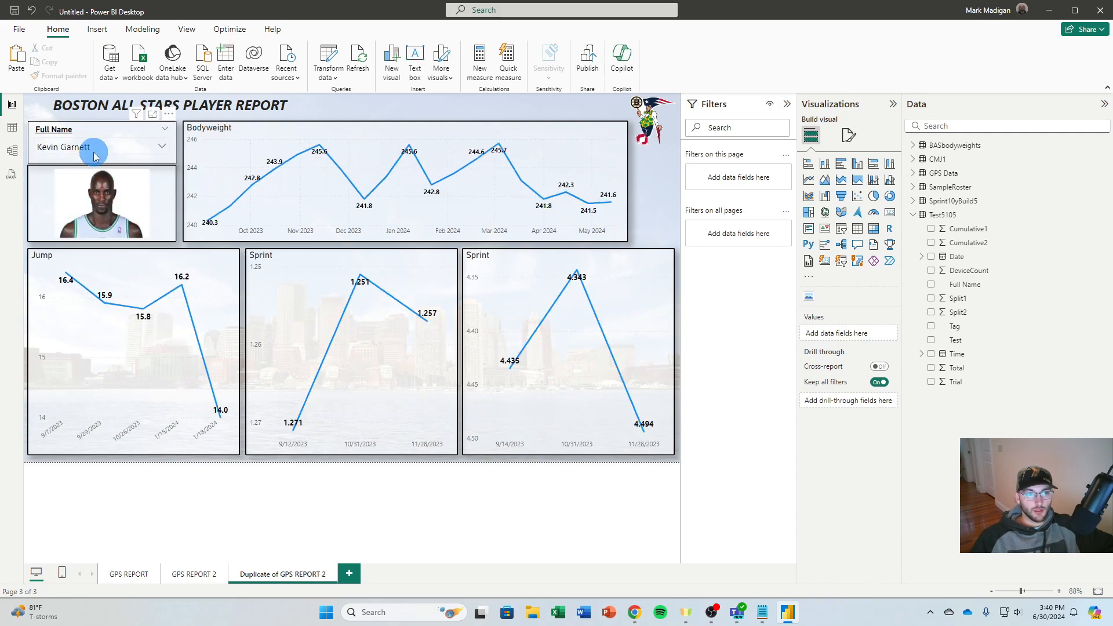
left_click(90, 150)
scroll(80, 215, "down", 1)
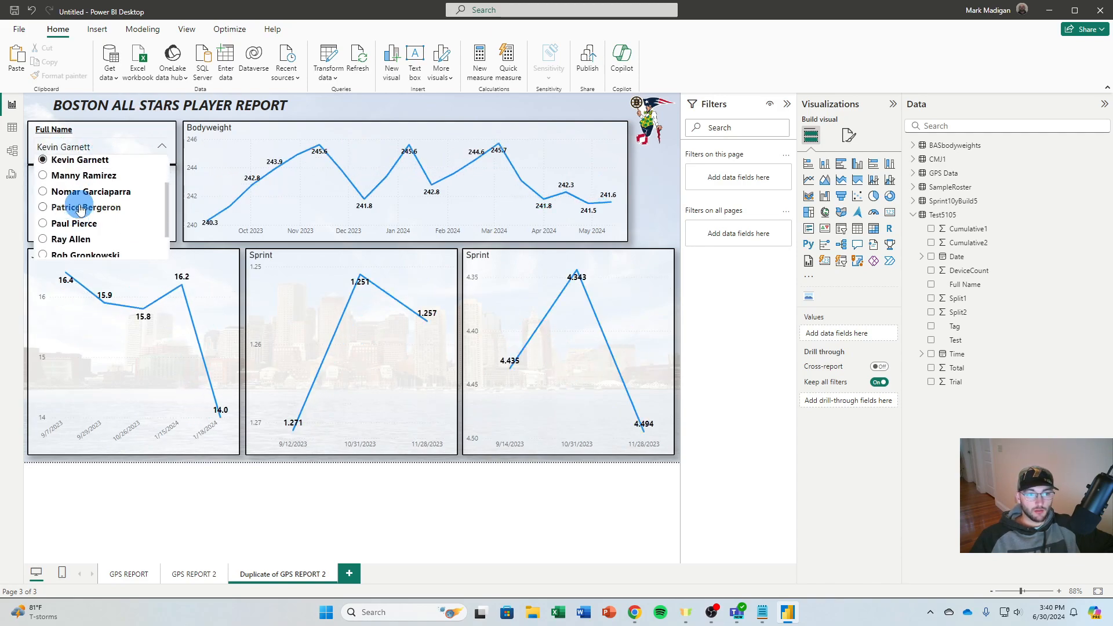
left_click(82, 192)
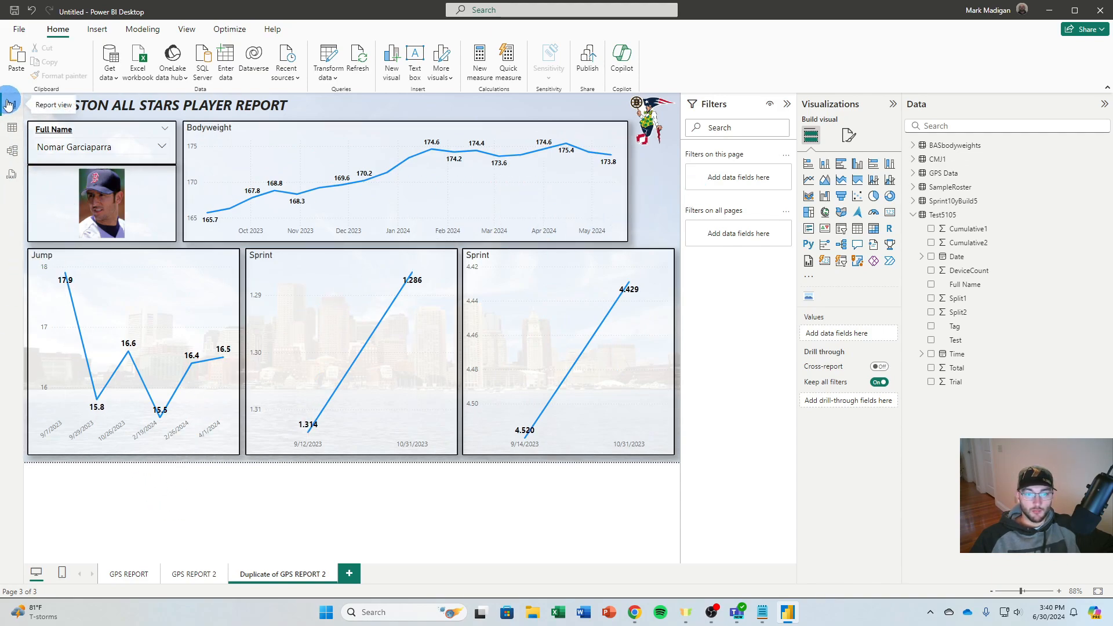
Rename the duplicated GPS REPORT 2 page as PLAYER REPORT
right_click(280, 572)
left_click(341, 524)
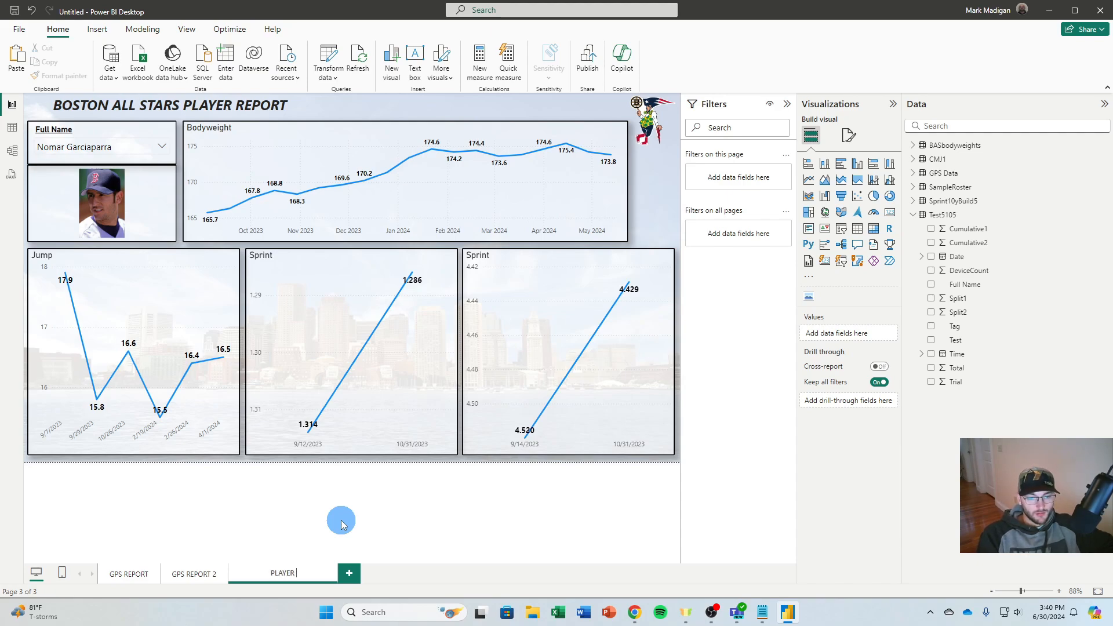
key("Return")
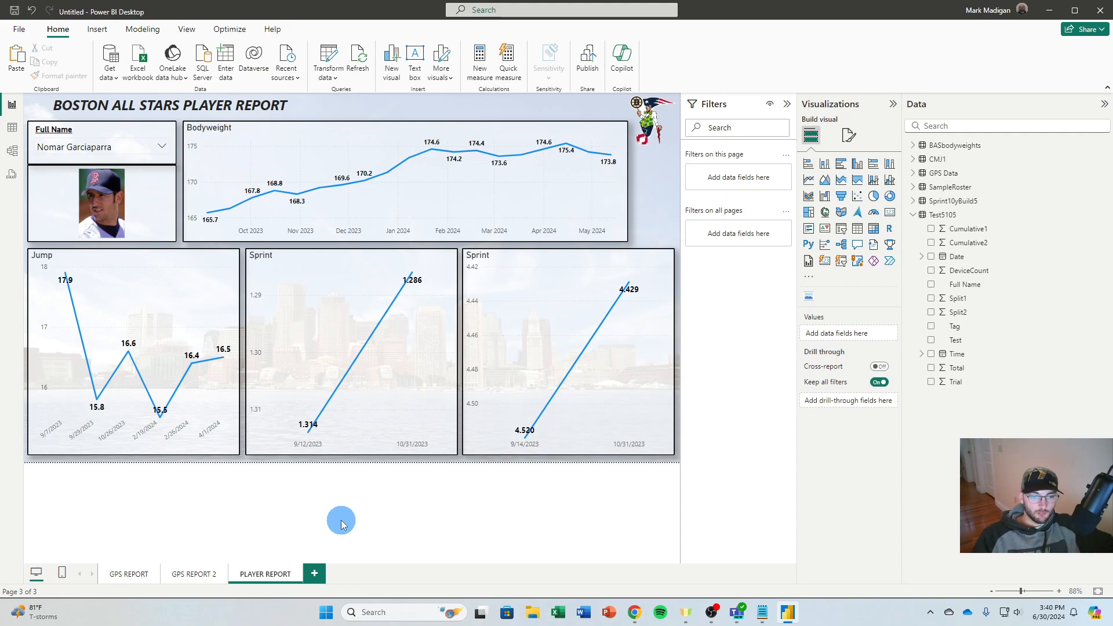
left_click(342, 108)
left_click(645, 217)
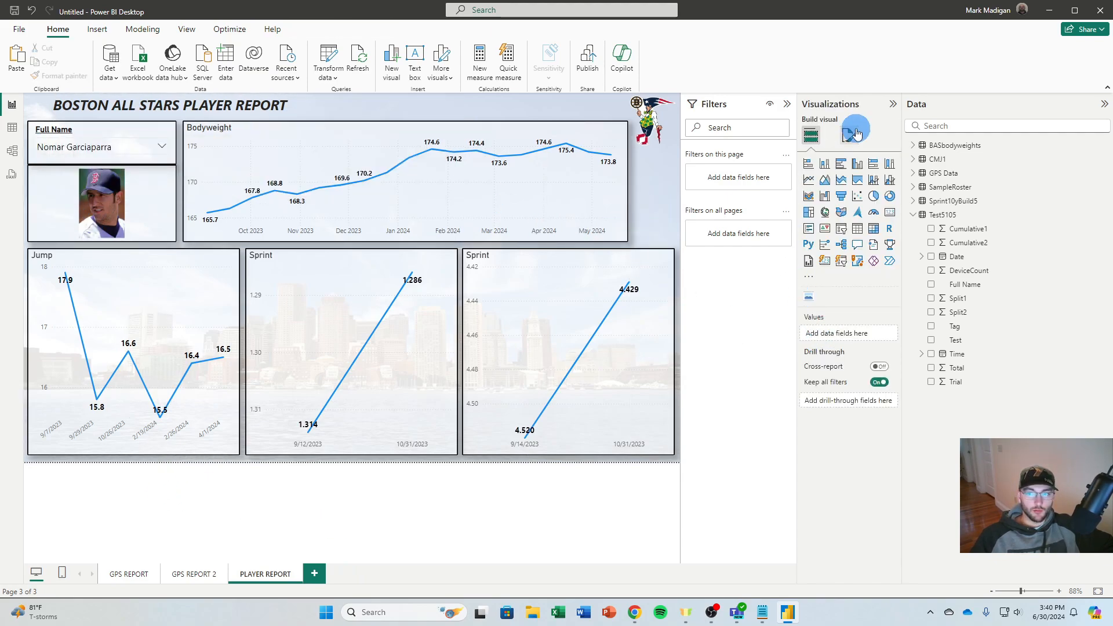
Collapse the Visualizations and Filters panes to give the player report canvas more room
left_click(898, 108)
left_click(868, 103)
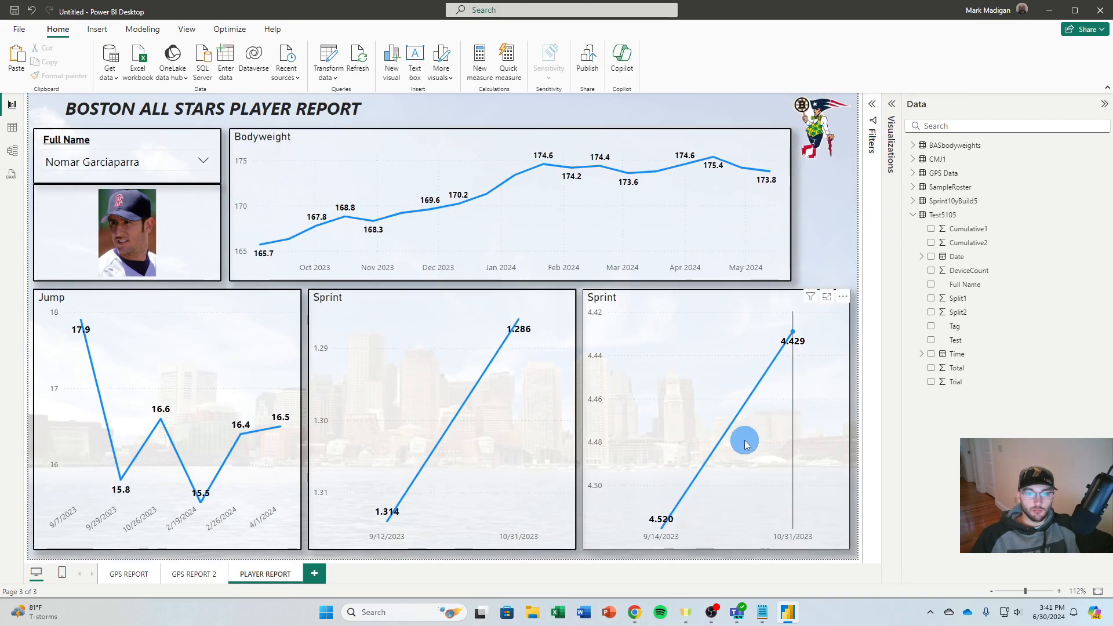
left_click(874, 263)
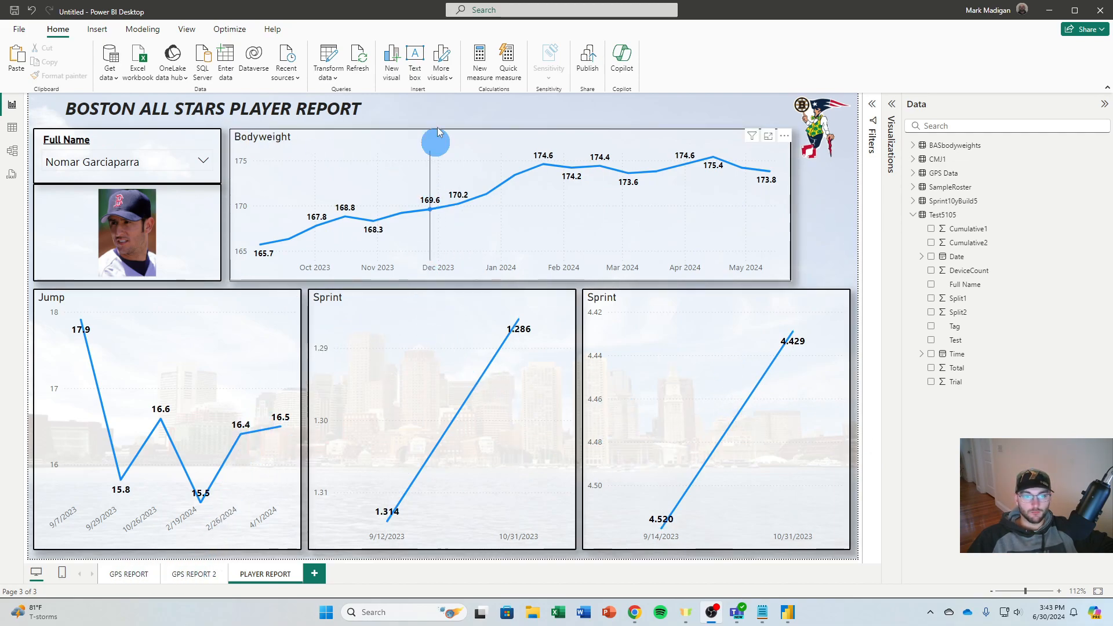
Save the report to the Desktop folder on this device as PRACTICE
left_click(21, 31)
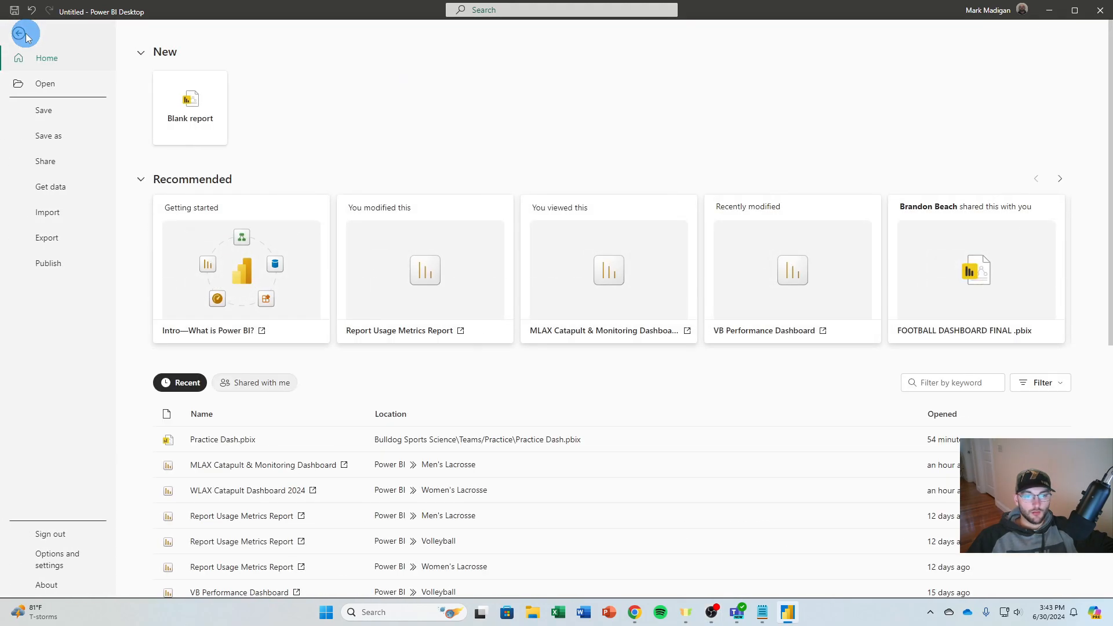
left_click(53, 145)
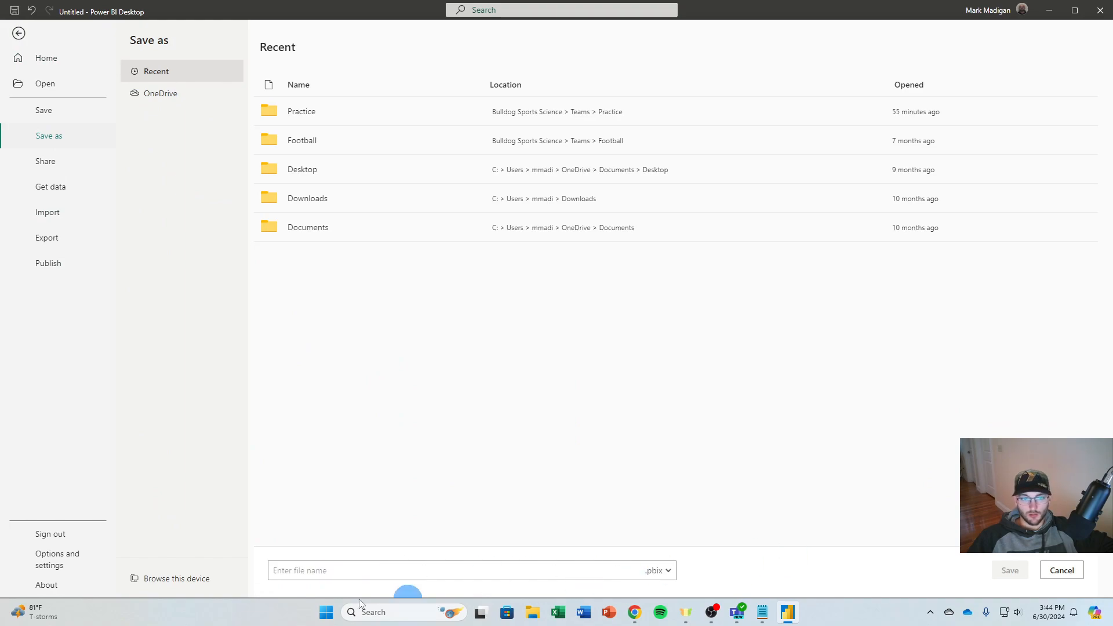
left_click(168, 583)
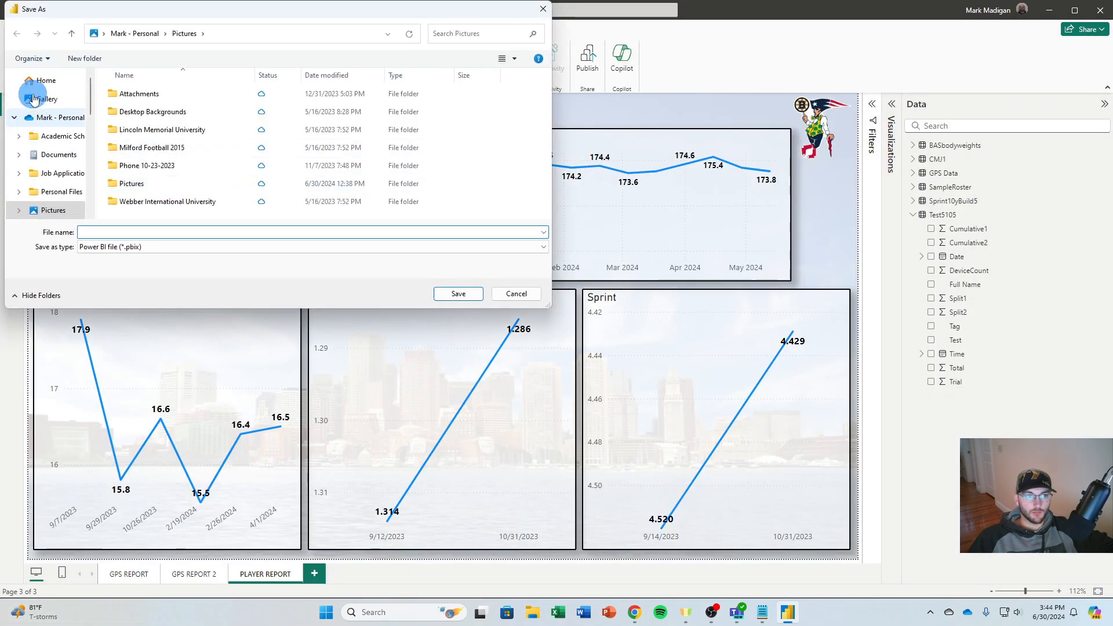
scroll(52, 122, "down", 10)
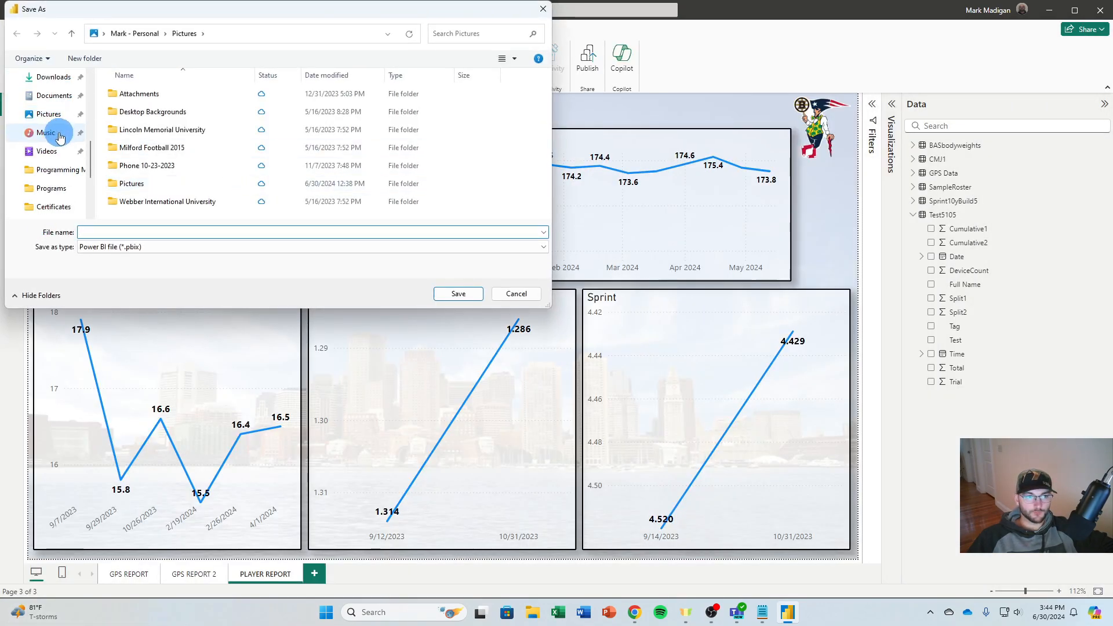
left_click(56, 120)
left_click(142, 227)
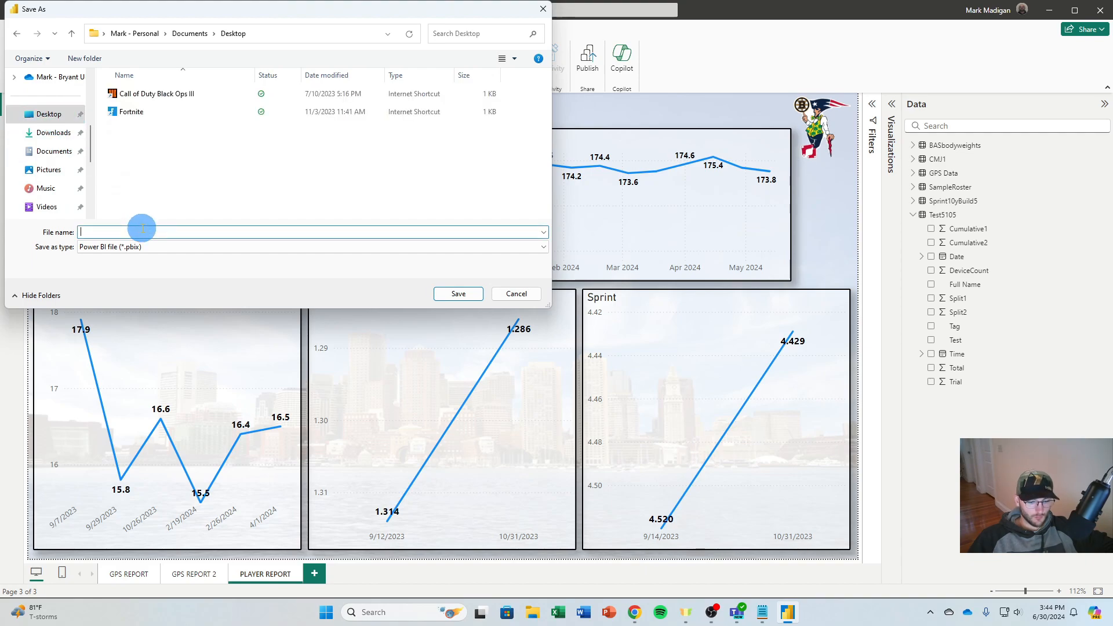
type("PRACTICE")
key("Return")
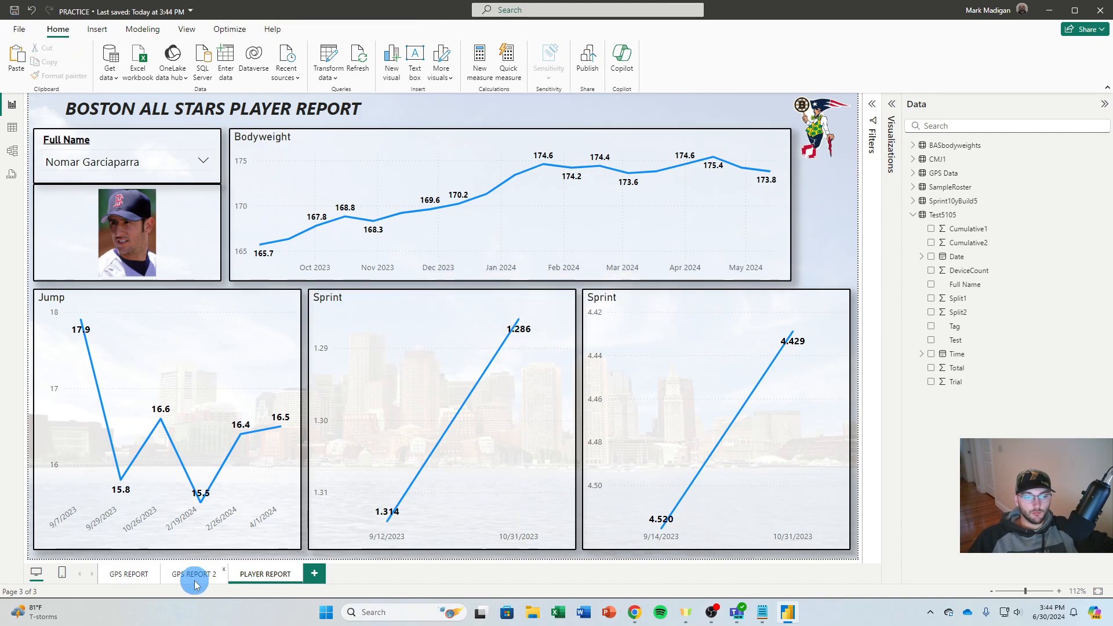
Publish the PRACTICE report to the Boston All Stars workspace and dismiss the publishing dialog
left_click(139, 574)
left_click(266, 574)
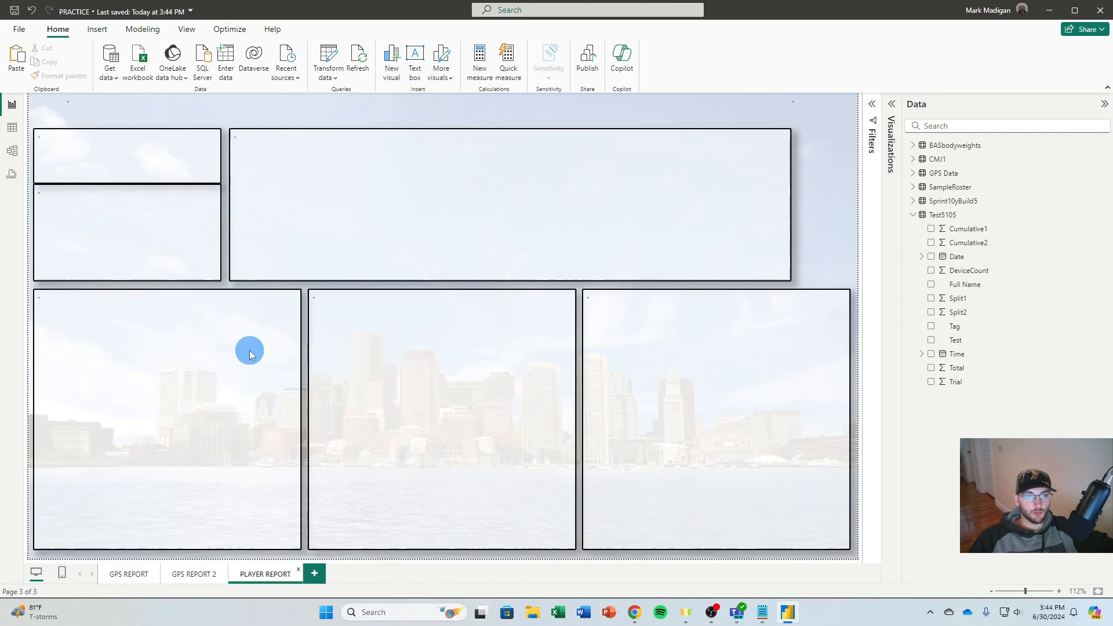
left_click(17, 32)
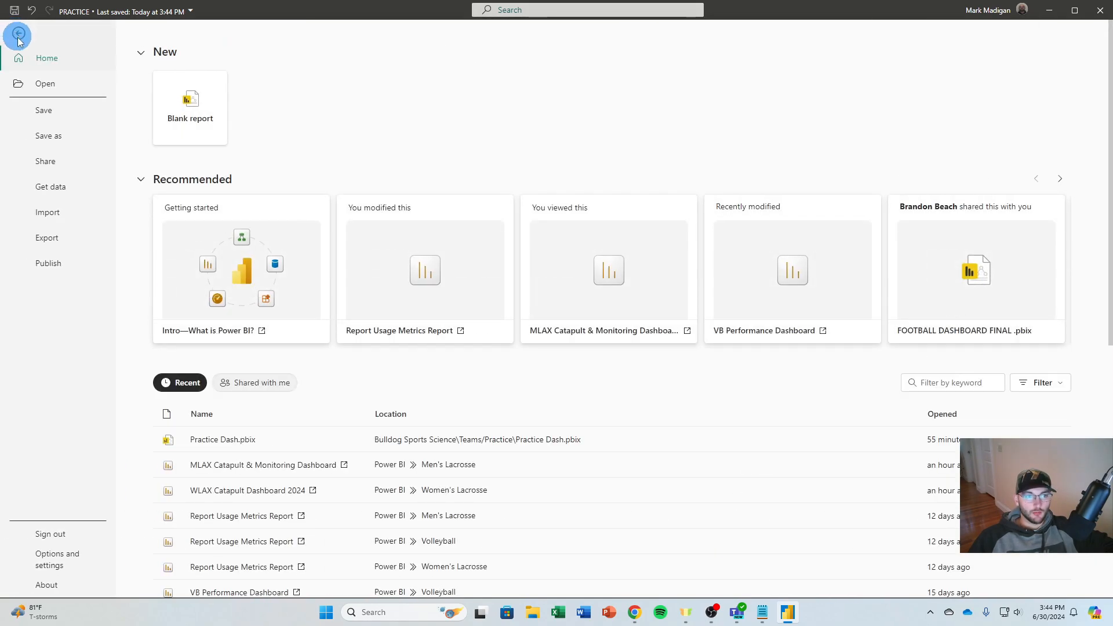
left_click(49, 264)
left_click(194, 105)
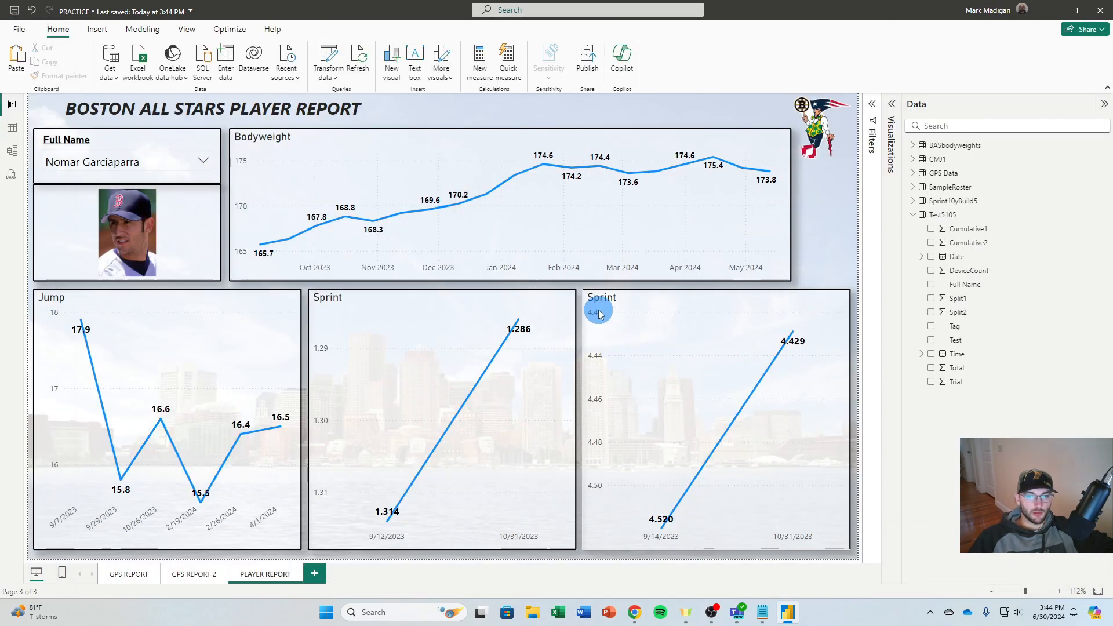
left_click(462, 297)
left_click(642, 406)
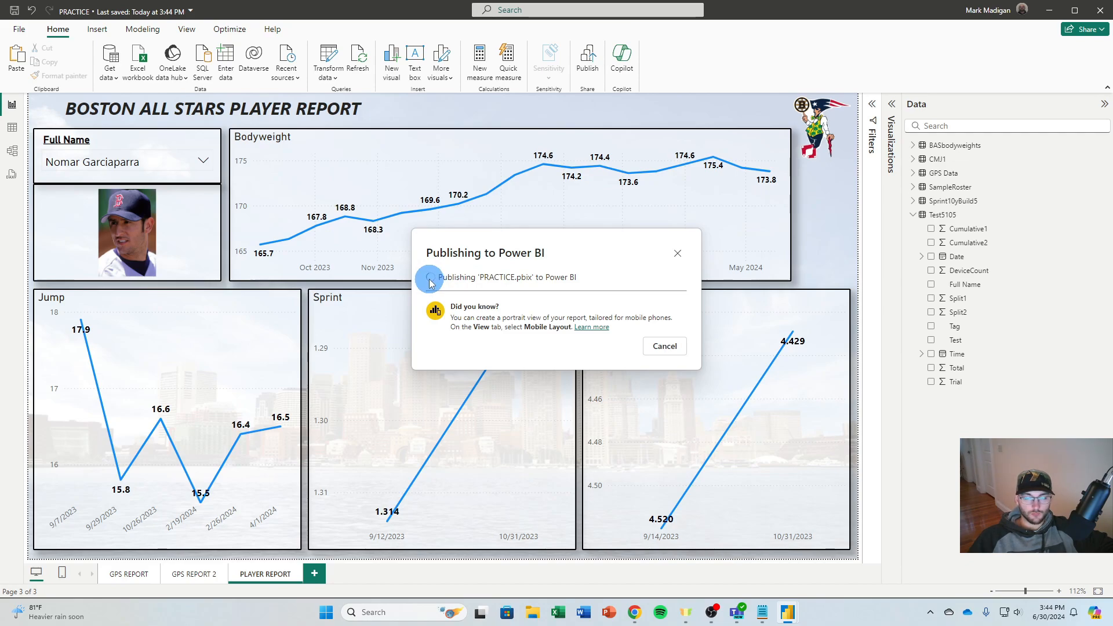
left_click(672, 385)
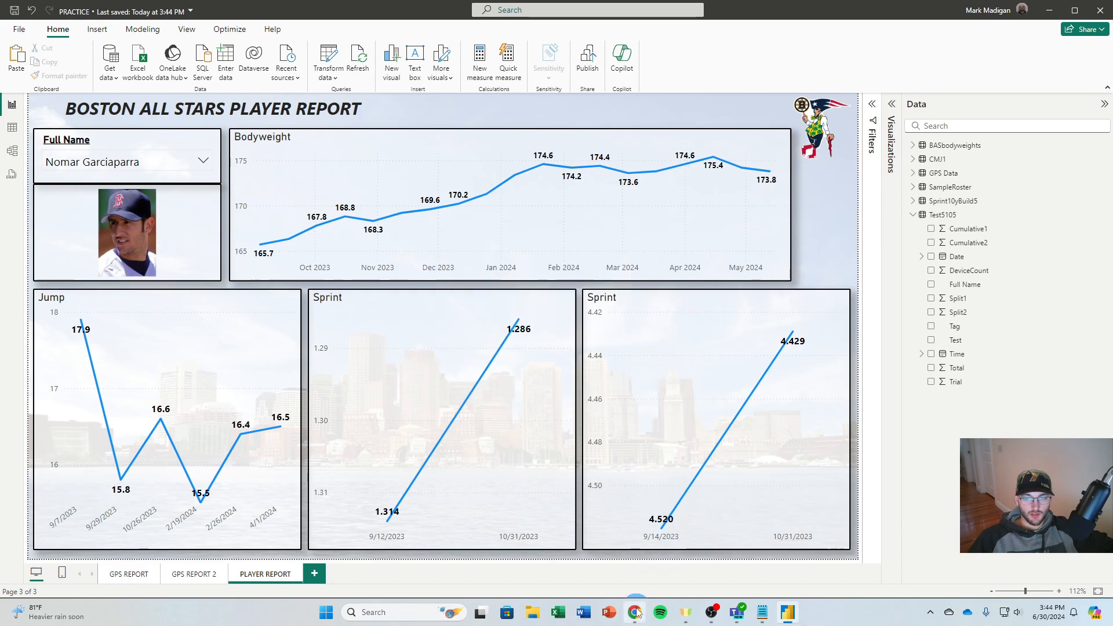
Switch to the Power BI service in Chrome and reload the Boston All Stars workspace to find the published report and semantic model
left_click(637, 613)
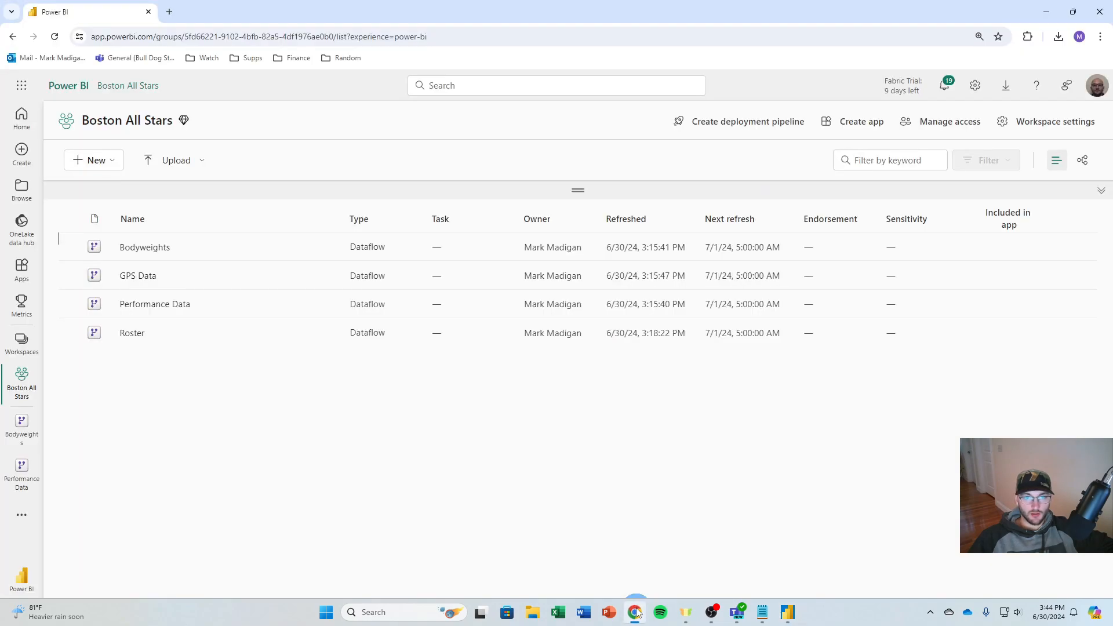
left_click(54, 38)
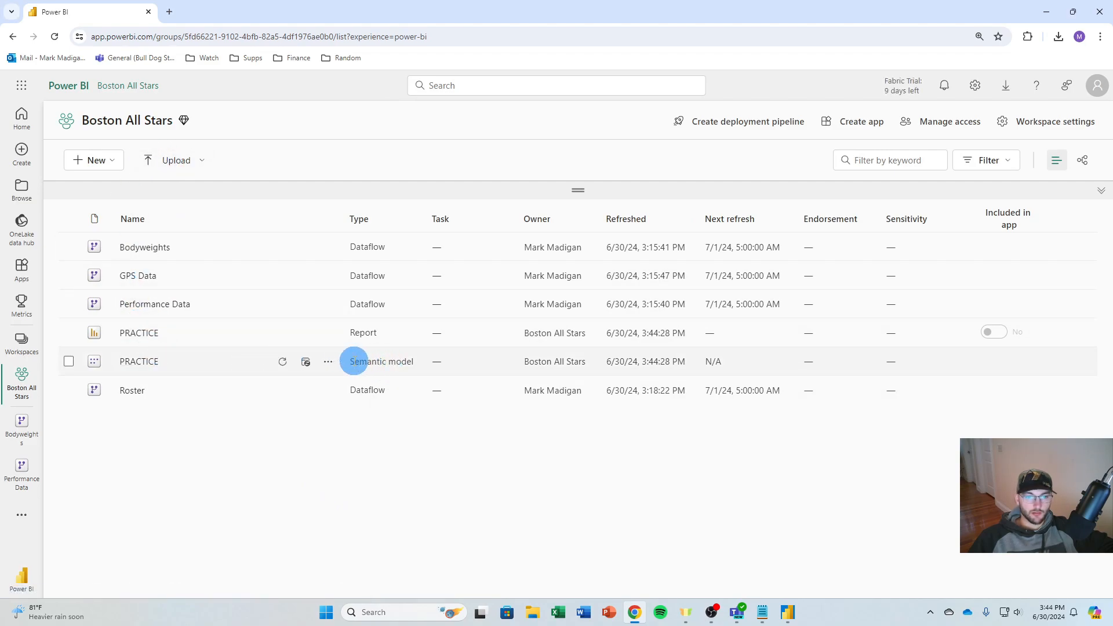
left_click_drag(351, 360, 411, 363)
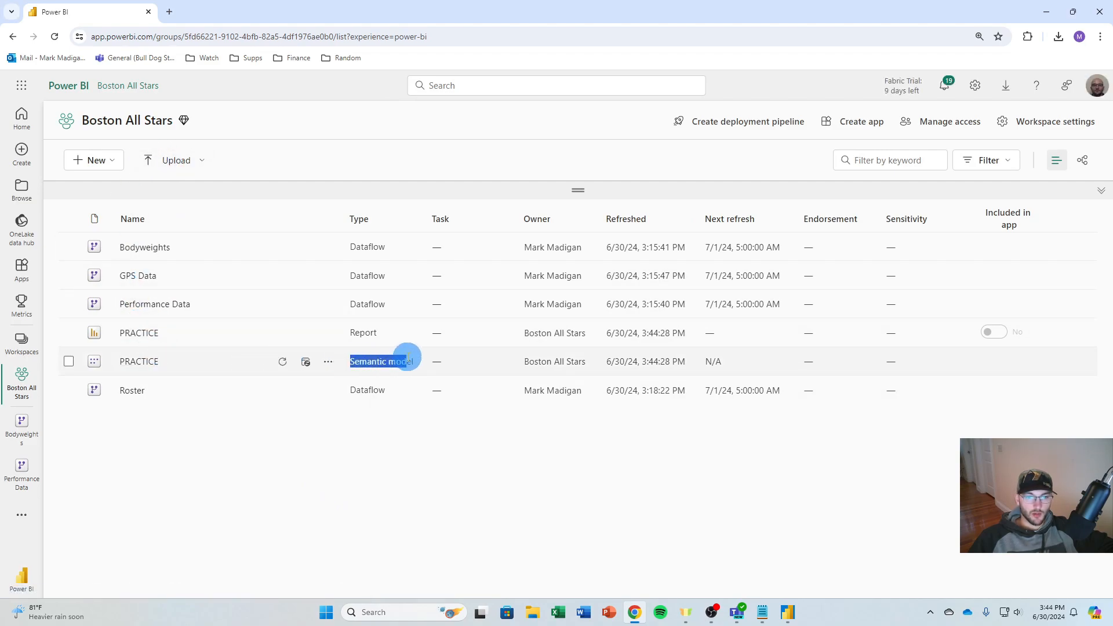
Examine the workspace lineage from data sources through dataflows to the PRACTICE semantic model and report, and return to the list view
left_click(1089, 171)
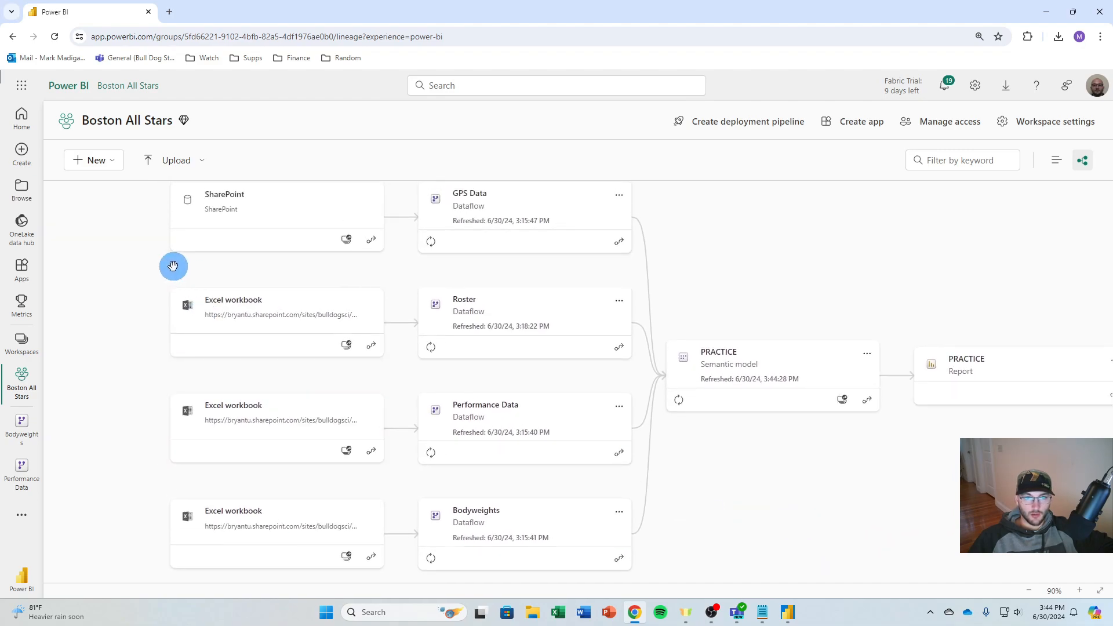
scroll(173, 266, "up", 1)
scroll(259, 293, "down", 3)
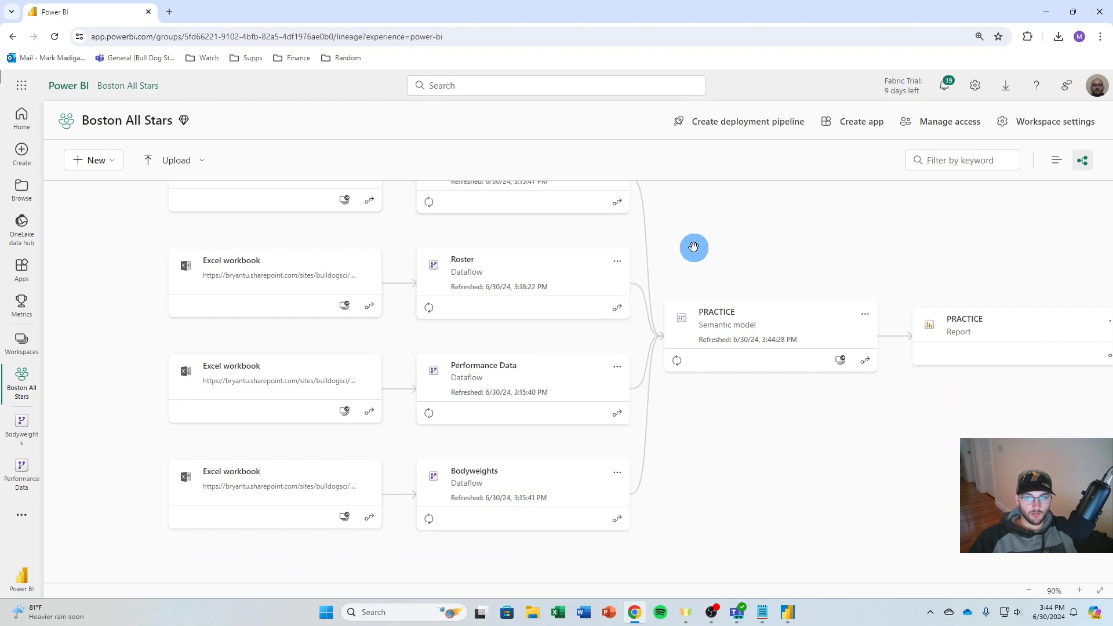
left_click_drag(693, 246, 644, 321)
left_click_drag(820, 517, 722, 498)
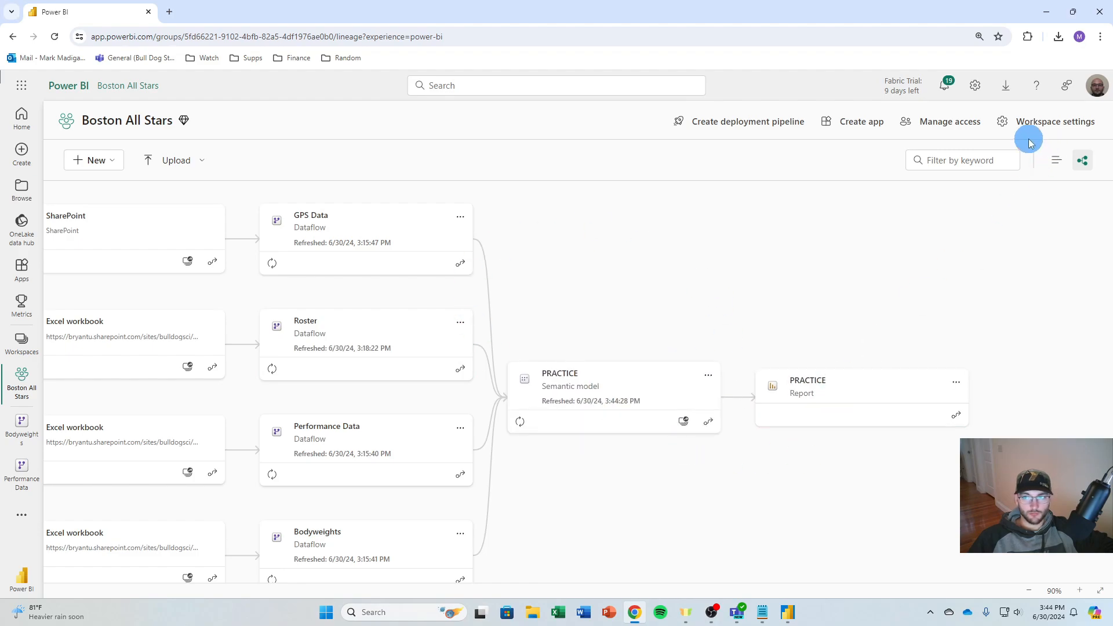
left_click(1051, 161)
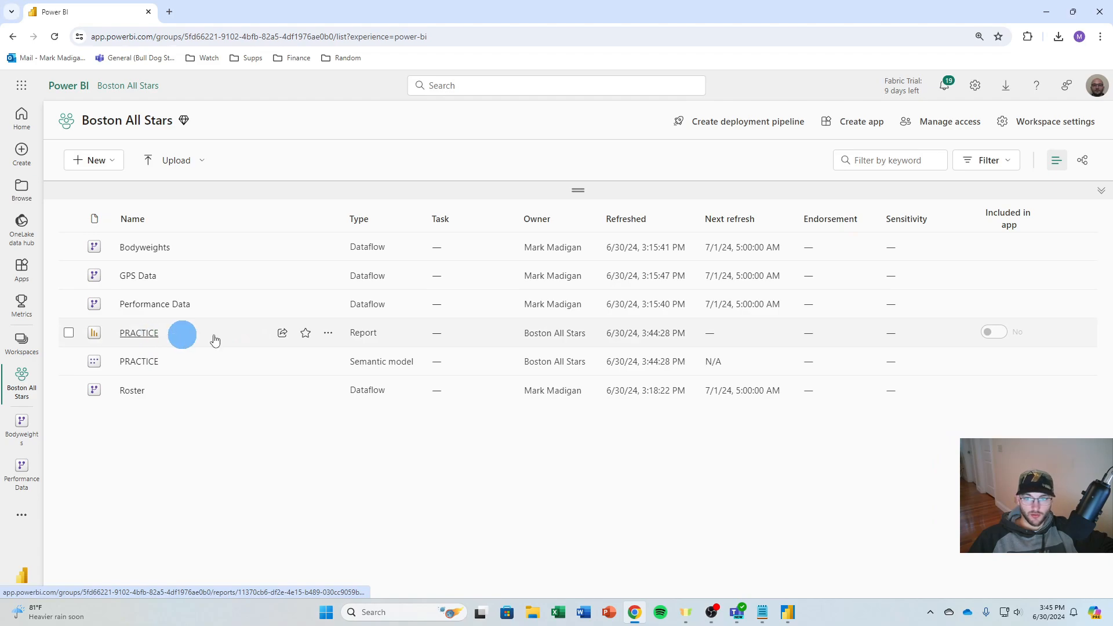
Look at who has access to the Boston All Stars workspace and close the access settings
left_click(948, 125)
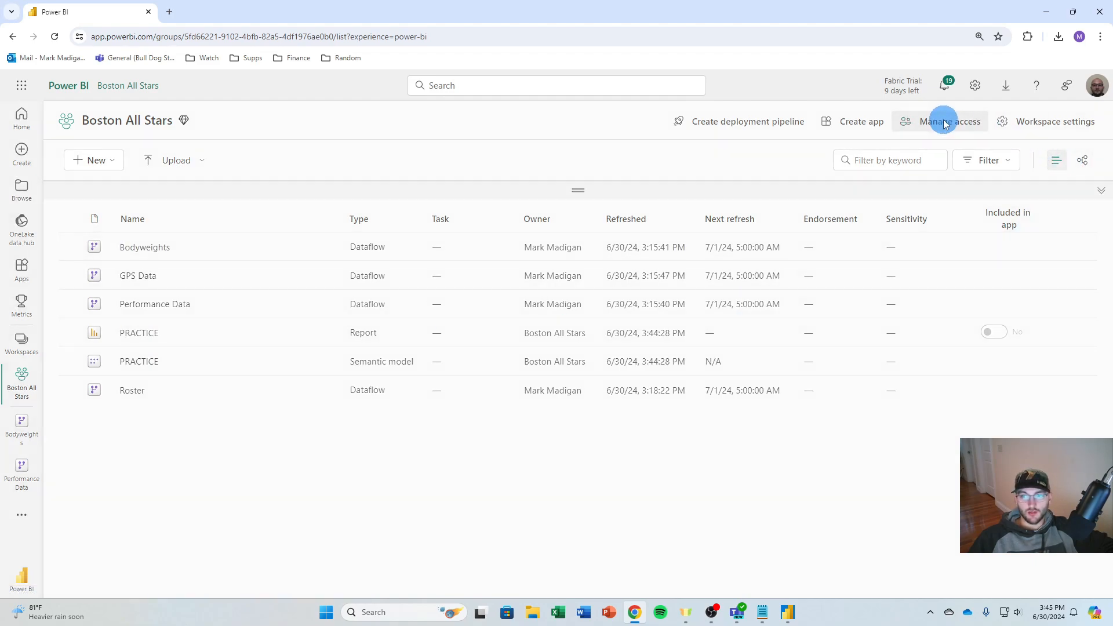
left_click(993, 200)
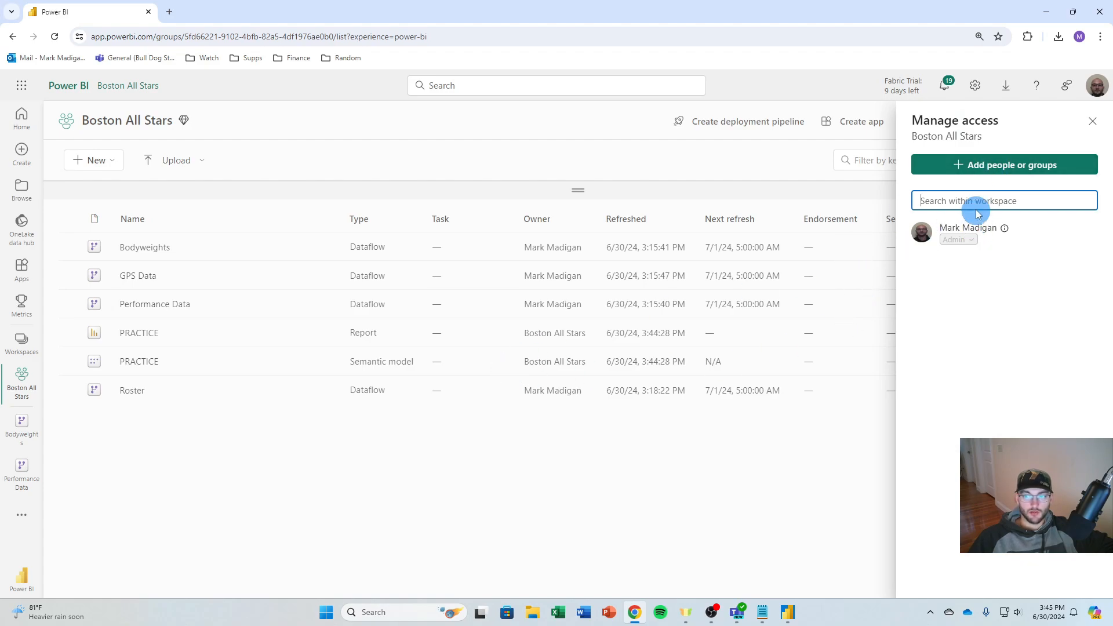
left_click(1098, 124)
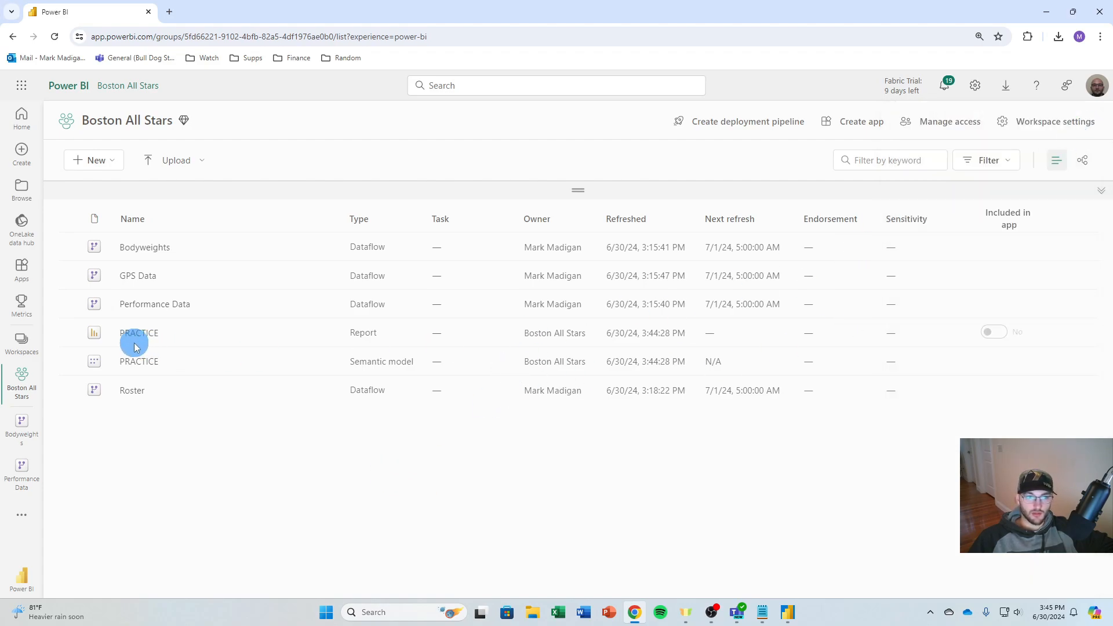
Open the published PRACTICE report and go through its GPS REPORT and GPS REPORT 2 pages
left_click(139, 333)
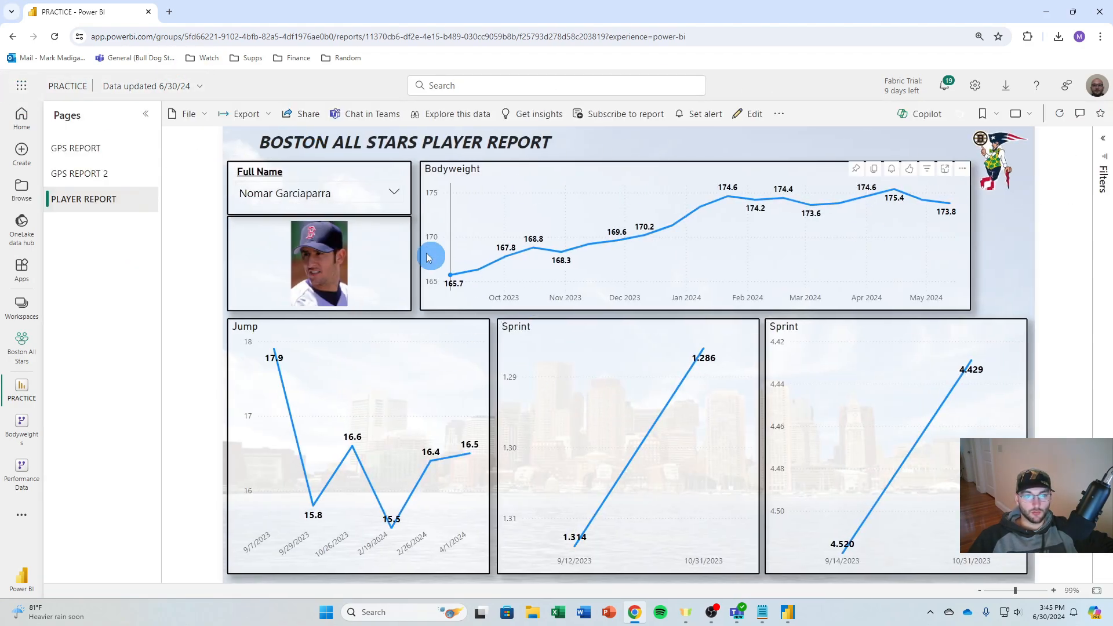
left_click(92, 148)
left_click(74, 176)
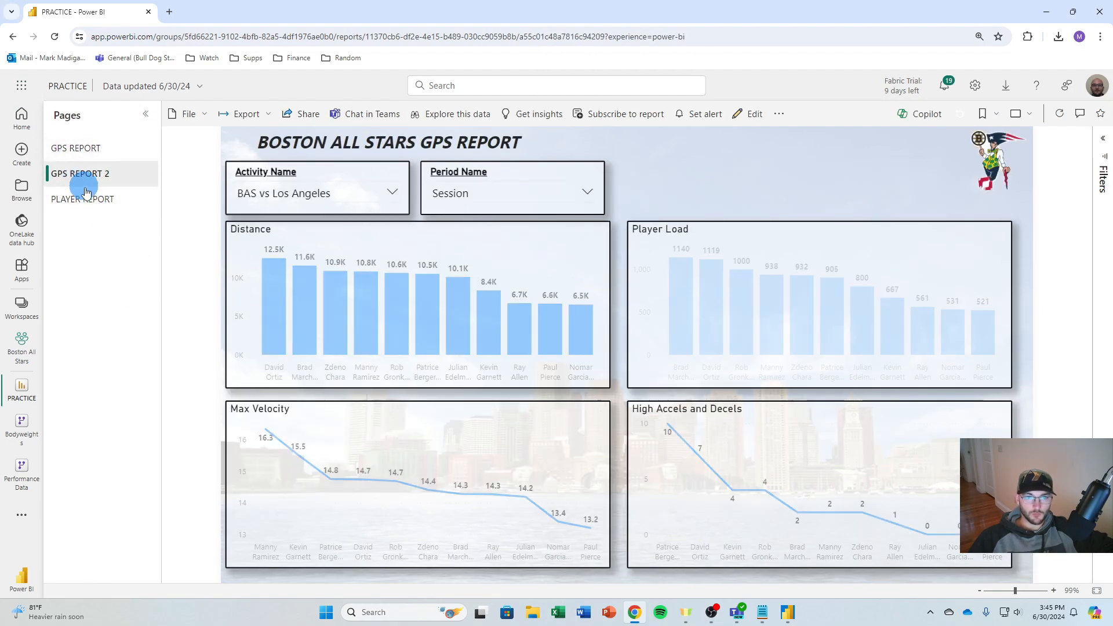
Filter GPS REPORT 2 by activity BAS Run 4-18-24 and by another activity to check that the charts respond
left_click(318, 196)
scroll(307, 244, "down", 5)
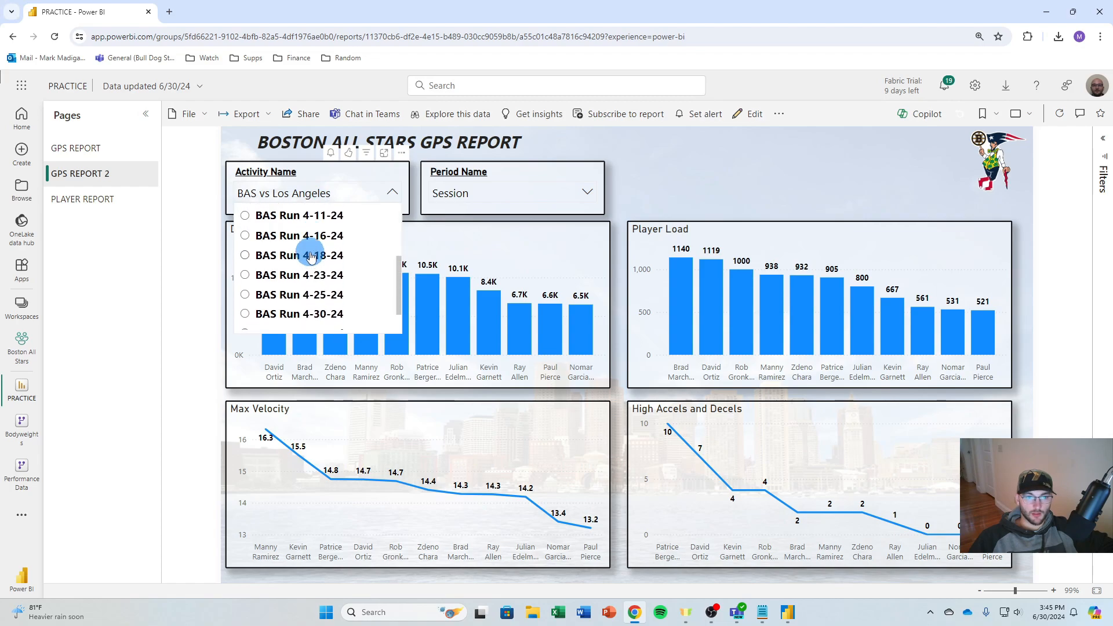
left_click(302, 254)
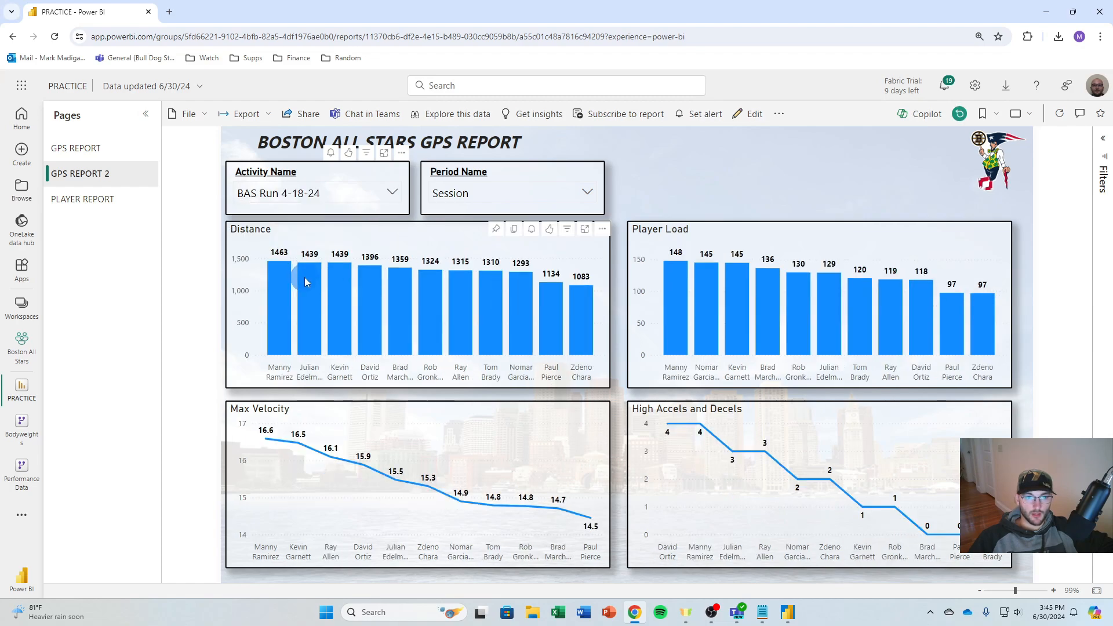
left_click(317, 193)
left_click(293, 308)
On the PLAYER REPORT page, filter Full Name to Rob Gronkowski and to Tom Brady to check their photos and trend charts
left_click(116, 198)
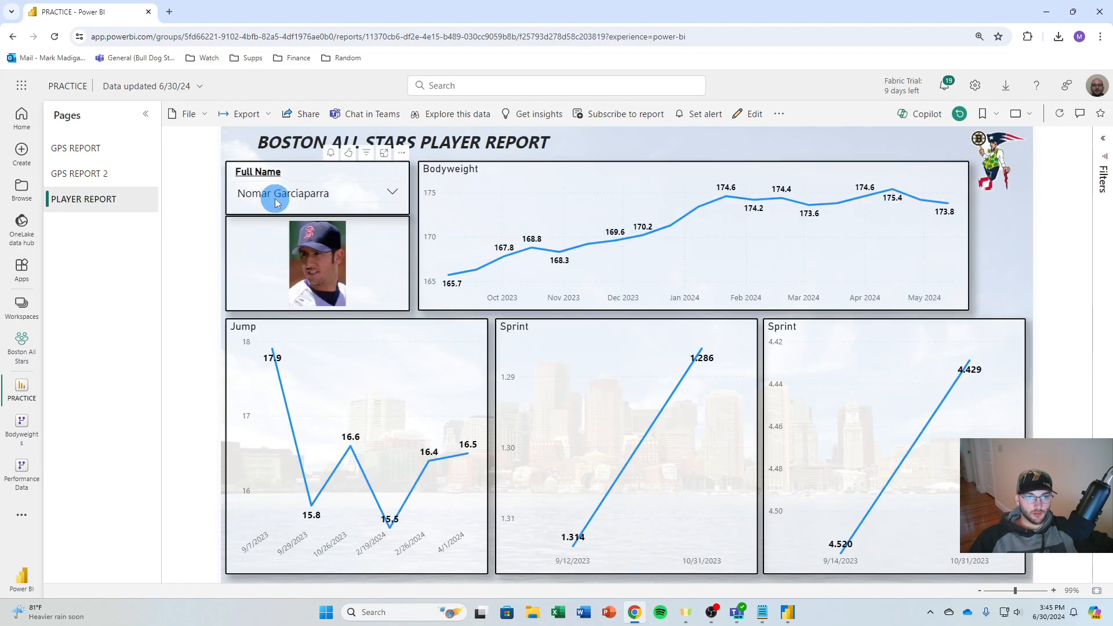
left_click(275, 194)
scroll(302, 279, "down", 2)
left_click(304, 281)
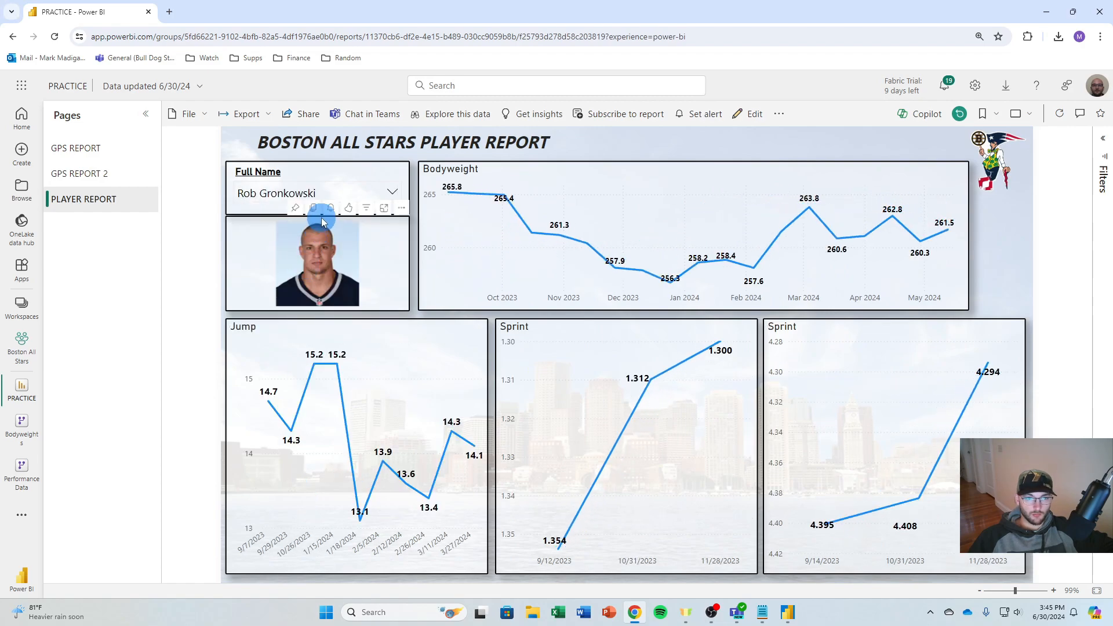
left_click(270, 197)
scroll(261, 258, "down", 1)
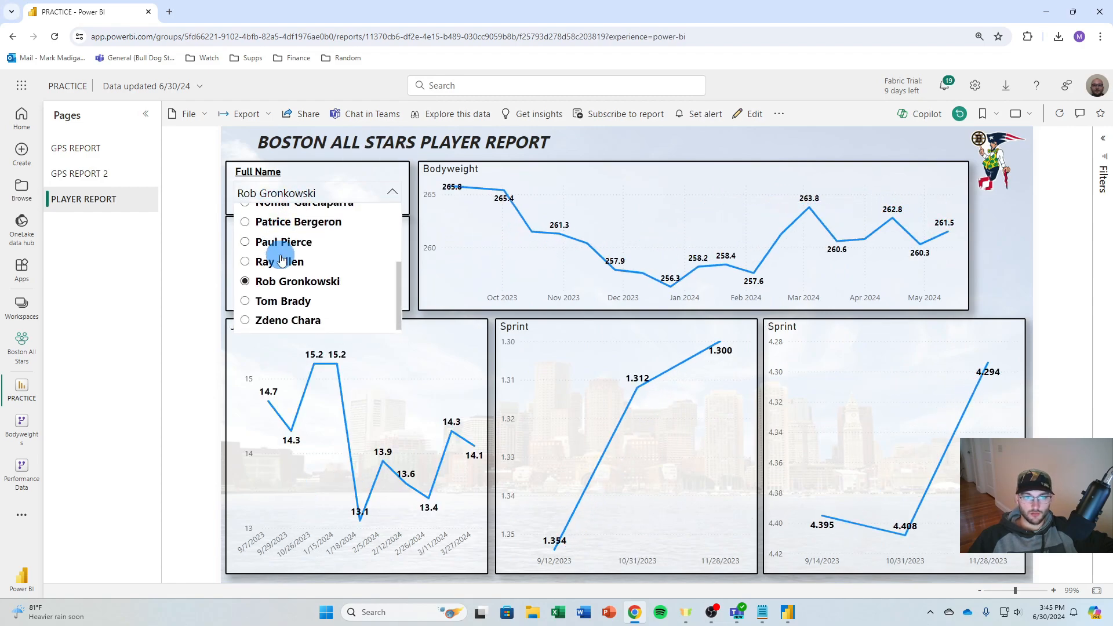
left_click(280, 304)
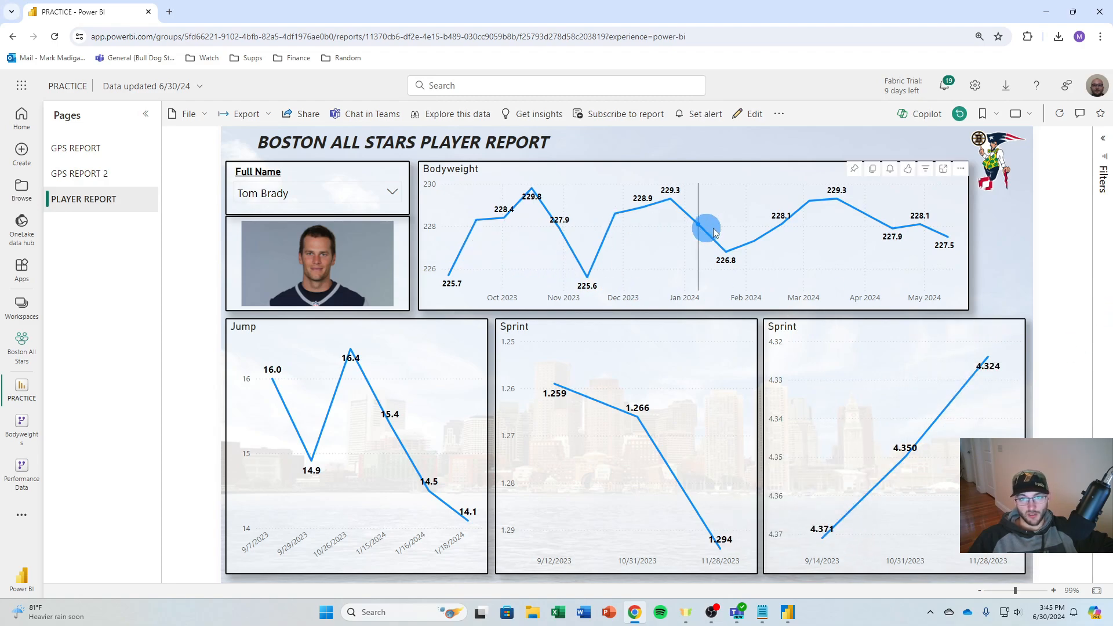
Filter the player report to Zdeno Chara and to Manny Ramirez to check their trend charts
left_click(336, 193)
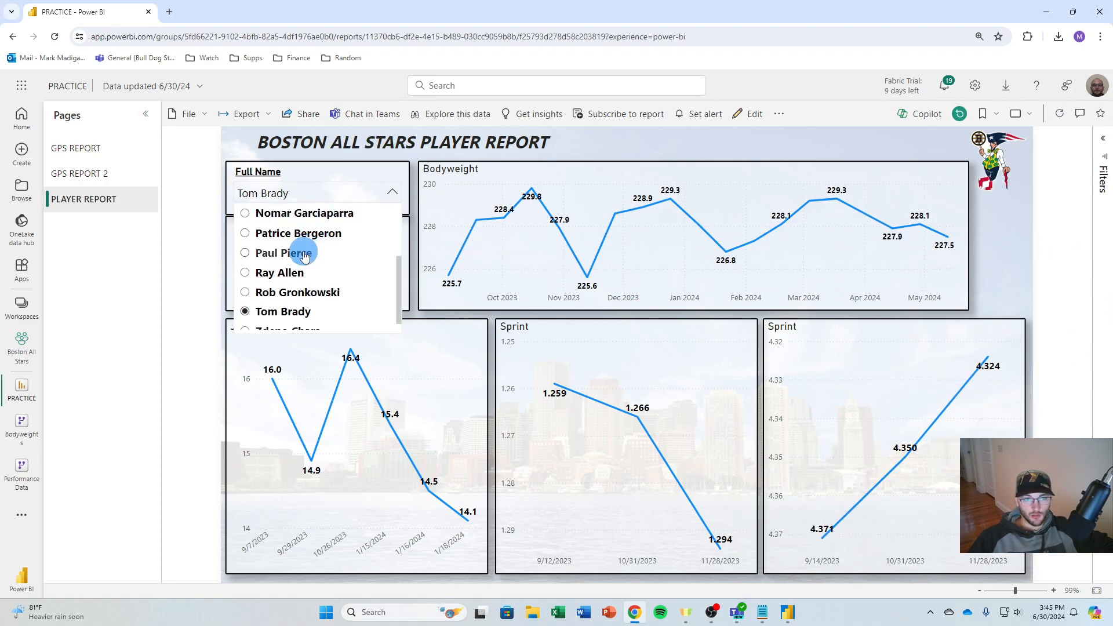
left_click(288, 319)
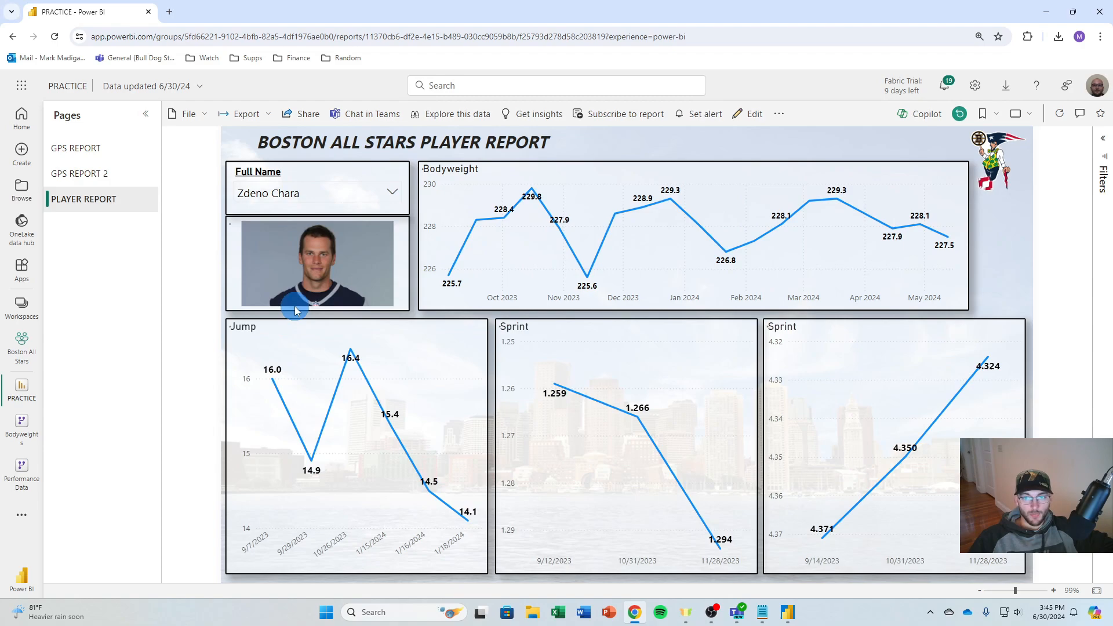
left_click(265, 195)
left_click(264, 196)
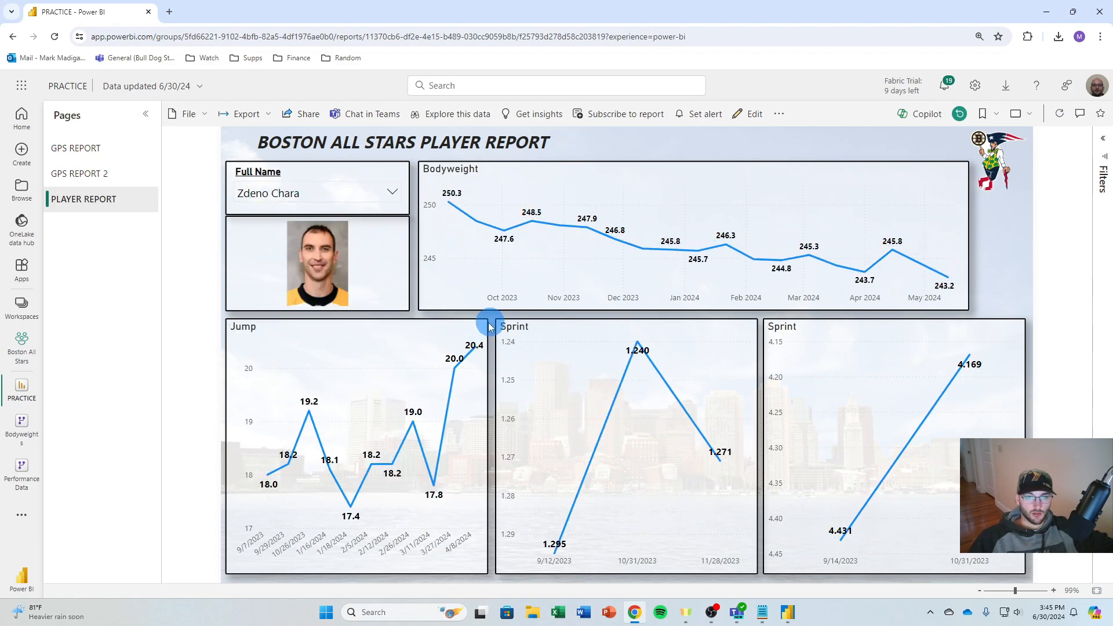
left_click(264, 193)
scroll(299, 280, "up", 3)
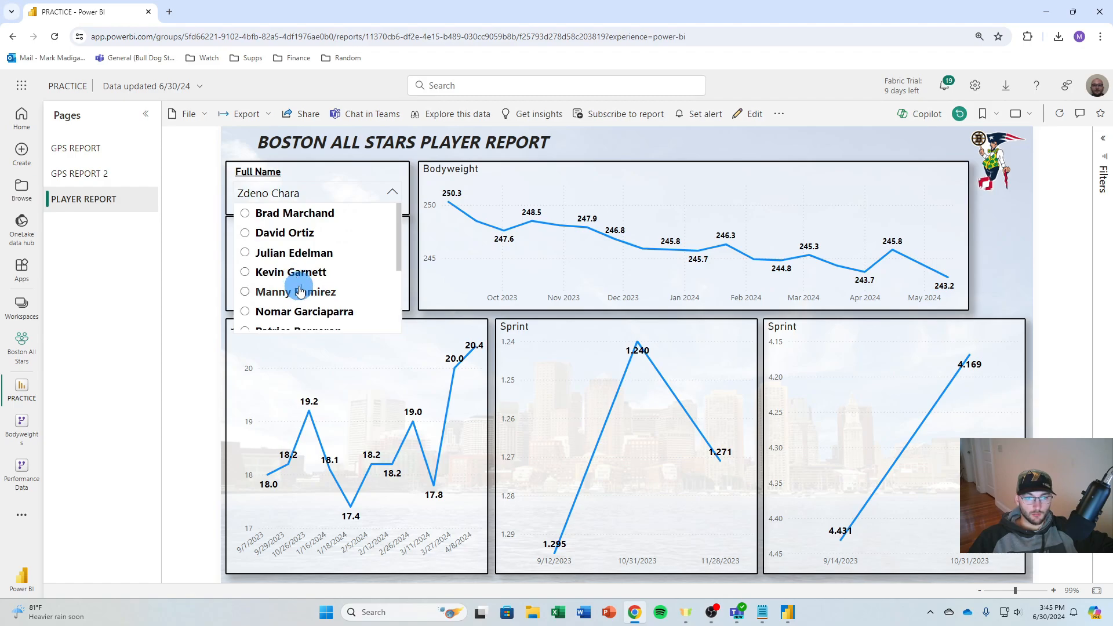
left_click(299, 292)
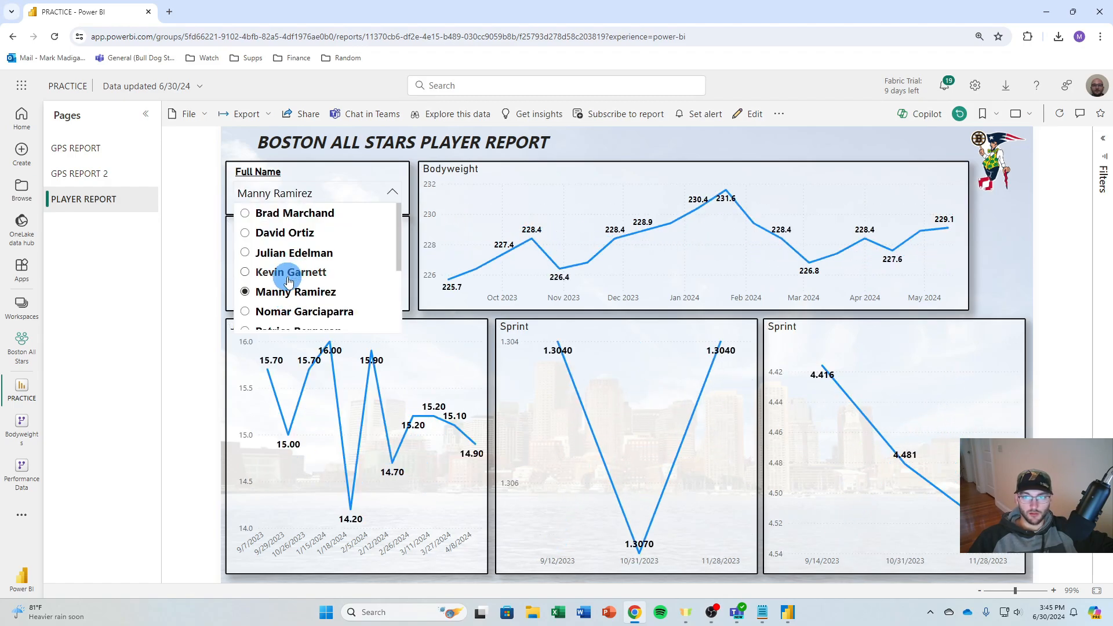